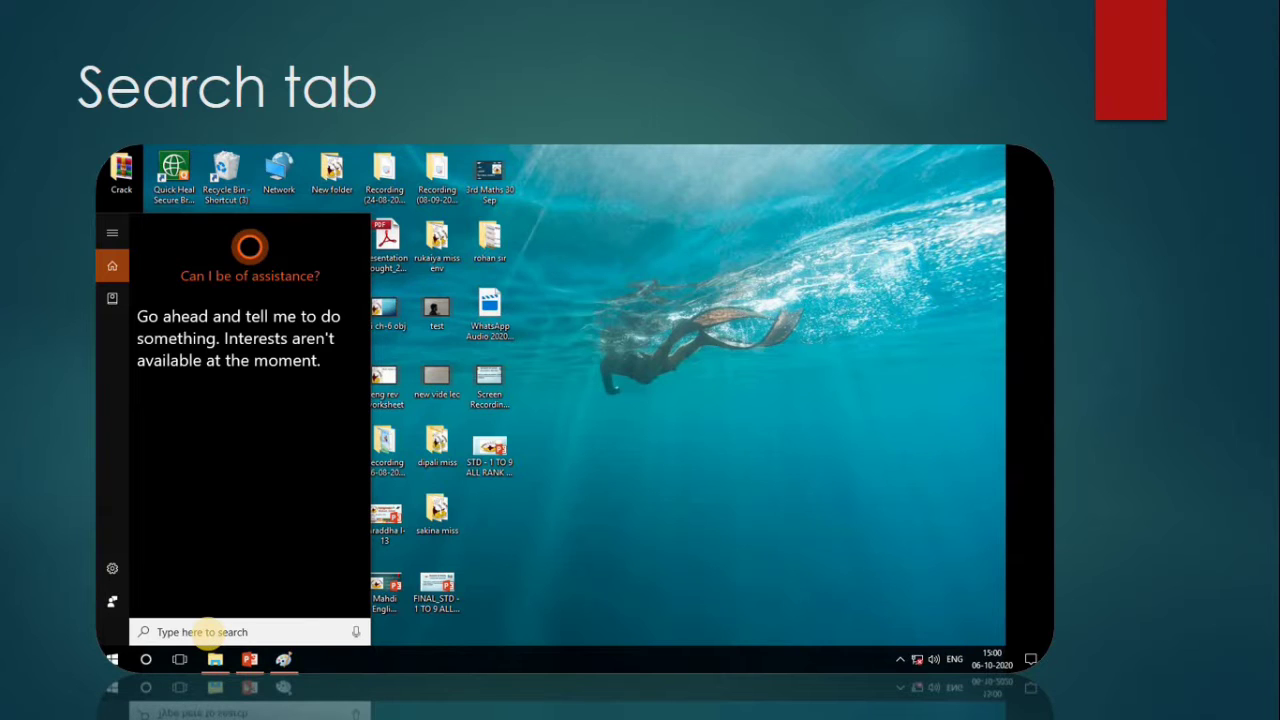
pyautogui.click(215, 633)
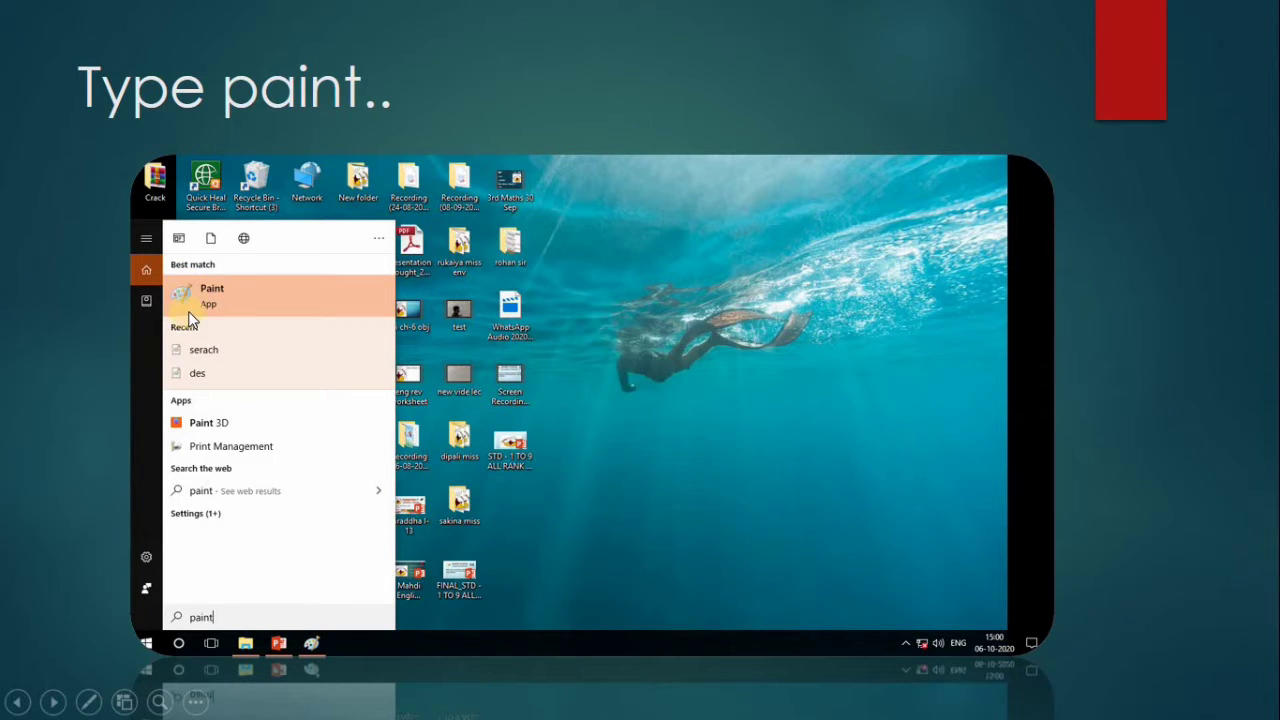
pyautogui.click(251, 307)
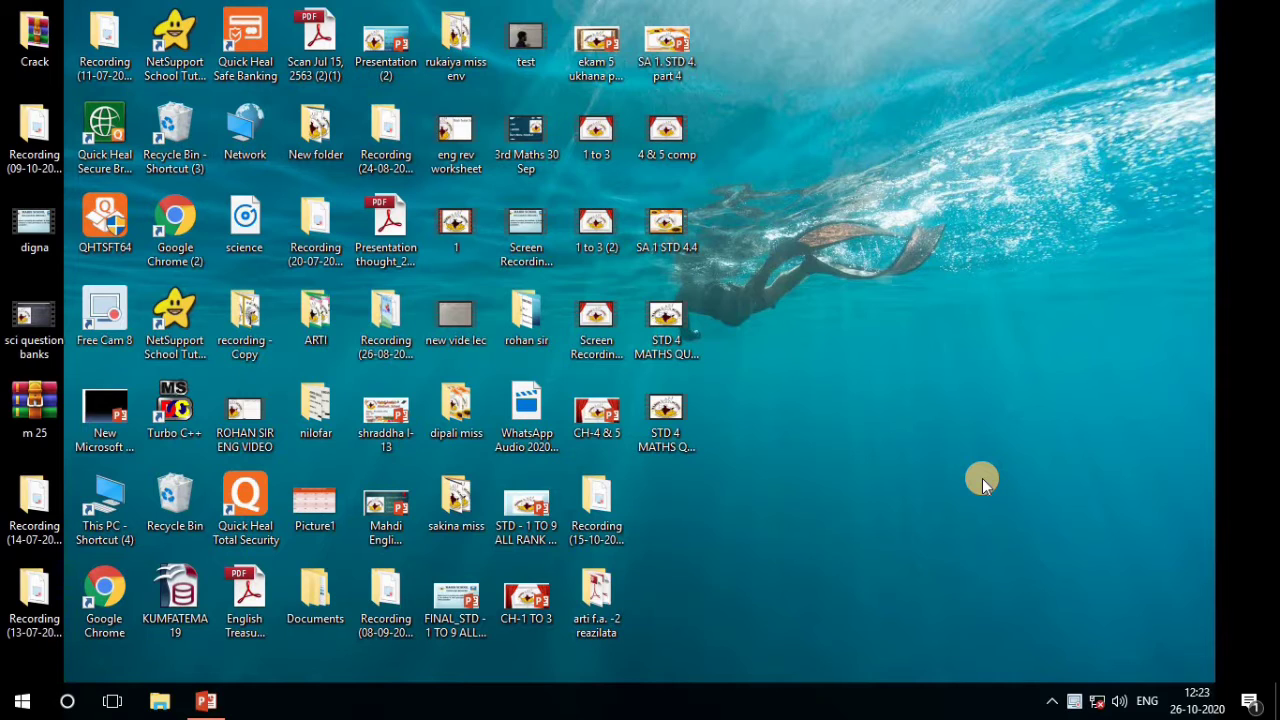
# Search for "paint", launch the Paint app and maximize its window
pyautogui.click(68, 702)
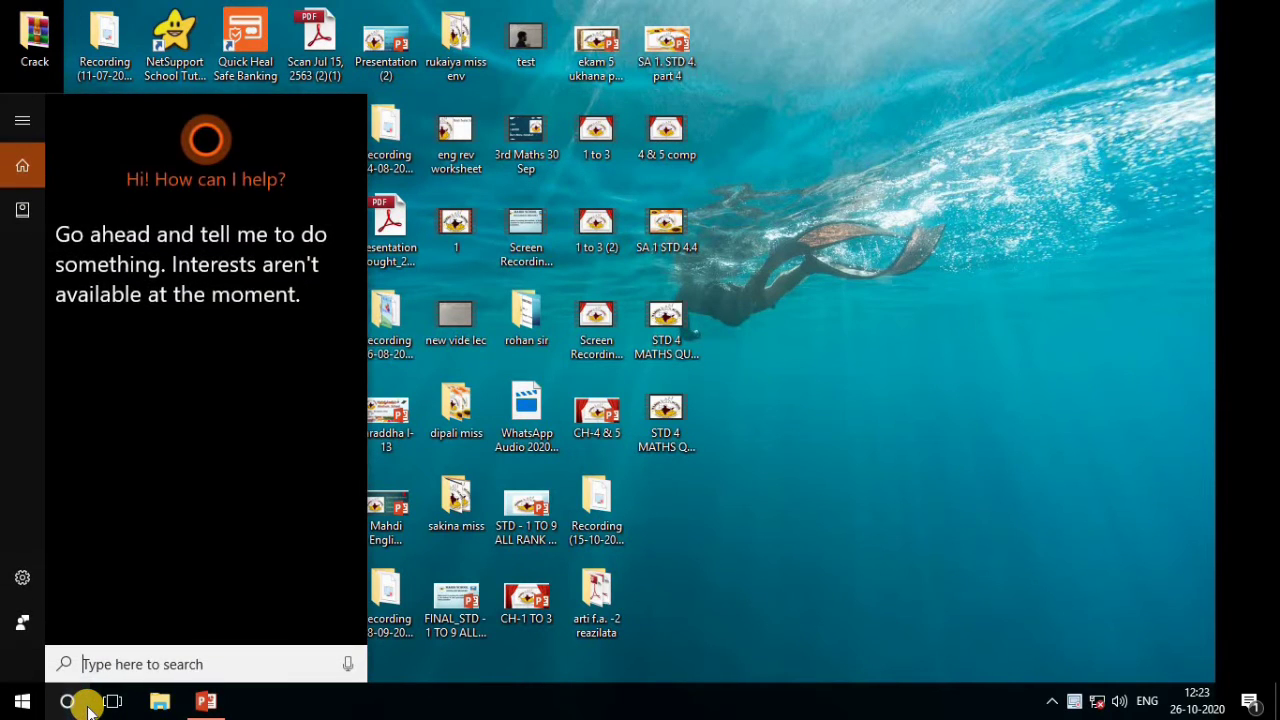
pyautogui.write('paint')
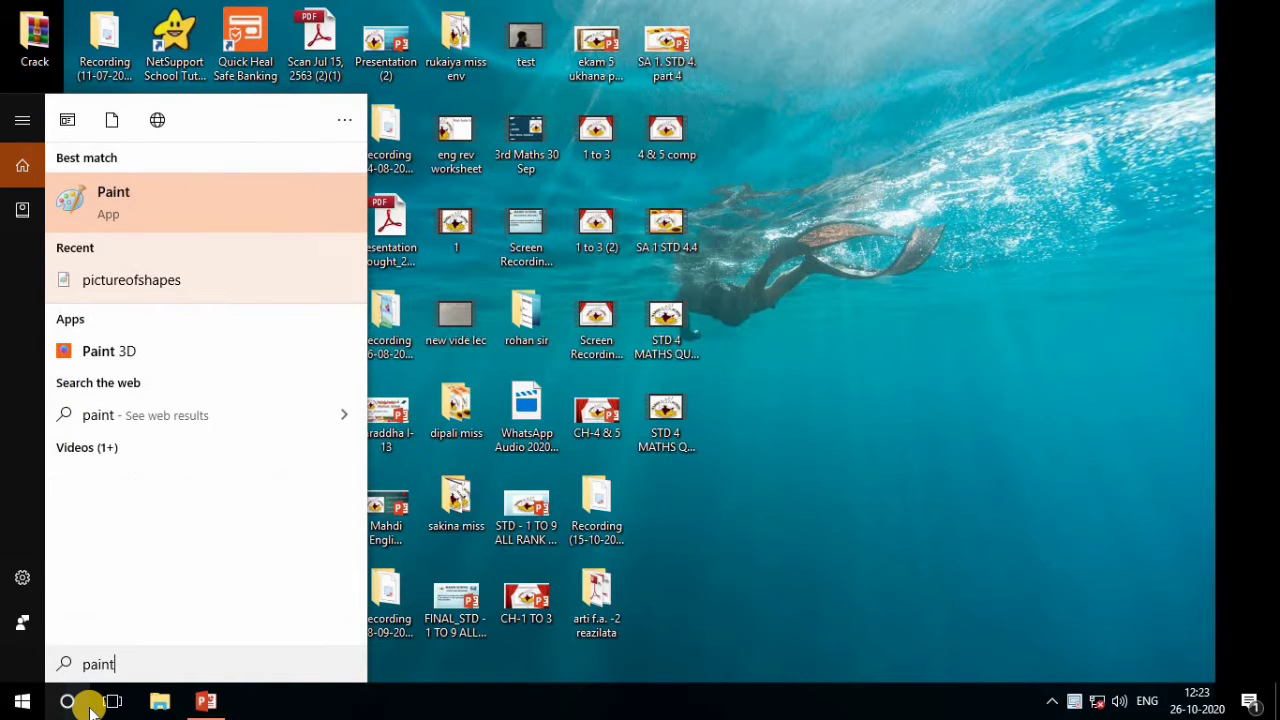
pyautogui.click(148, 204)
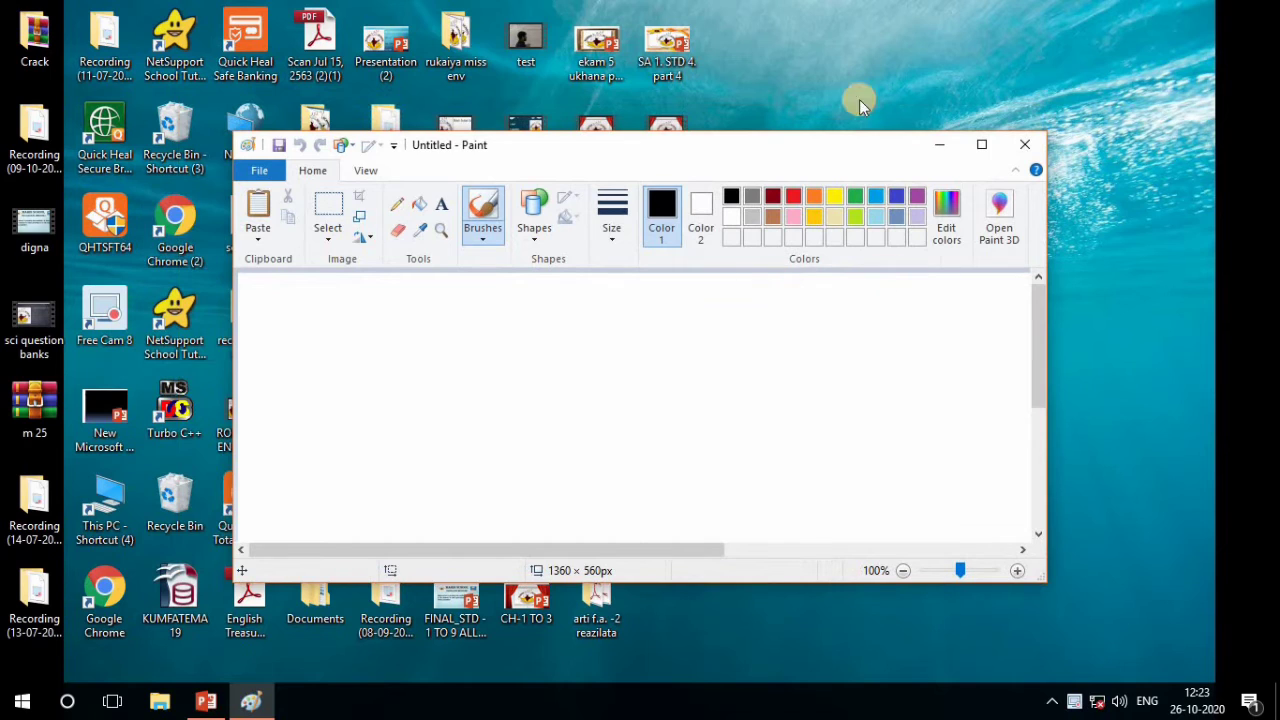
pyautogui.click(981, 144)
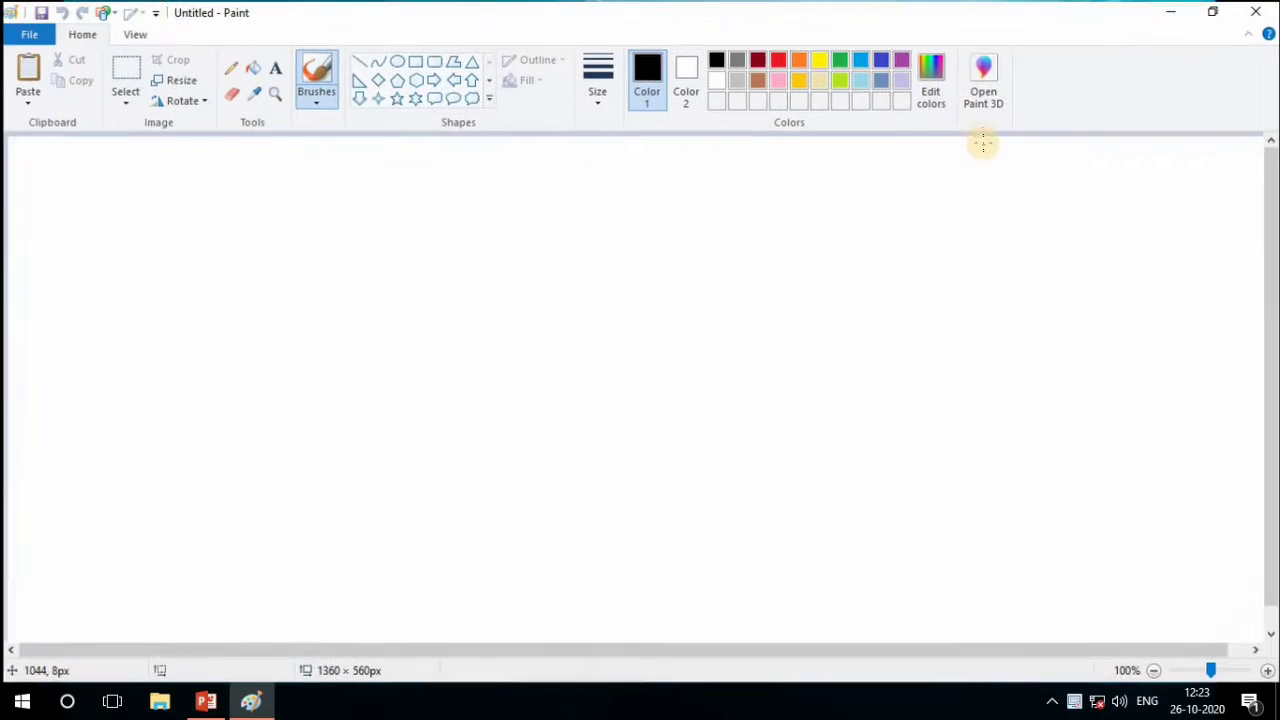
# Open the recent picture pictureofshapes to view it and close Paint
pyautogui.click(409, 303)
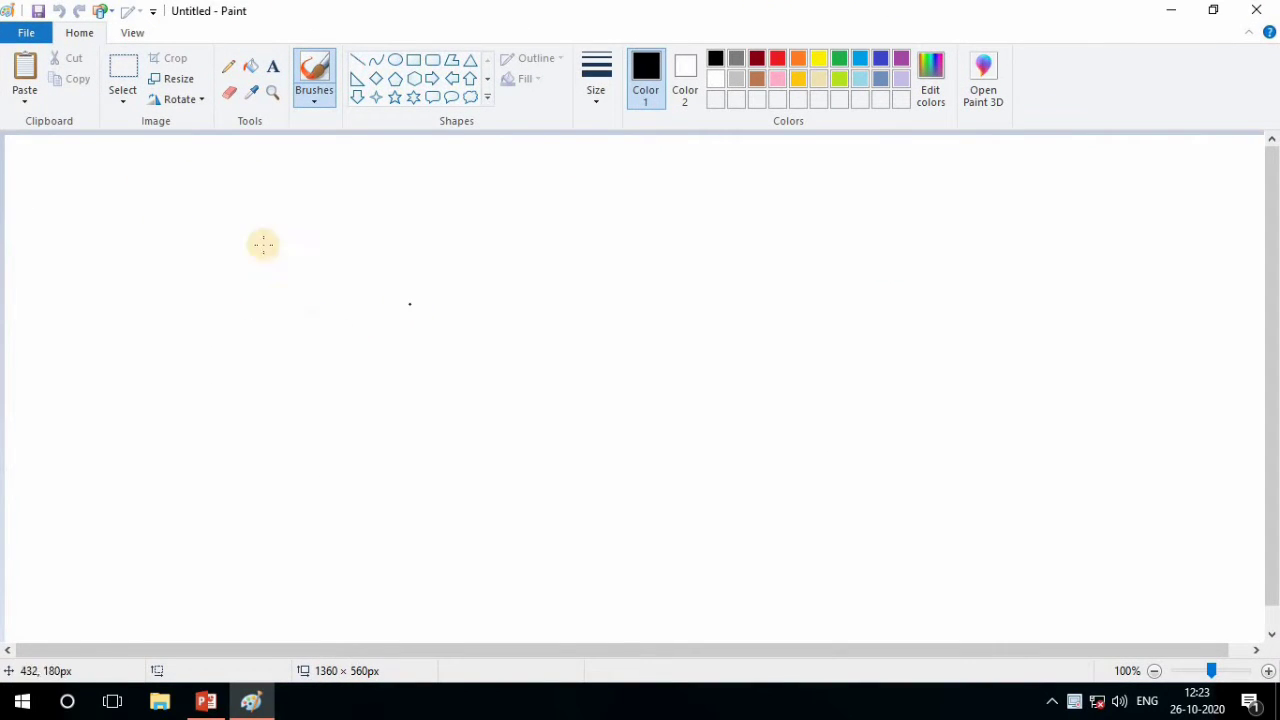
pyautogui.click(15, 38)
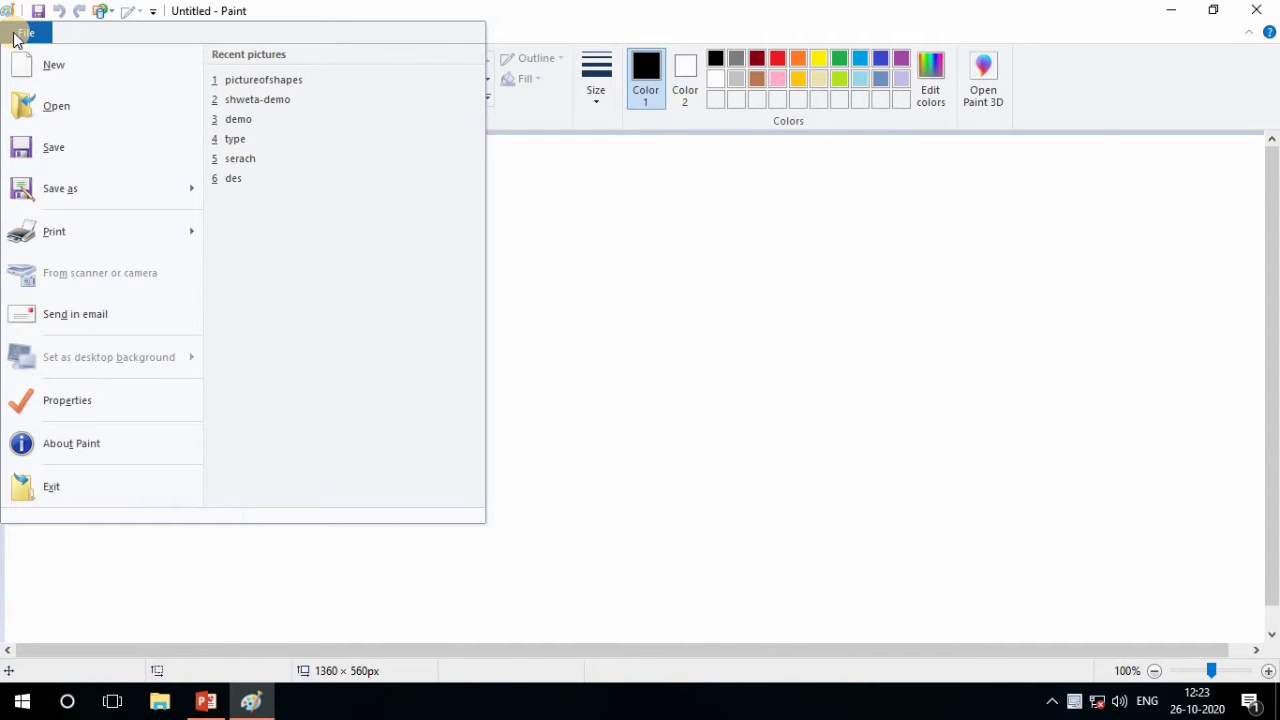
pyautogui.click(258, 84)
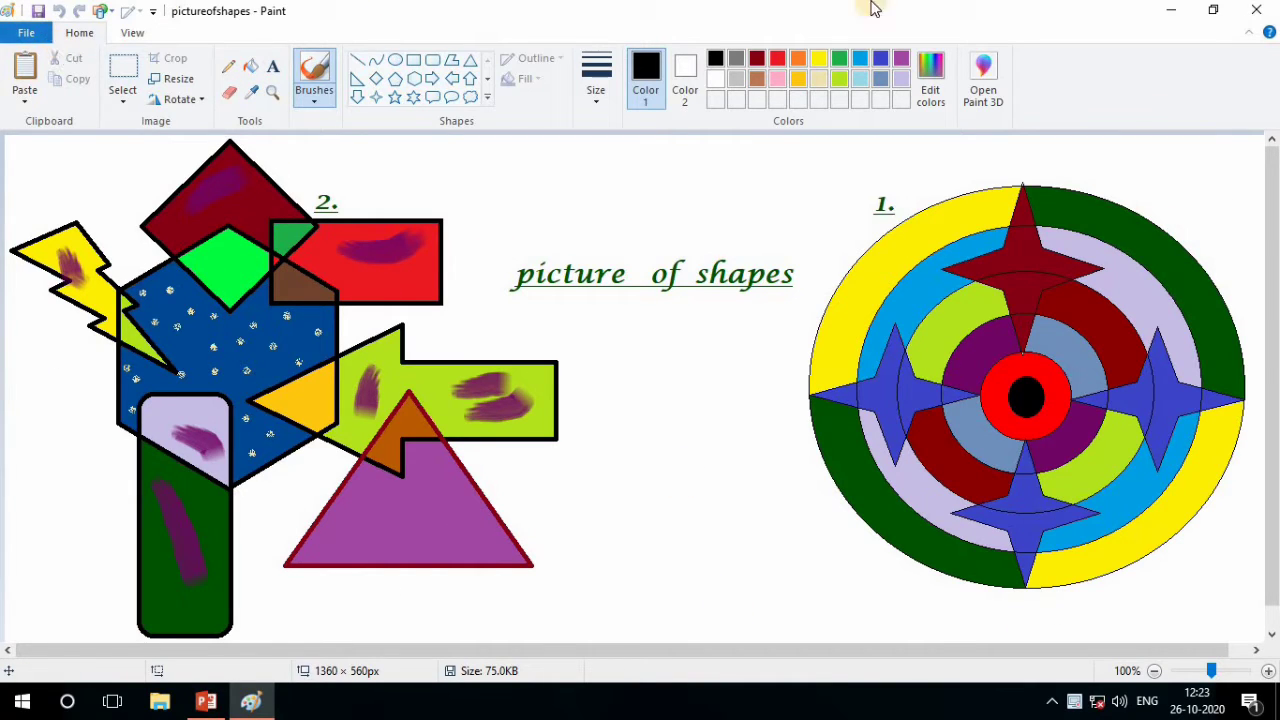
pyautogui.click(1258, 9)
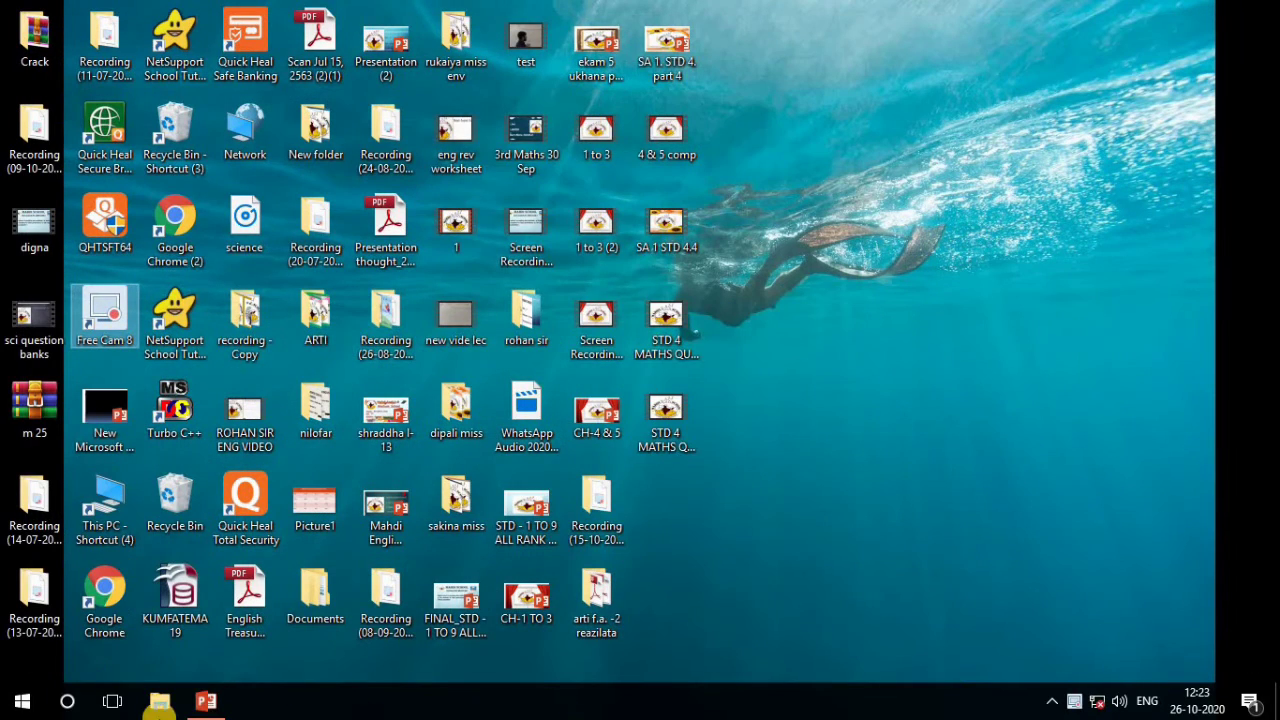
# Search for "paint" again, relaunch Paint and maximize its window
pyautogui.click(67, 701)
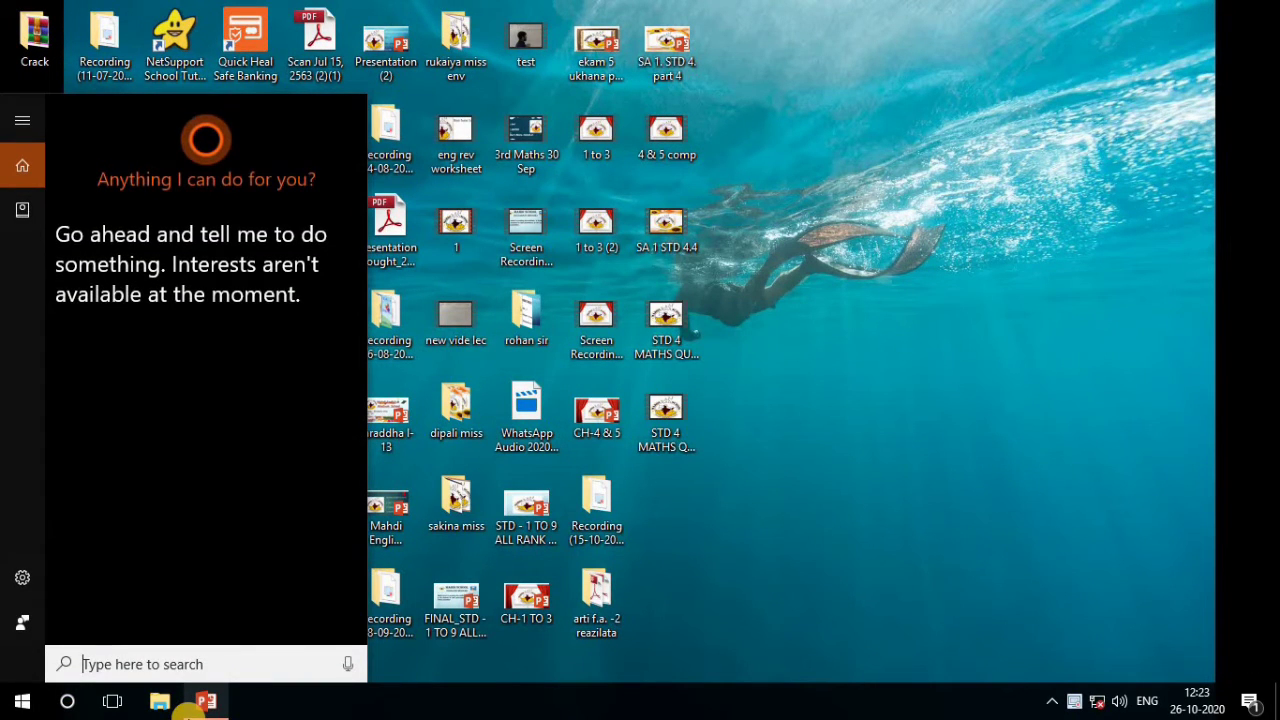
pyautogui.write('paint')
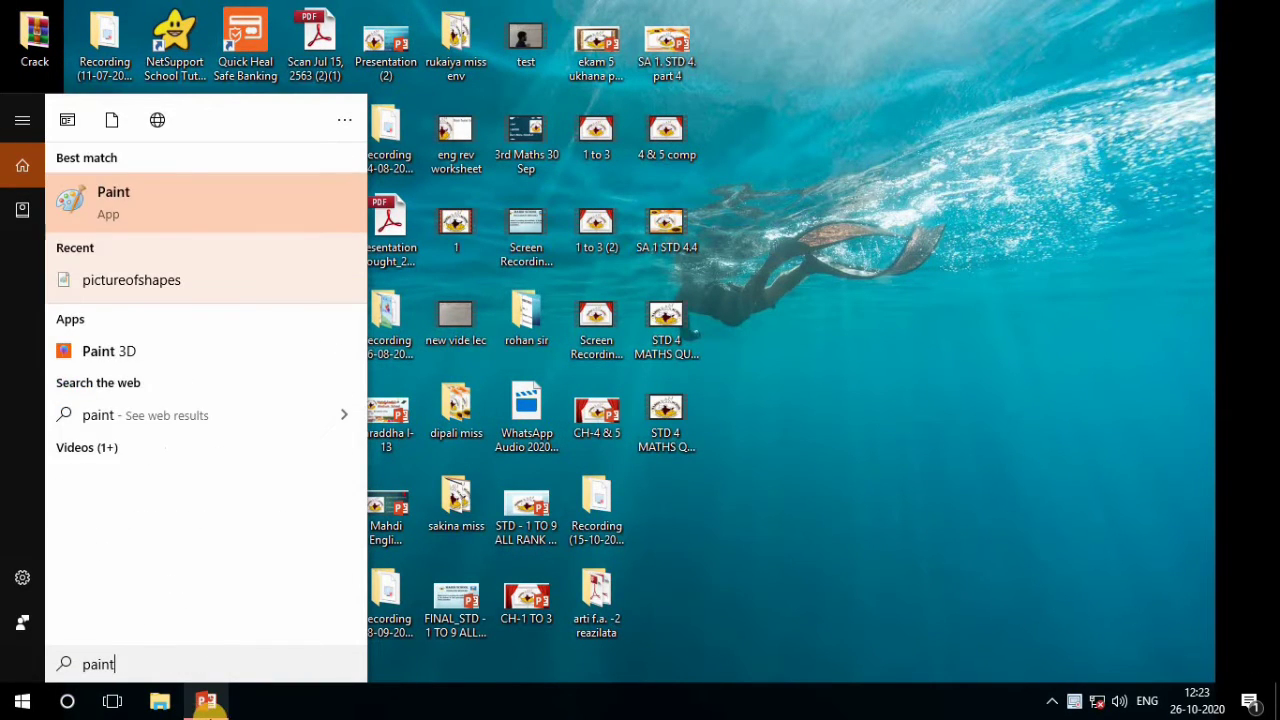
pyautogui.click(125, 218)
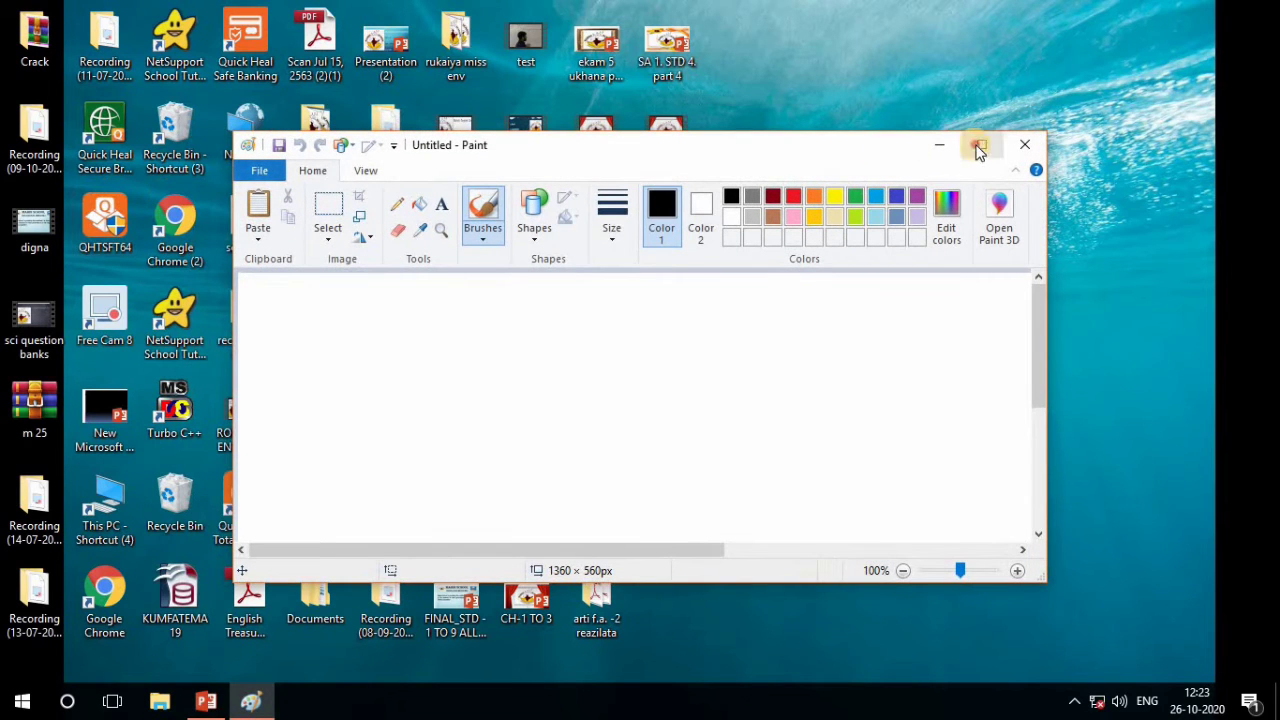
pyautogui.click(979, 144)
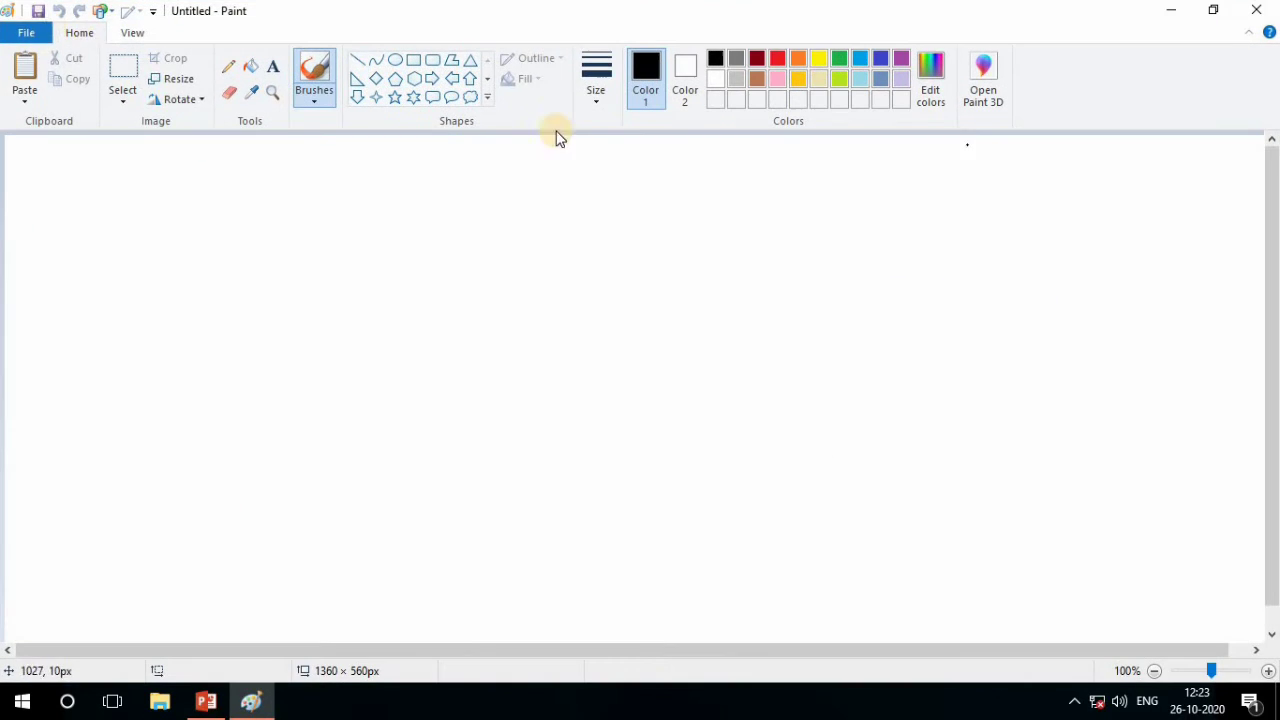
# Browse the Pictures folder for the existing picture pictureofshapes and open it
pyautogui.click(27, 45)
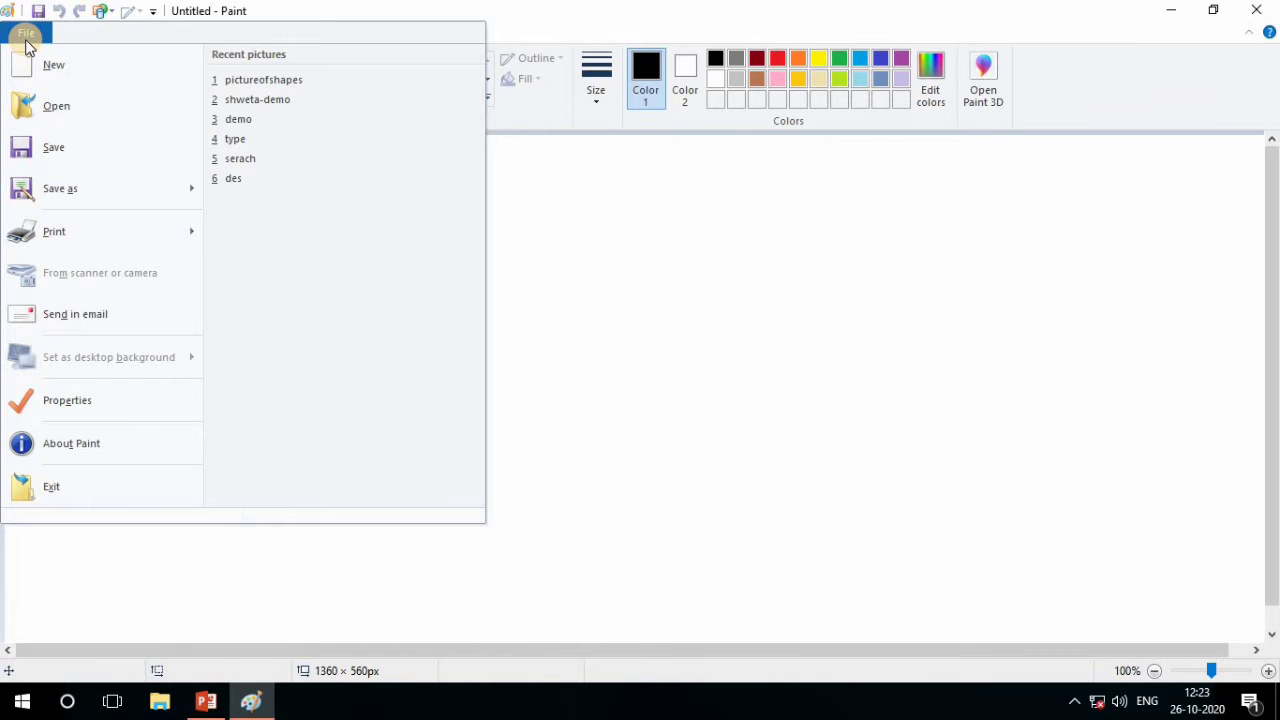
pyautogui.click(60, 106)
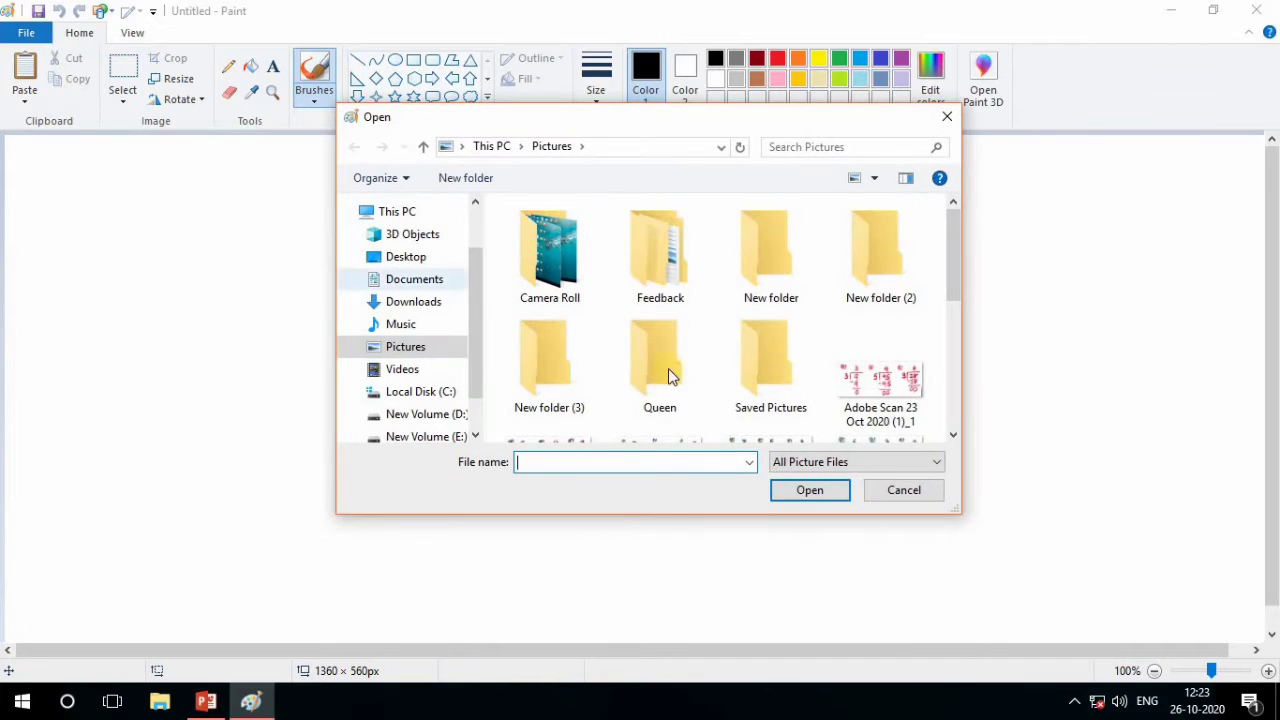
pyautogui.scroll(-3, 779, 351)
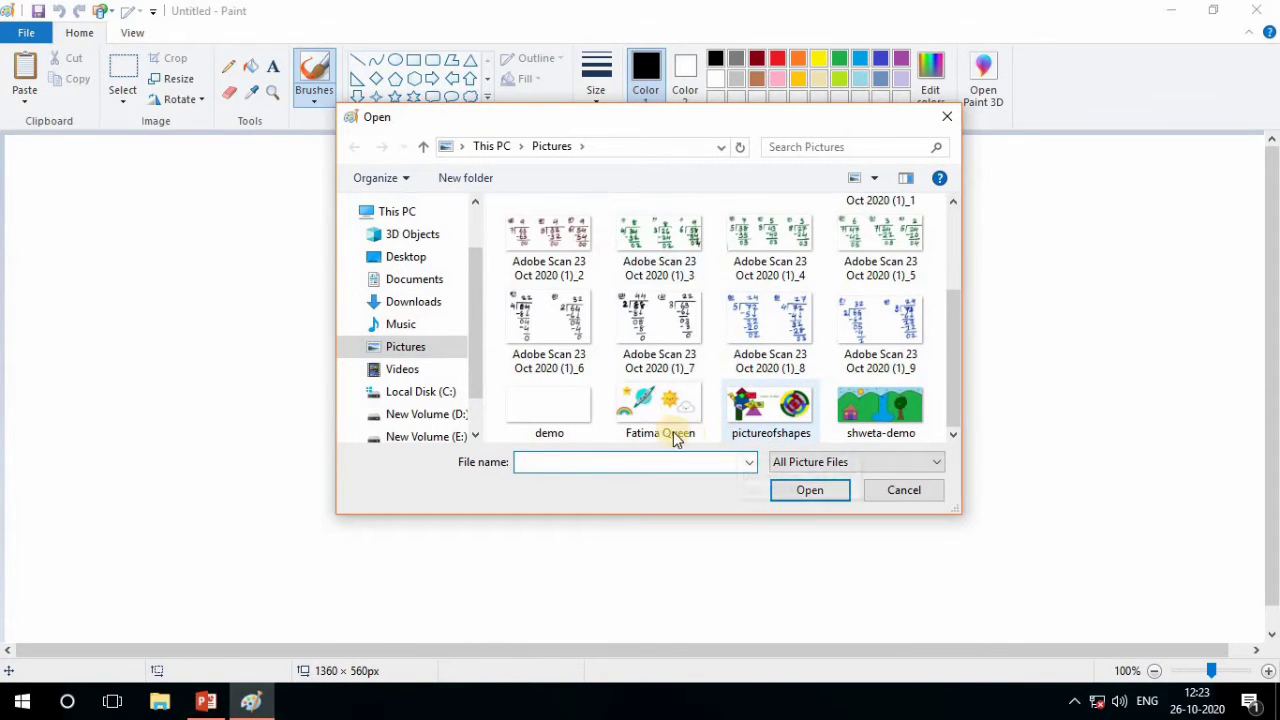
pyautogui.click(784, 426)
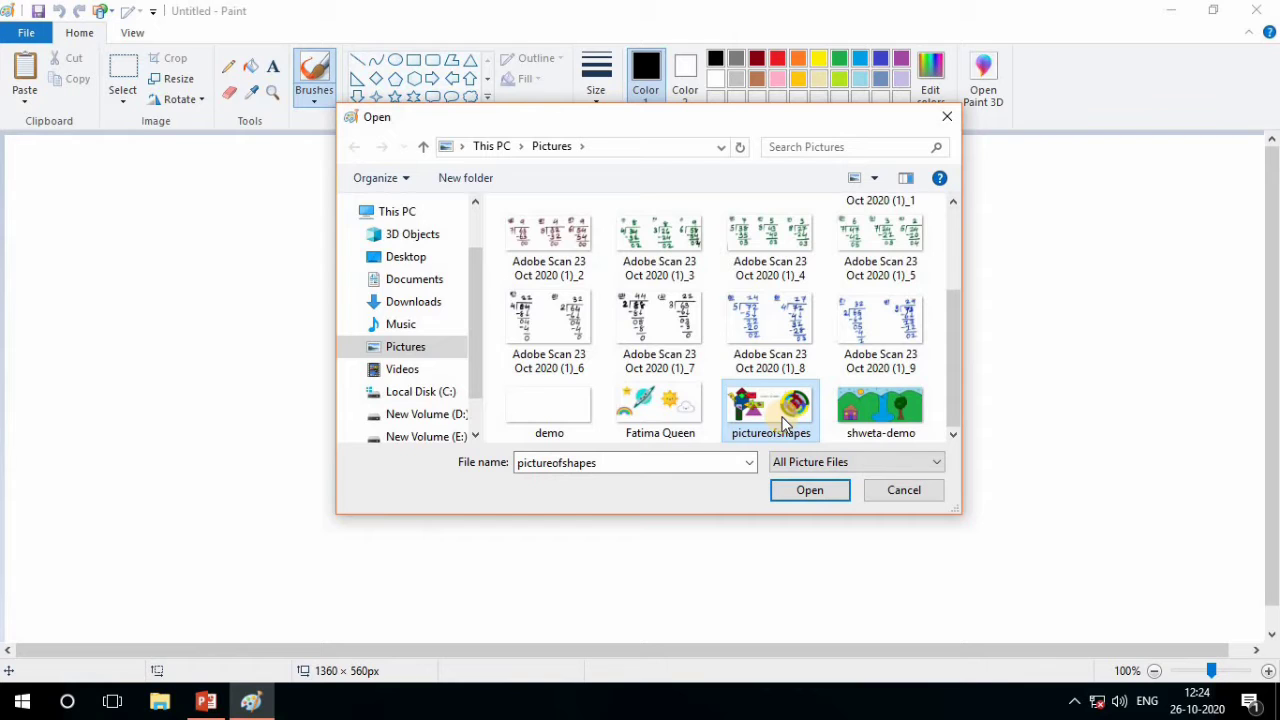
pyautogui.click(778, 489)
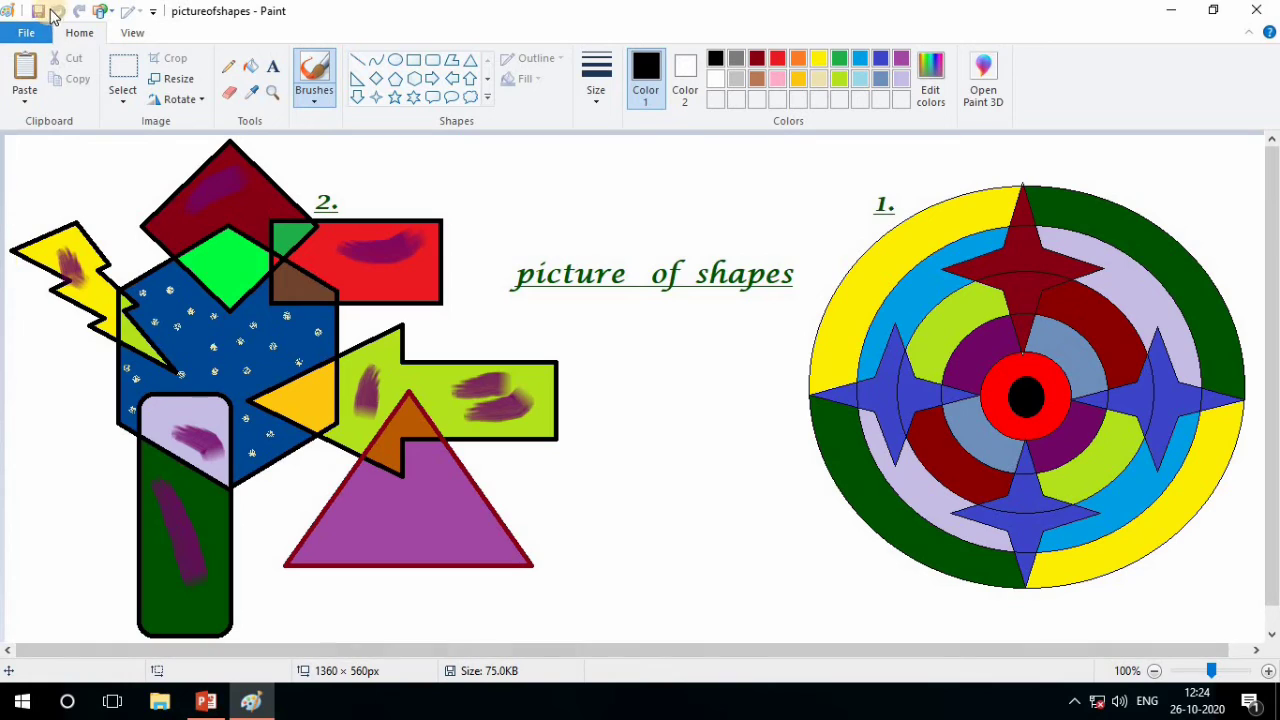
# Start a new blank picture in place of pictureofshapes
pyautogui.click(34, 40)
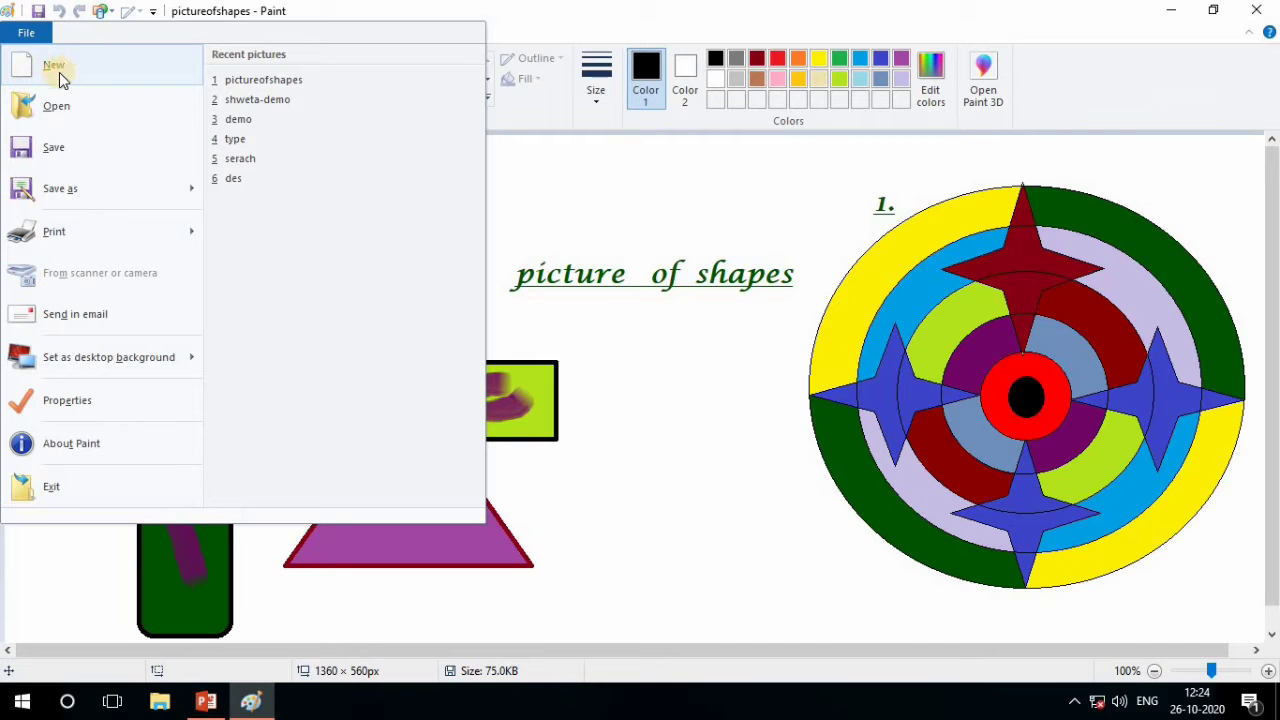
pyautogui.click(60, 69)
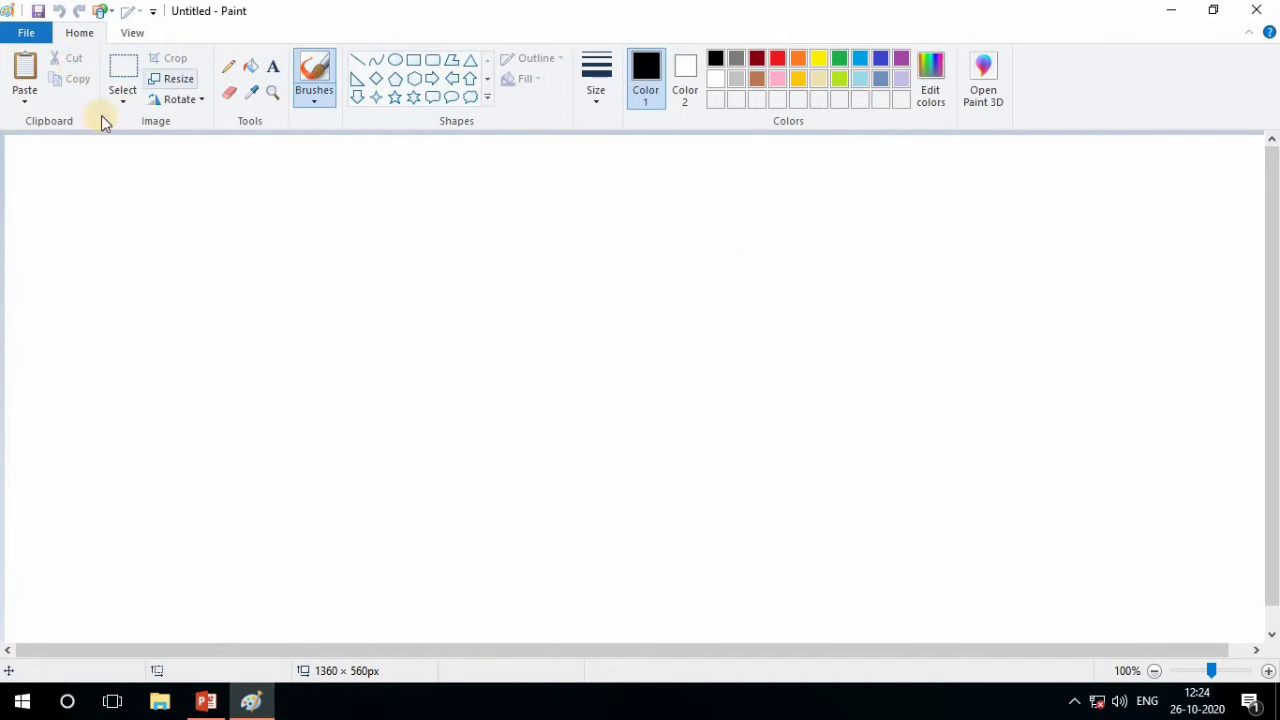
pyautogui.click(766, 445)
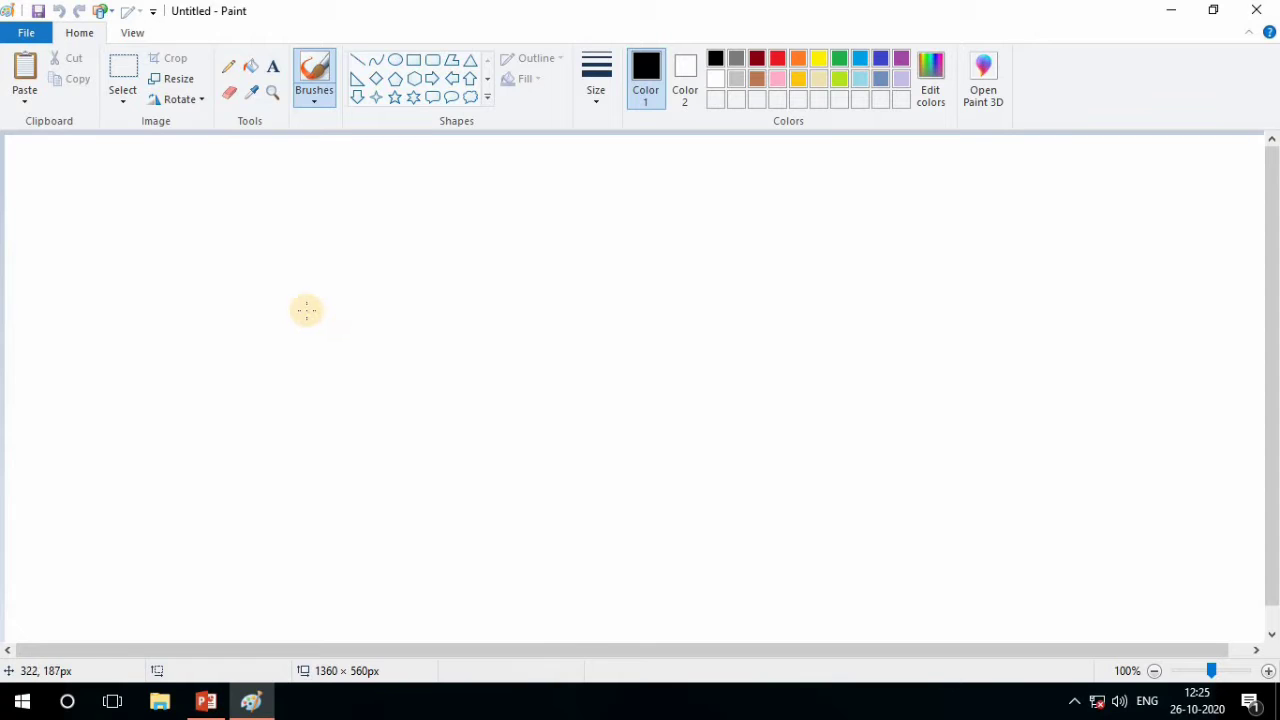
# Save the blank picture as 2demo in PNG format in the Pictures folder
pyautogui.click(40, 20)
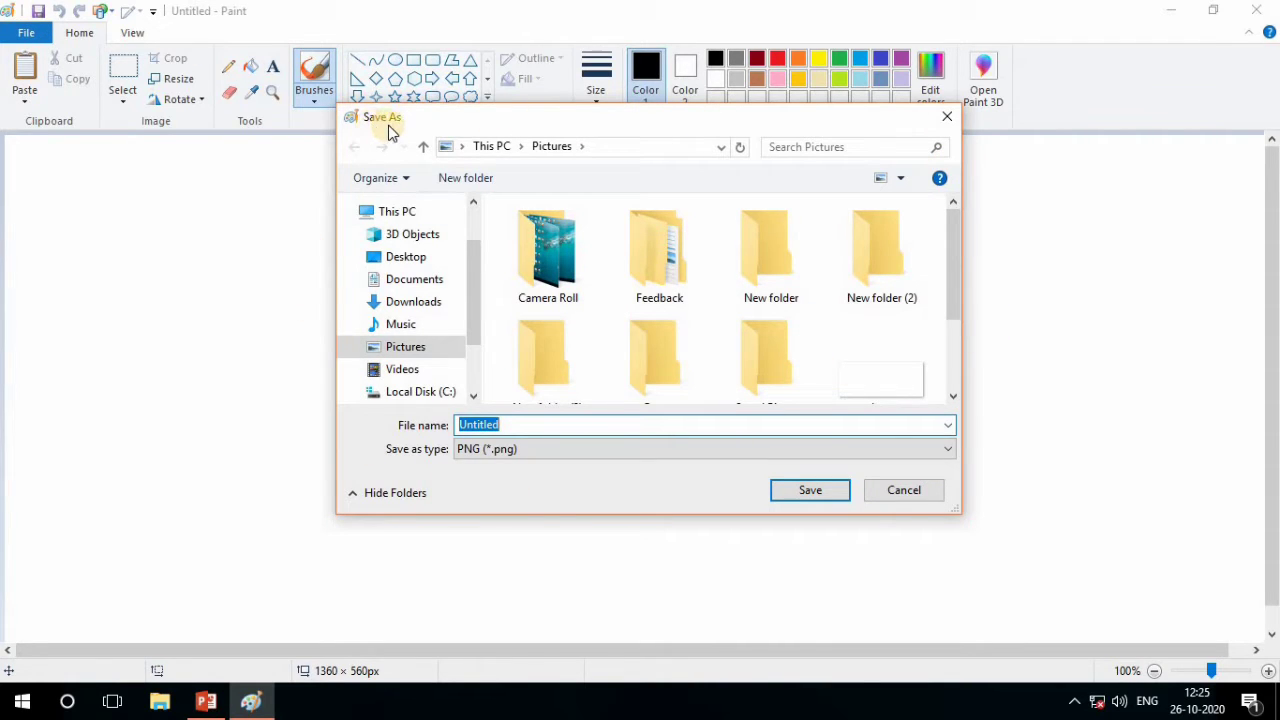
pyautogui.click(512, 427)
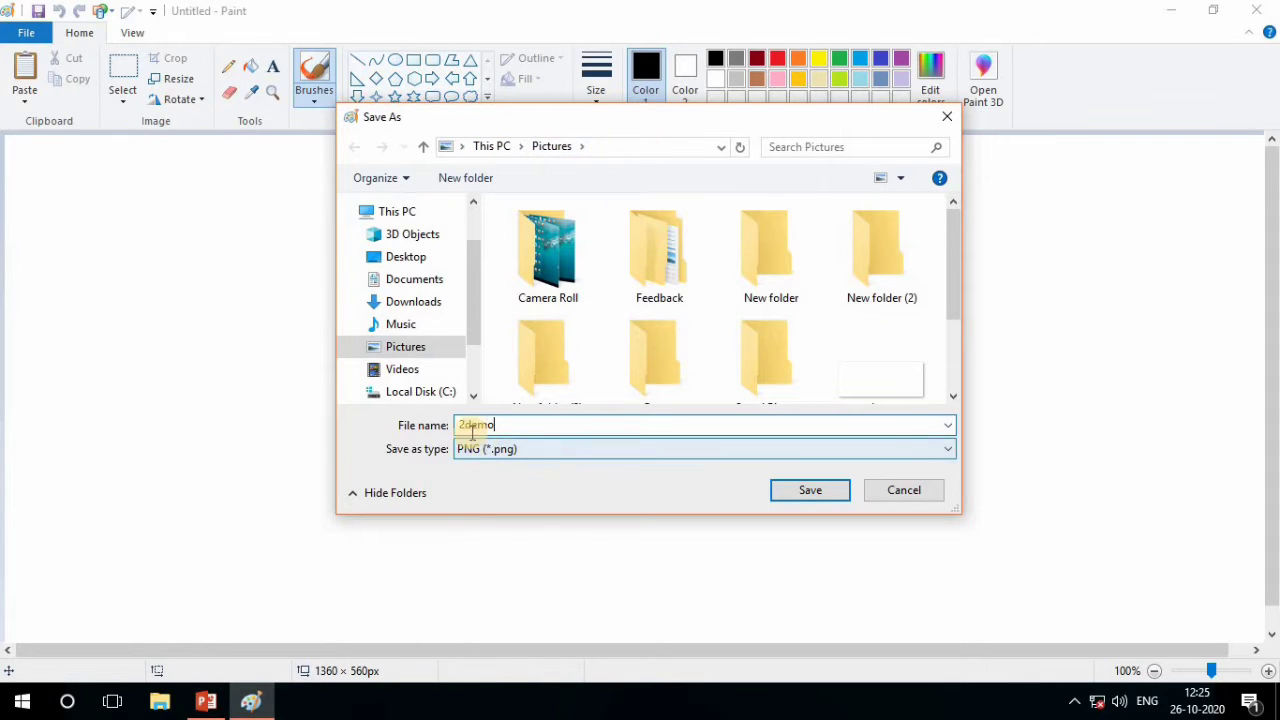
pyautogui.click(809, 490)
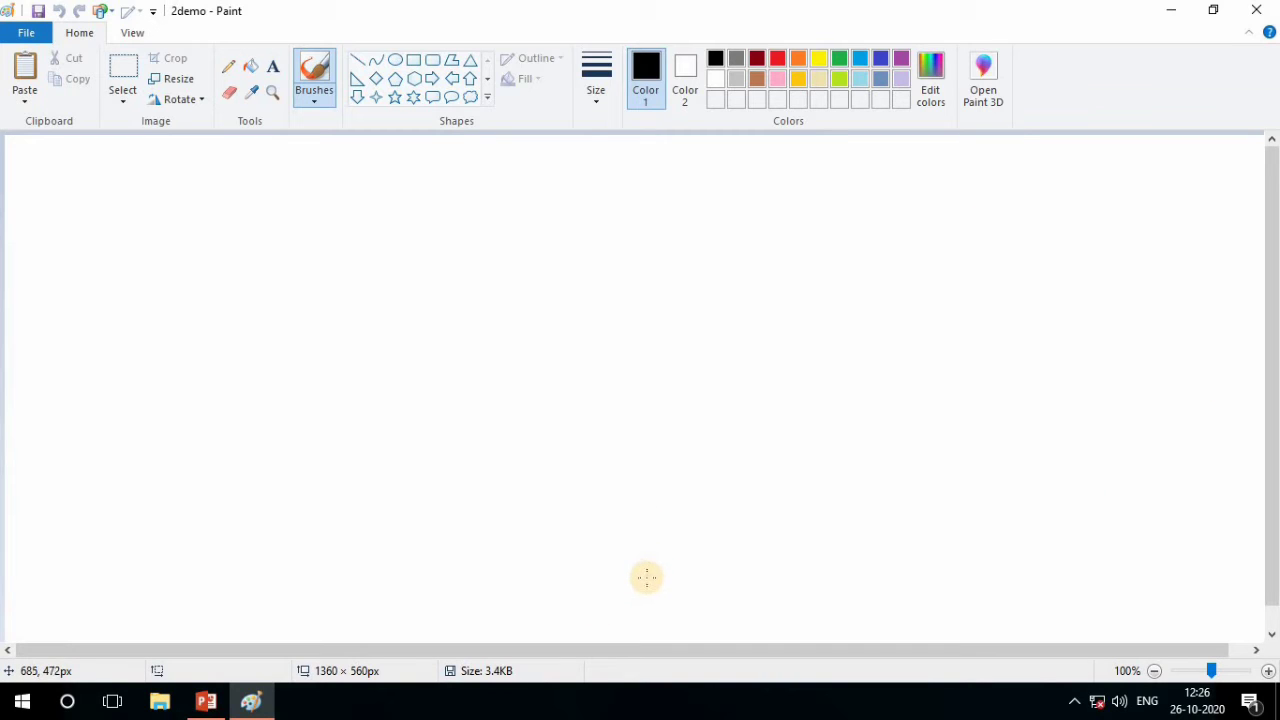
# Draw two black outlined rectangles side by side on the canvas, making the larger one on the right about 323 × 171 px
pyautogui.click(488, 100)
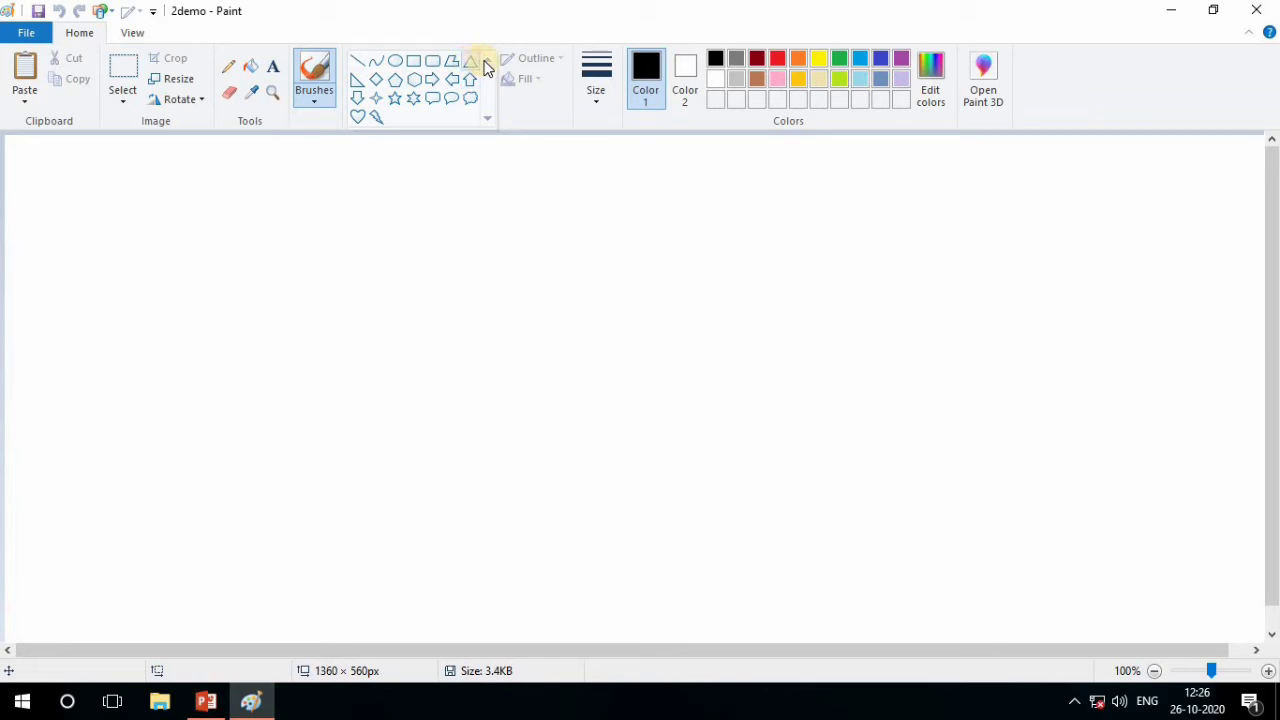
pyautogui.click(535, 372)
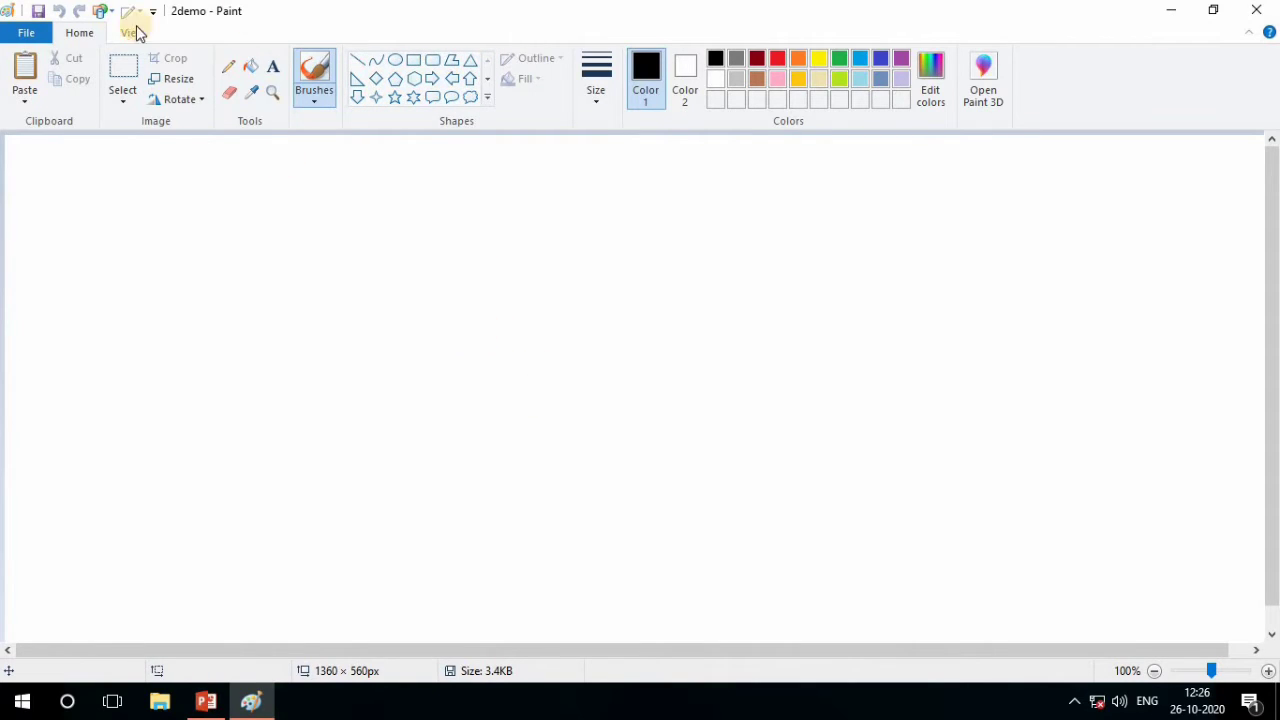
pyautogui.click(413, 60)
pyautogui.moveTo(357, 237); pyautogui.dragTo(533, 362)
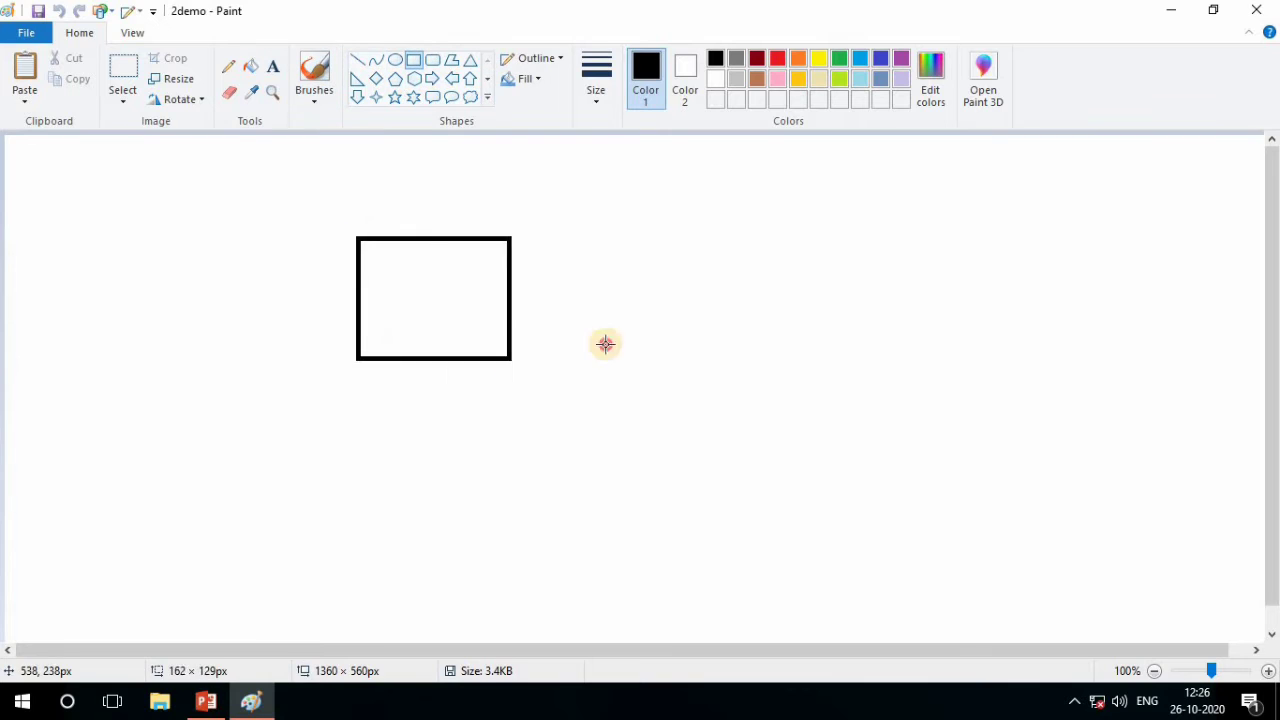
pyautogui.moveTo(736, 299); pyautogui.dragTo(1040, 460)
# Draw two rounded rectangular callouts below the smaller rectangle, making the second about 116 × 137 px
pyautogui.click(432, 97)
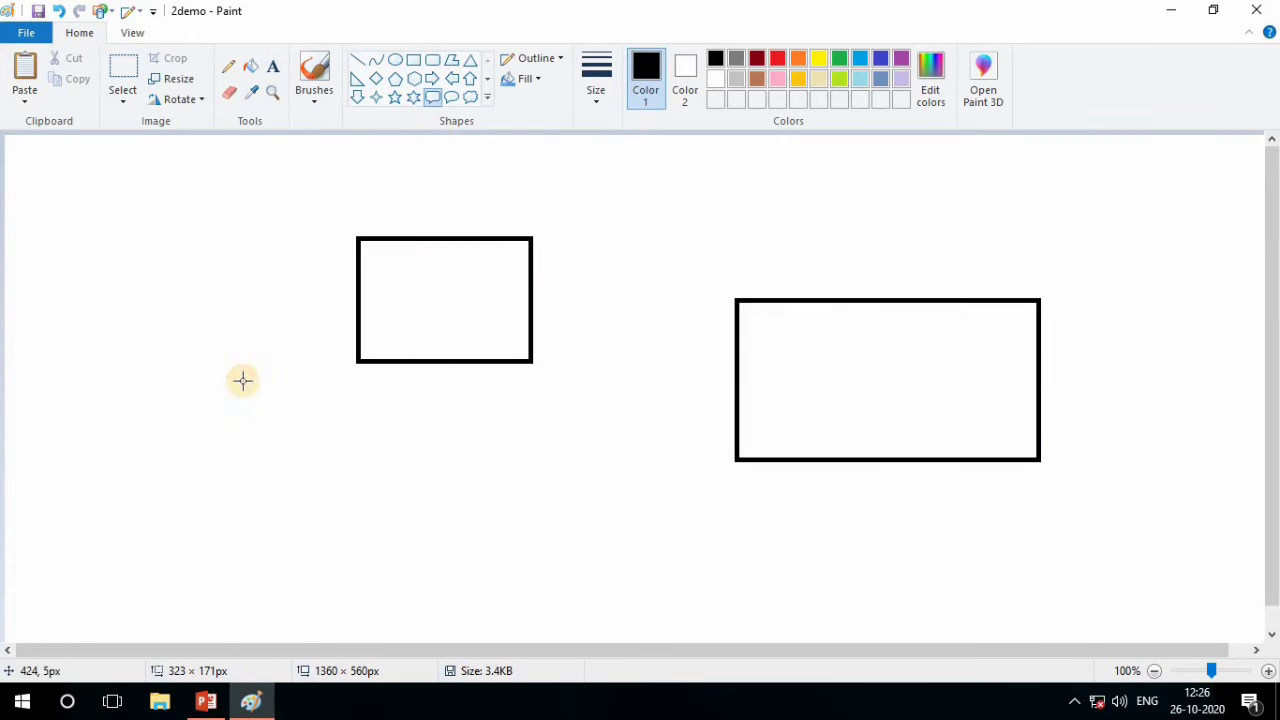
pyautogui.moveTo(243, 380); pyautogui.dragTo(385, 492)
pyautogui.moveTo(545, 401)
pyautogui.mouseDown()
pyautogui.moveTo(659, 537)
pyautogui.moveTo(661, 522)
pyautogui.mouseUp()
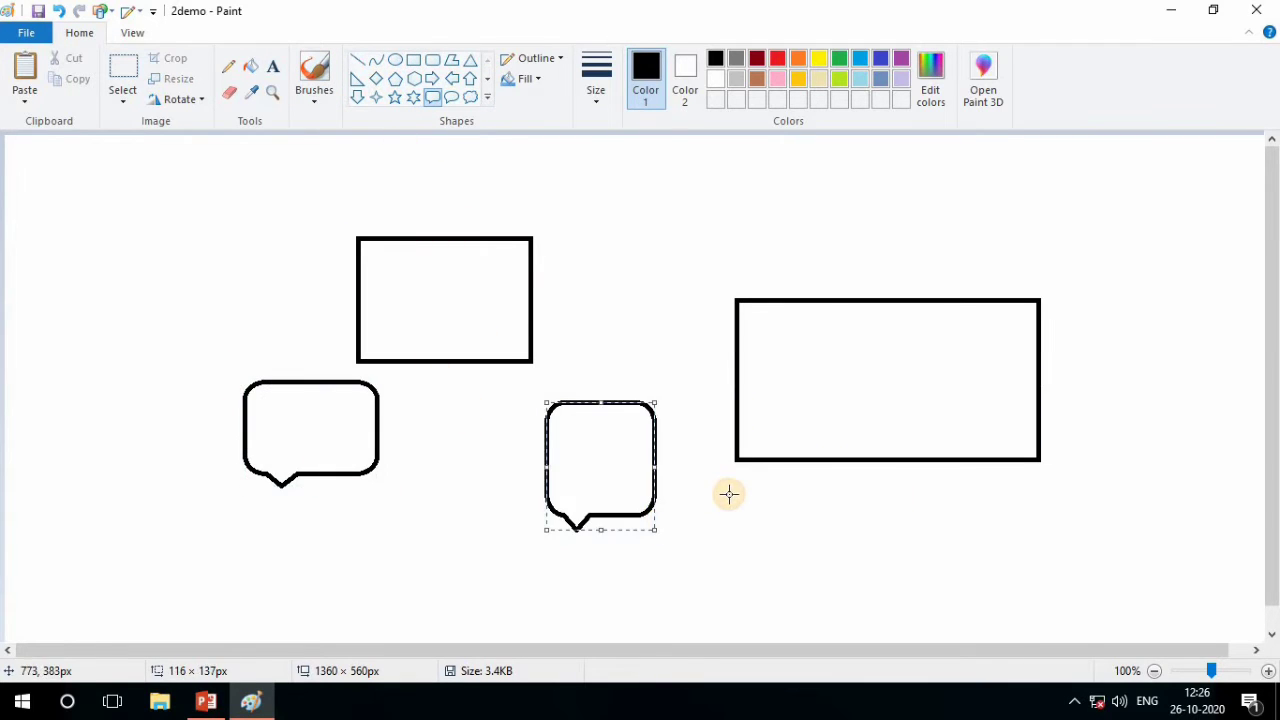
# Fill both rectangles, both callouts and the canvas background with orange
pyautogui.click(798, 60)
pyautogui.click(505, 288)
pyautogui.click(870, 352)
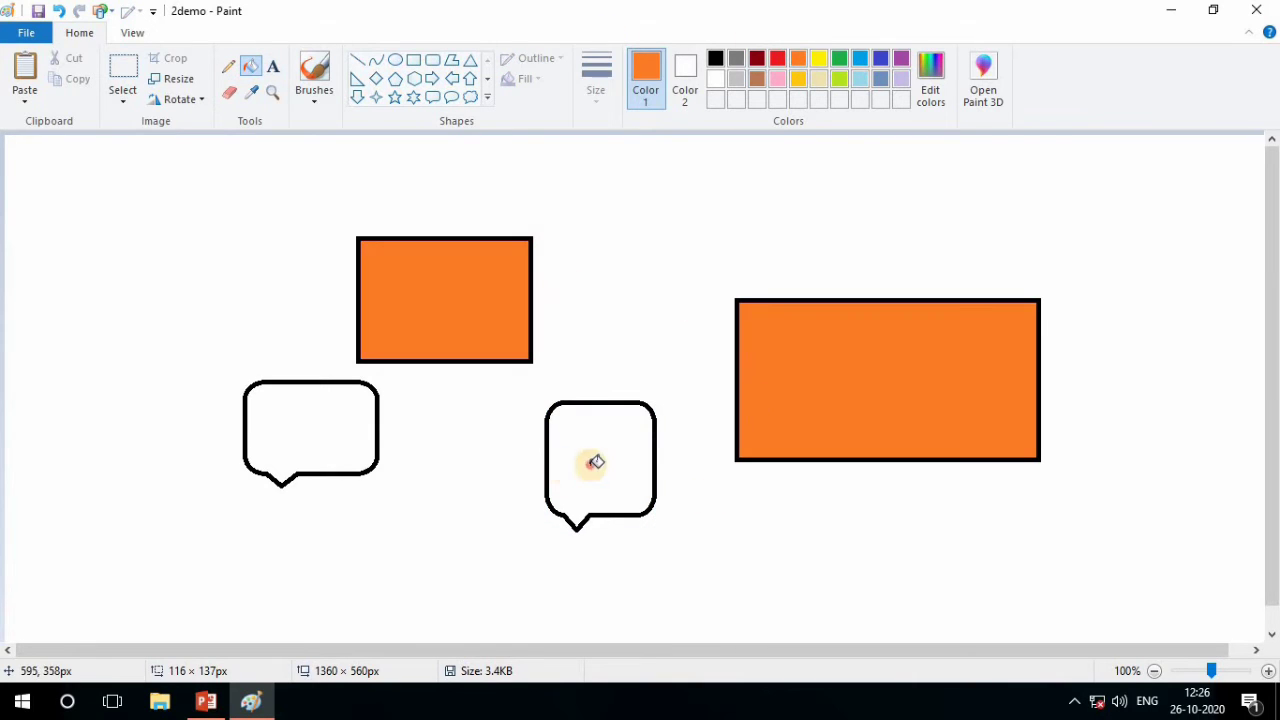
pyautogui.click(591, 460)
pyautogui.click(229, 440)
pyautogui.click(286, 430)
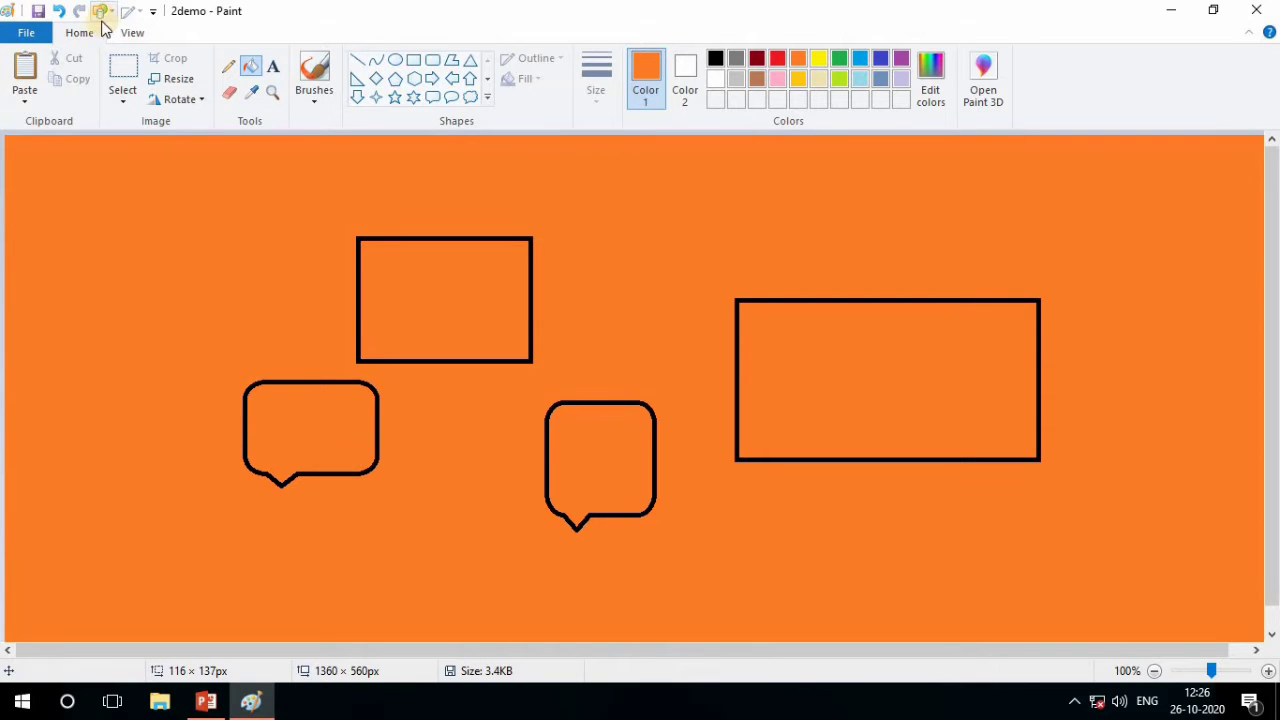
# Undo all the orange fills and drawn shapes back to the blank canvas
pyautogui.click(60, 12)
pyautogui.click(62, 13)
pyautogui.click(62, 13)
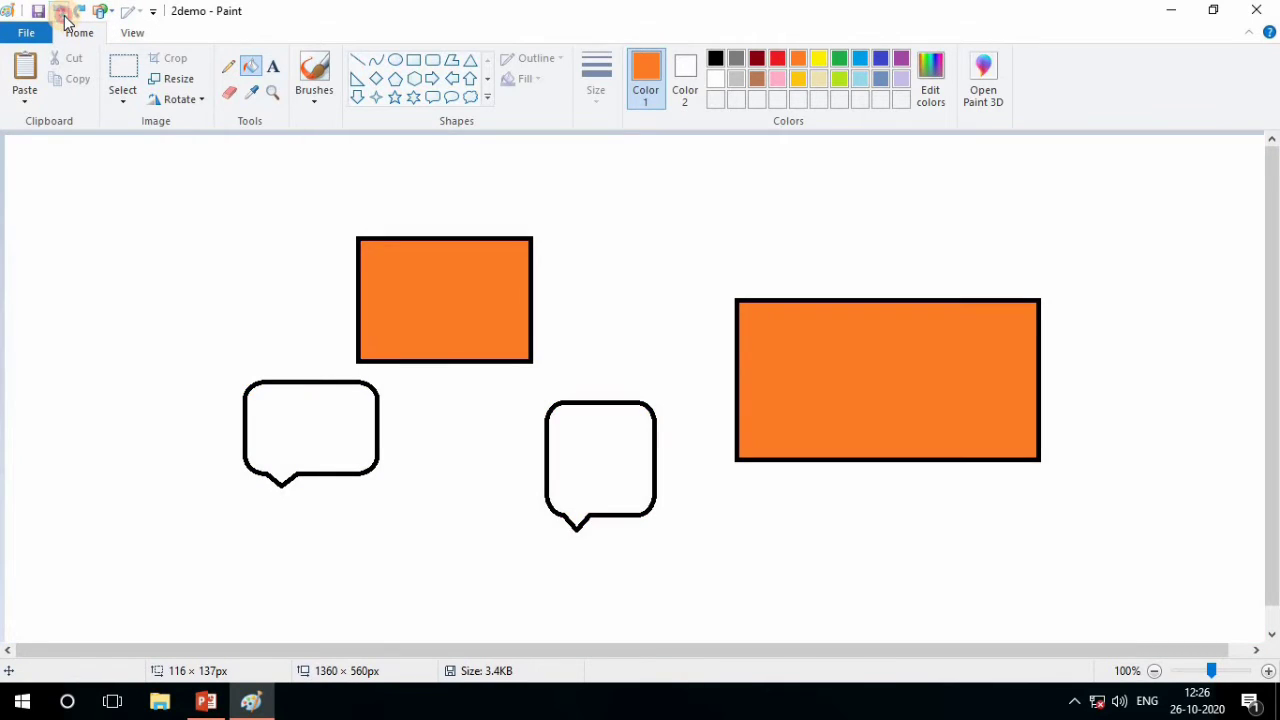
pyautogui.click(62, 13)
pyautogui.click(62, 13)
pyautogui.click(62, 13)
pyautogui.click(62, 13)
pyautogui.click(62, 13)
pyautogui.click(62, 13)
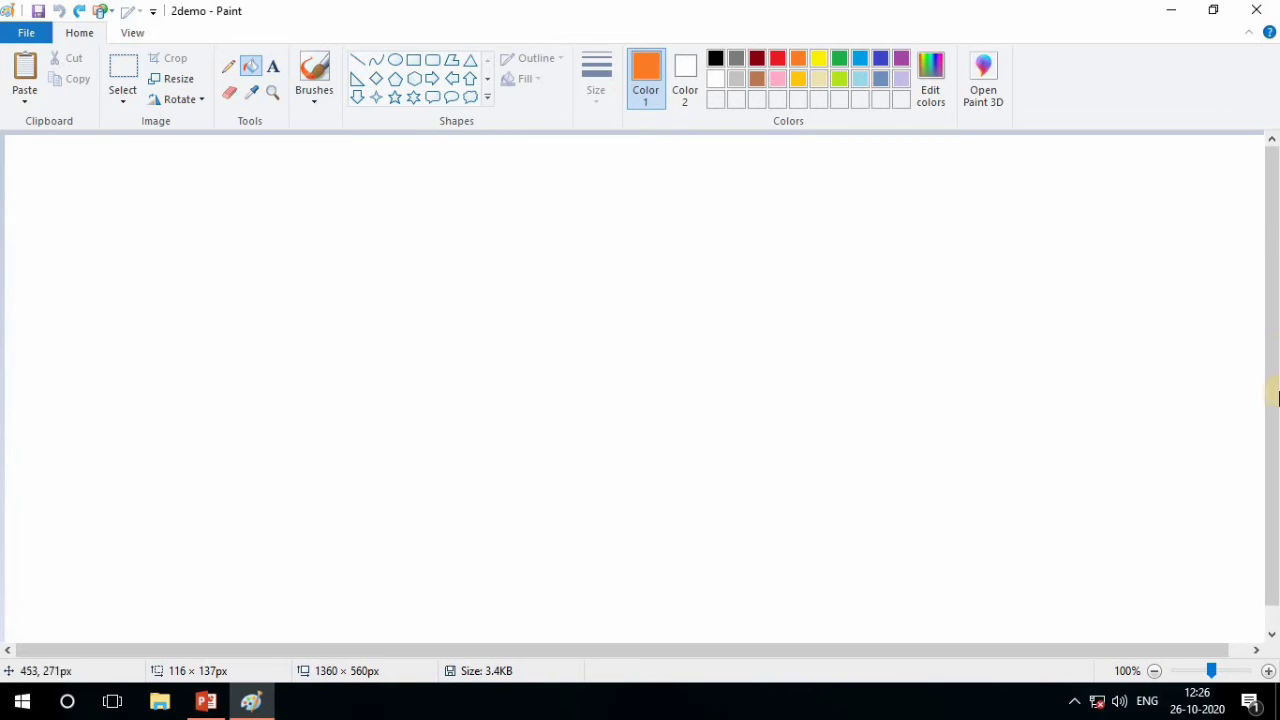
# Fill the entire blank canvas with orange using the Fill with color tool
pyautogui.click(255, 70)
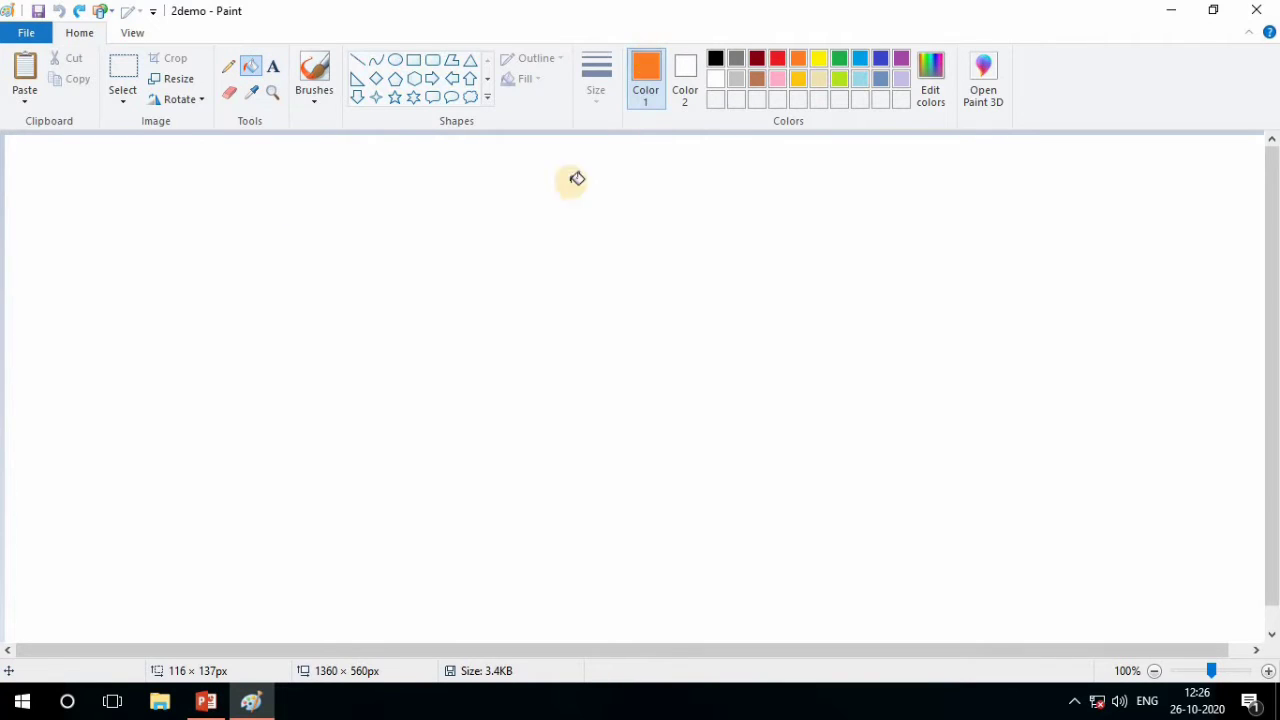
pyautogui.click(542, 264)
pyautogui.click(1275, 609)
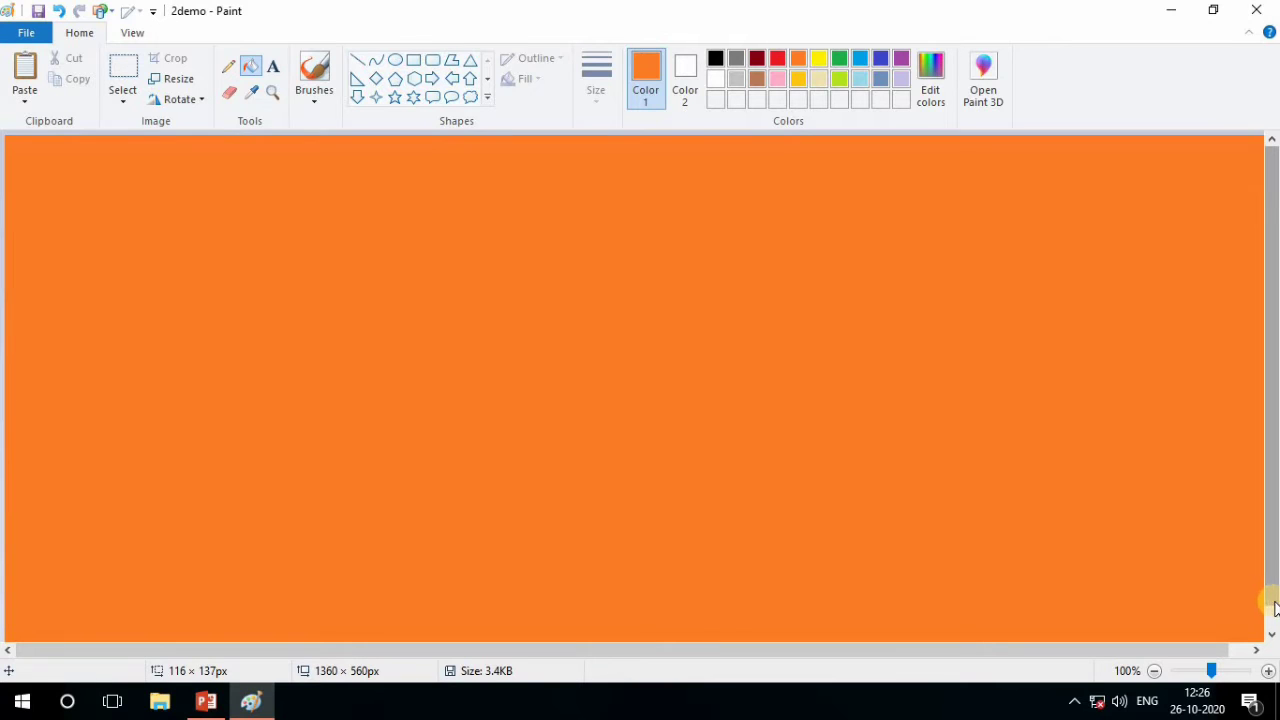
pyautogui.moveTo(1275, 605); pyautogui.dragTo(1272, 624)
pyautogui.scroll(1, 1010, 605)
pyautogui.scroll(-1, 991, 600)
pyautogui.scroll(1, 991, 600)
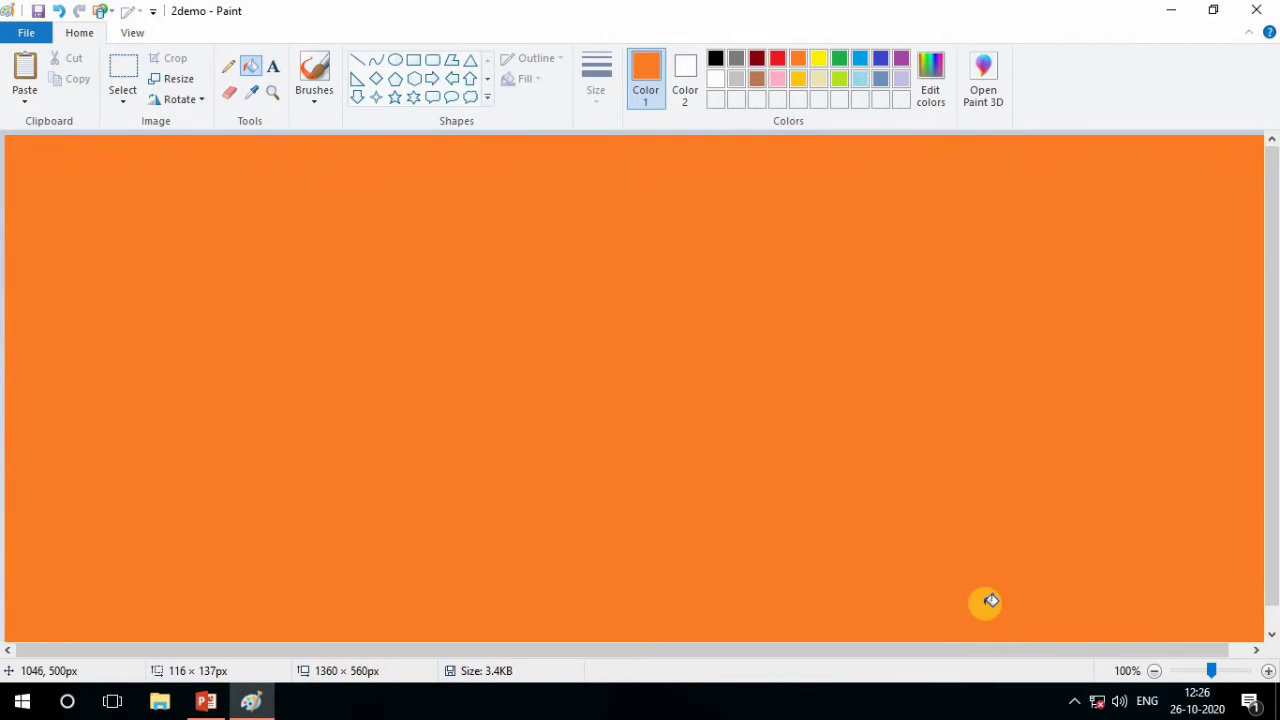
pyautogui.scroll(-1, 990, 600)
pyautogui.scroll(1, 990, 600)
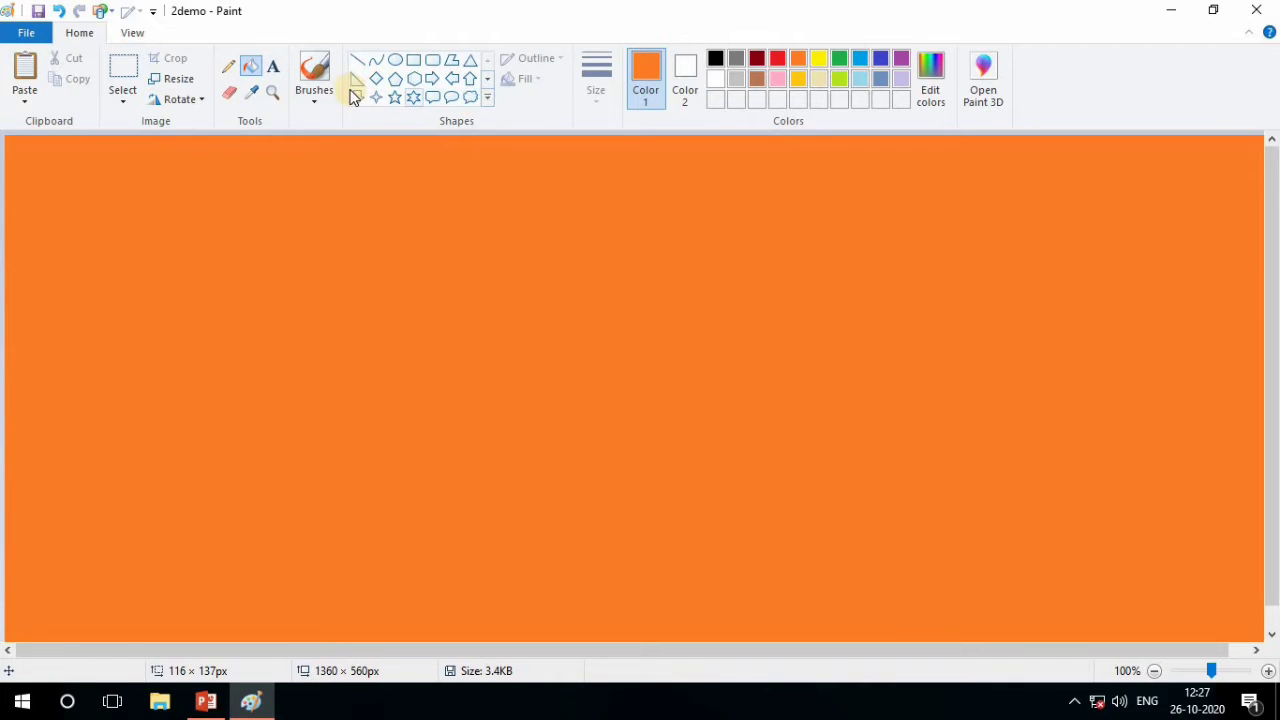
pyautogui.scroll(-1, 488, 108)
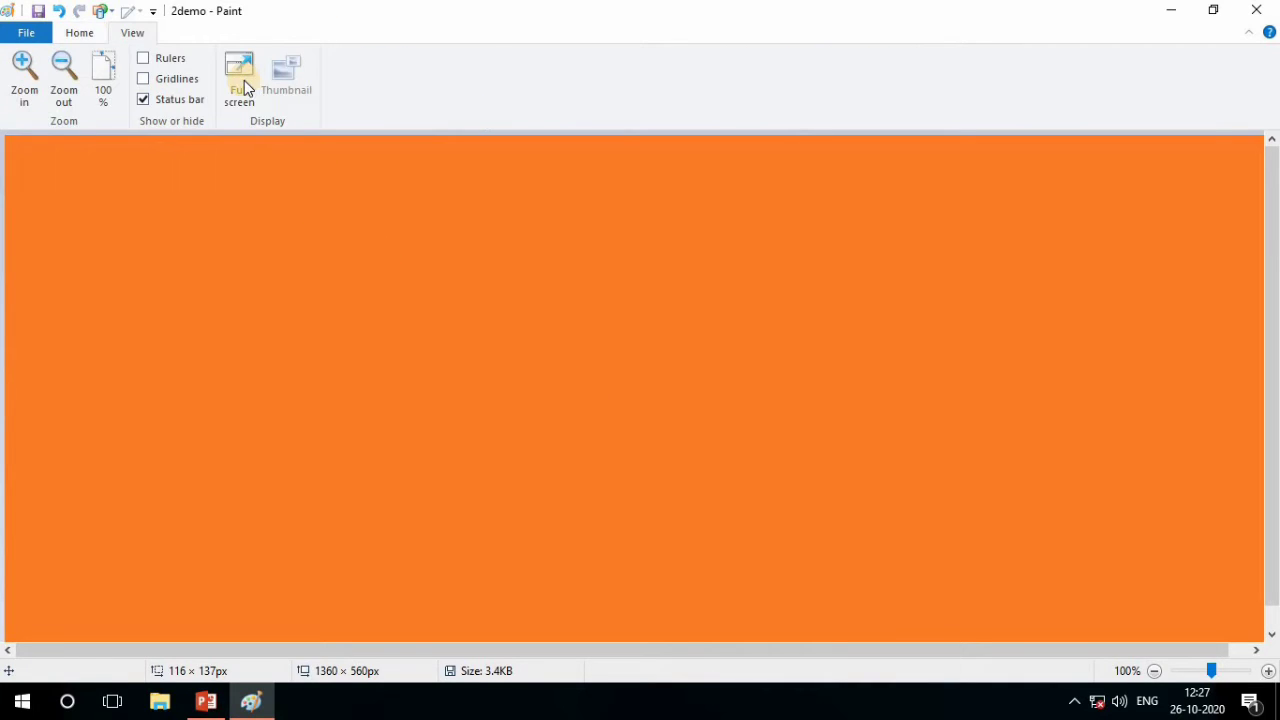
pyautogui.scroll(1, 244, 80)
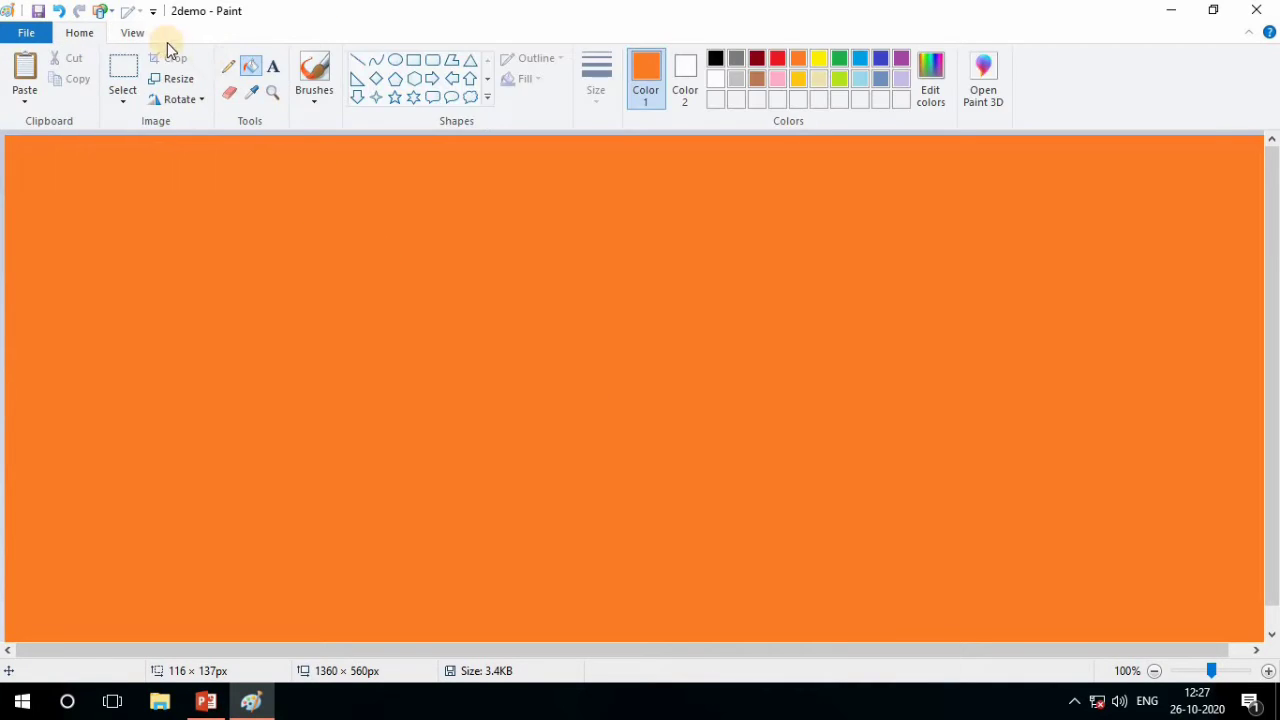
# Draw a black outlined triangle about 175 × 133 px and move it into the canvas's top-left corner
pyautogui.click(488, 100)
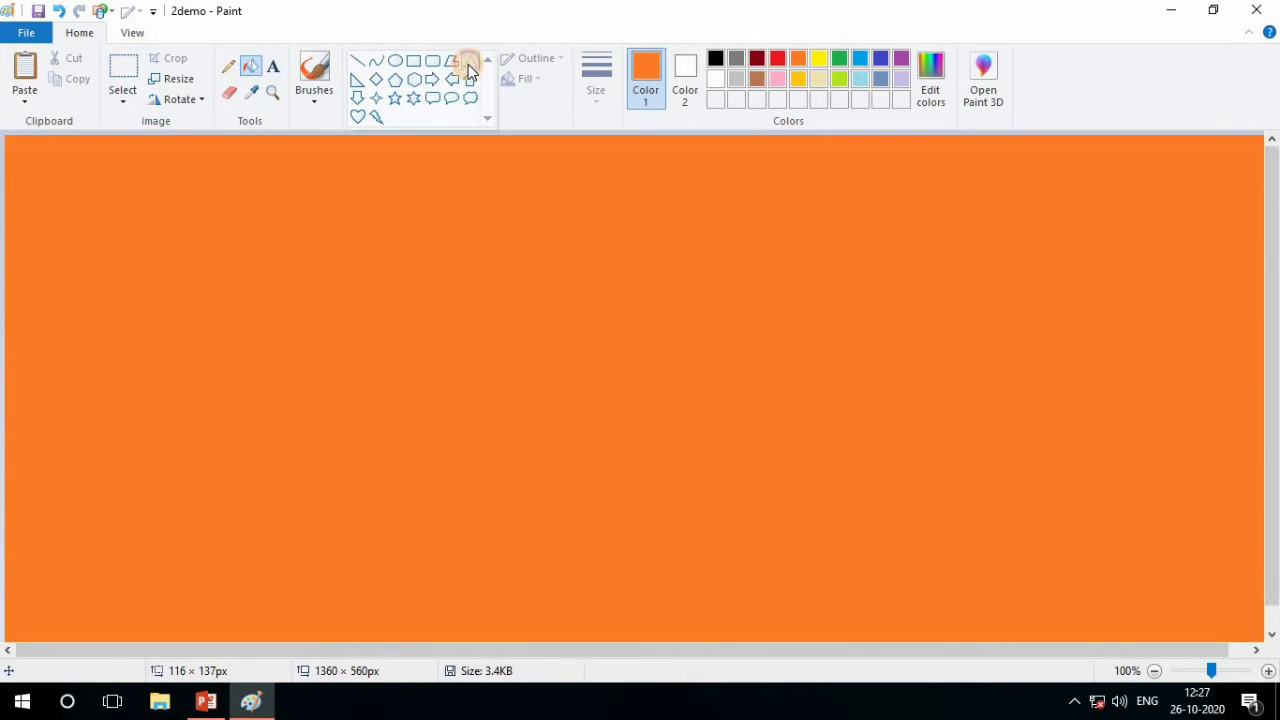
pyautogui.click(469, 66)
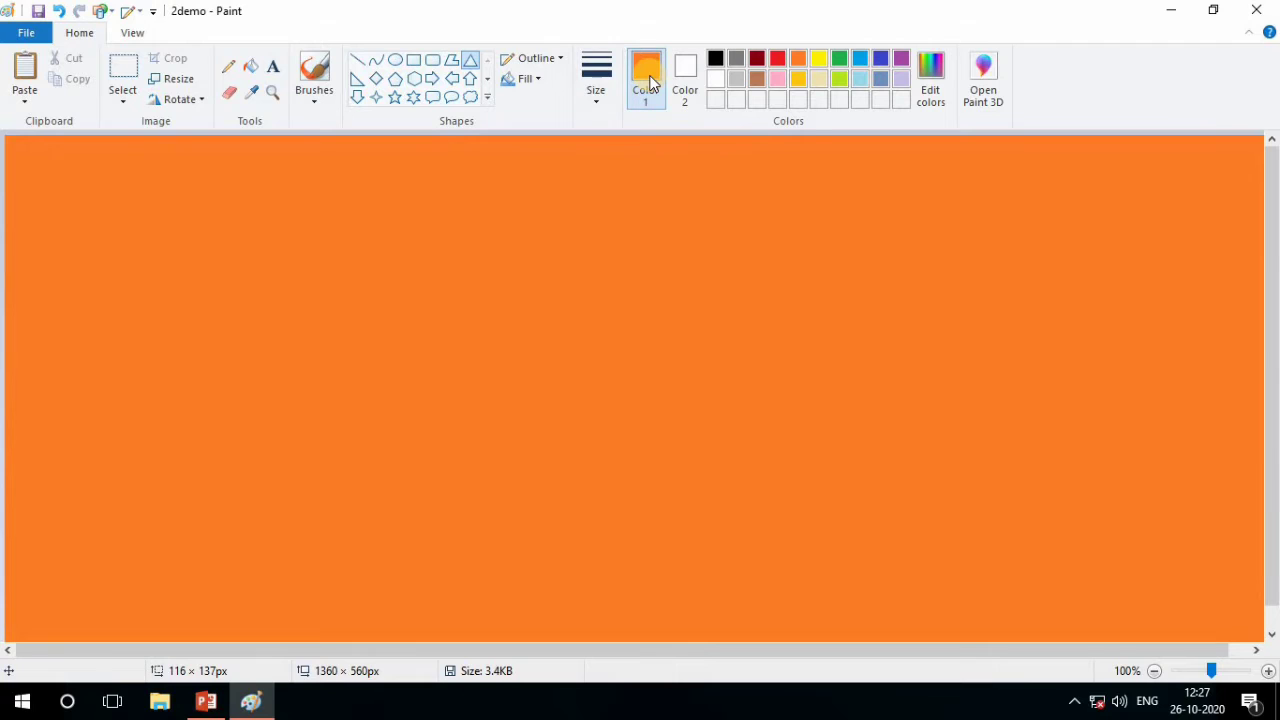
pyautogui.click(716, 58)
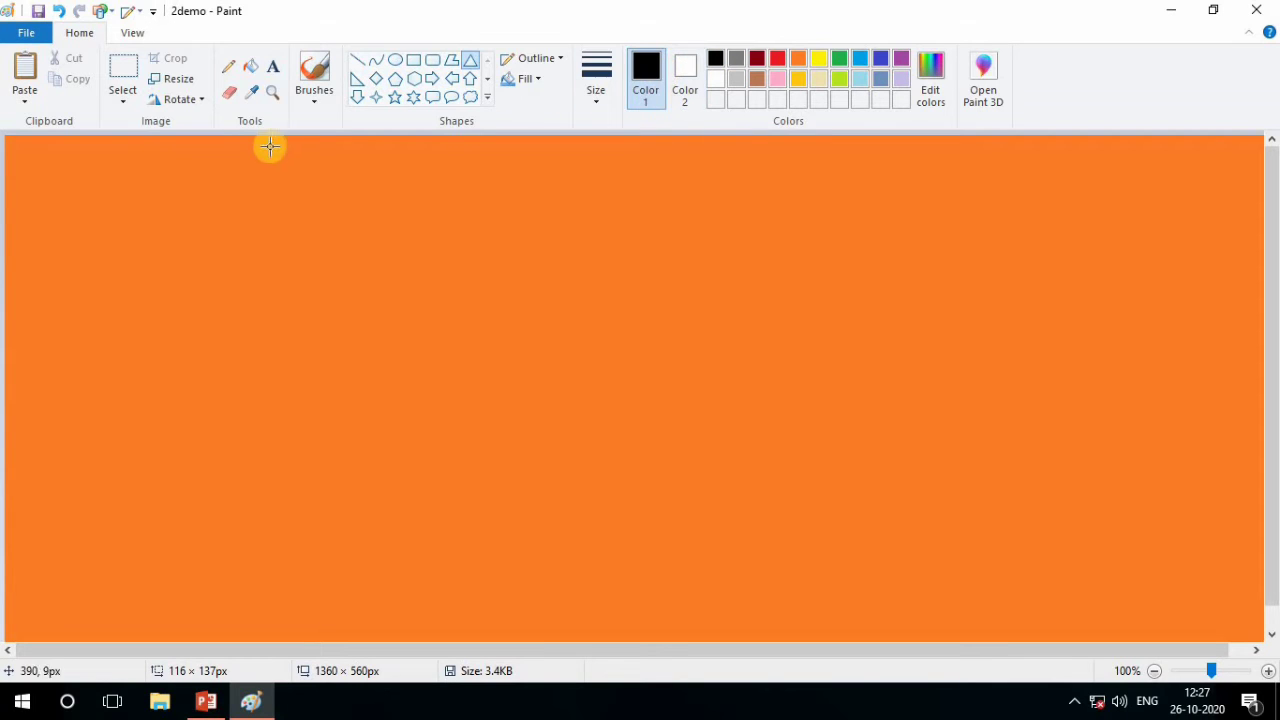
pyautogui.moveTo(230, 152); pyautogui.dragTo(395, 277)
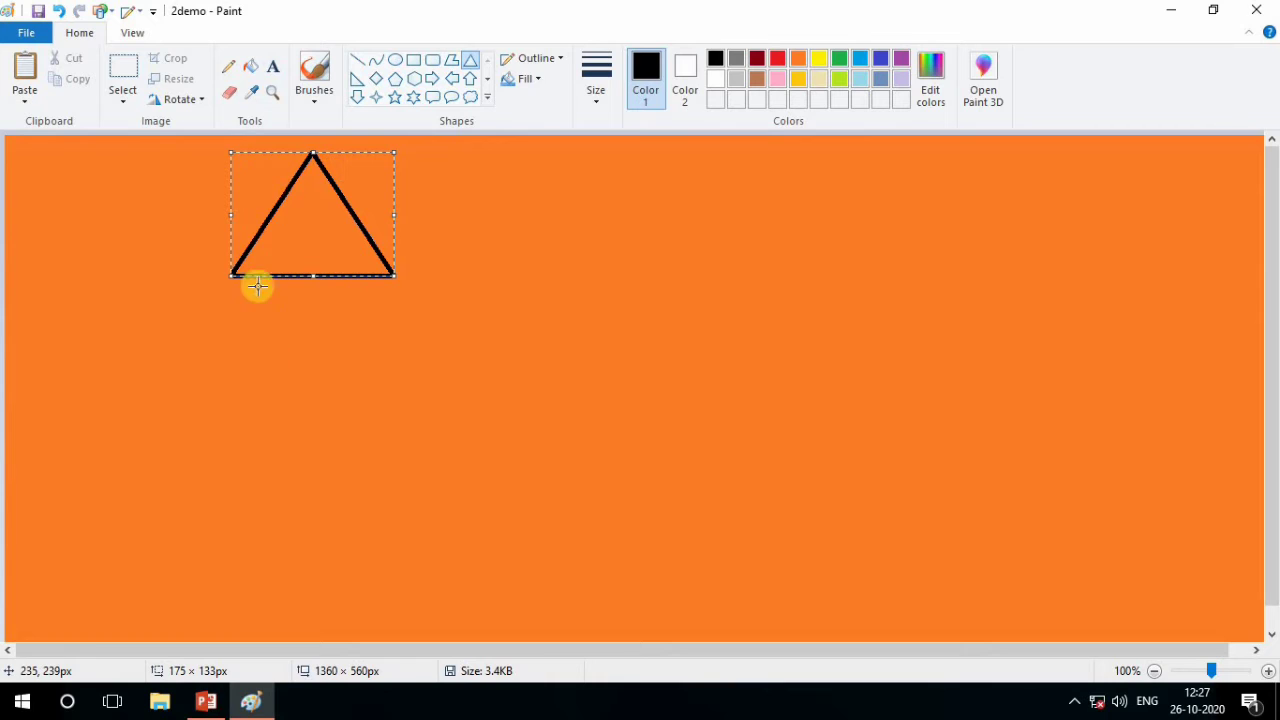
pyautogui.moveTo(296, 222); pyautogui.dragTo(73, 208)
pyautogui.click(73, 208)
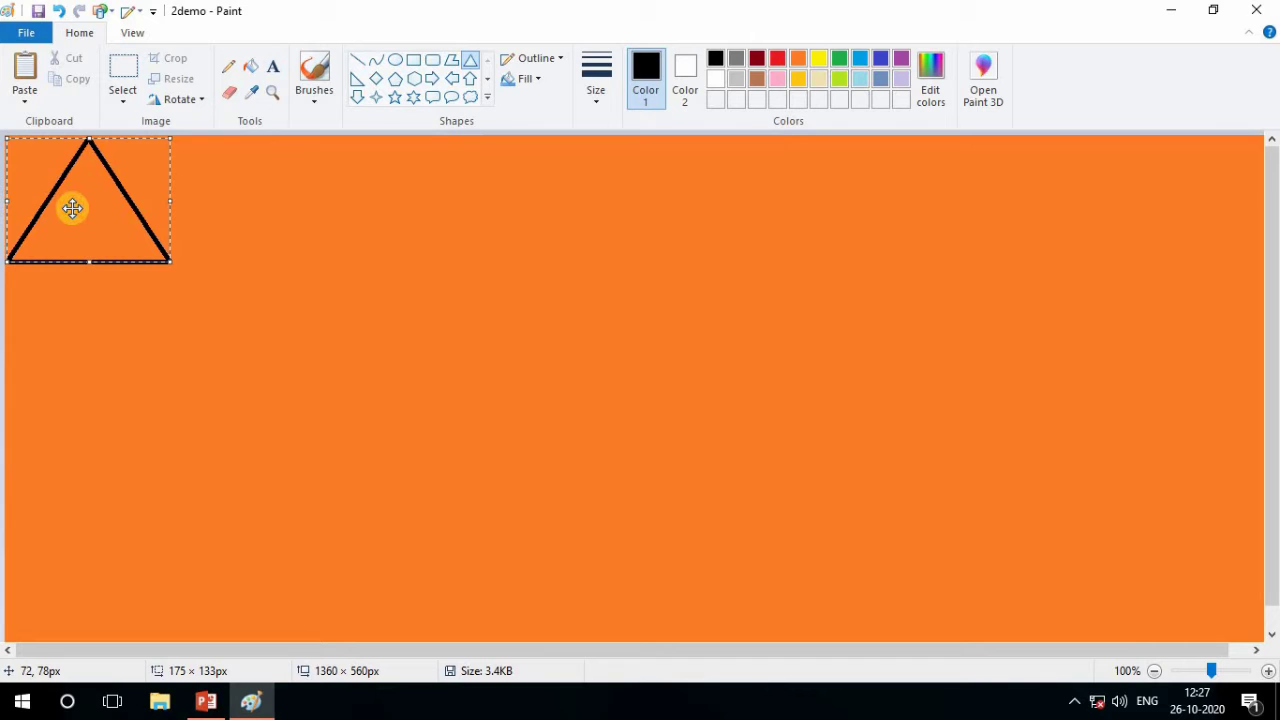
pyautogui.rightClick(72, 208)
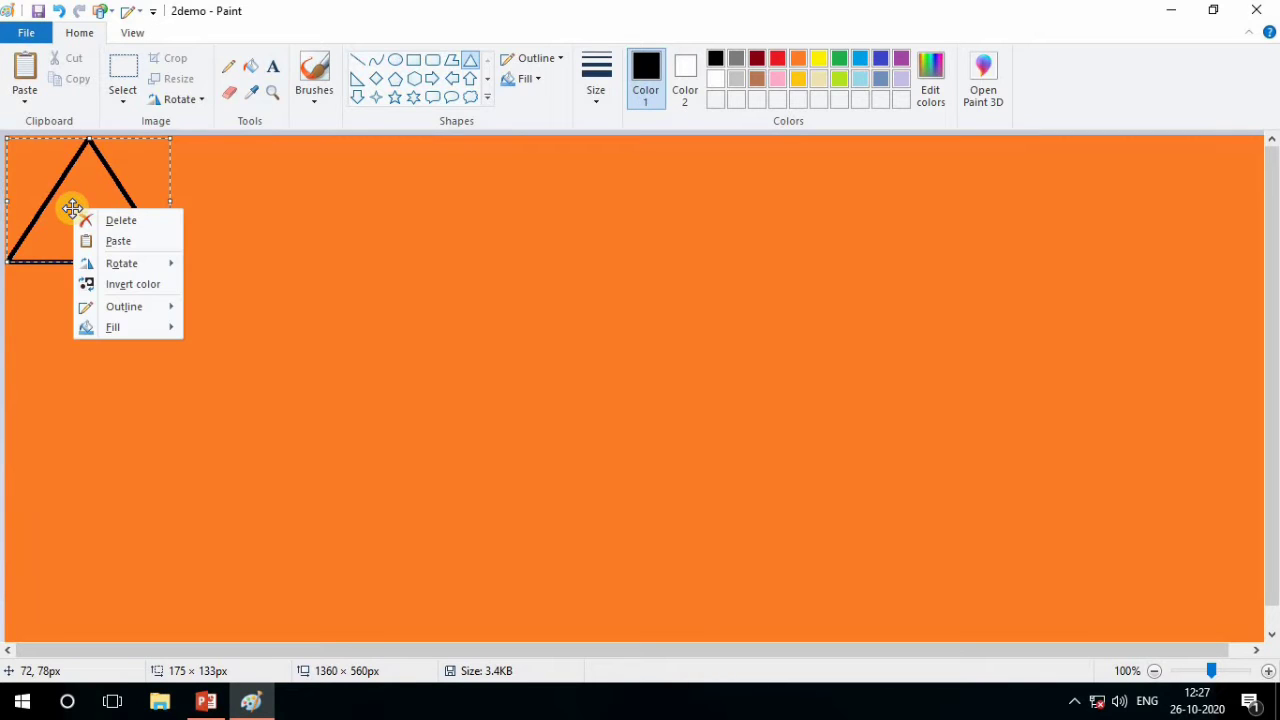
pyautogui.click(119, 242)
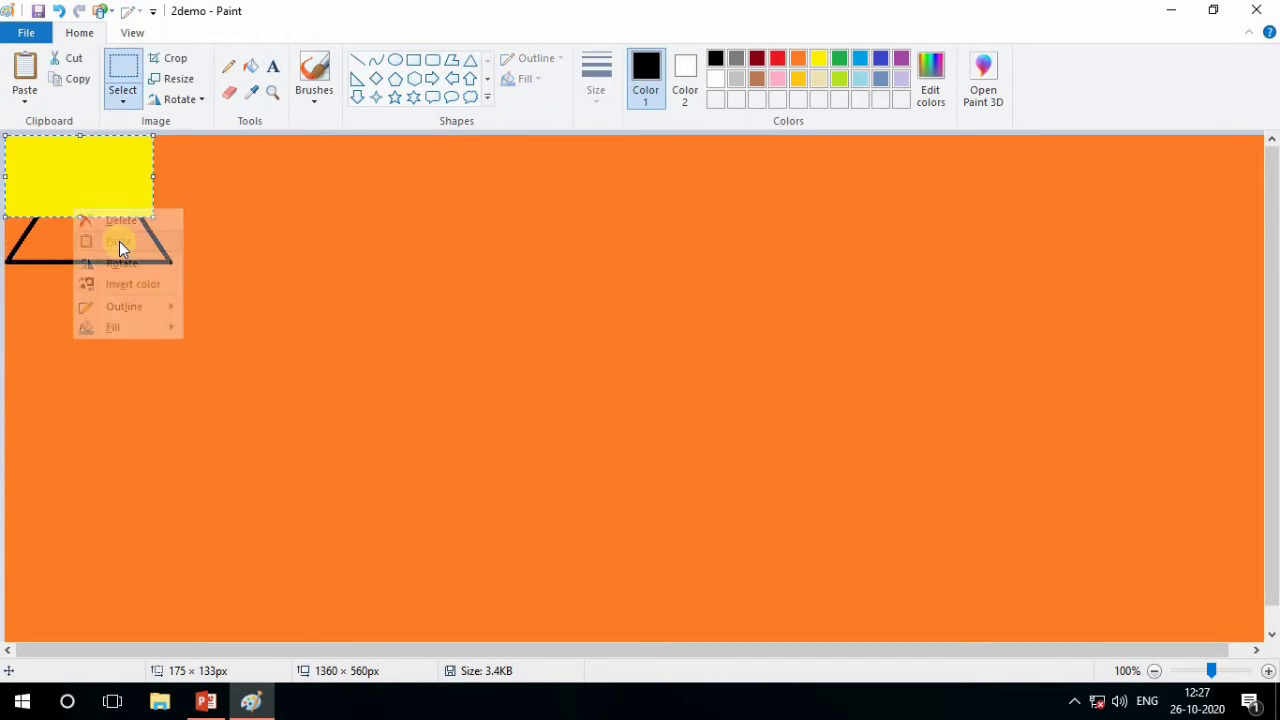
pyautogui.hotkey('ctrl', 'z')
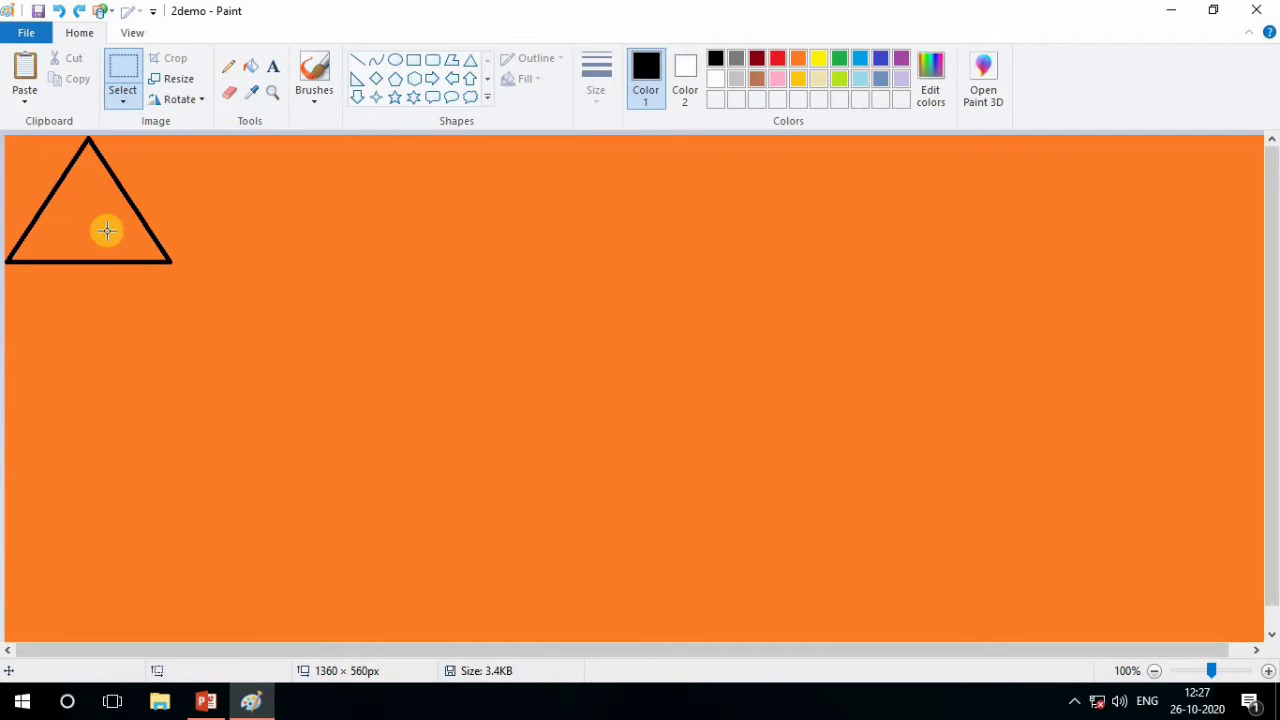
# Copy the triangle with a rectangular selection of about 177 × 139 px and place a pasted copy directly to its right
pyautogui.click(118, 82)
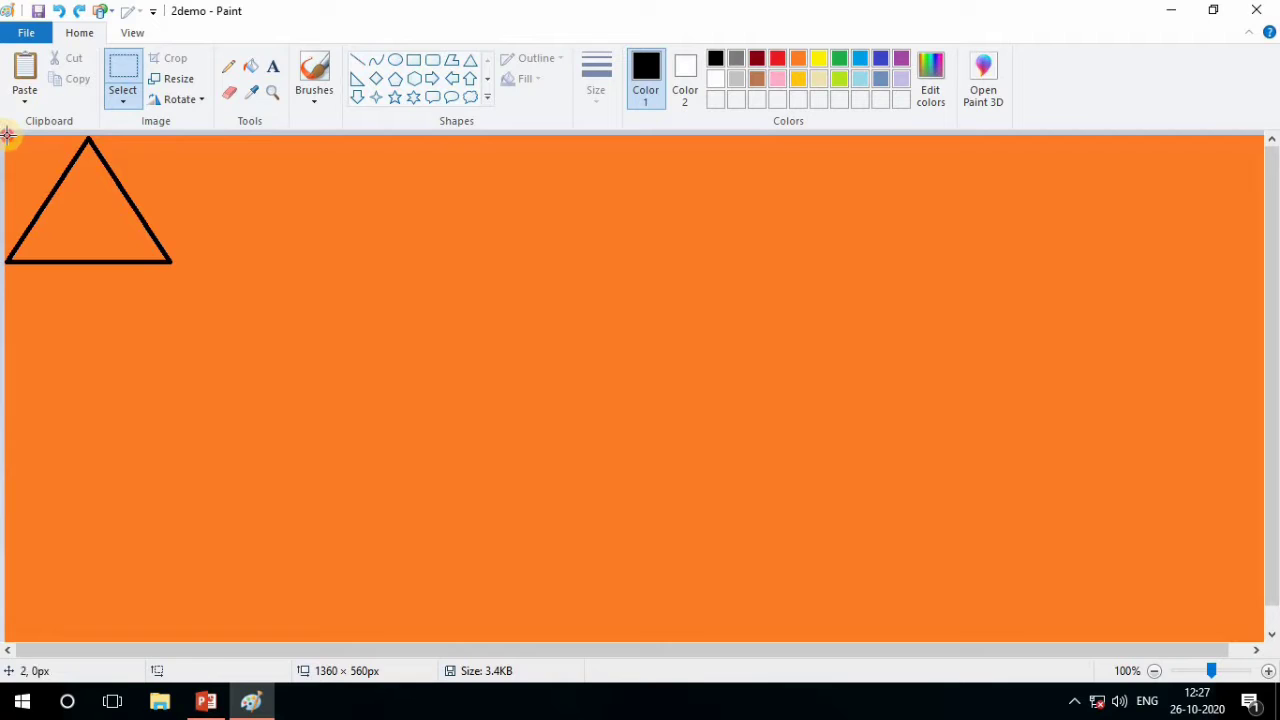
pyautogui.moveTo(7, 136); pyautogui.dragTo(171, 264)
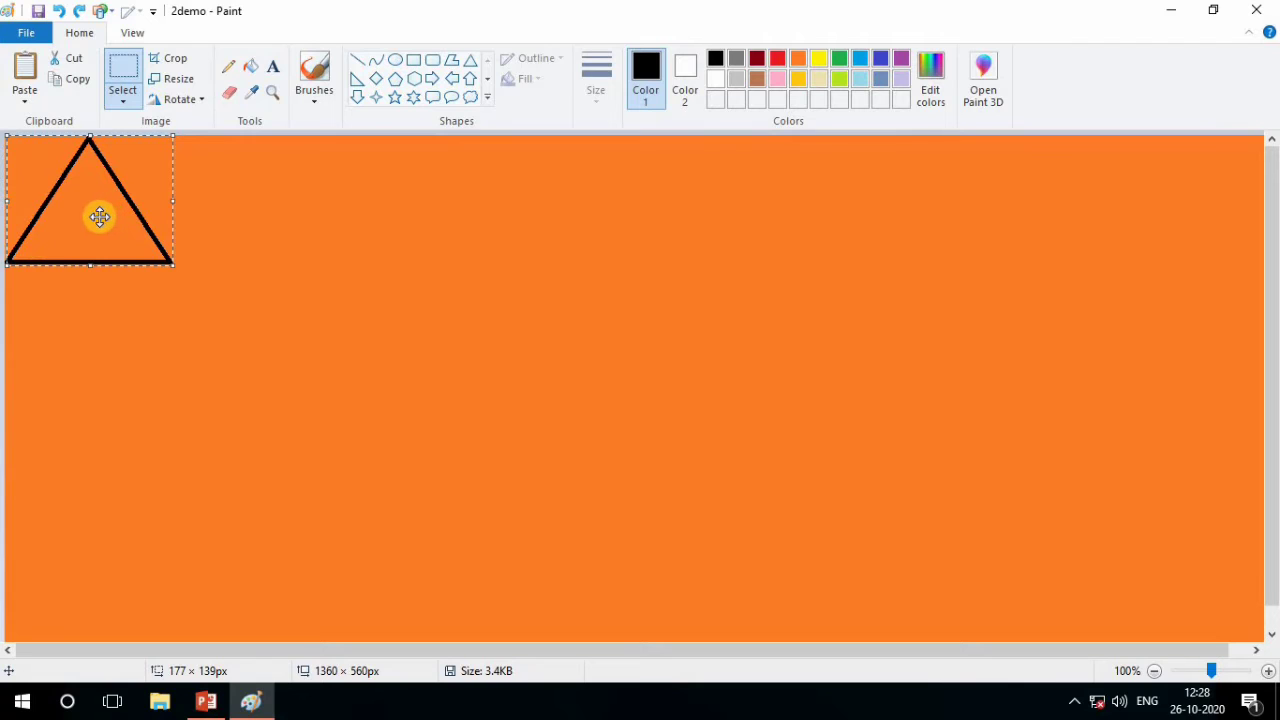
pyautogui.click(81, 80)
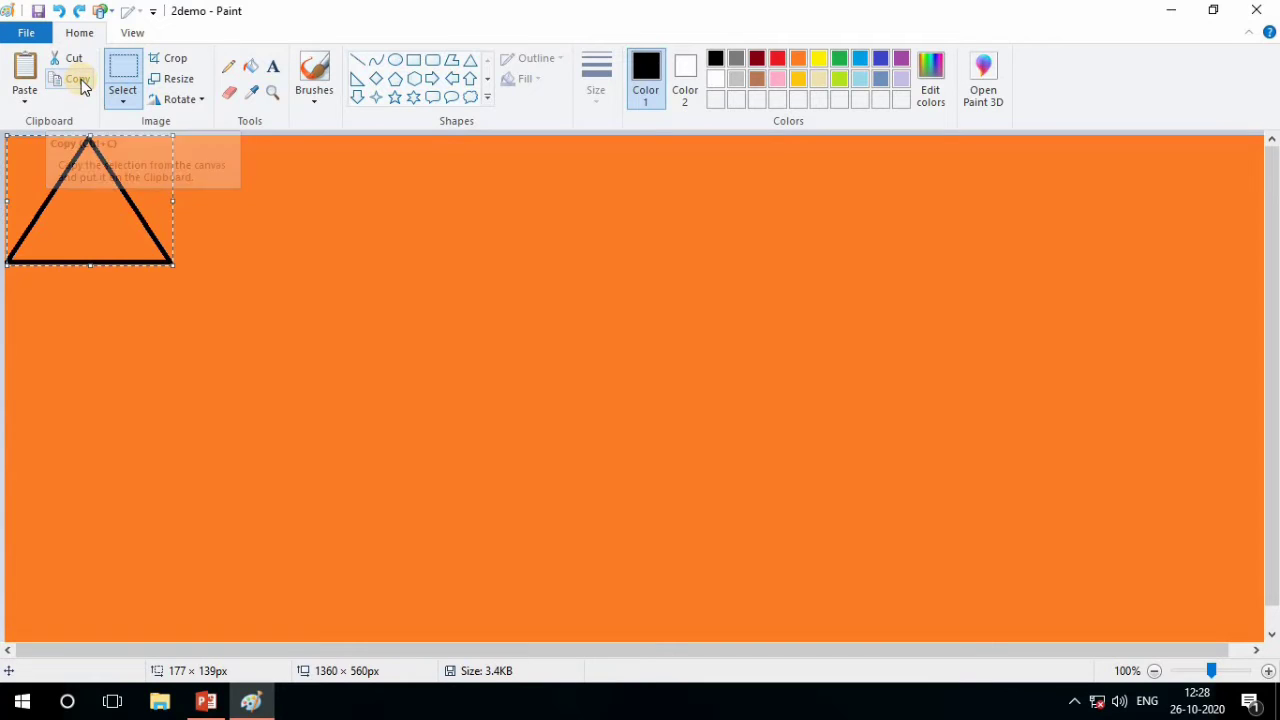
pyautogui.click(25, 95)
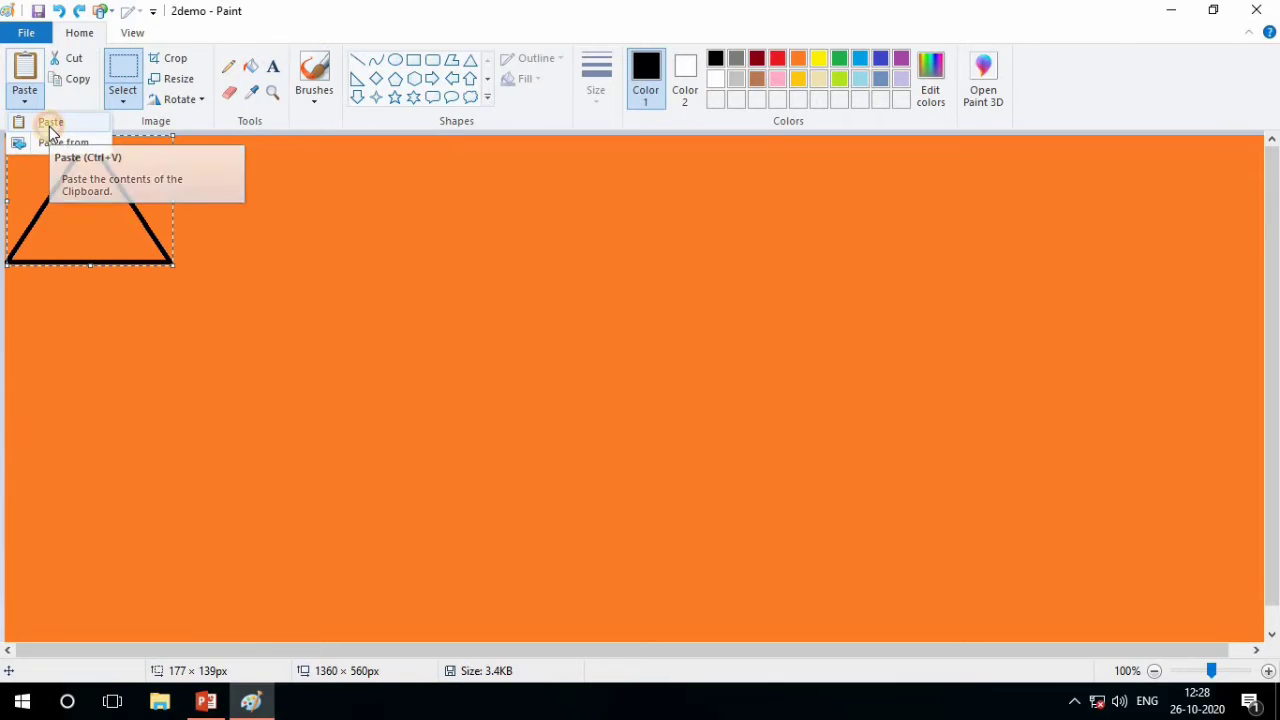
pyautogui.click(50, 122)
pyautogui.moveTo(95, 178); pyautogui.dragTo(231, 175)
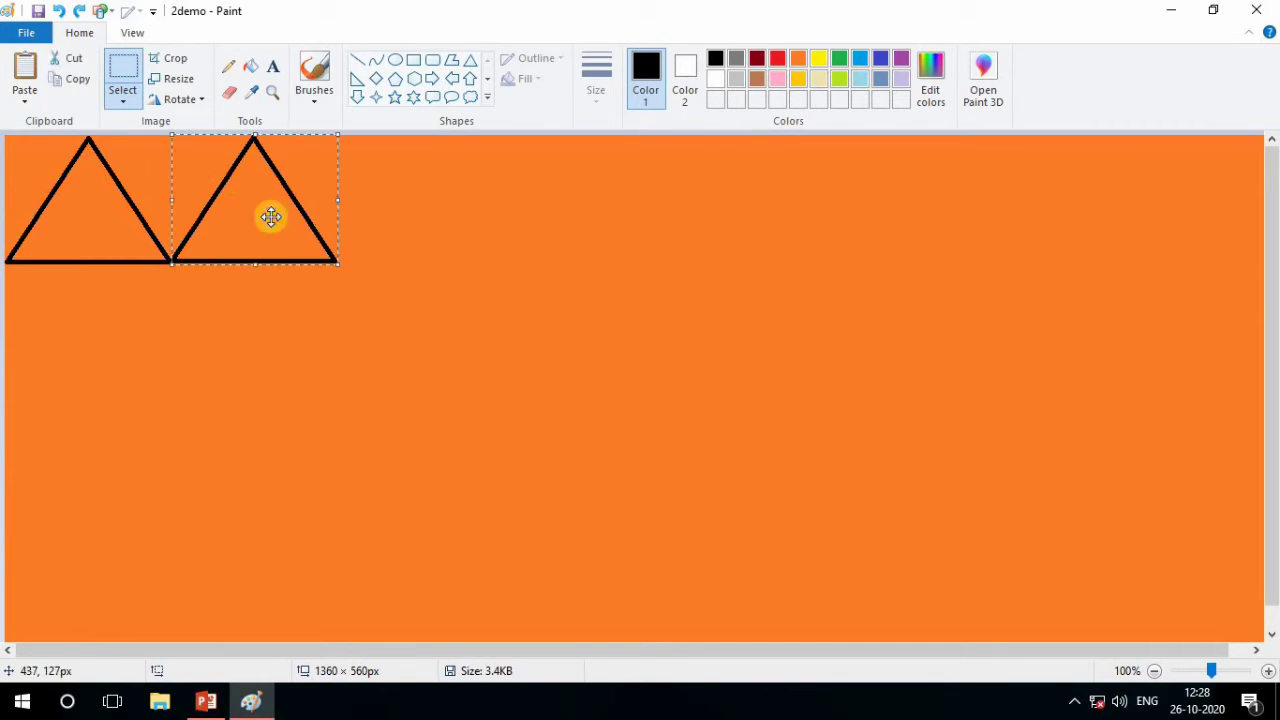
# Paste a third triangle and place it directly to the right of the second one
pyautogui.click(23, 95)
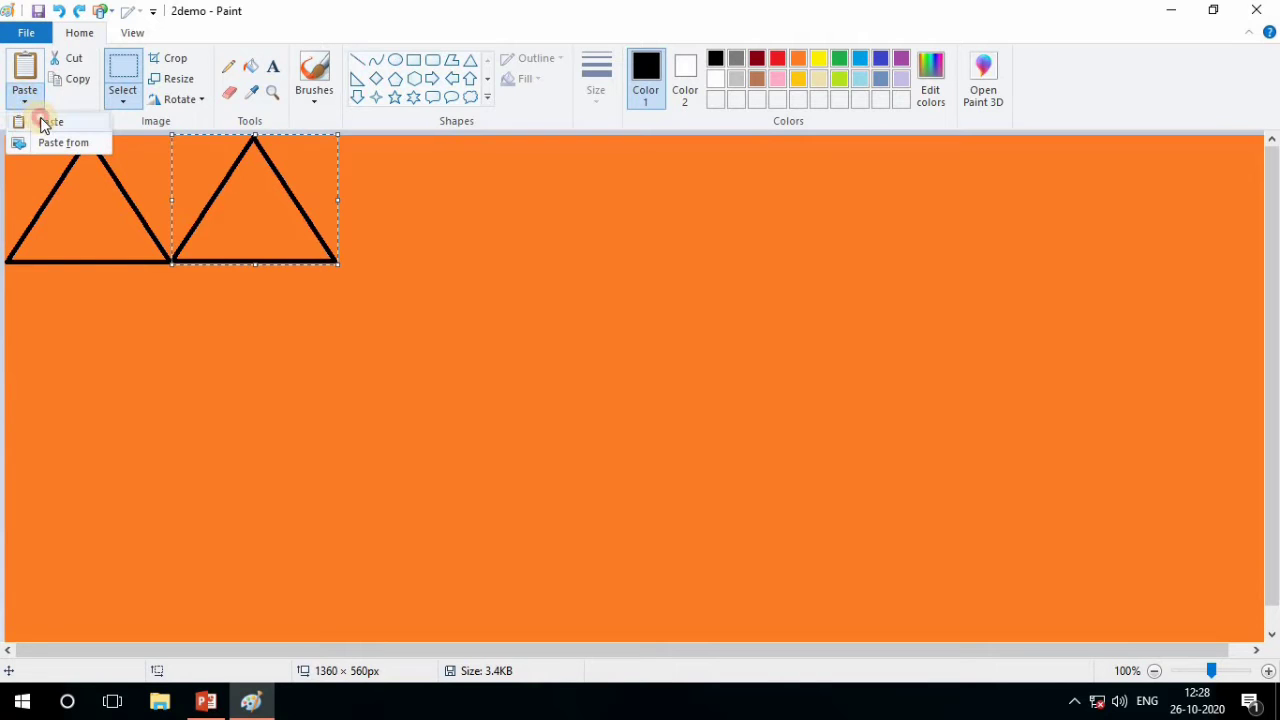
pyautogui.click(43, 122)
pyautogui.moveTo(98, 194); pyautogui.dragTo(397, 186)
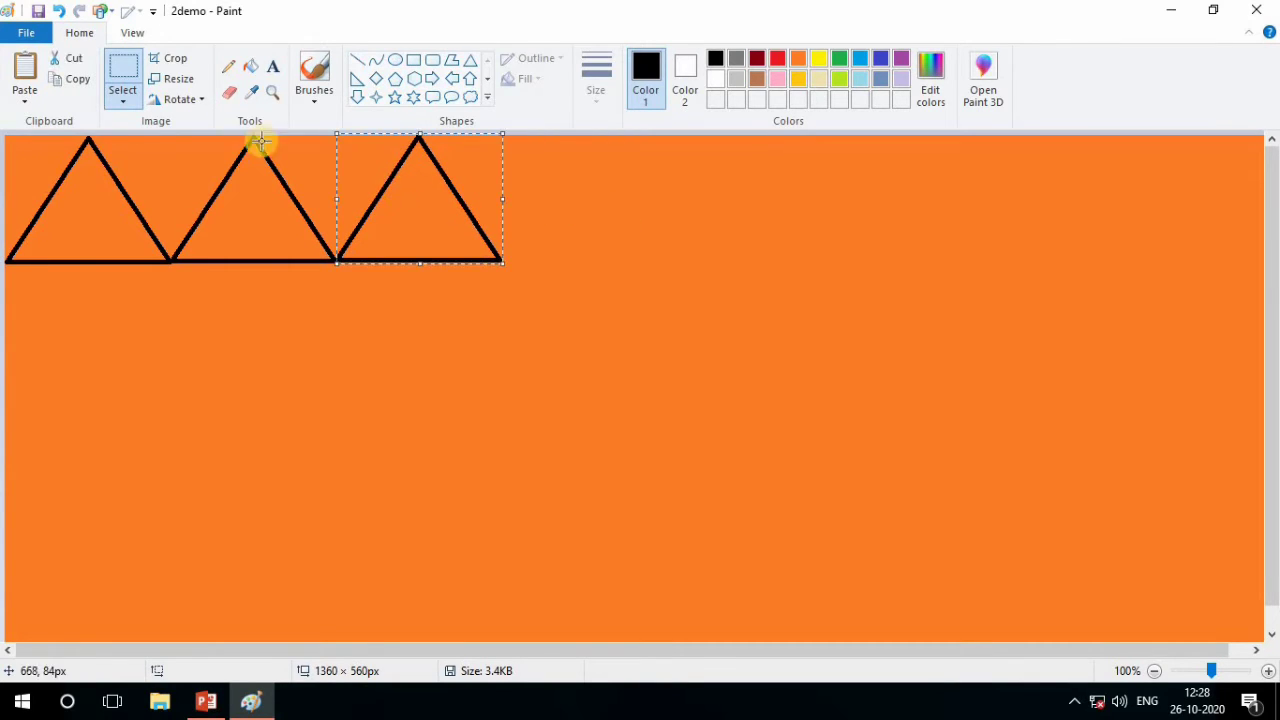
# Paste a fourth copy of the triangle onto the canvas
pyautogui.click(24, 95)
pyautogui.click(48, 123)
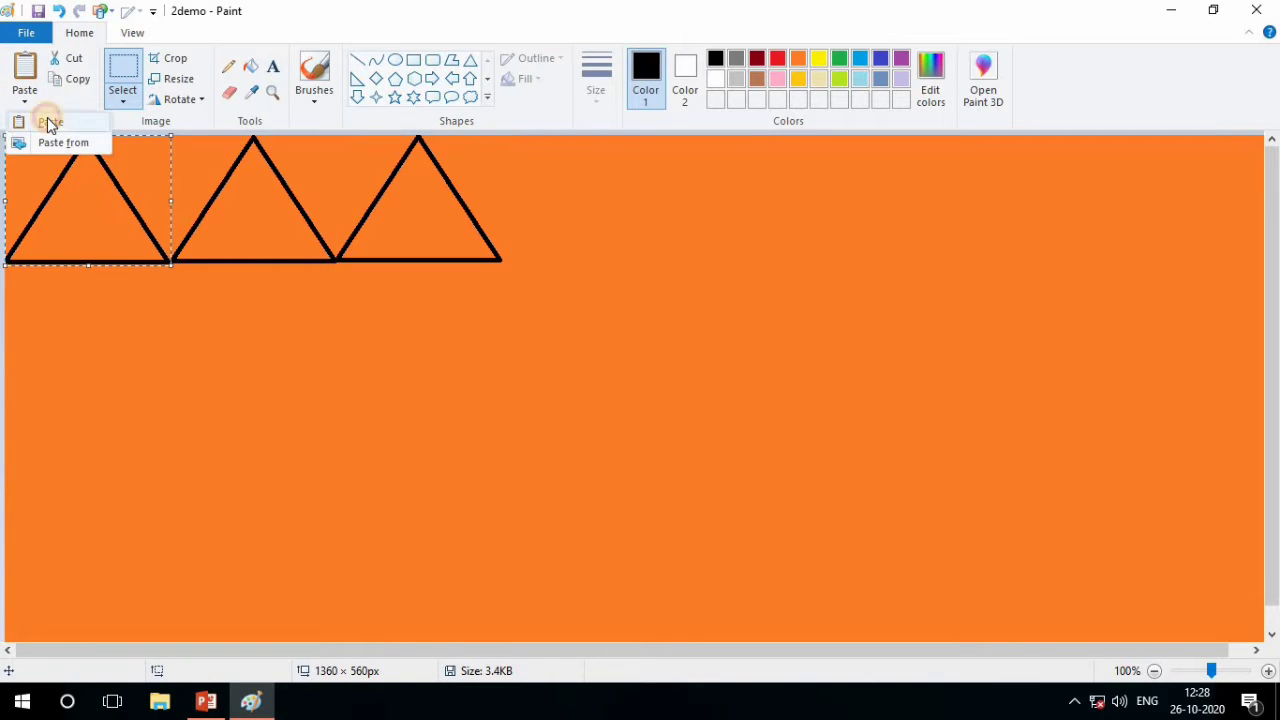
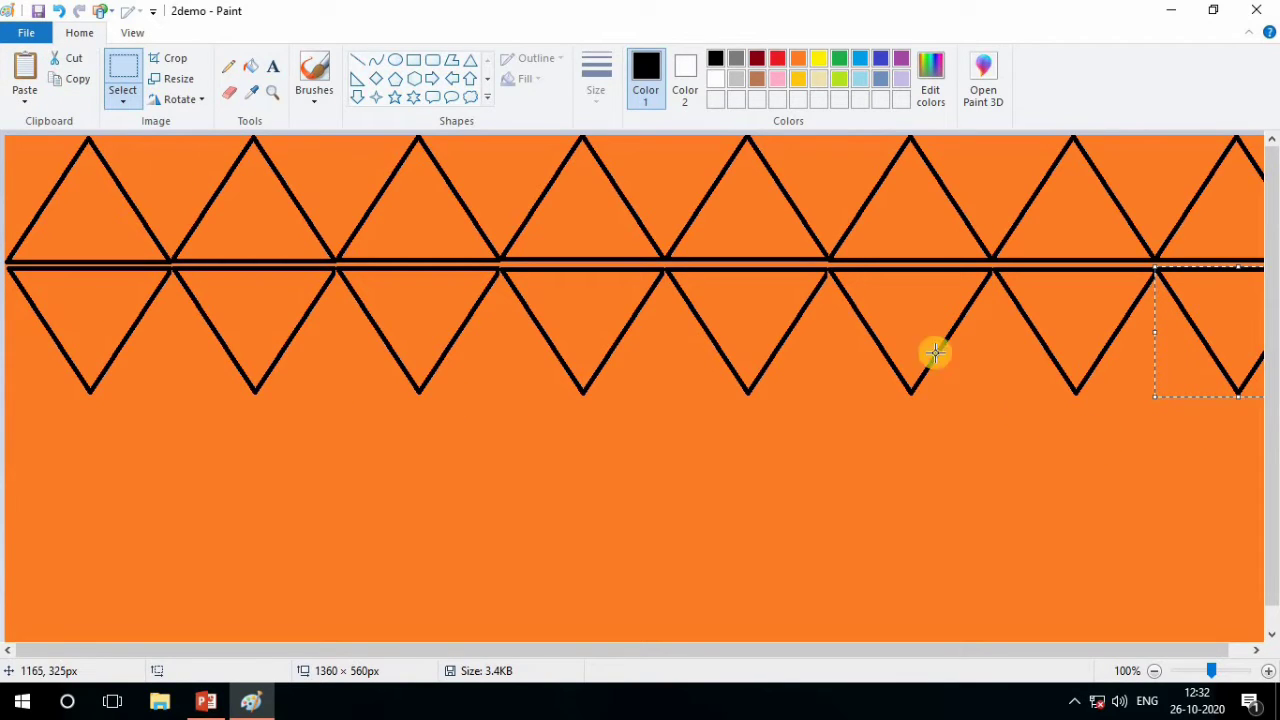
# Paste a triangle at the start of a third row, flip it vertically, and align its tip under the inverted triangle above
pyautogui.click(31, 105)
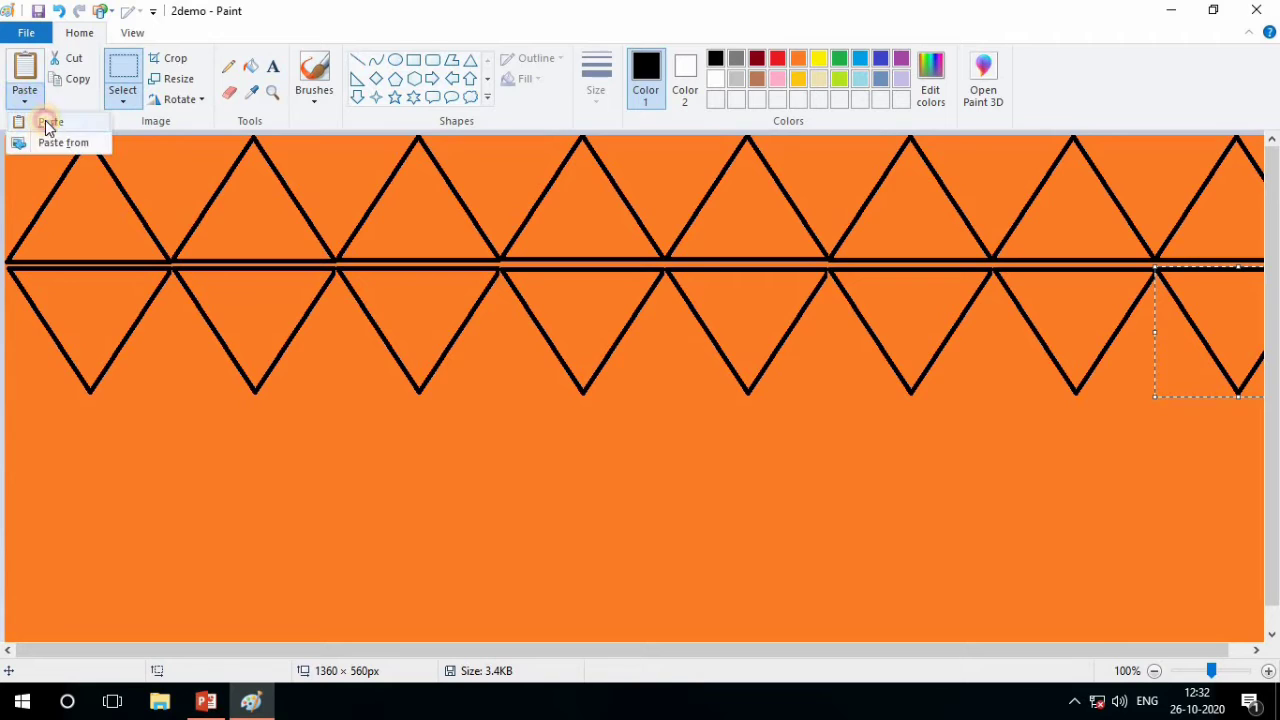
pyautogui.click(46, 120)
pyautogui.moveTo(69, 206); pyautogui.dragTo(56, 466)
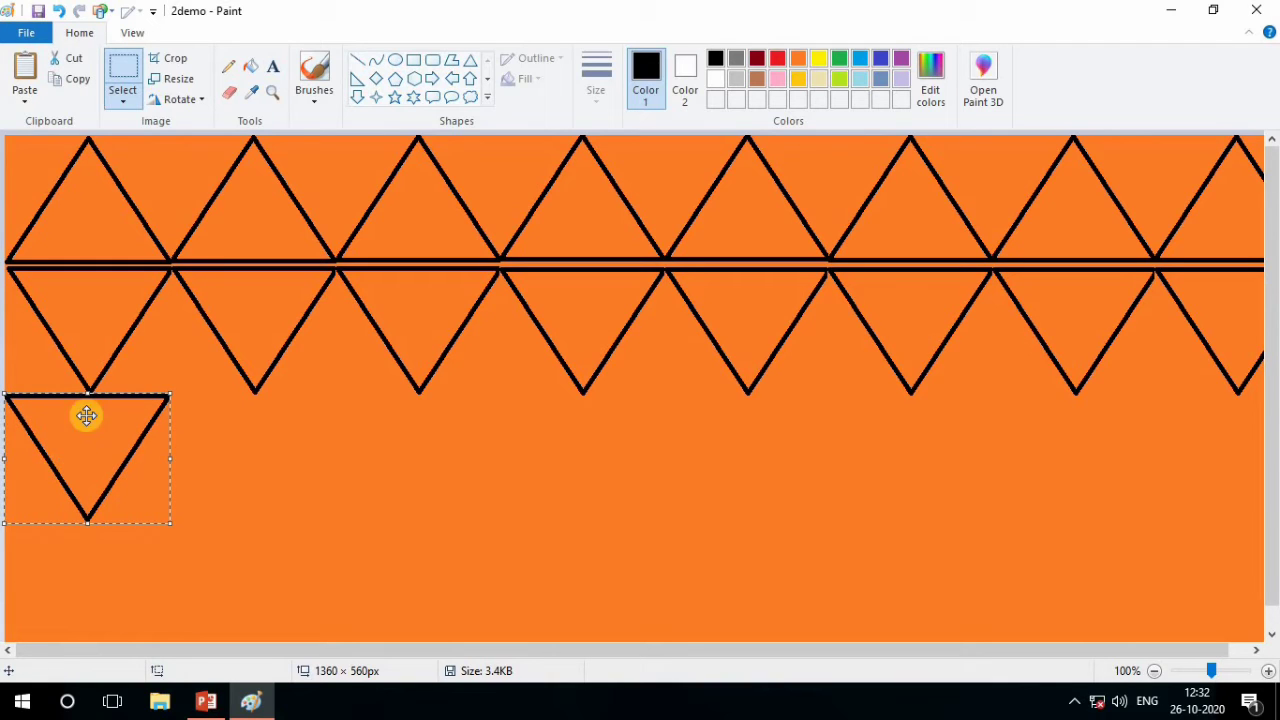
pyautogui.click(180, 99)
pyautogui.click(222, 172)
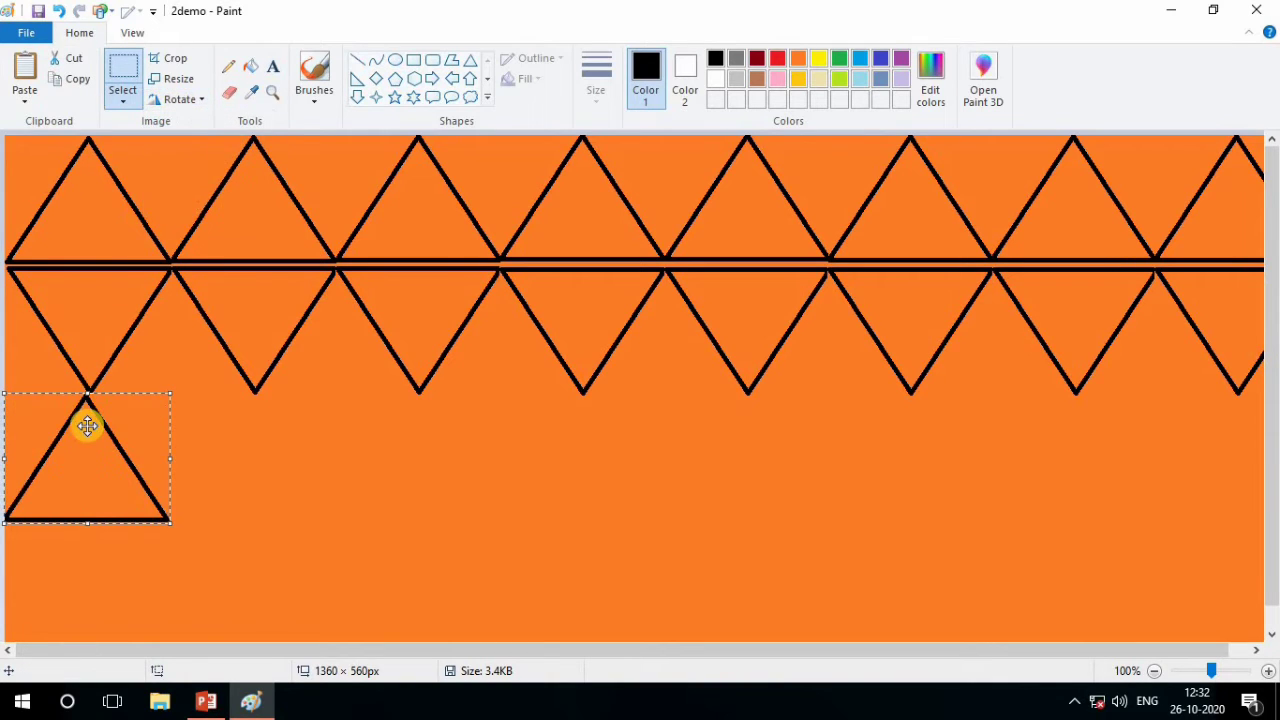
pyautogui.moveTo(88, 427); pyautogui.dragTo(92, 426)
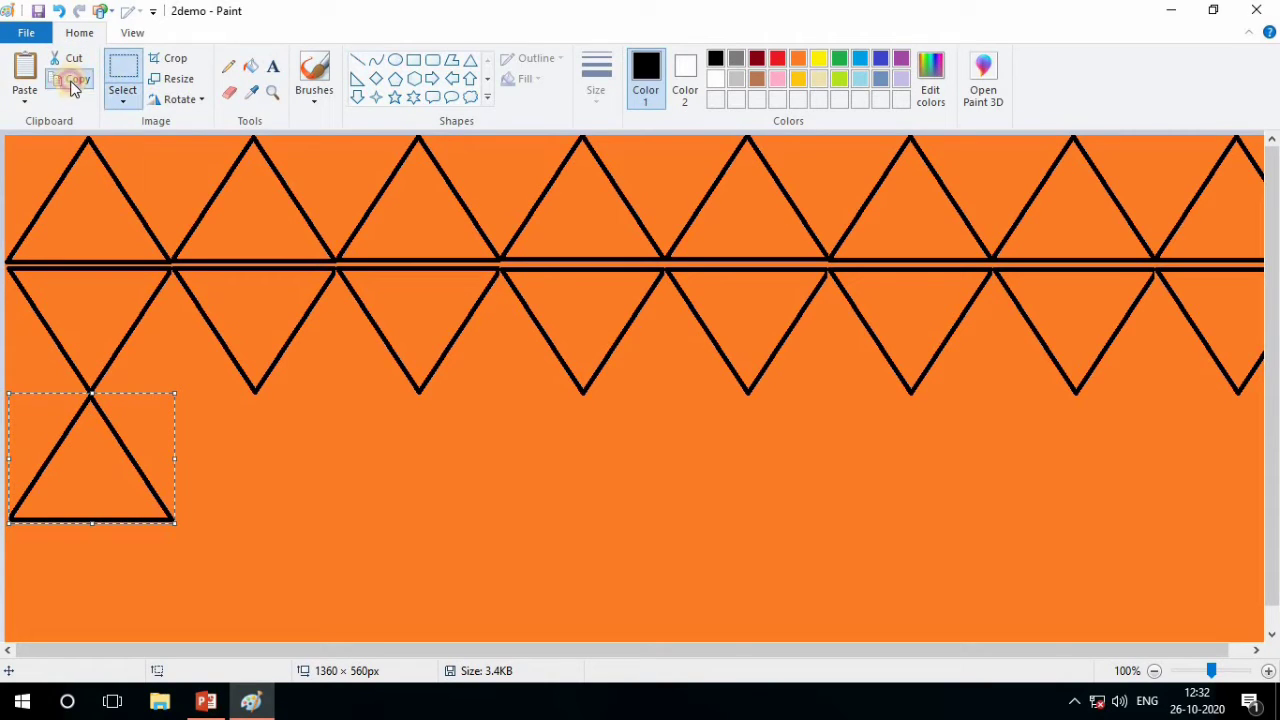
pyautogui.click(25, 104)
pyautogui.click(34, 127)
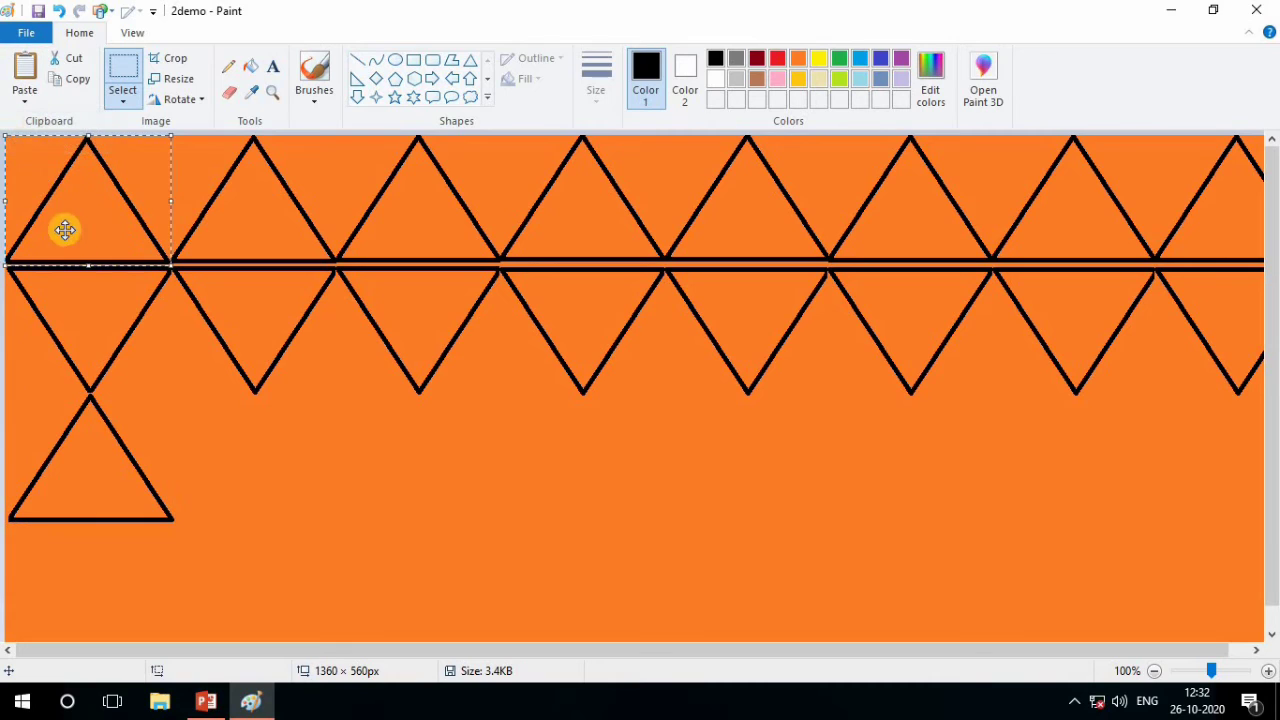
pyautogui.moveTo(63, 229); pyautogui.dragTo(229, 487)
pyautogui.press('Delete')
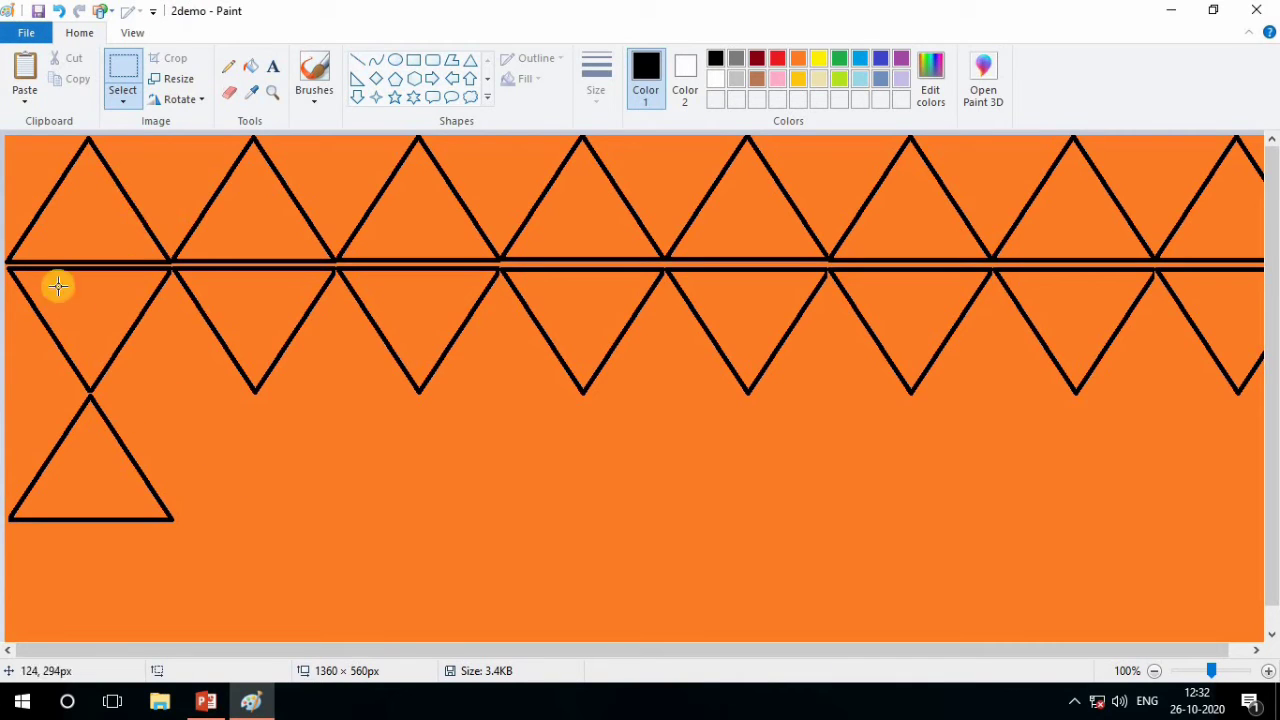
# Paste the second and third upright triangles side by side in the third row, tips meeting the inverted triangles above
pyautogui.click(22, 98)
pyautogui.click(45, 124)
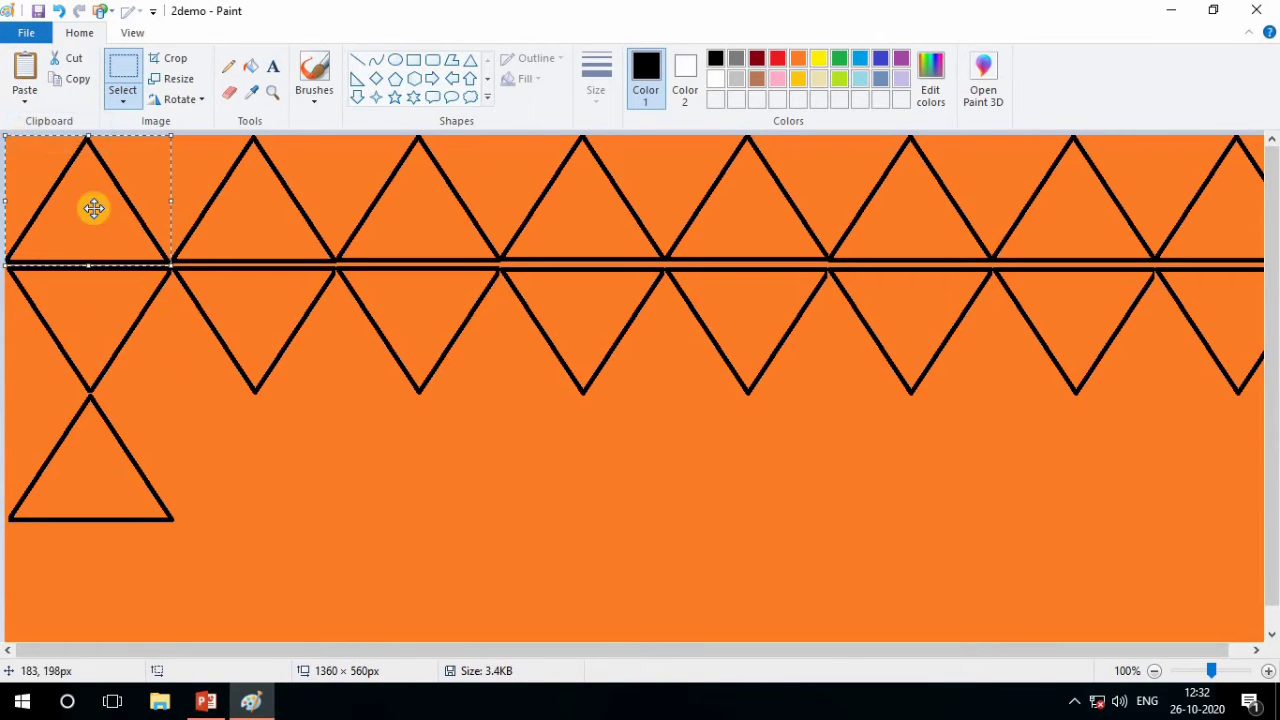
pyautogui.moveTo(91, 206); pyautogui.dragTo(264, 462)
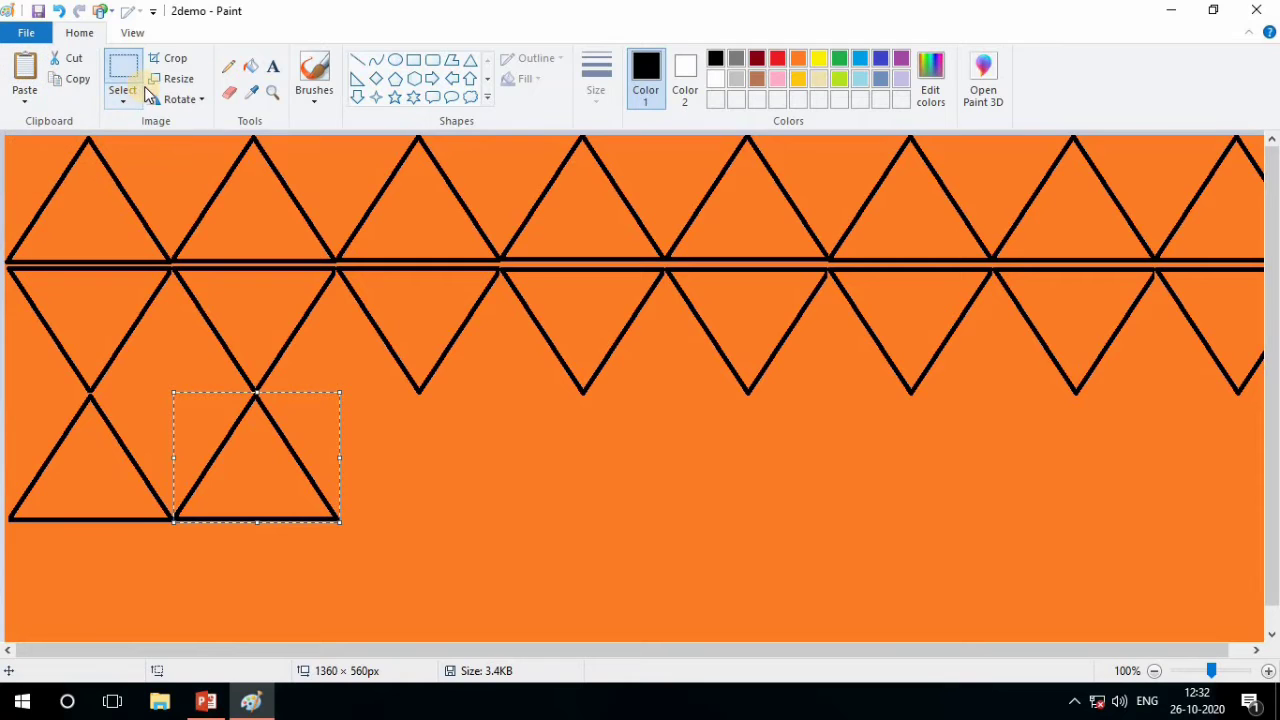
pyautogui.click(23, 102)
pyautogui.click(36, 124)
pyautogui.moveTo(60, 194); pyautogui.dragTo(393, 448)
# Paste the fourth and fifth upright triangles next to the others in the third row
pyautogui.click(24, 100)
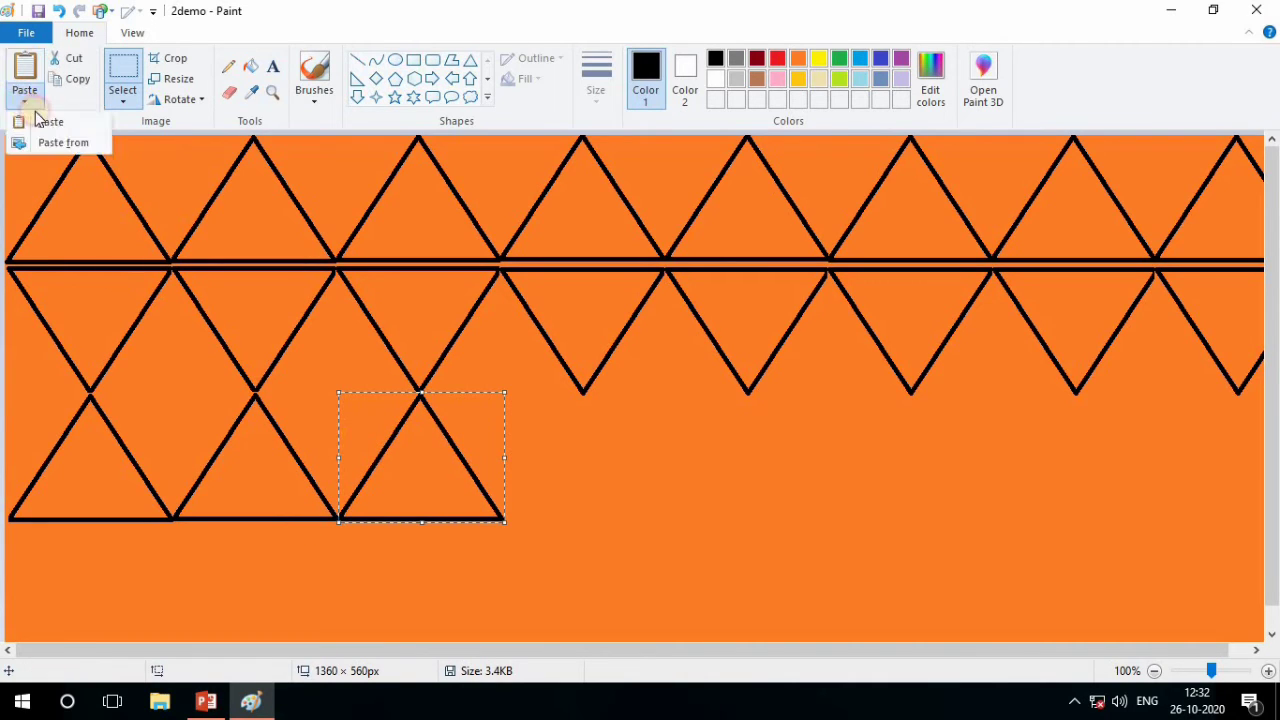
pyautogui.click(42, 121)
pyautogui.moveTo(77, 171); pyautogui.dragTo(556, 420)
pyautogui.click(24, 100)
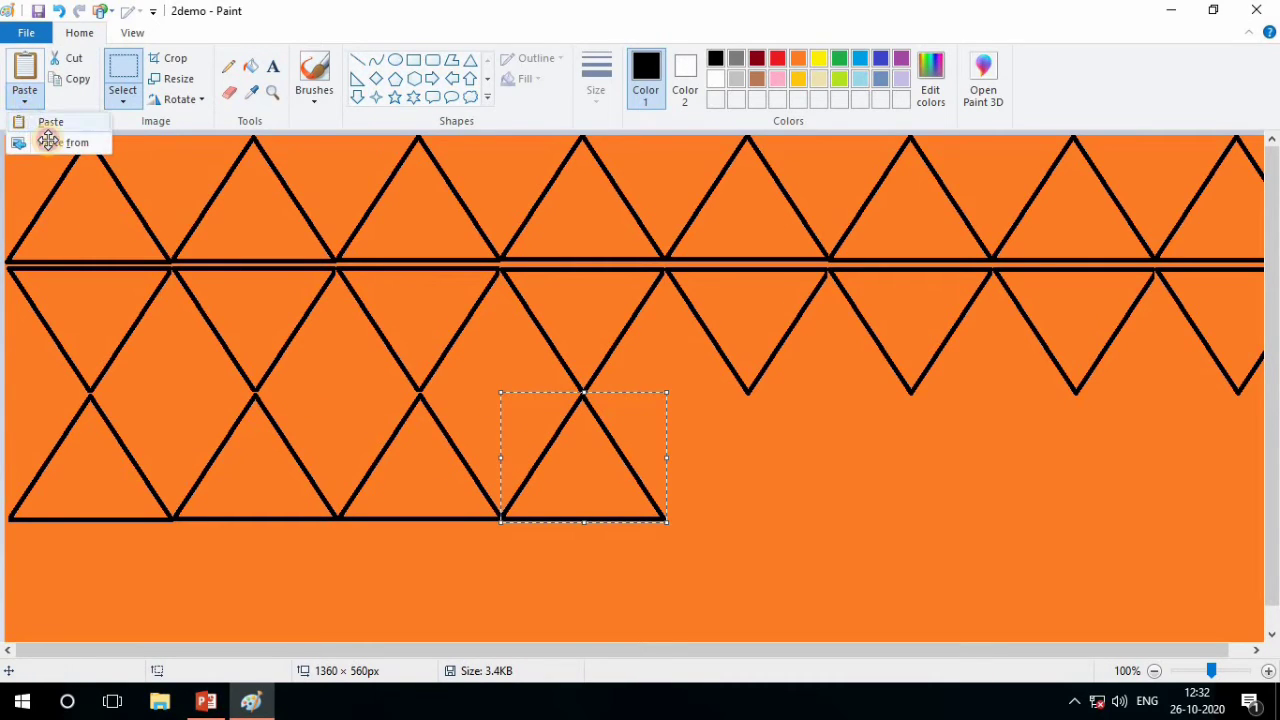
pyautogui.click(48, 121)
pyautogui.moveTo(128, 214); pyautogui.dragTo(726, 430)
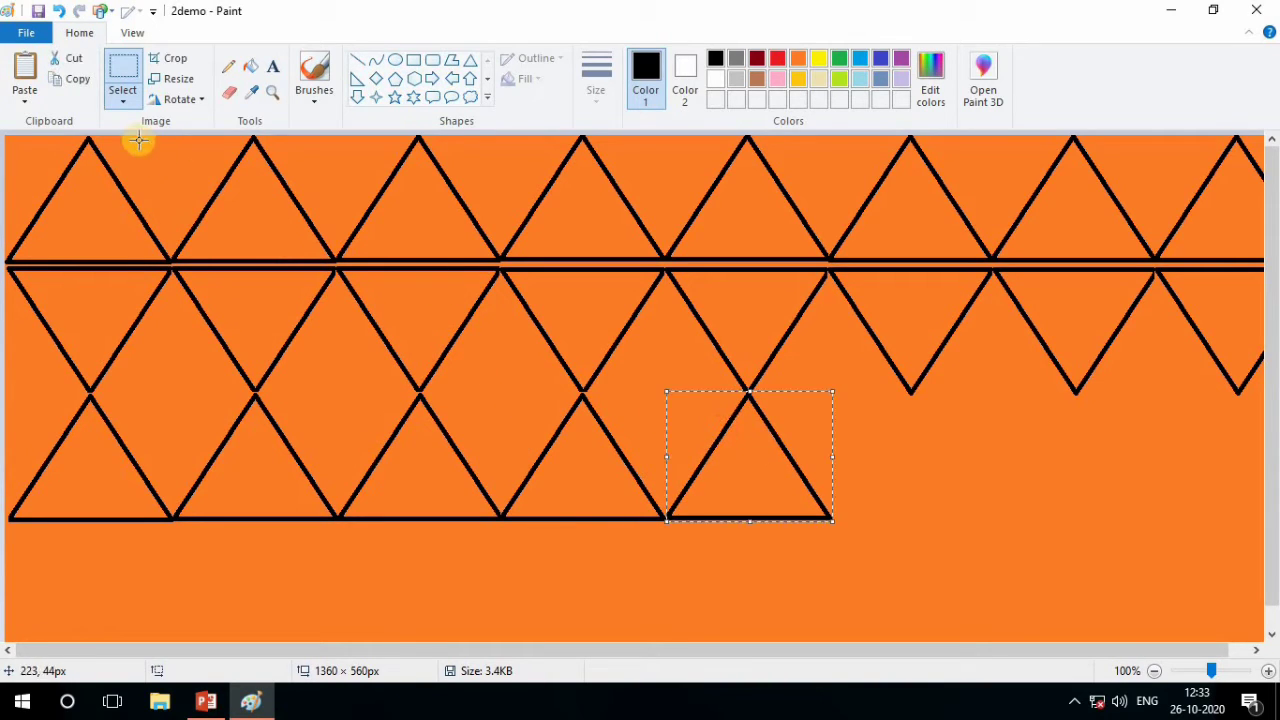
# Paste the sixth and seventh upright triangles to continue the third row
pyautogui.click(24, 95)
pyautogui.click(52, 123)
pyautogui.moveTo(151, 194); pyautogui.dragTo(906, 434)
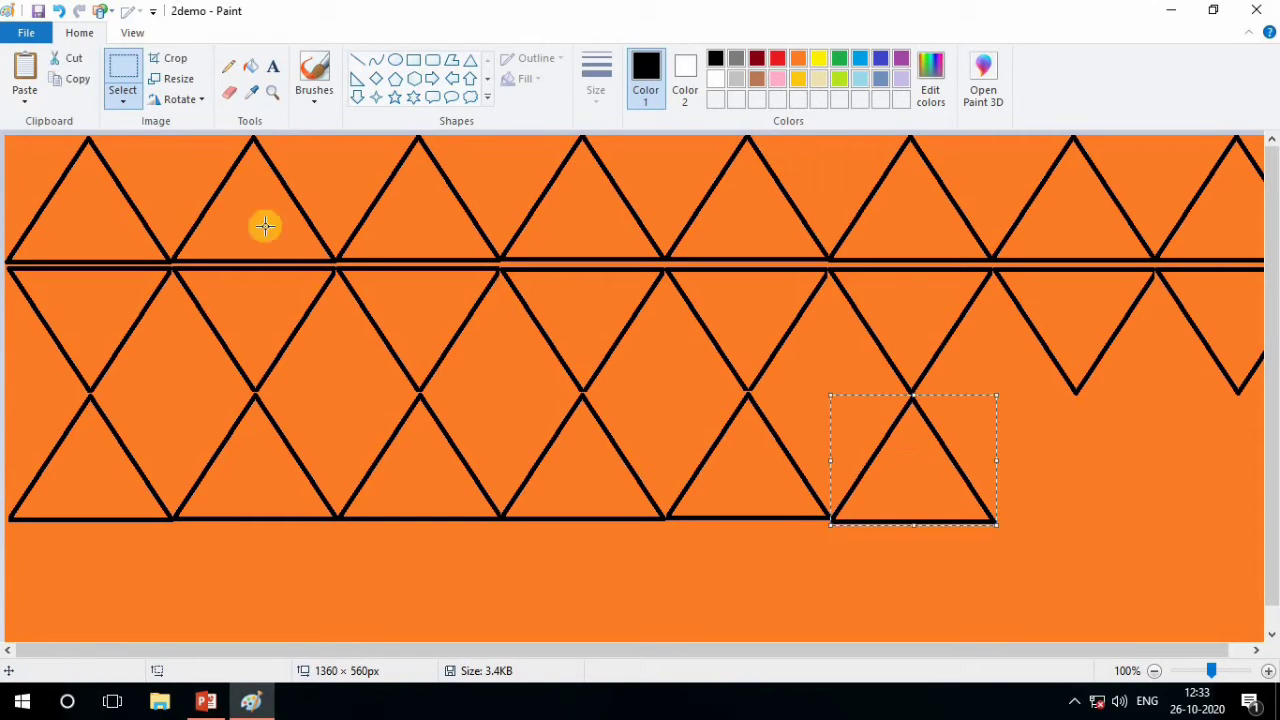
pyautogui.click(25, 100)
pyautogui.click(45, 130)
pyautogui.moveTo(80, 189); pyautogui.dragTo(1074, 448)
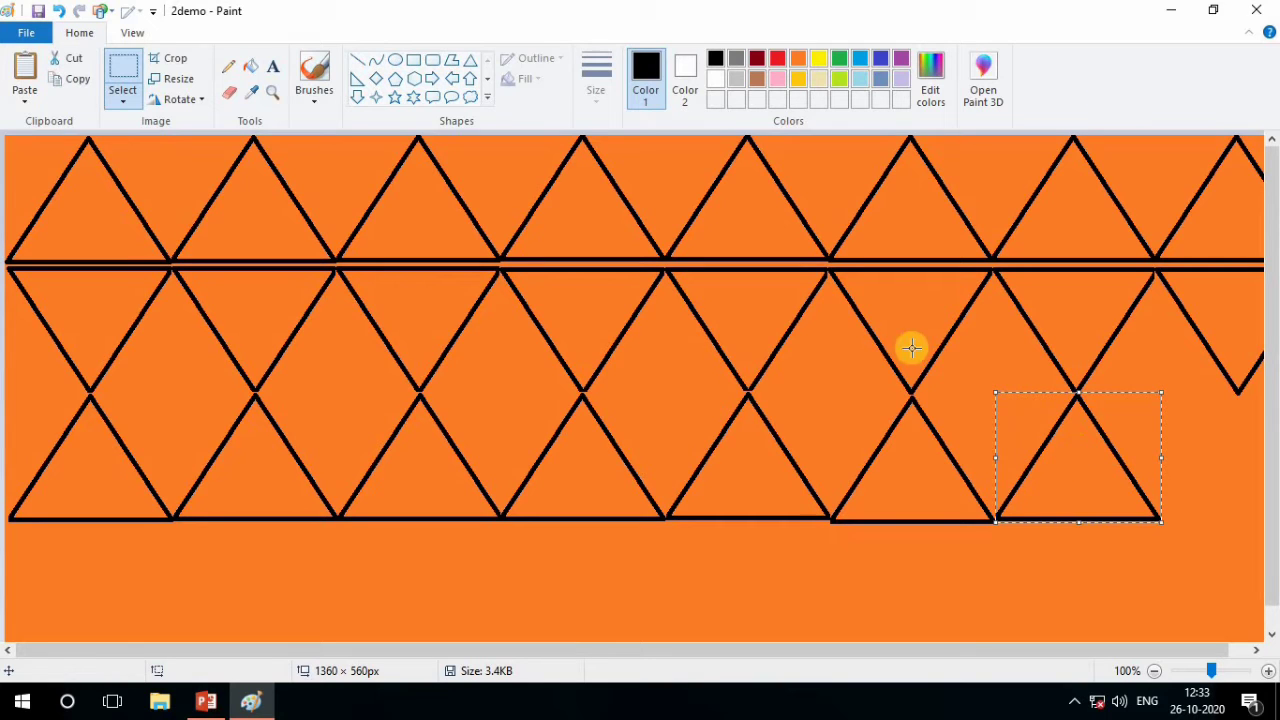
# Paste the eighth upright triangle at the end of the third row and align its base with the neighbouring triangle
pyautogui.click(40, 104)
pyautogui.click(40, 122)
pyautogui.moveTo(80, 185); pyautogui.dragTo(1226, 437)
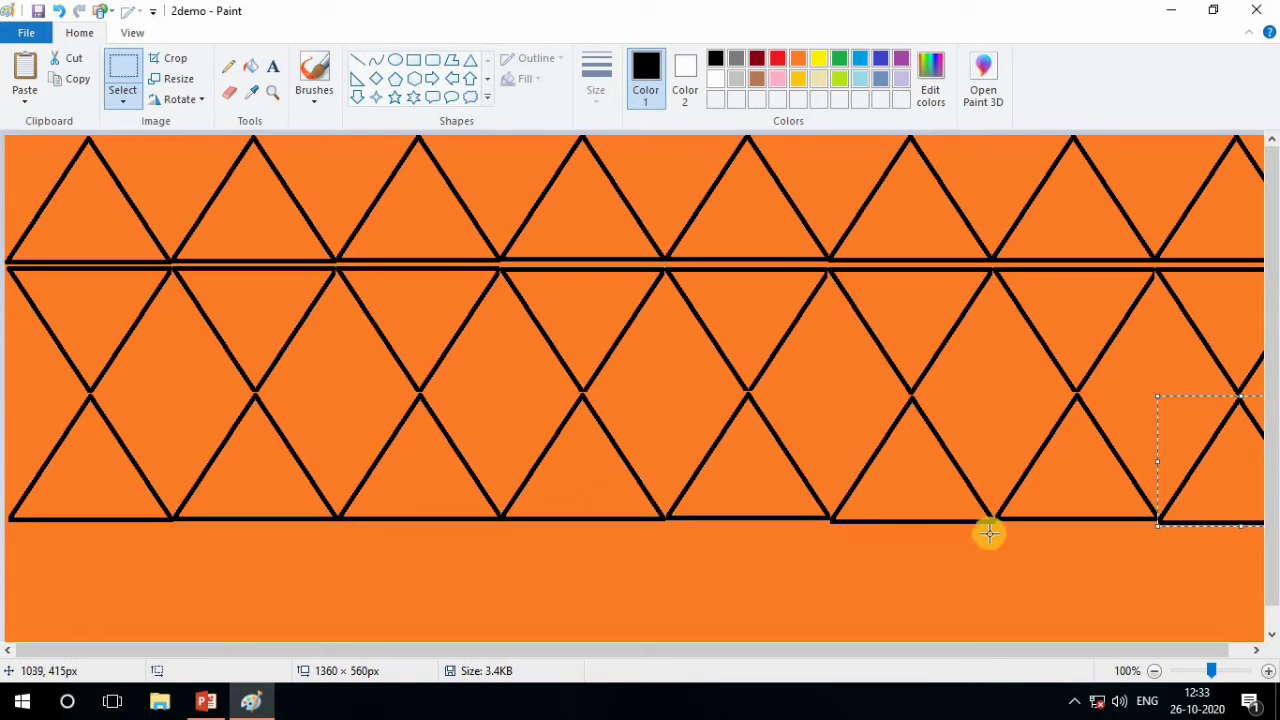
pyautogui.press('Escape')
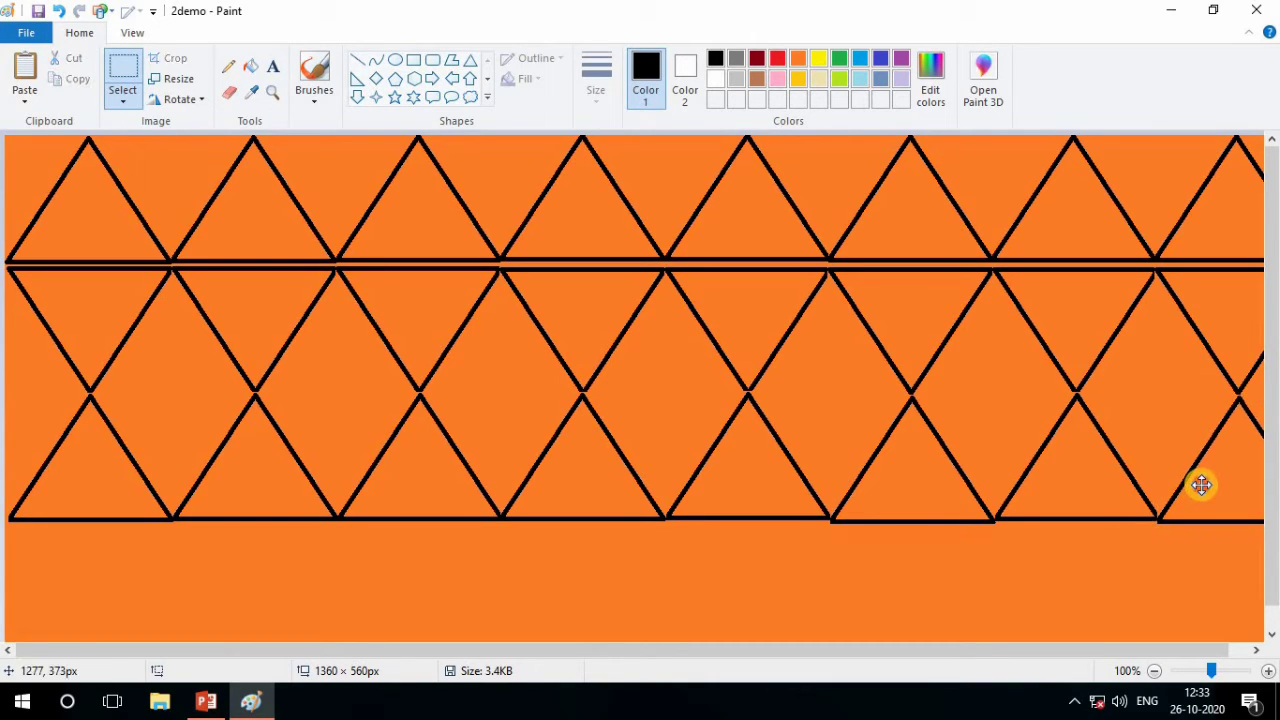
pyautogui.hotkey('ctrl', 'z')
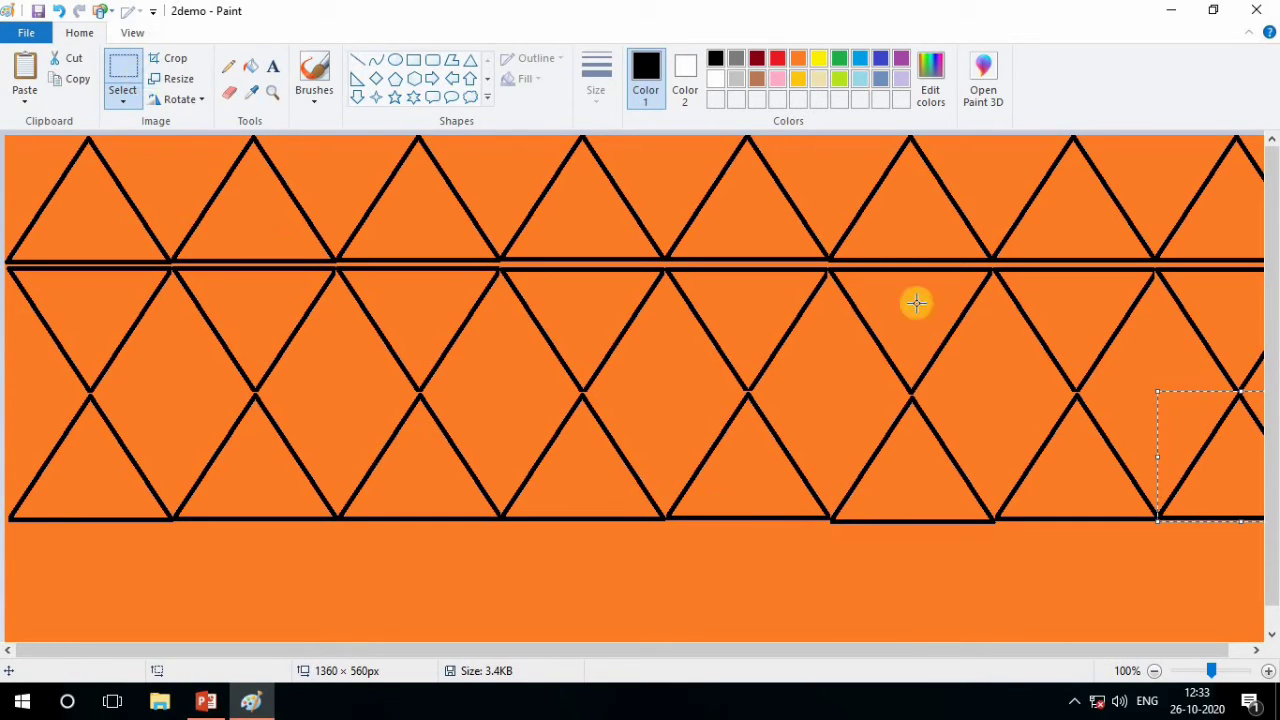
# Paste a triangle at the start of a fourth row, flip it vertically, and align it beneath the third row's first triangle
pyautogui.click(30, 94)
pyautogui.click(45, 120)
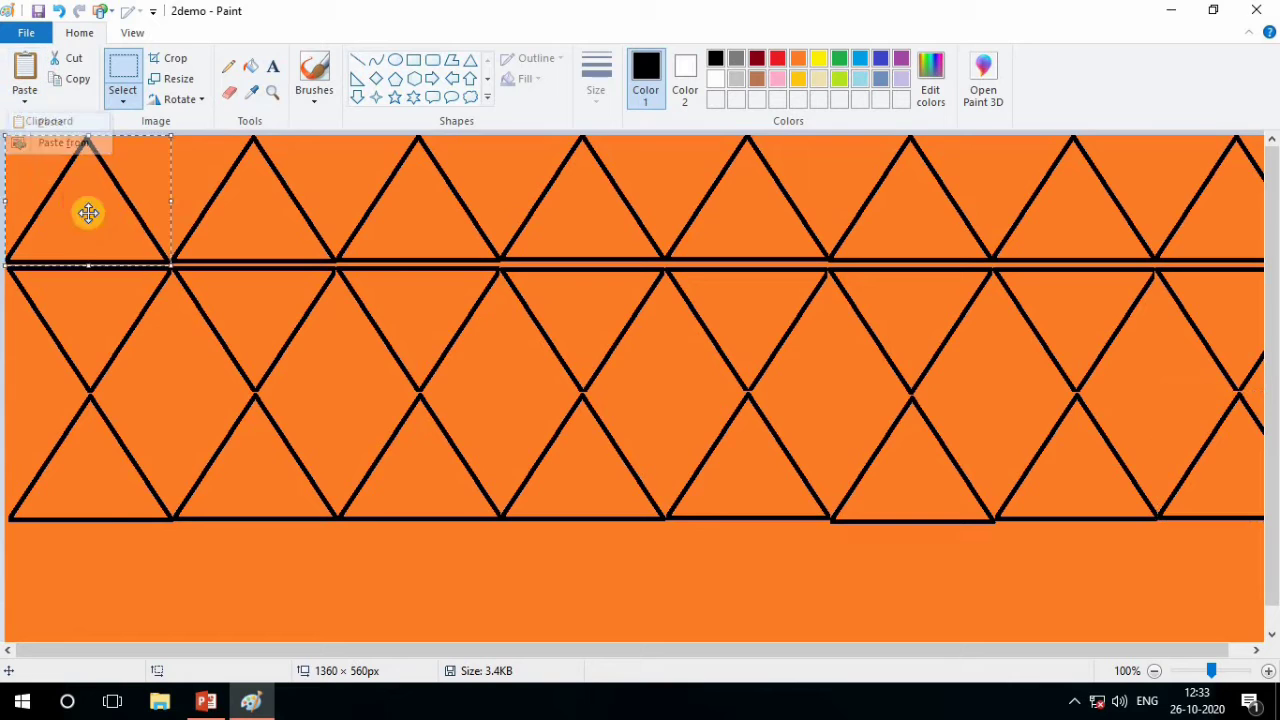
pyautogui.moveTo(86, 211); pyautogui.dragTo(95, 604)
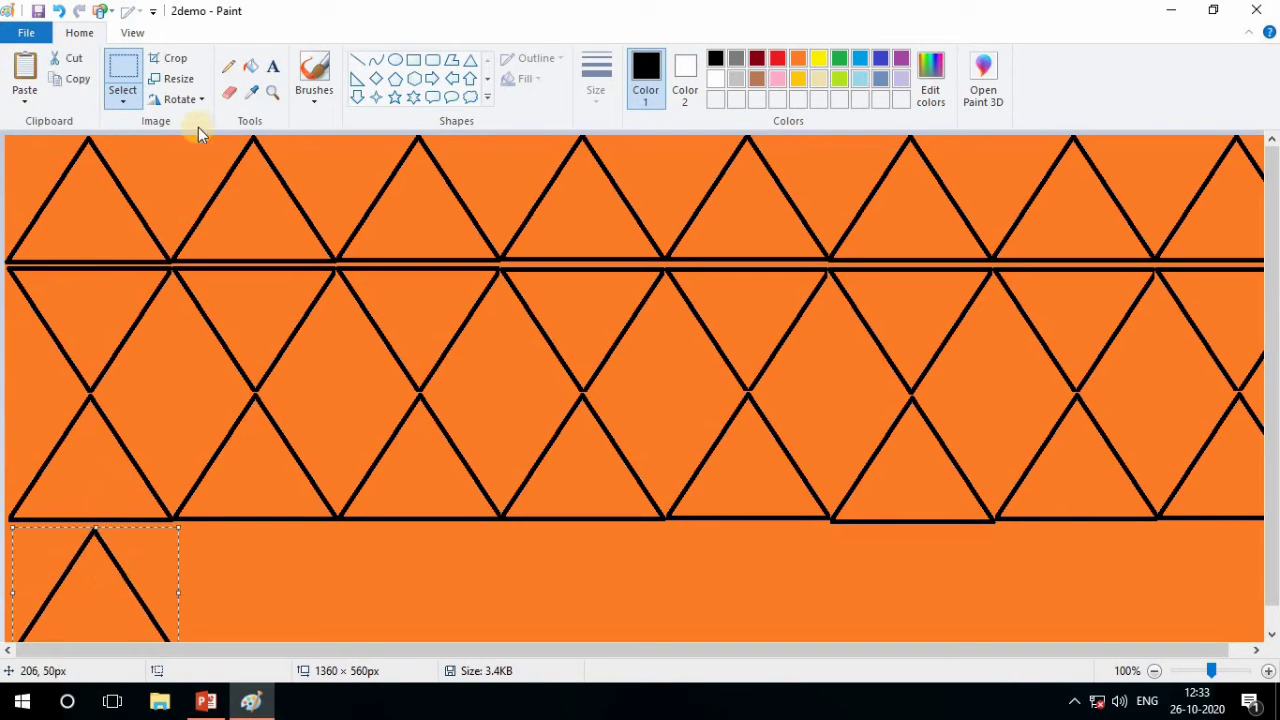
pyautogui.click(180, 100)
pyautogui.click(190, 160)
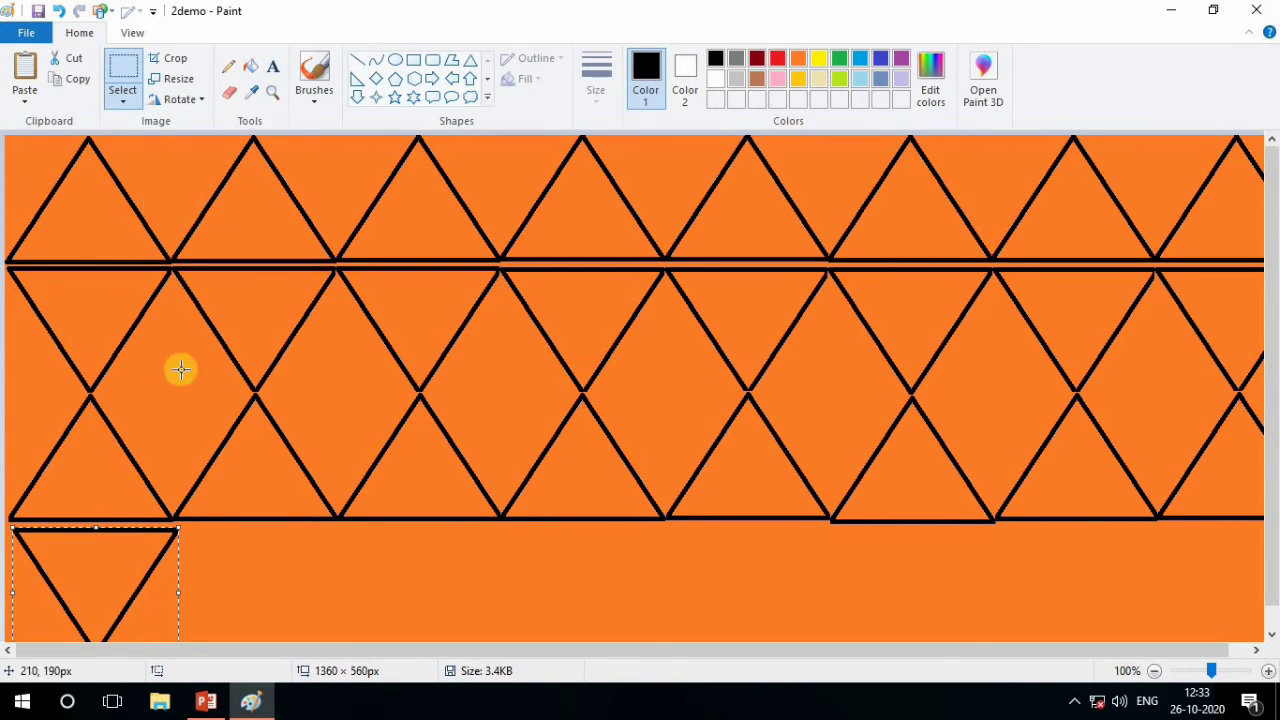
pyautogui.scroll(-1, 176, 379)
pyautogui.moveTo(86, 540); pyautogui.dragTo(81, 539)
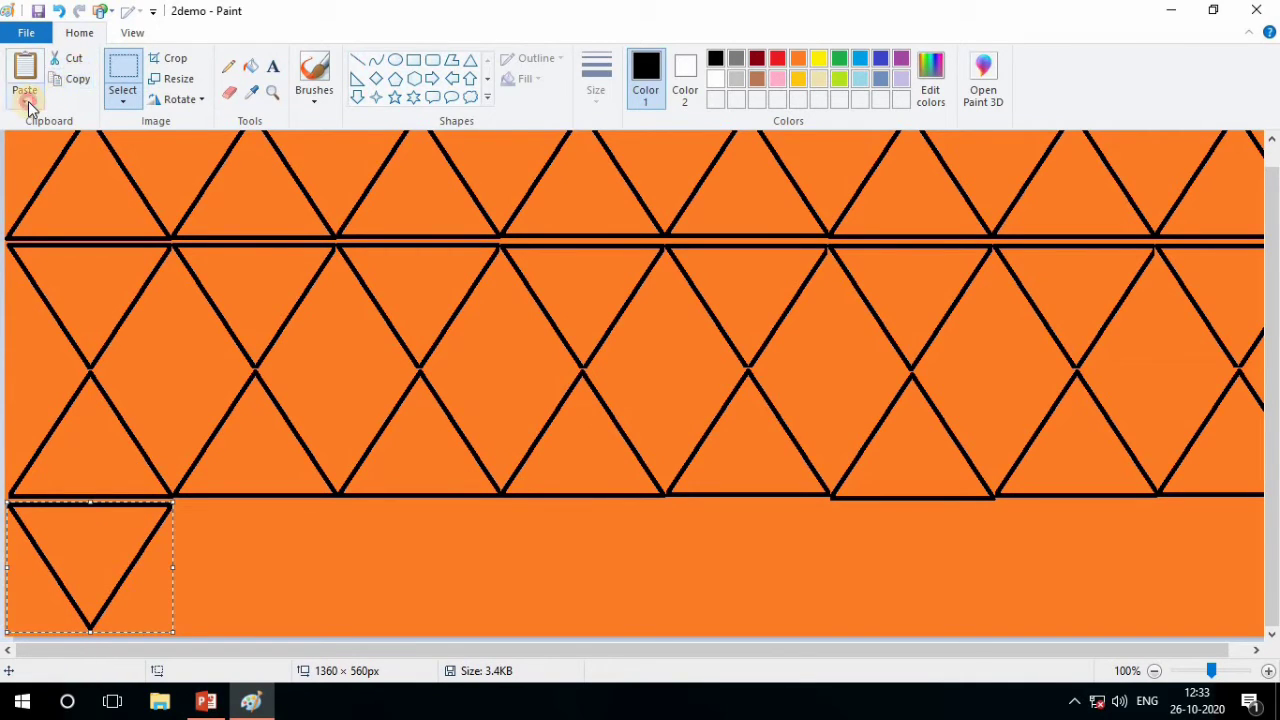
# Paste the second and third inverted triangles side by side in the fourth row
pyautogui.click(28, 102)
pyautogui.click(38, 122)
pyautogui.moveTo(89, 204); pyautogui.dragTo(253, 570)
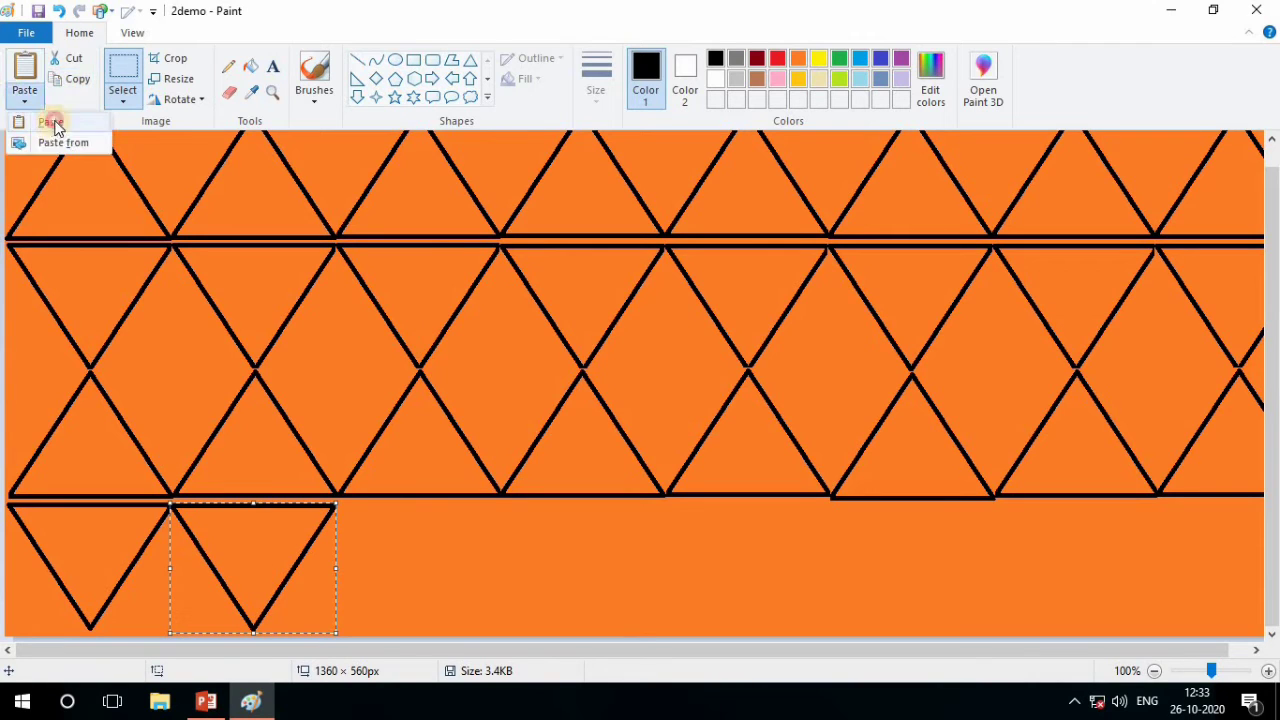
pyautogui.click(54, 124)
pyautogui.moveTo(97, 197); pyautogui.dragTo(426, 570)
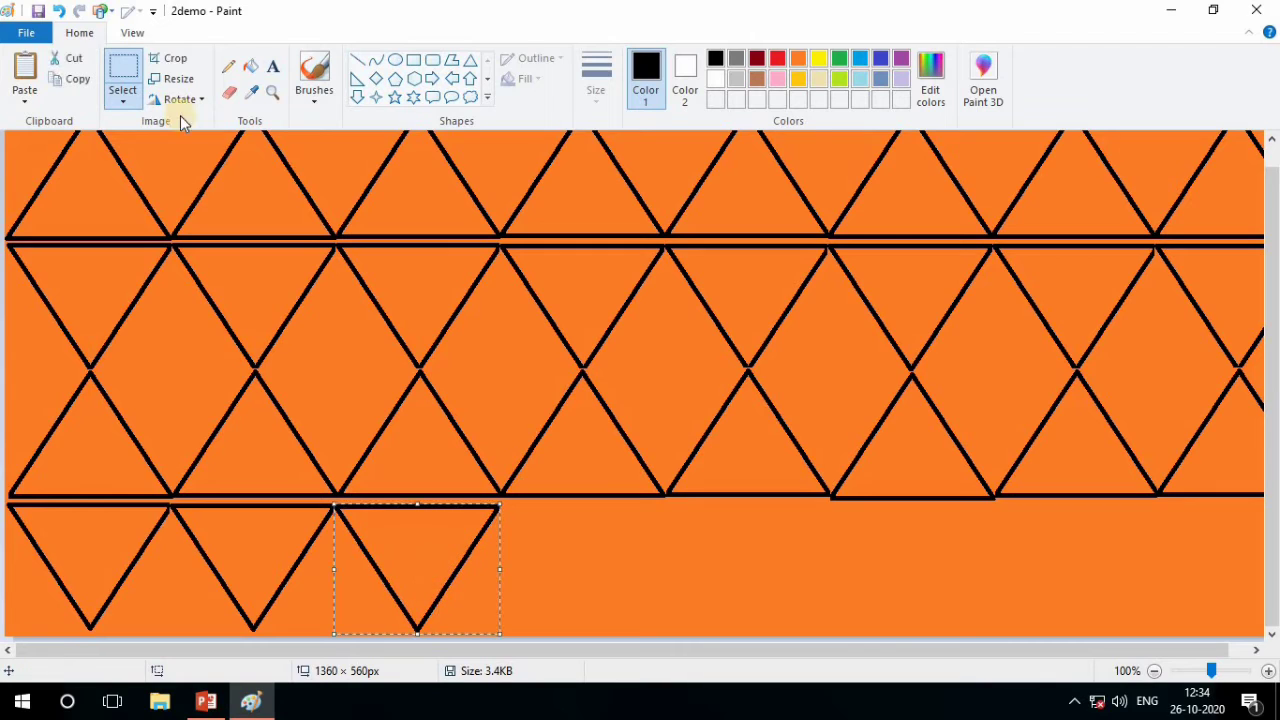
# Paste the fourth and fifth inverted triangles next to the others in the fourth row
pyautogui.click(27, 96)
pyautogui.click(43, 121)
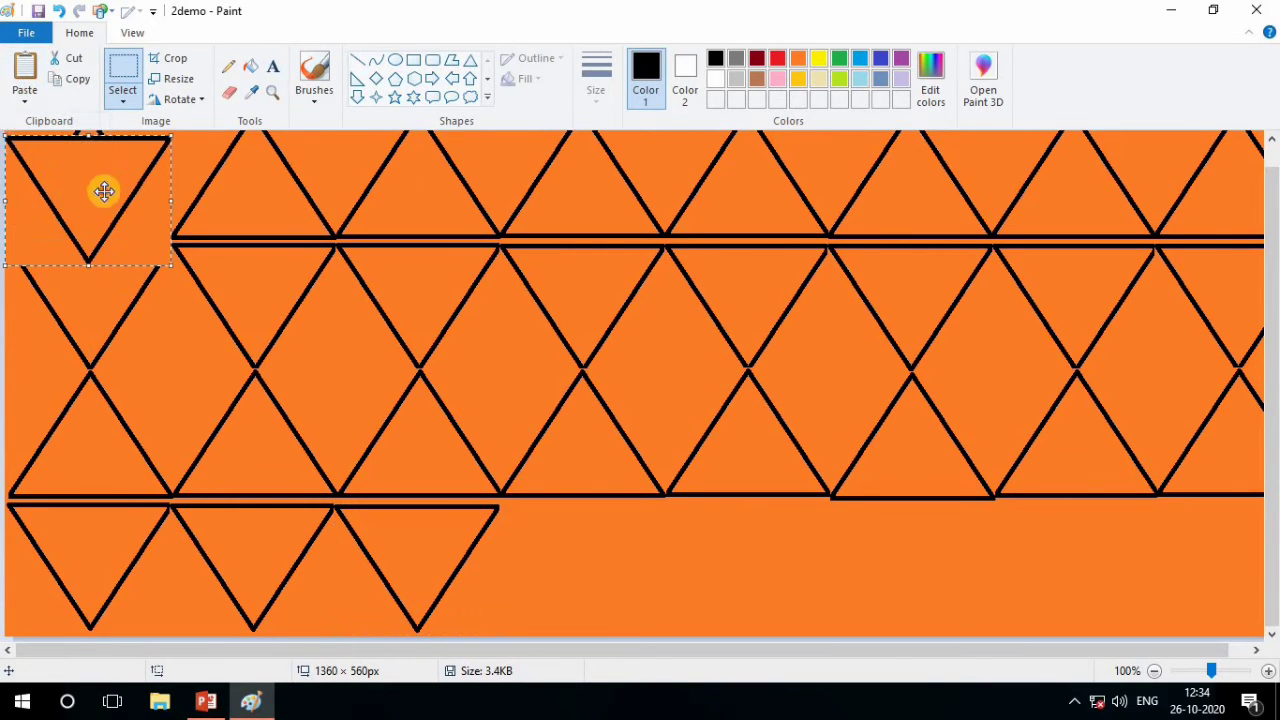
pyautogui.moveTo(103, 189); pyautogui.dragTo(586, 557)
pyautogui.click(27, 104)
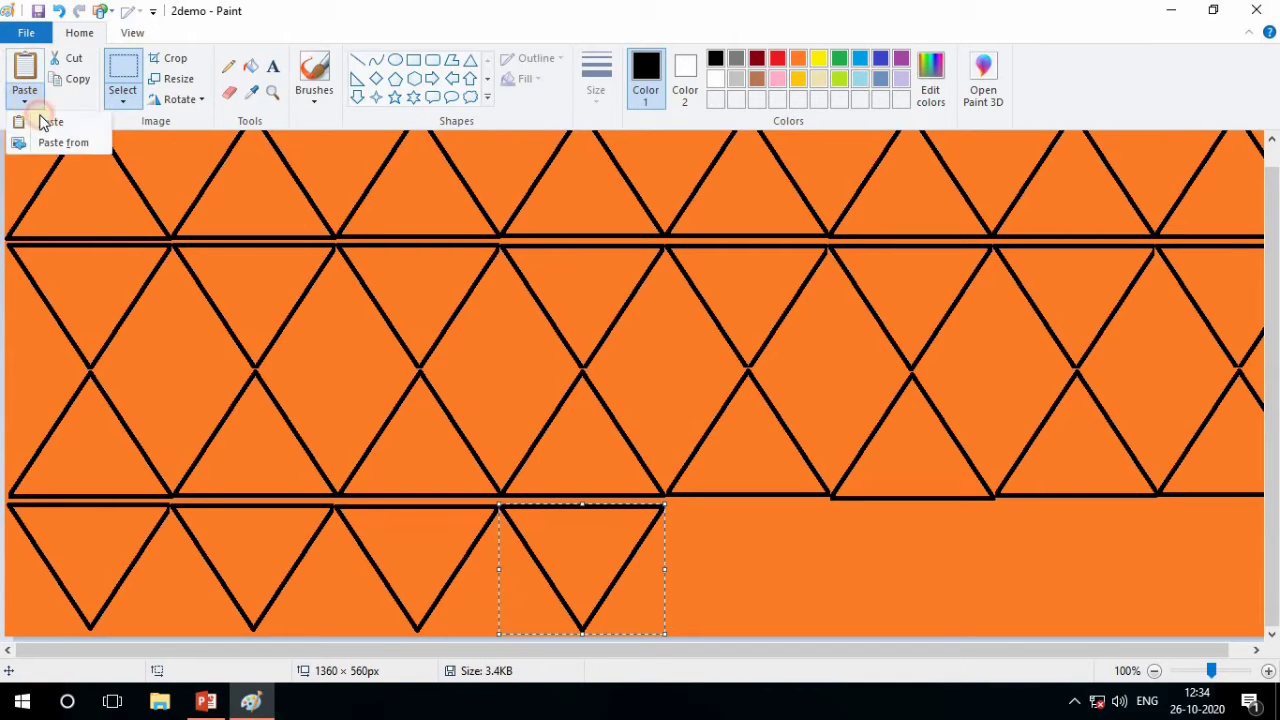
pyautogui.click(45, 121)
pyautogui.moveTo(90, 195); pyautogui.dragTo(734, 517)
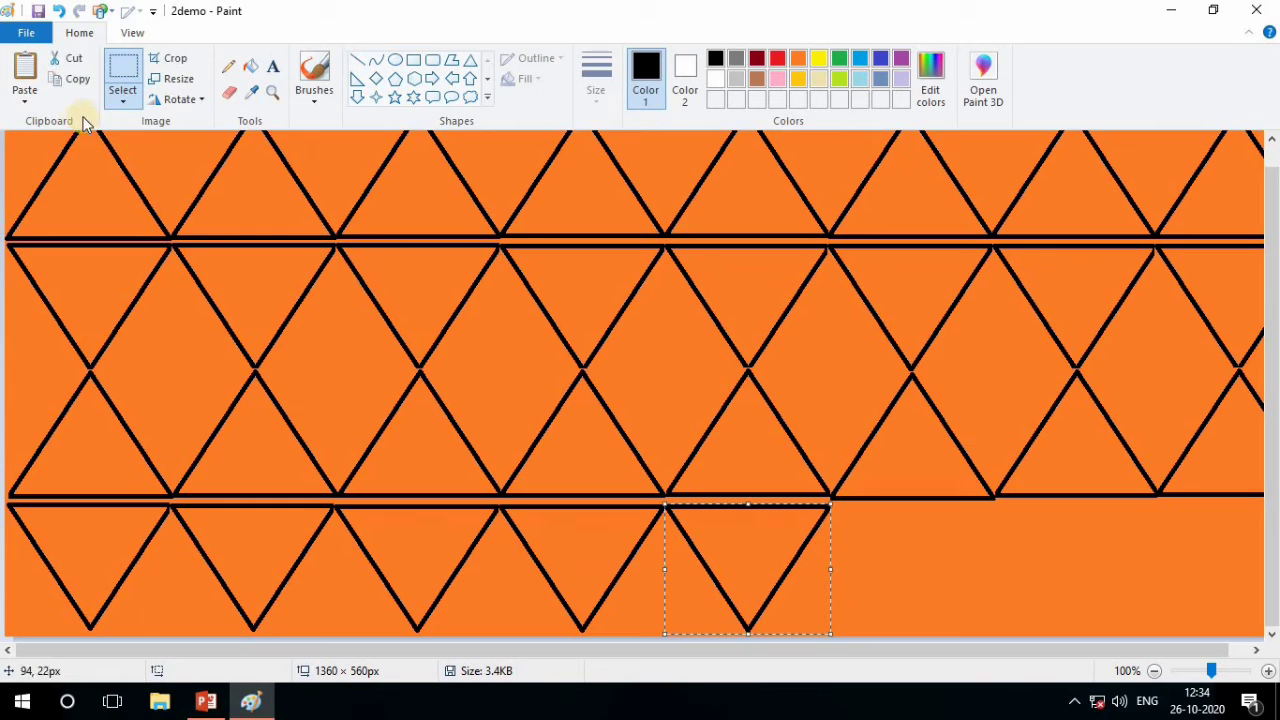
# Paste the sixth and seventh inverted triangles to continue the fourth row
pyautogui.click(26, 103)
pyautogui.click(45, 121)
pyautogui.moveTo(435, 374); pyautogui.dragTo(894, 551)
pyautogui.click(26, 96)
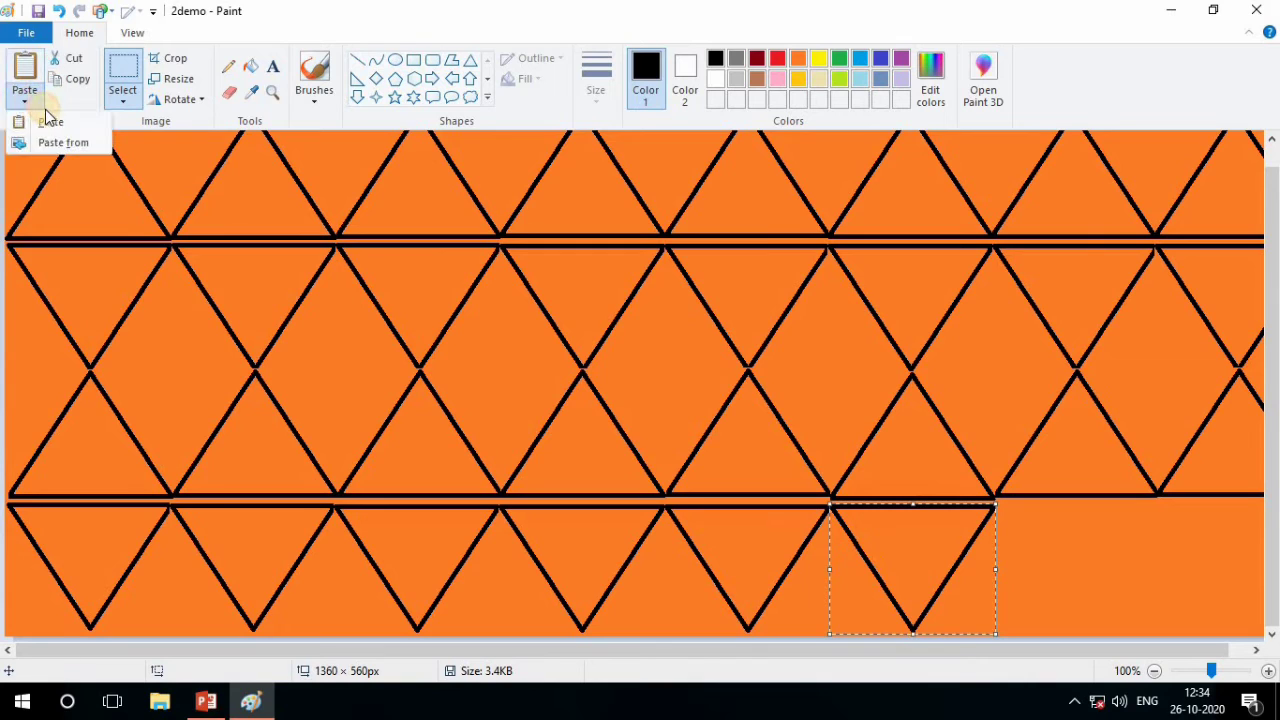
pyautogui.click(50, 122)
pyautogui.moveTo(123, 174); pyautogui.dragTo(1051, 516)
# Paste the eighth inverted triangle at the end of the fourth row
pyautogui.click(26, 104)
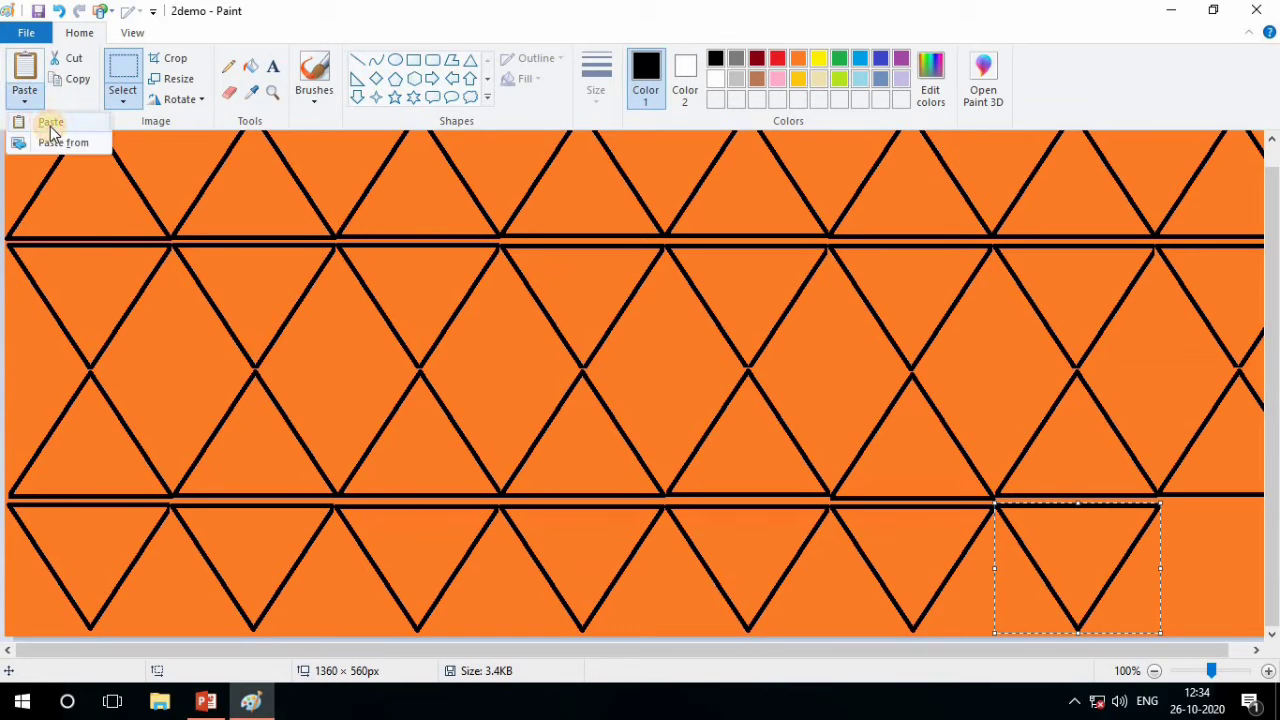
pyautogui.click(48, 125)
pyautogui.moveTo(70, 140); pyautogui.dragTo(1222, 513)
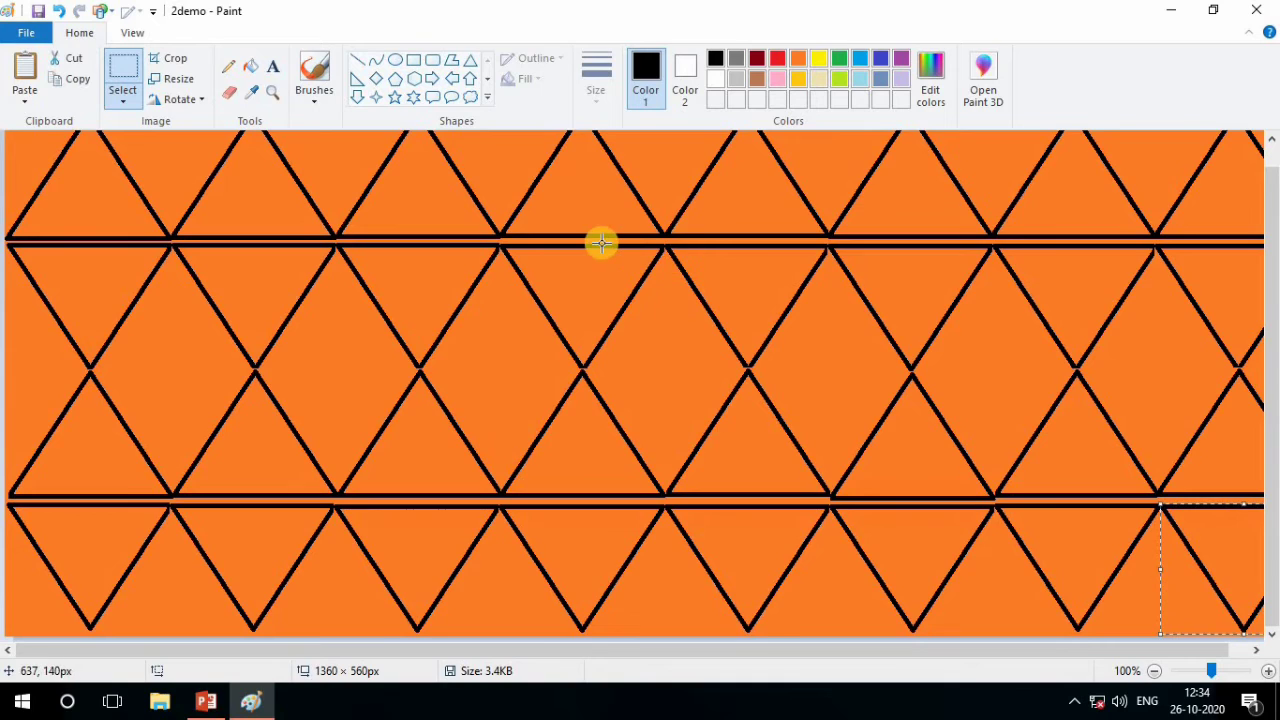
# Fill the first triangle of the top row with gold using the Fill with color tool
pyautogui.scroll(1, 585, 222)
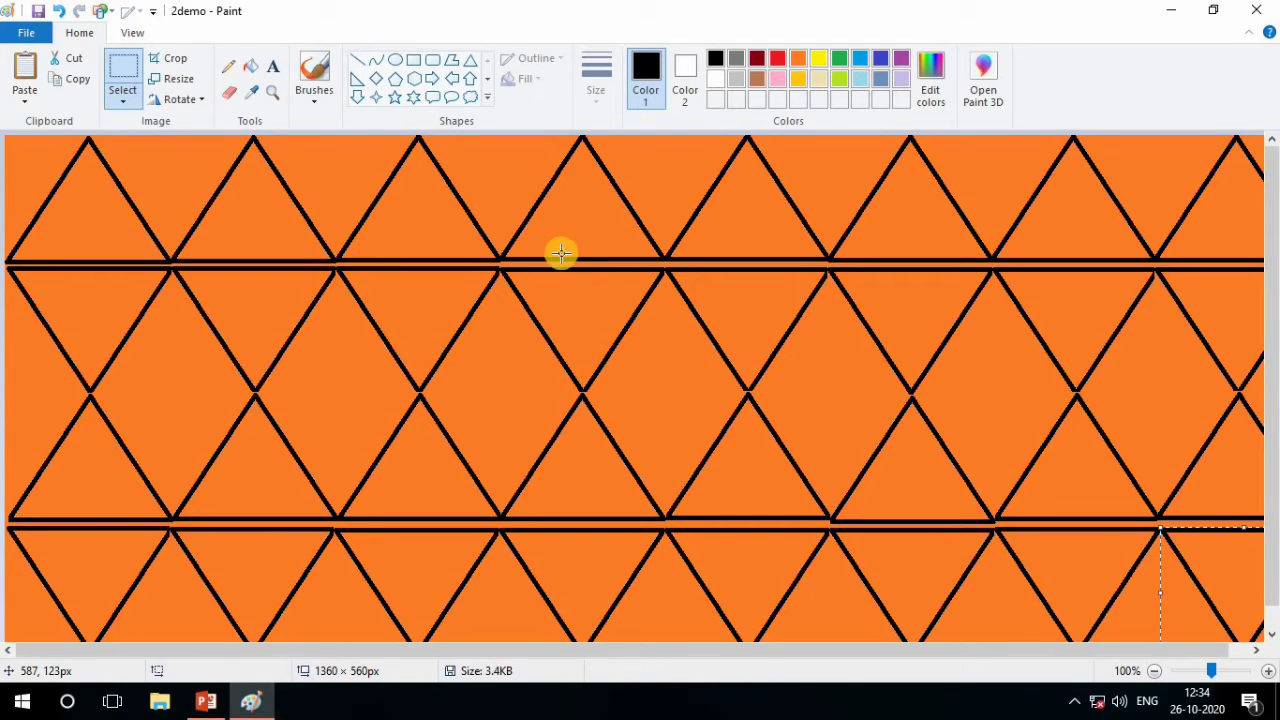
pyautogui.scroll(-1, 900, 500)
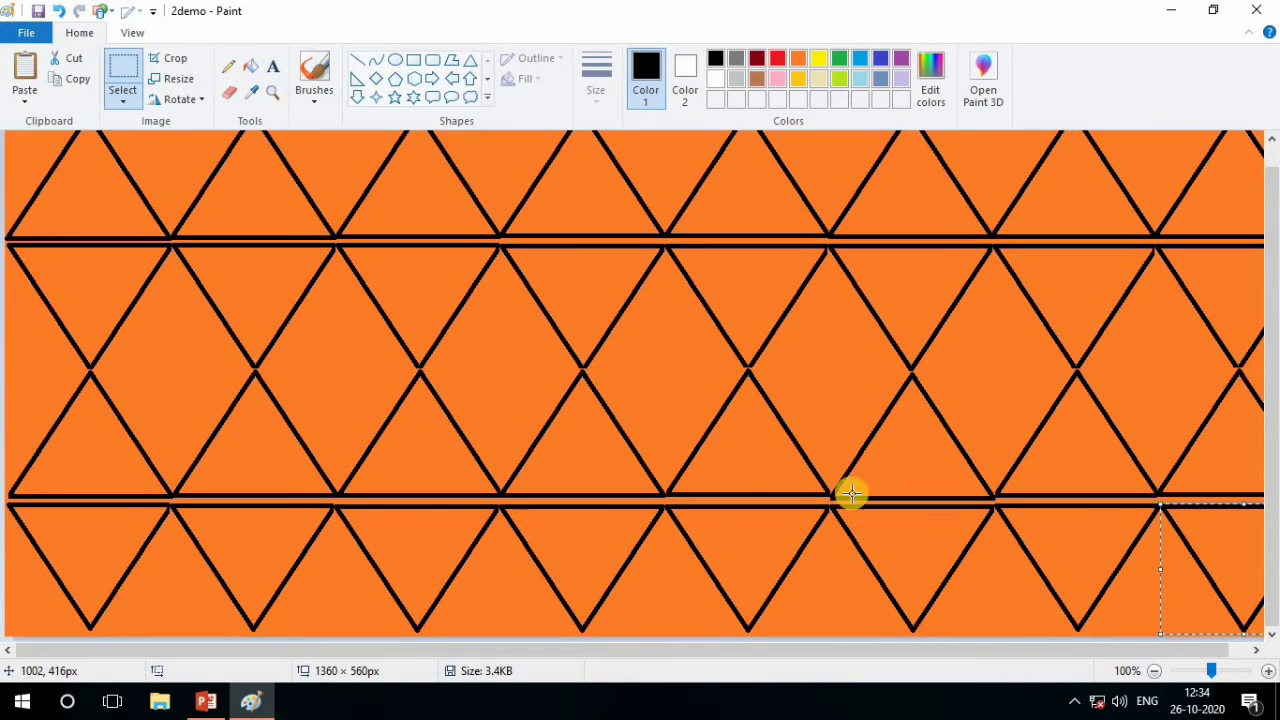
pyautogui.scroll(1, 440, 418)
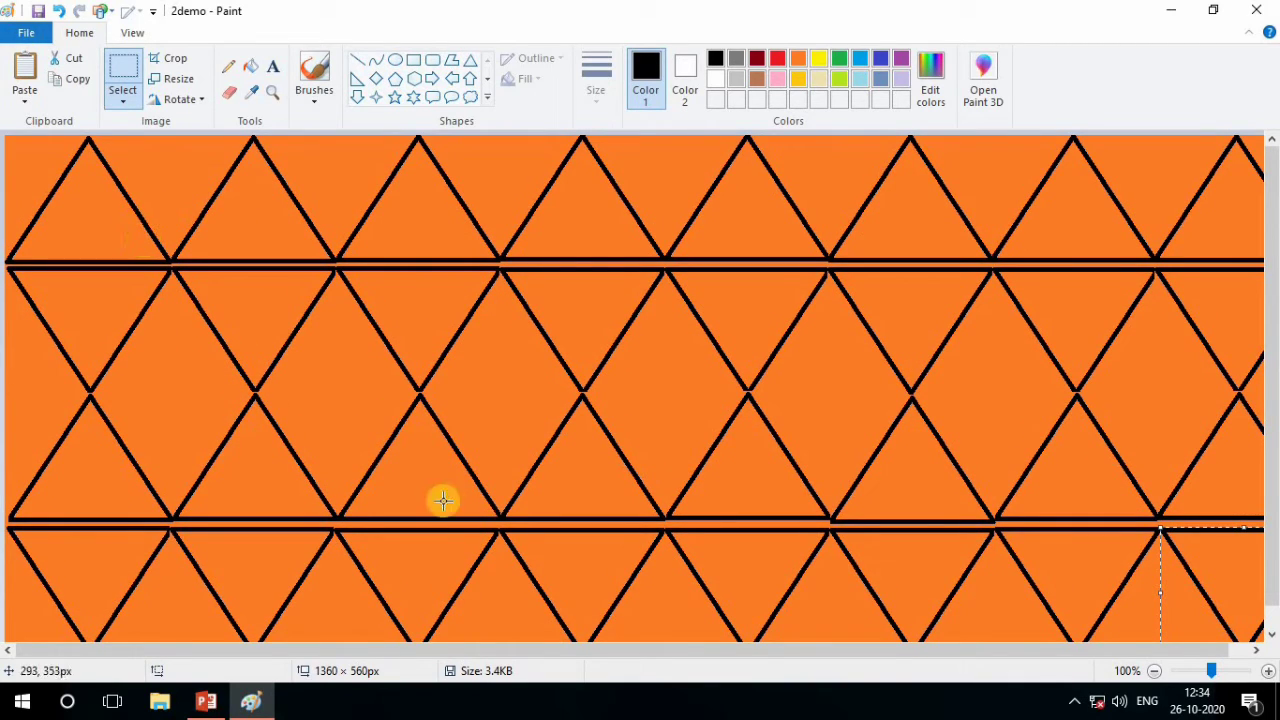
pyautogui.click(250, 70)
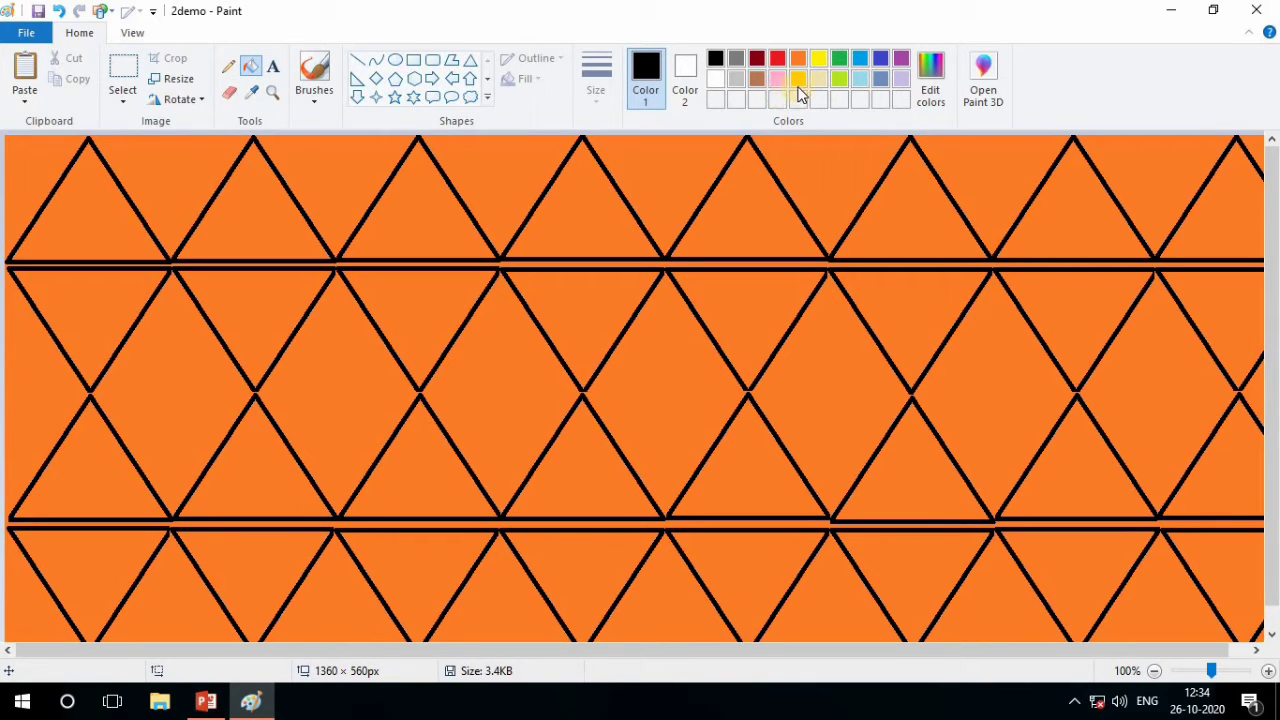
pyautogui.click(93, 206)
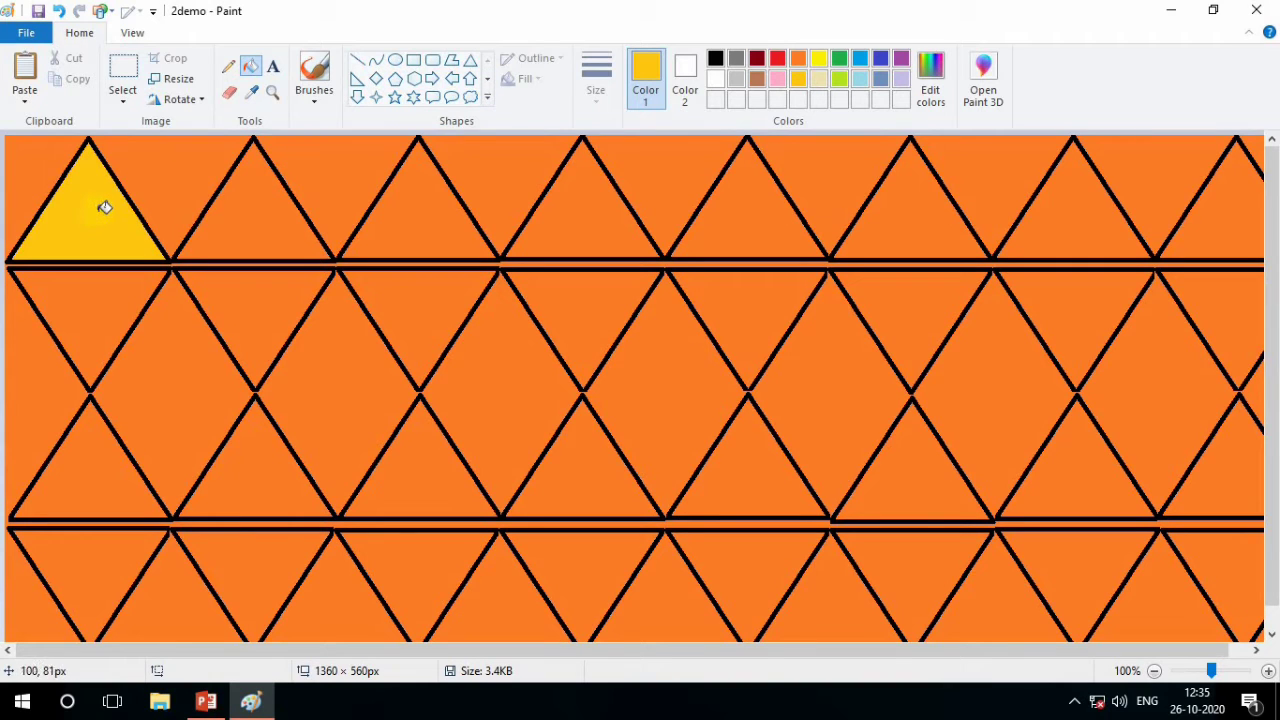
# Define a brown custom color with red 182, green 91, blue 1 and add it to the custom colors
pyautogui.click(930, 80)
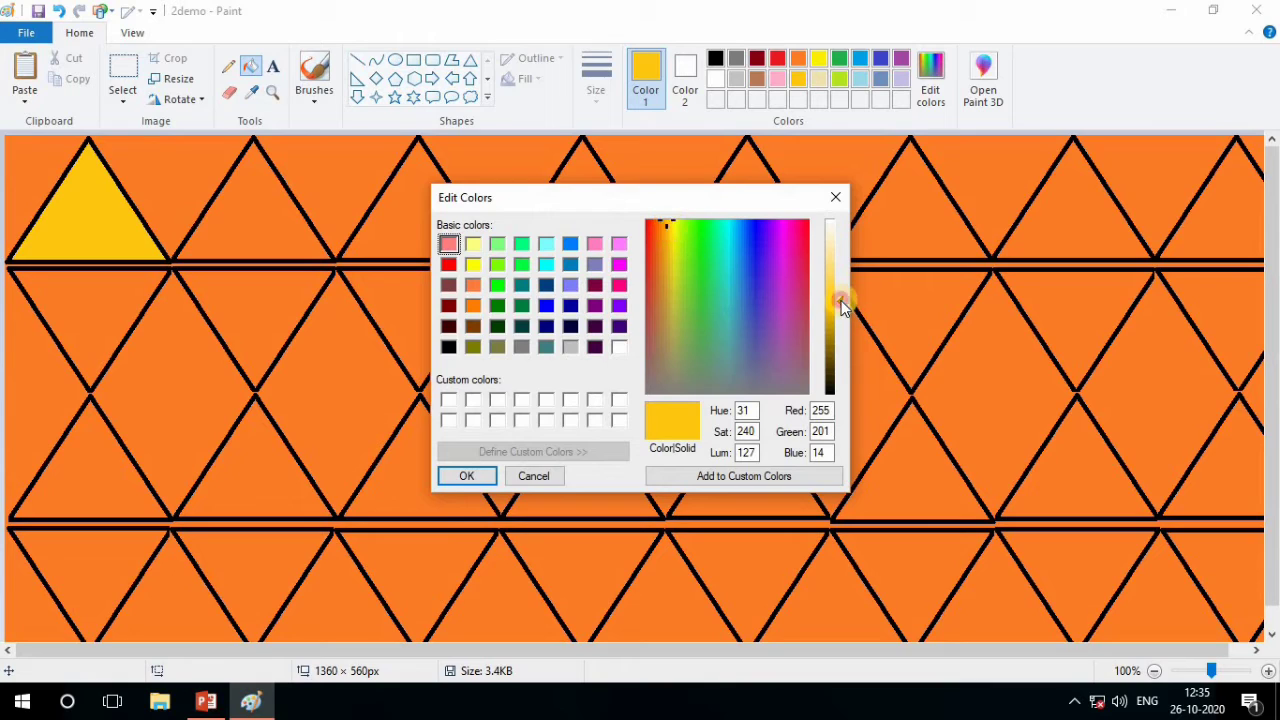
pyautogui.moveTo(841, 300)
pyautogui.mouseDown()
pyautogui.moveTo(836, 368)
pyautogui.moveTo(836, 236)
pyautogui.moveTo(836, 279)
pyautogui.mouseUp()
pyautogui.moveTo(665, 222); pyautogui.dragTo(660, 222)
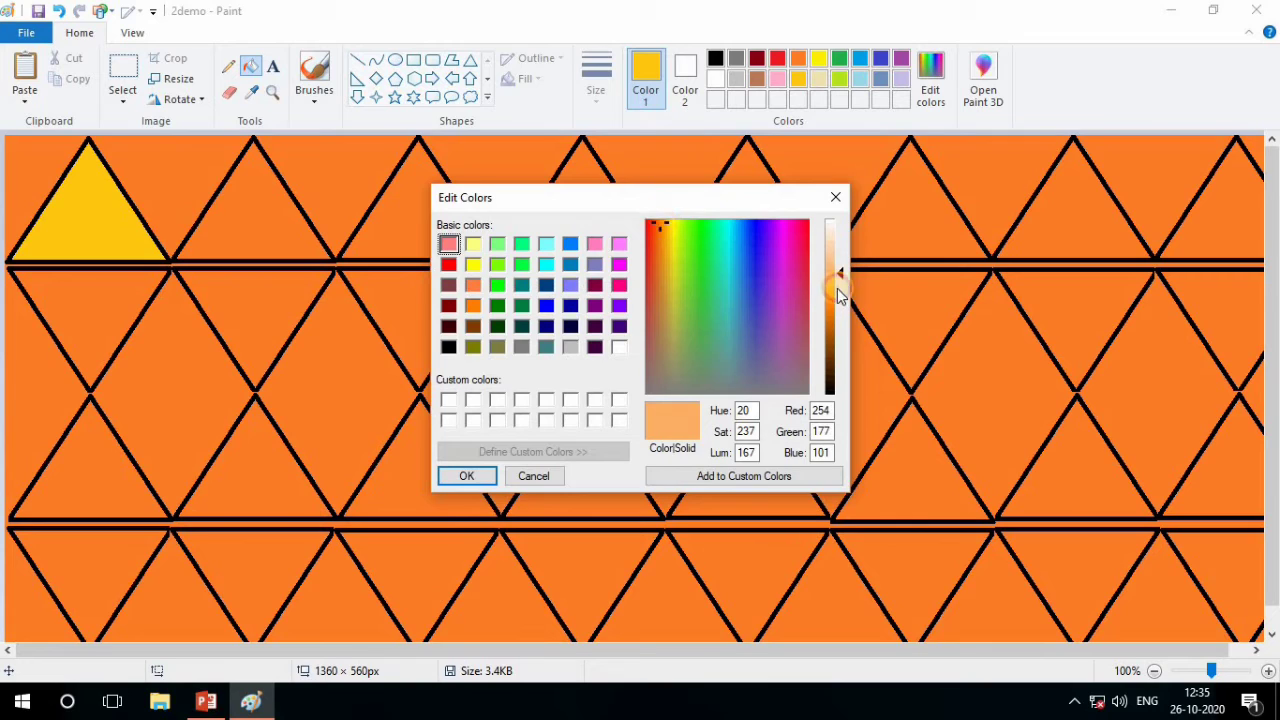
pyautogui.moveTo(838, 274); pyautogui.dragTo(835, 327)
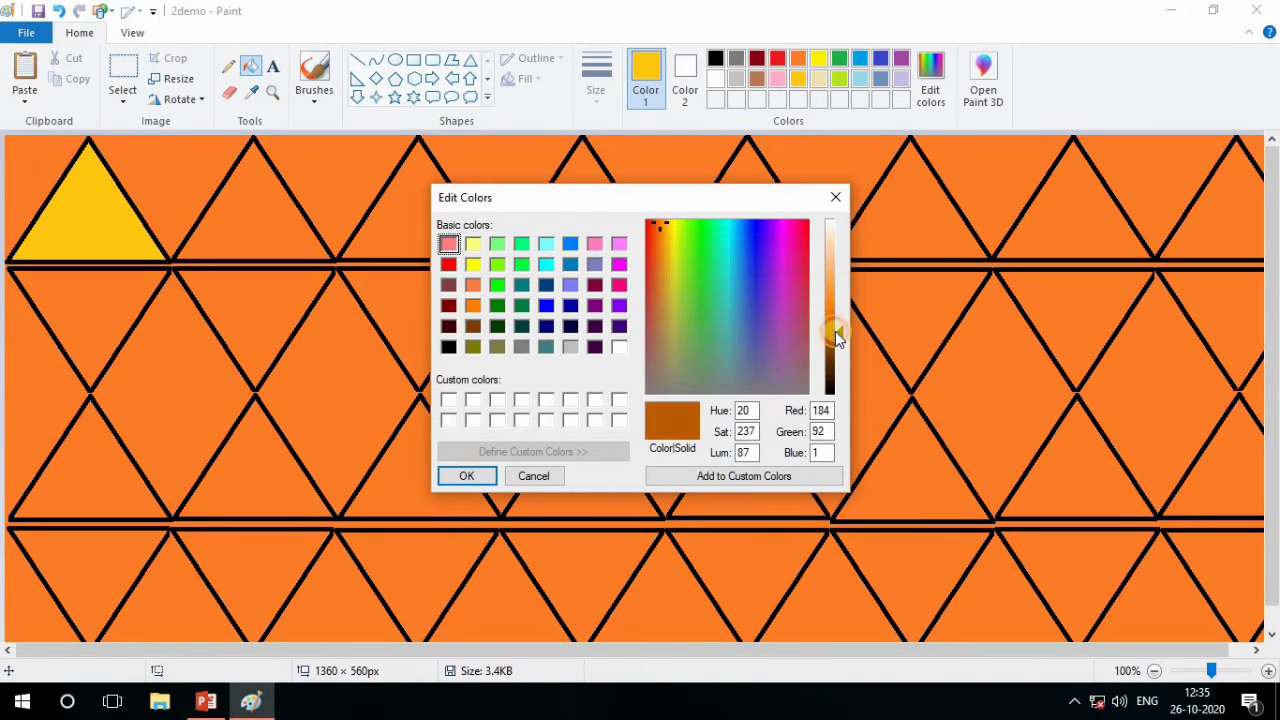
pyautogui.moveTo(835, 331); pyautogui.dragTo(835, 333)
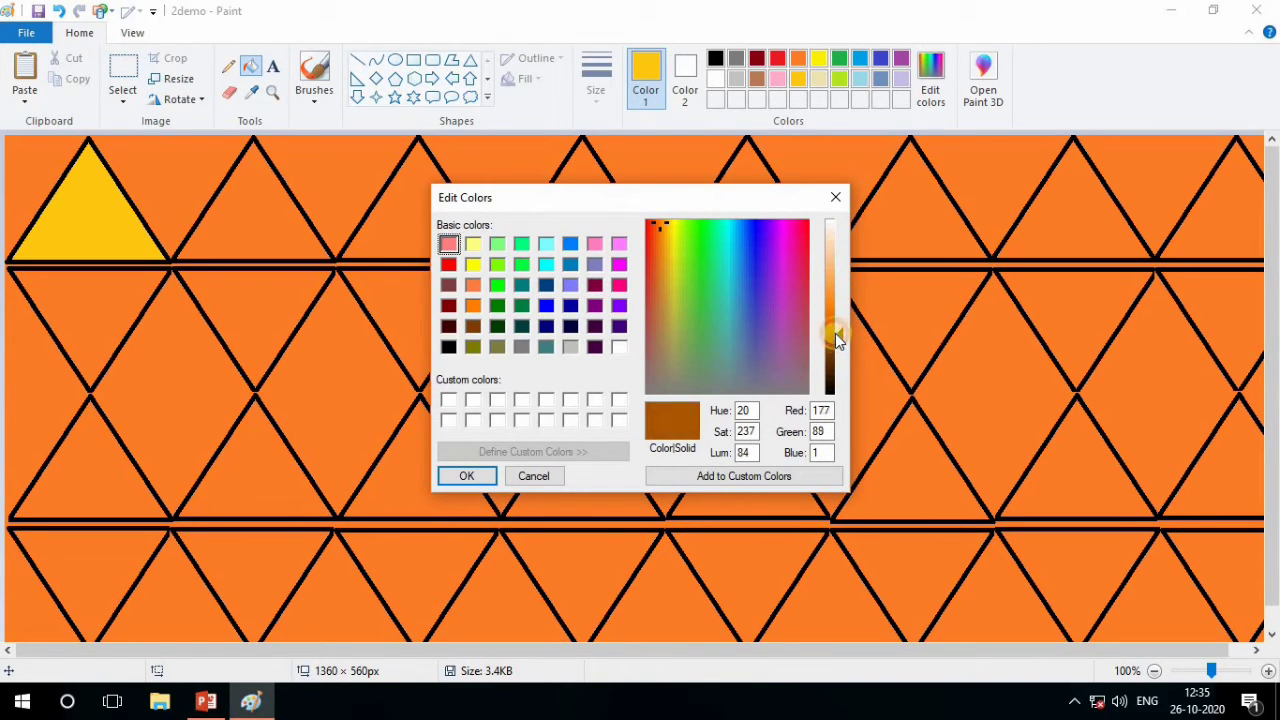
pyautogui.click(730, 474)
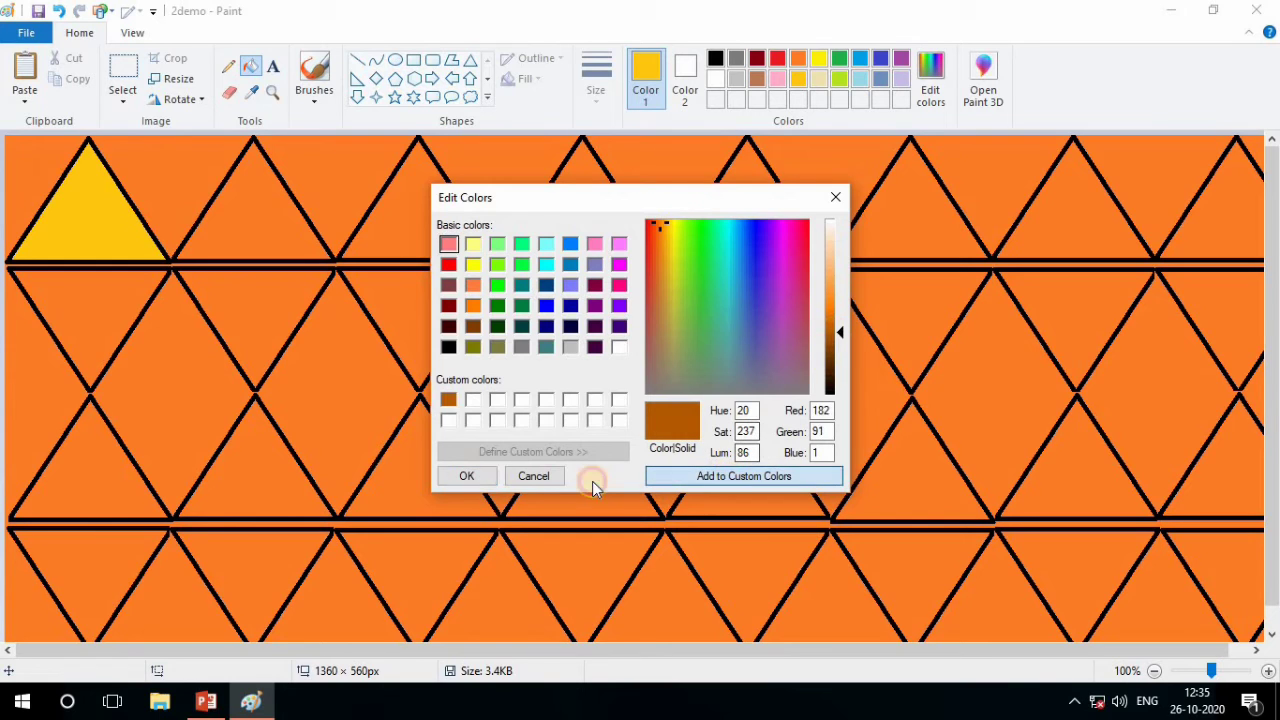
pyautogui.click(460, 474)
# Fill the first, third, fifth and seventh triangles of the top row with the custom brown
pyautogui.click(66, 246)
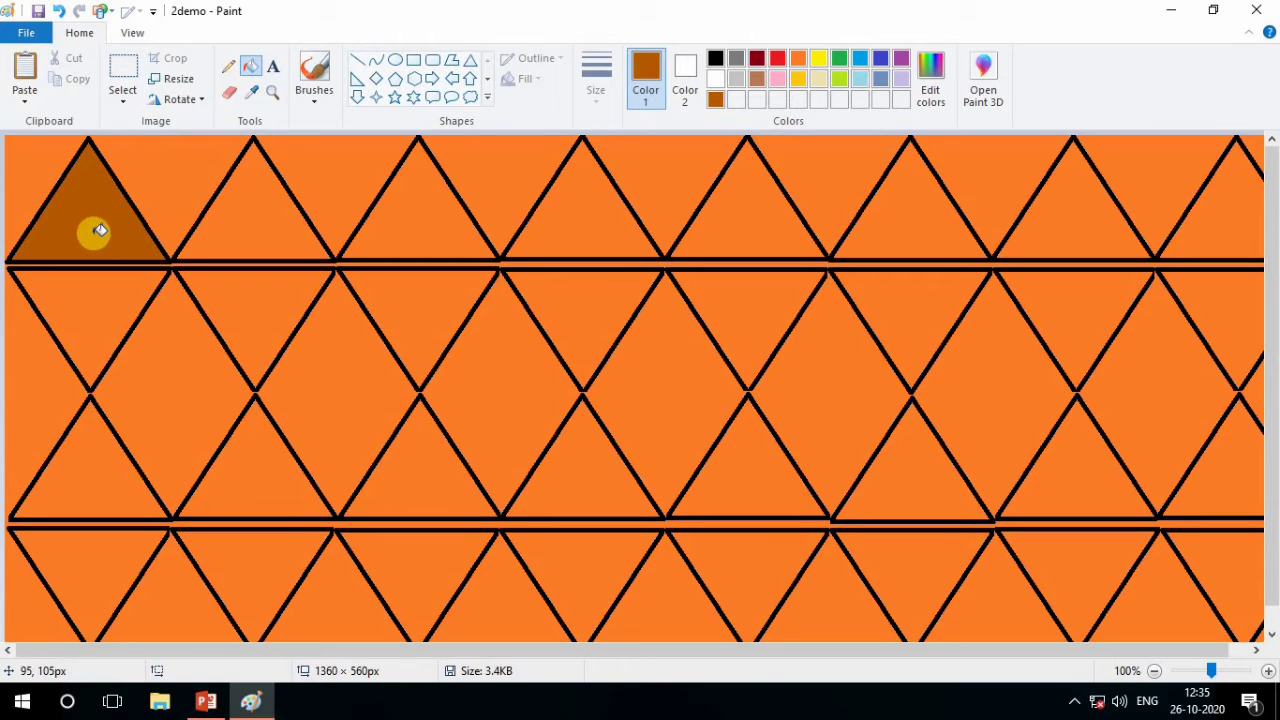
pyautogui.click(396, 231)
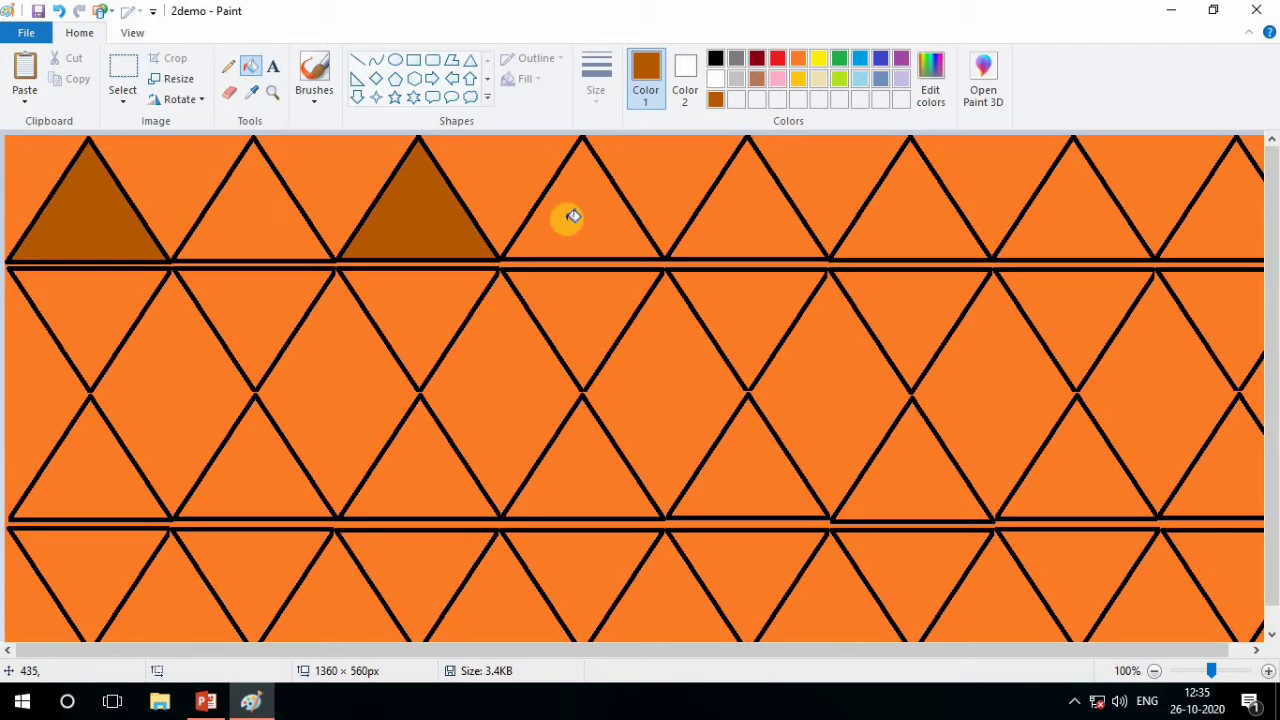
pyautogui.click(752, 222)
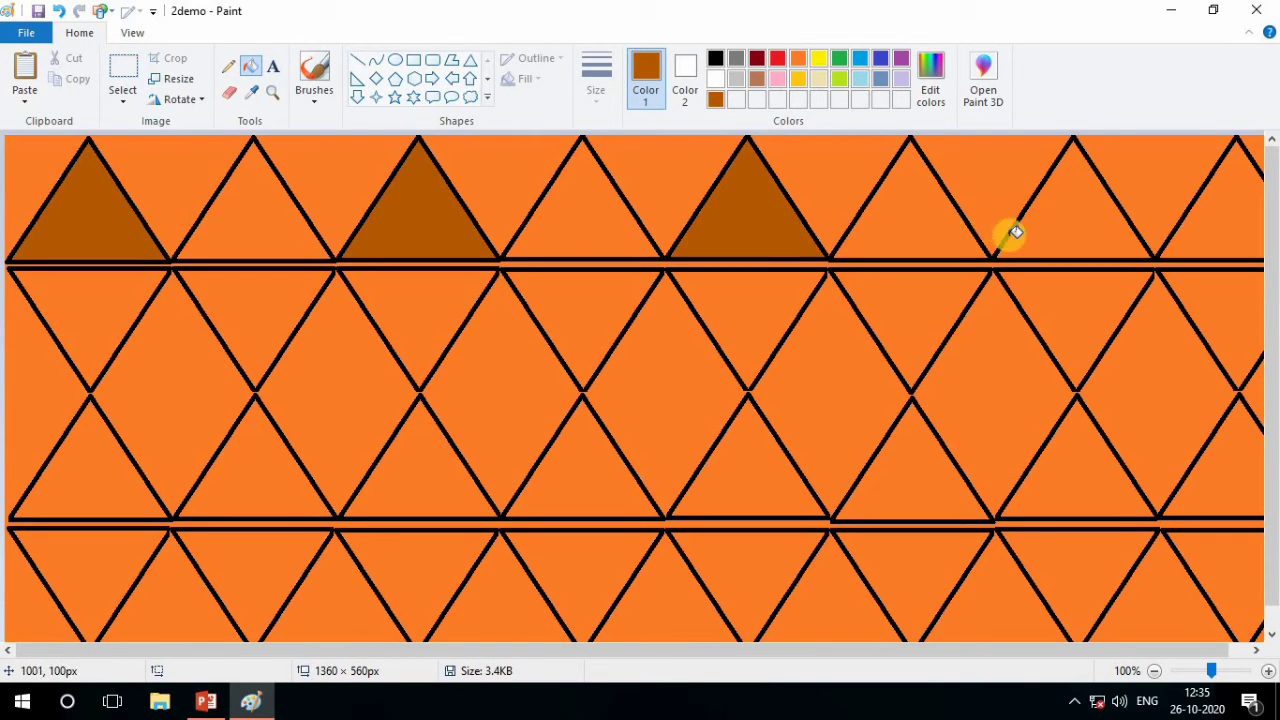
pyautogui.click(1049, 221)
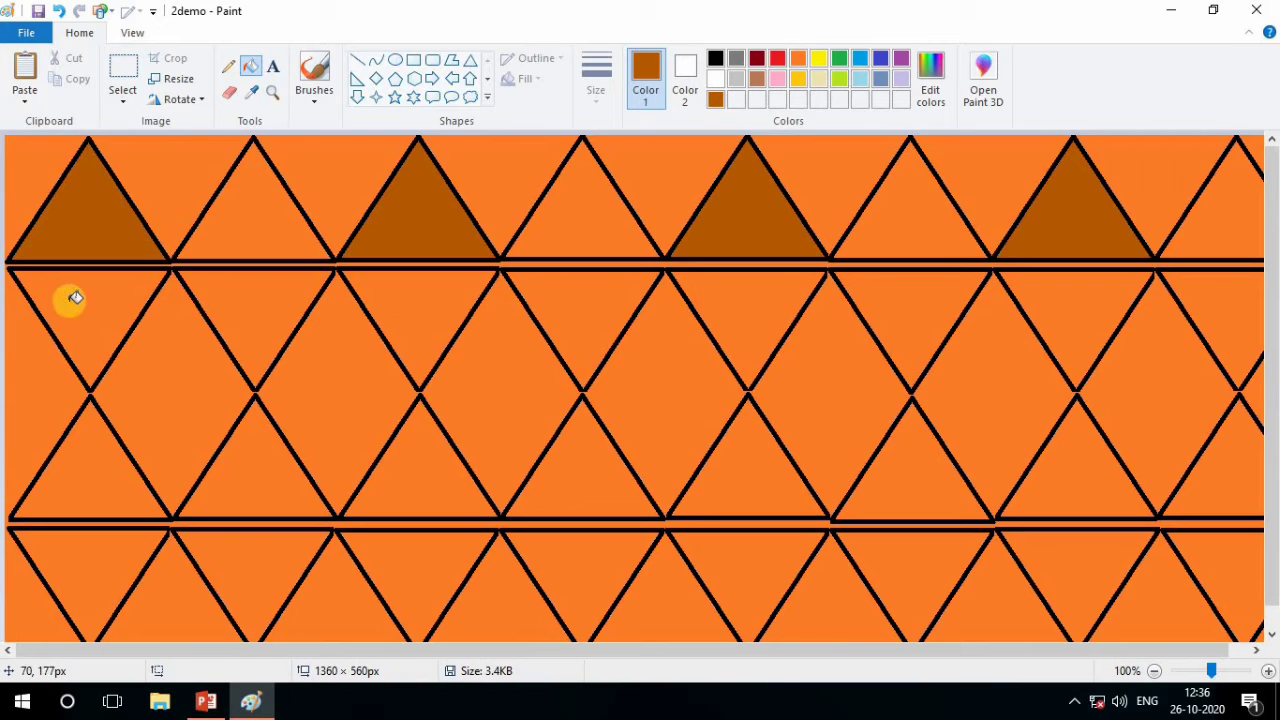
# Try yellow and gold as fill colors on the second inverted triangle of the second row
pyautogui.click(758, 78)
pyautogui.click(798, 82)
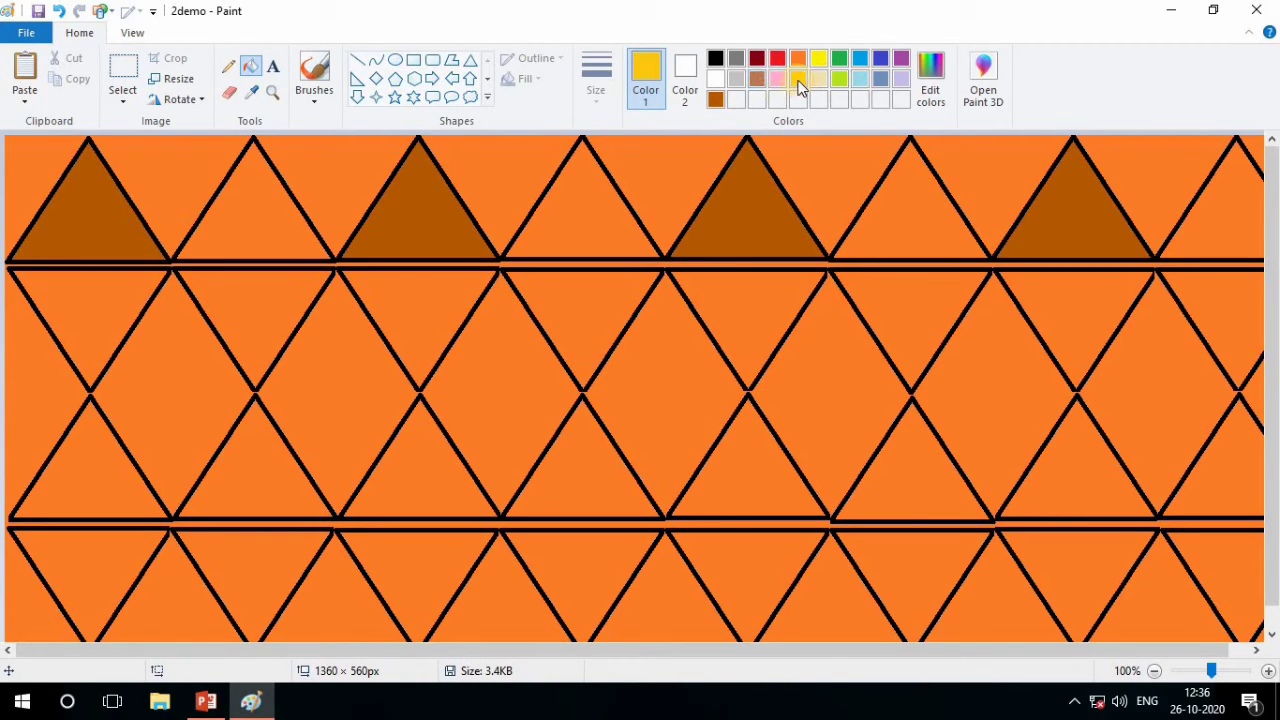
pyautogui.click(838, 58)
pyautogui.click(820, 57)
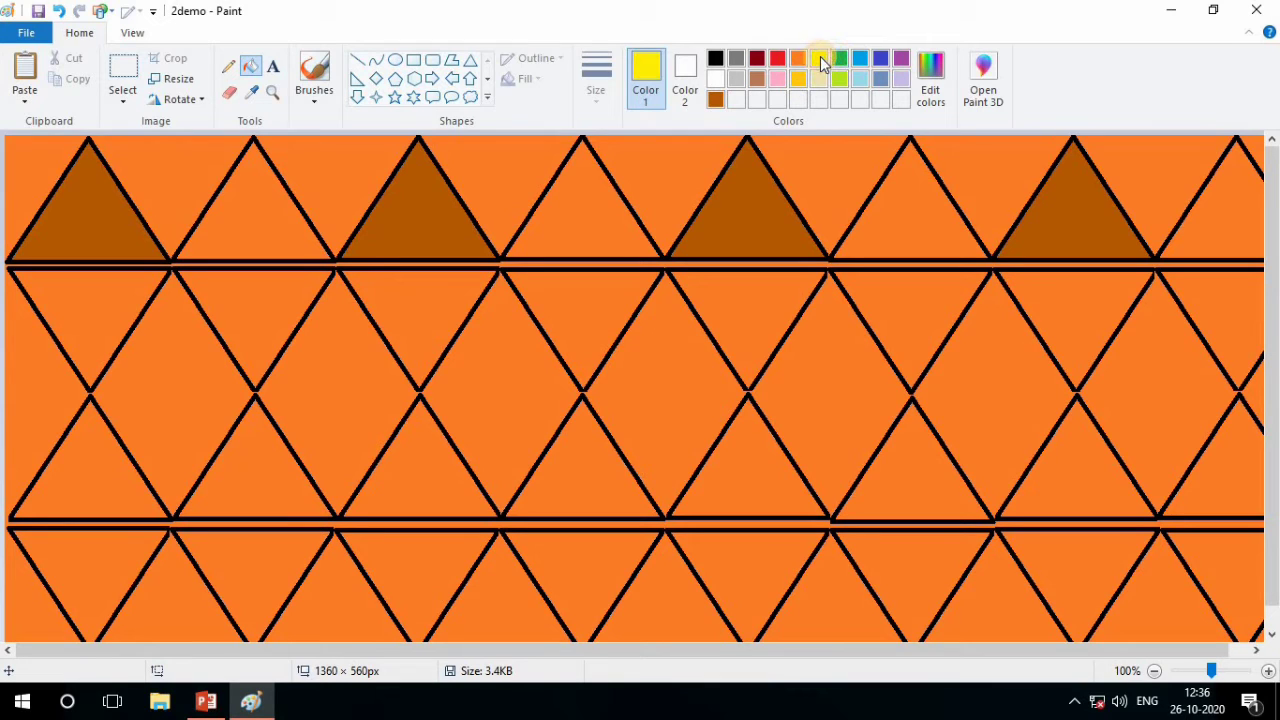
pyautogui.click(264, 296)
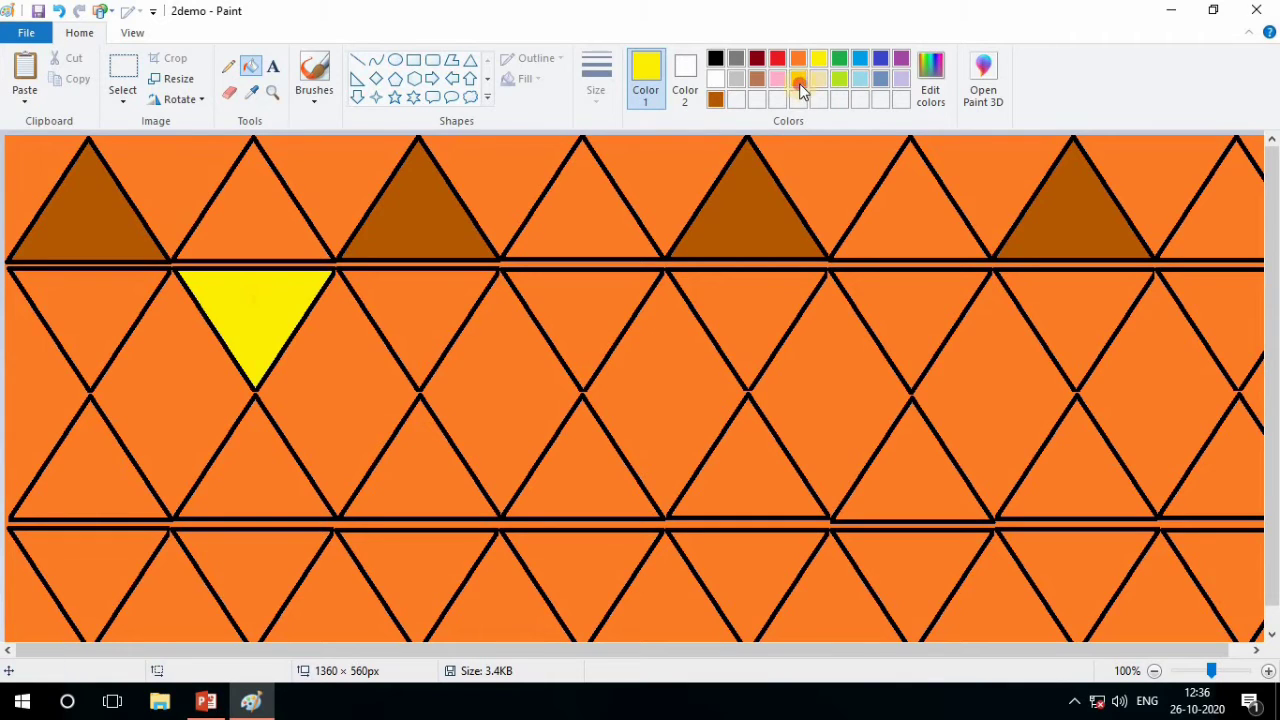
pyautogui.click(799, 82)
pyautogui.click(251, 303)
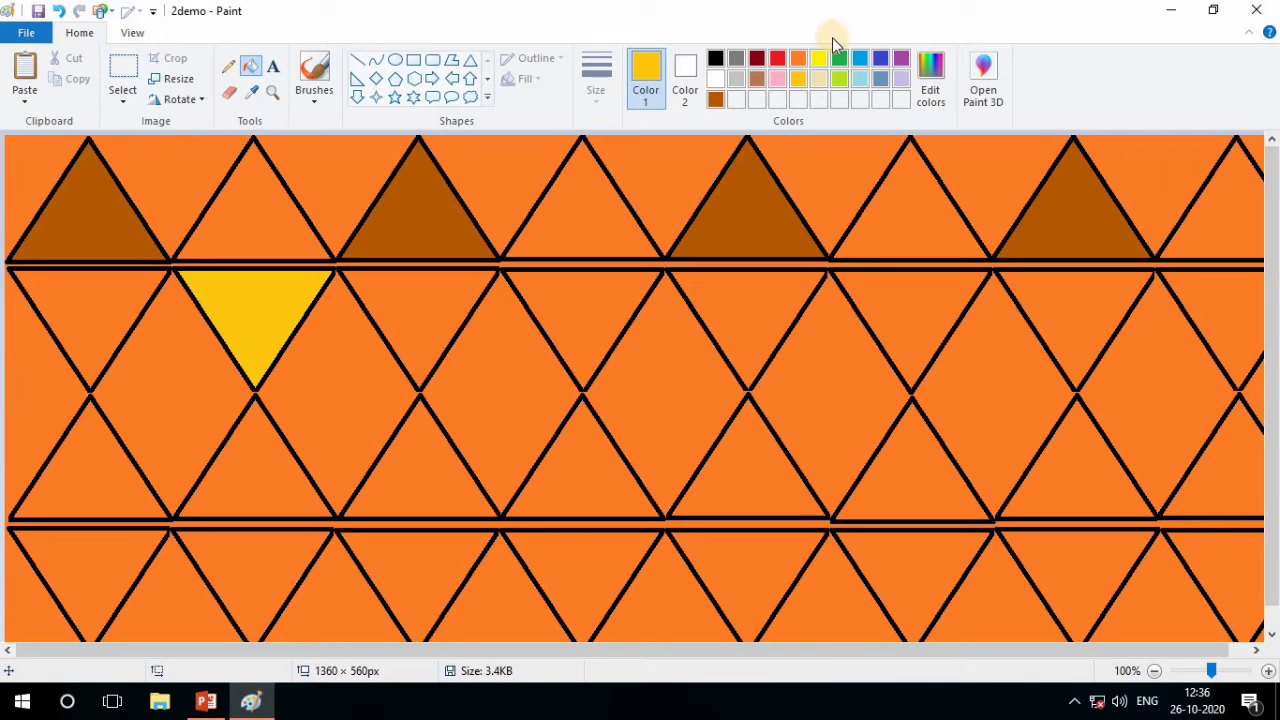
# Add a dark gold custom color (red 206, green 159, blue 0) and fill the second row's second inverted triangle with it
pyautogui.click(930, 85)
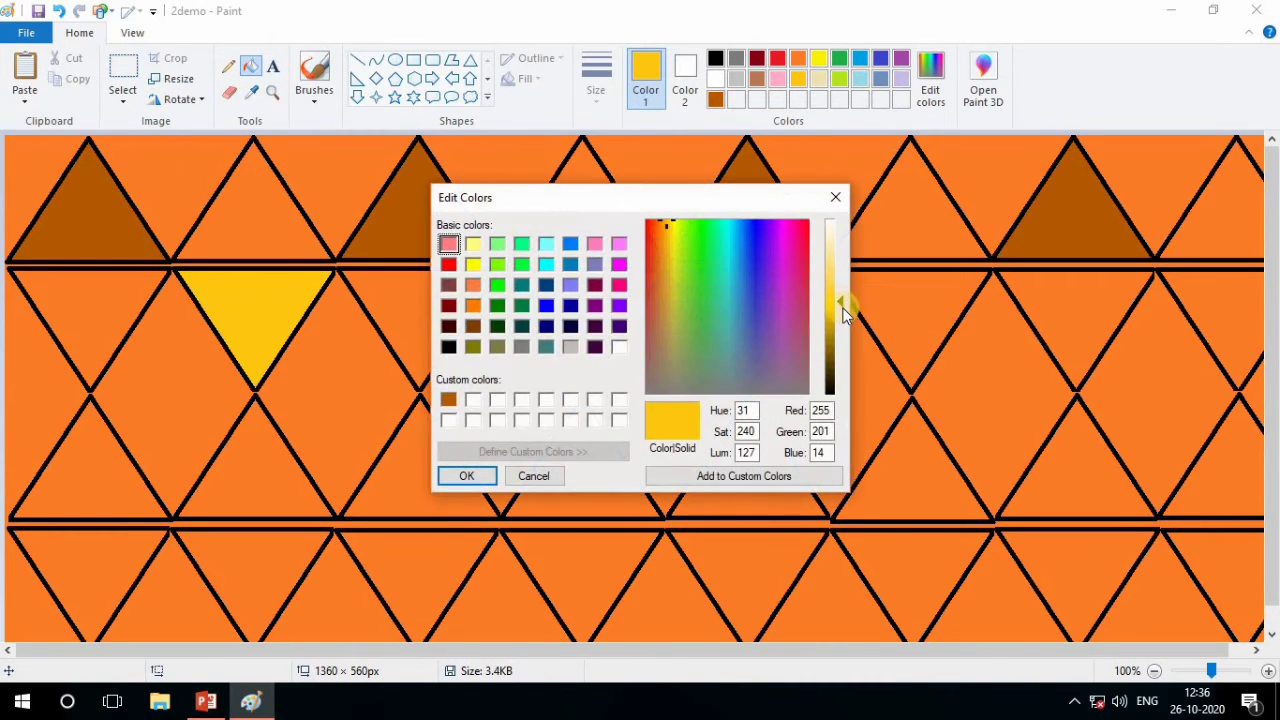
pyautogui.moveTo(837, 300); pyautogui.dragTo(835, 323)
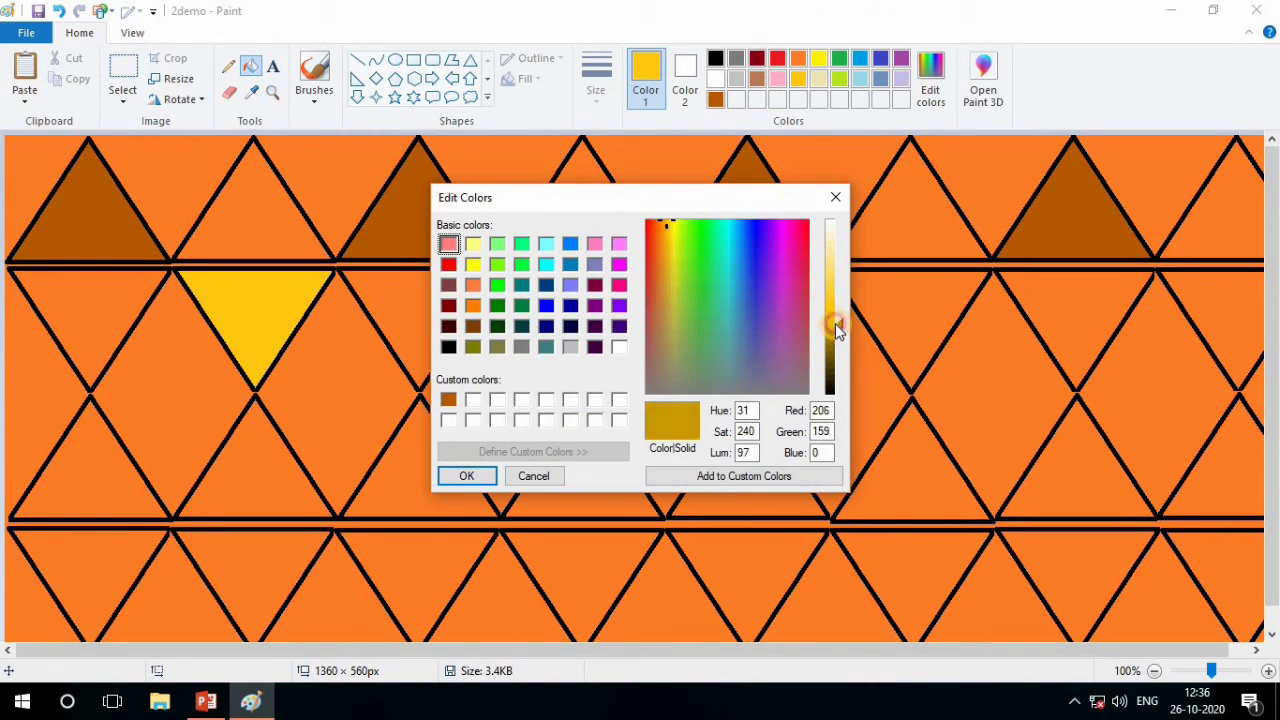
pyautogui.click(716, 475)
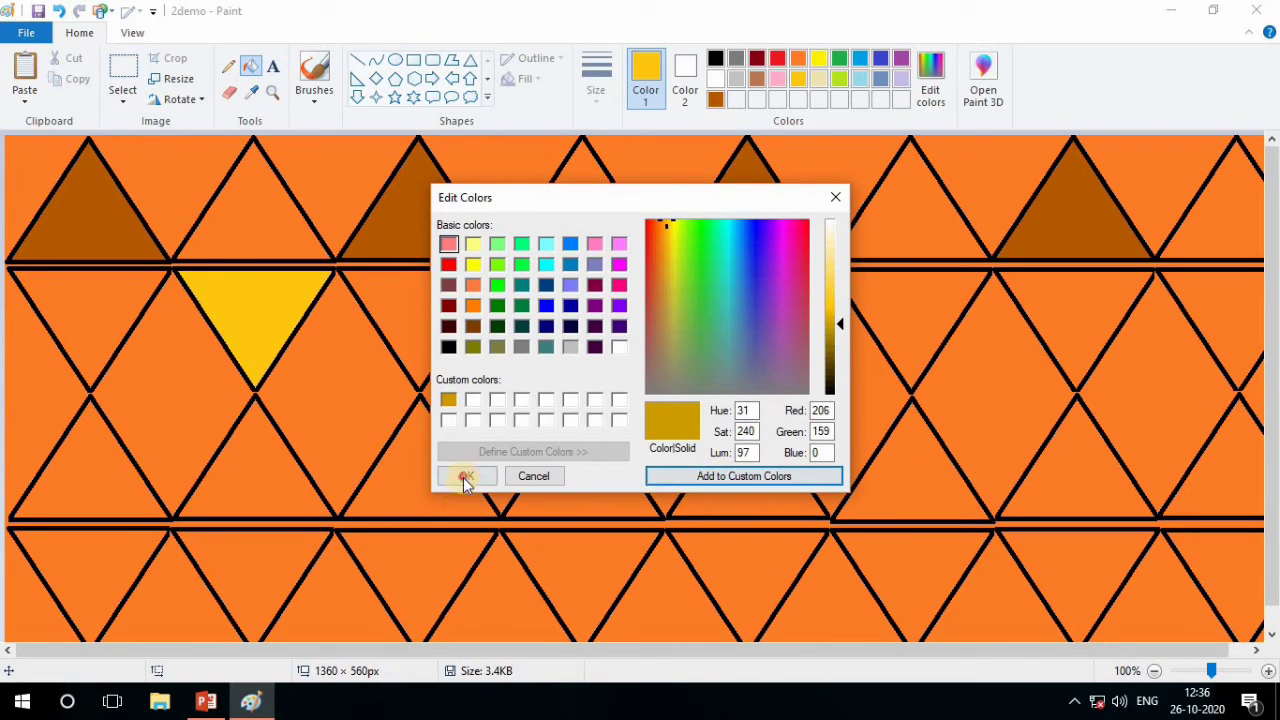
pyautogui.click(465, 476)
pyautogui.click(286, 300)
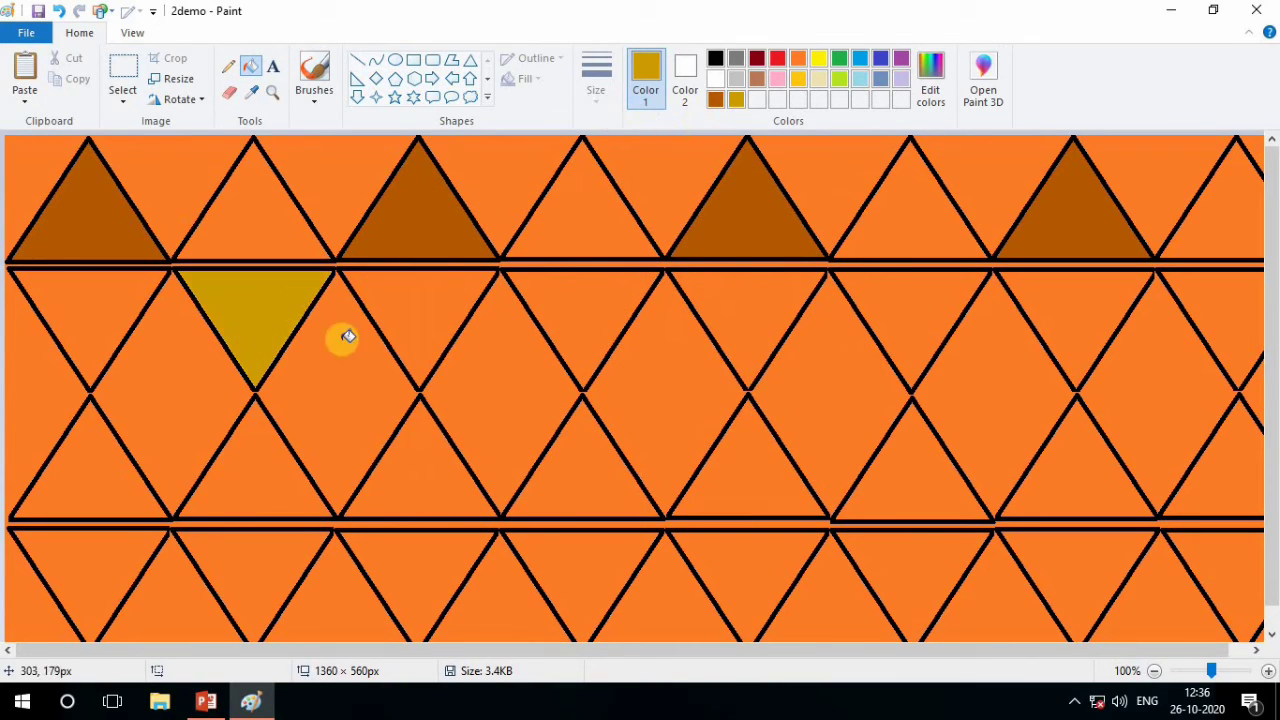
# Add a crimson custom color (red 151, green 6, blue 32) and fill the second row's second inverted triangle with it
pyautogui.click(935, 86)
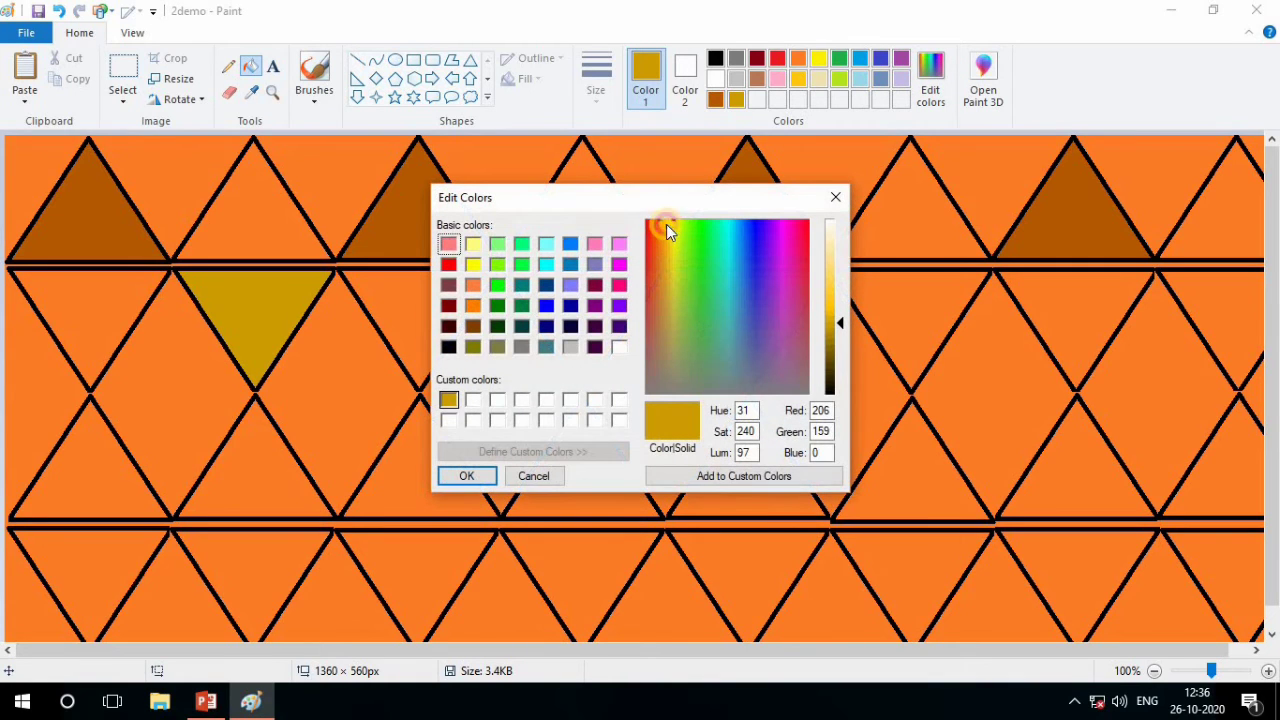
pyautogui.moveTo(666, 224); pyautogui.dragTo(805, 235)
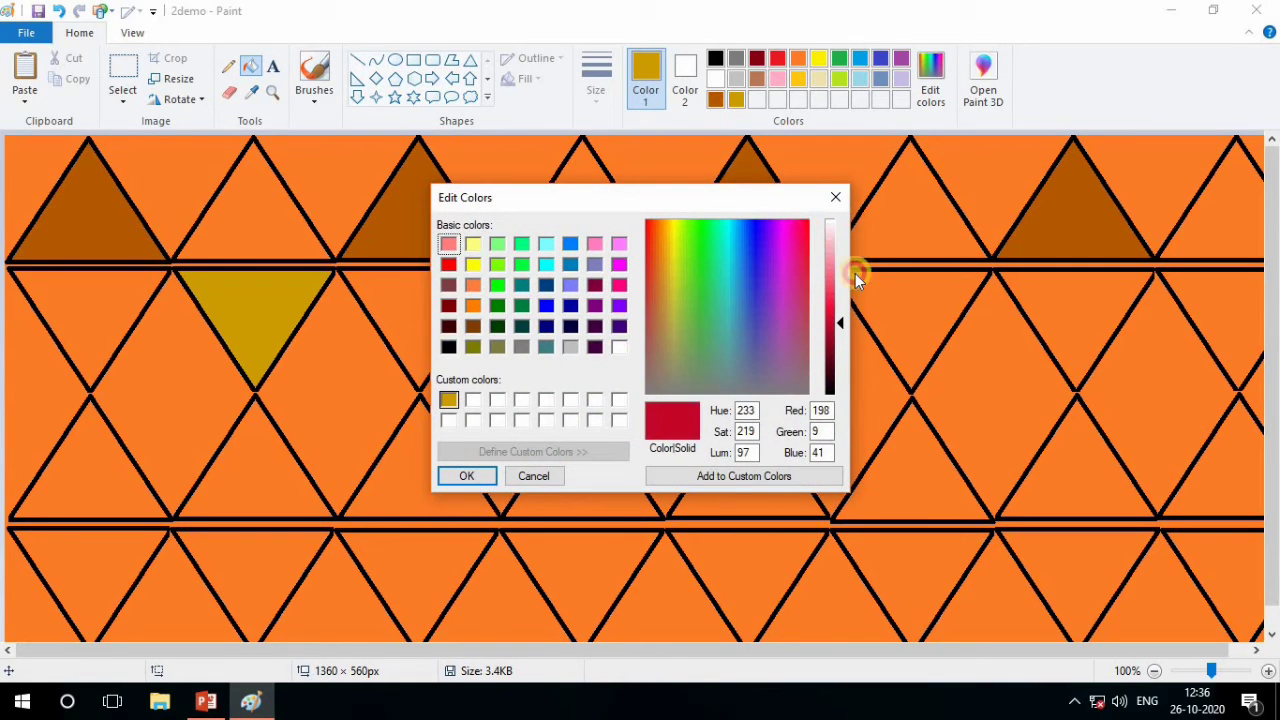
pyautogui.moveTo(838, 321); pyautogui.dragTo(840, 345)
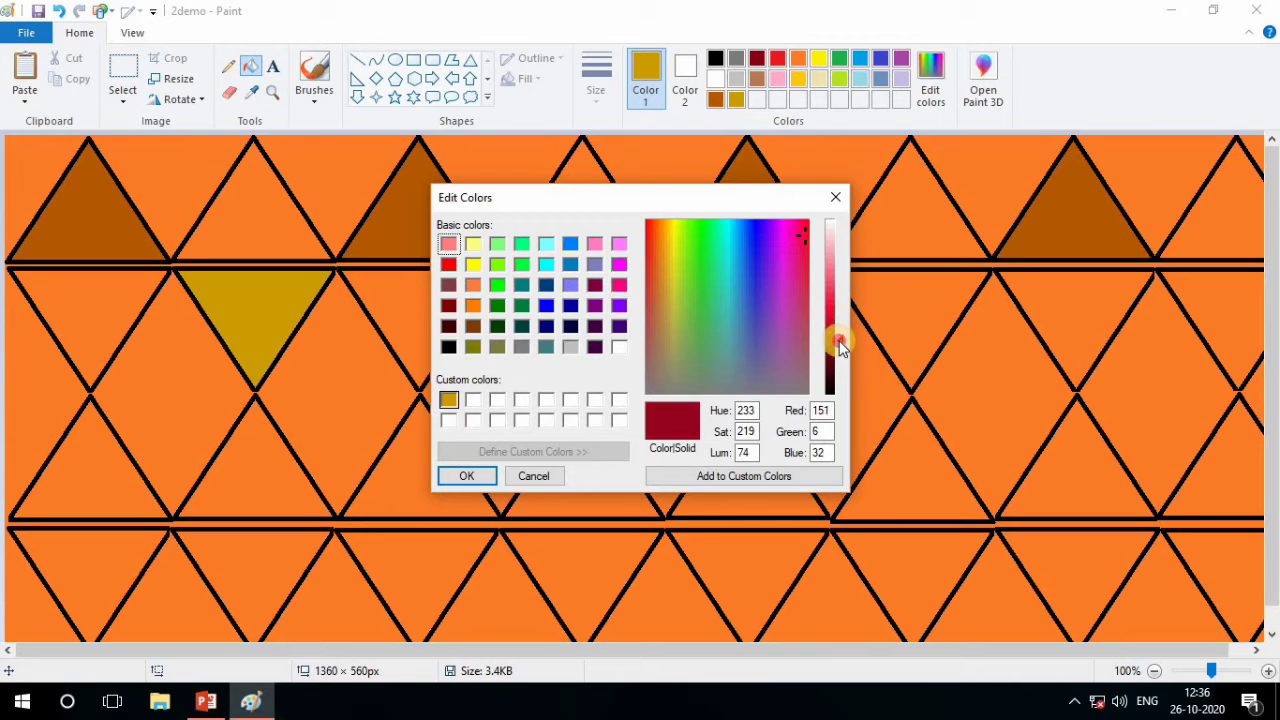
pyautogui.click(694, 476)
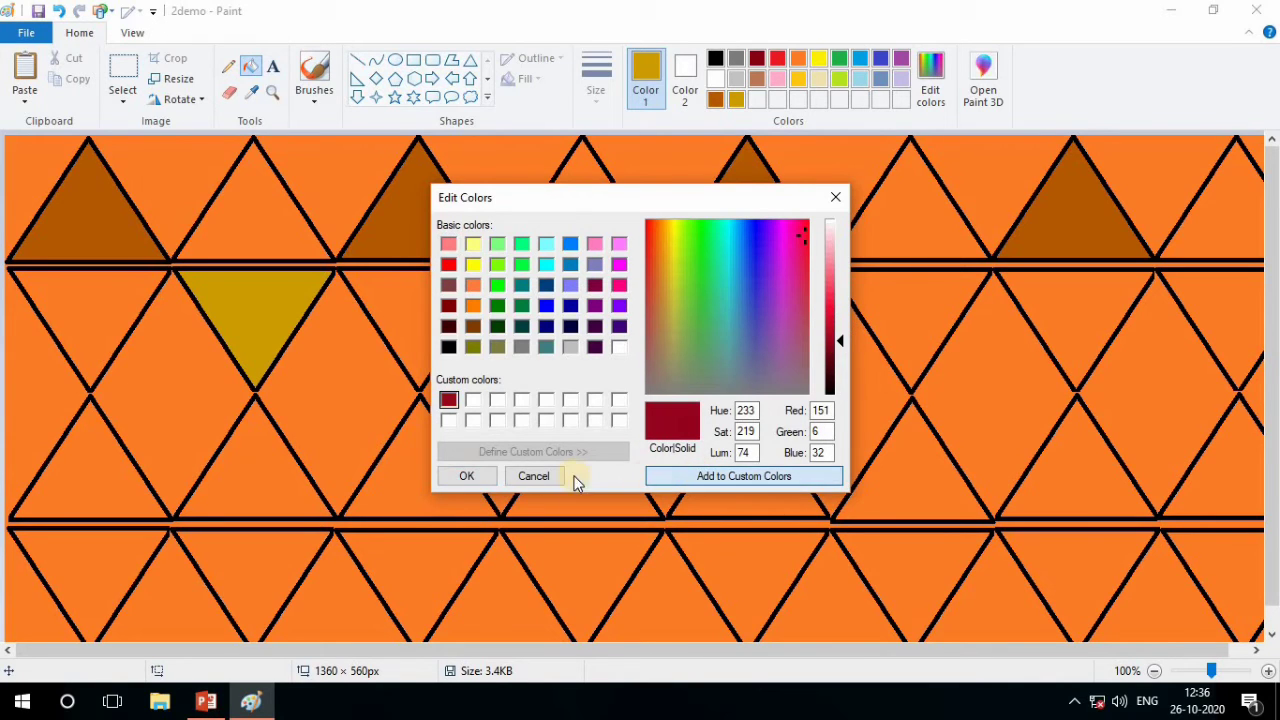
pyautogui.click(468, 476)
pyautogui.click(269, 293)
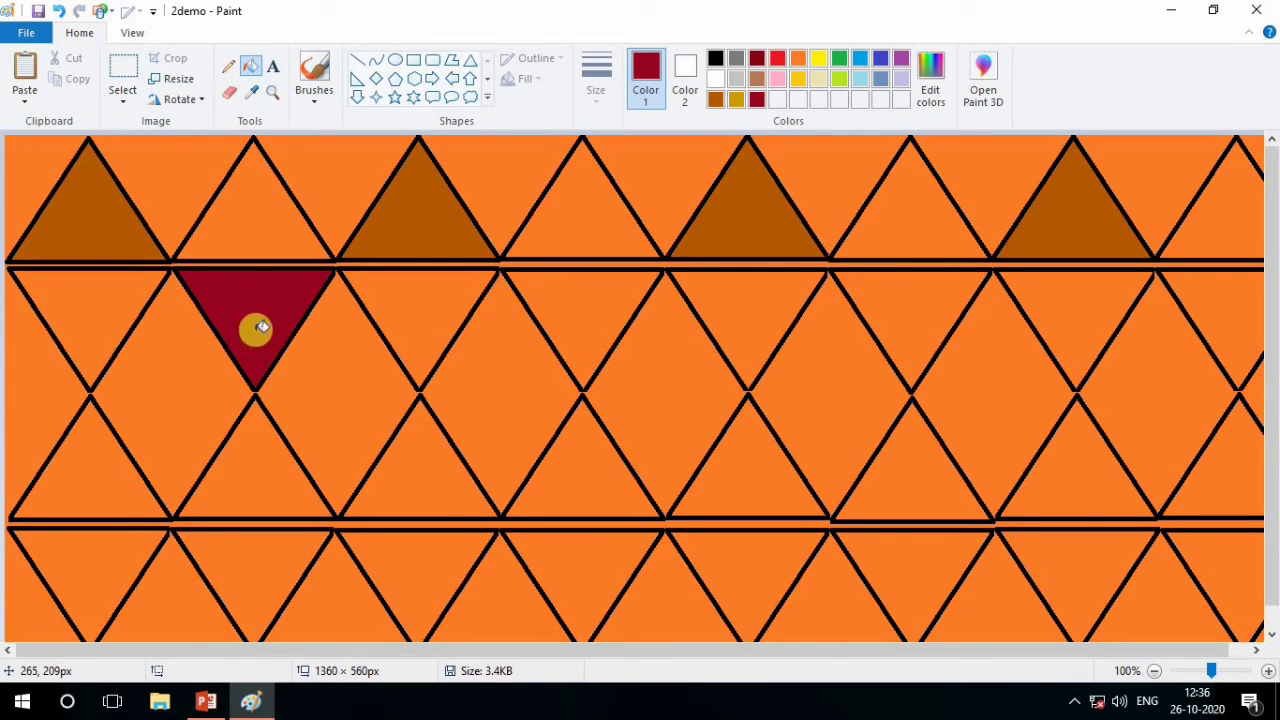
pyautogui.click(933, 90)
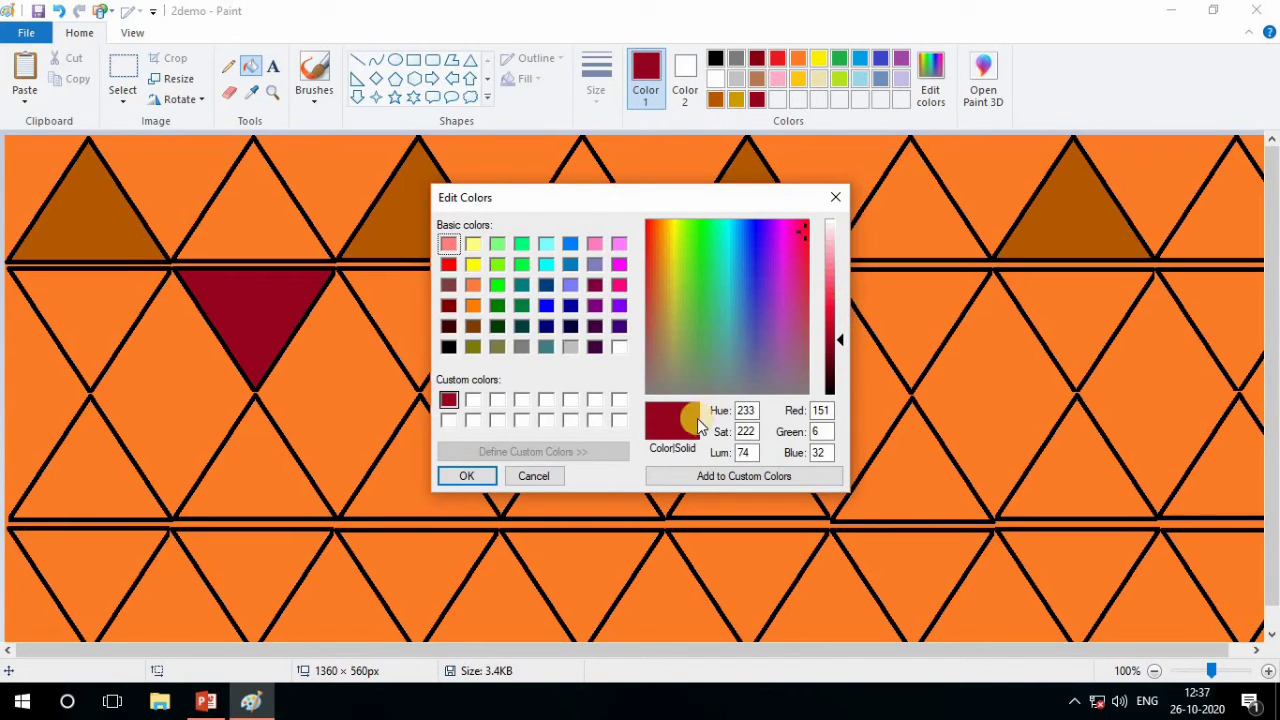
pyautogui.click(776, 478)
pyautogui.click(836, 197)
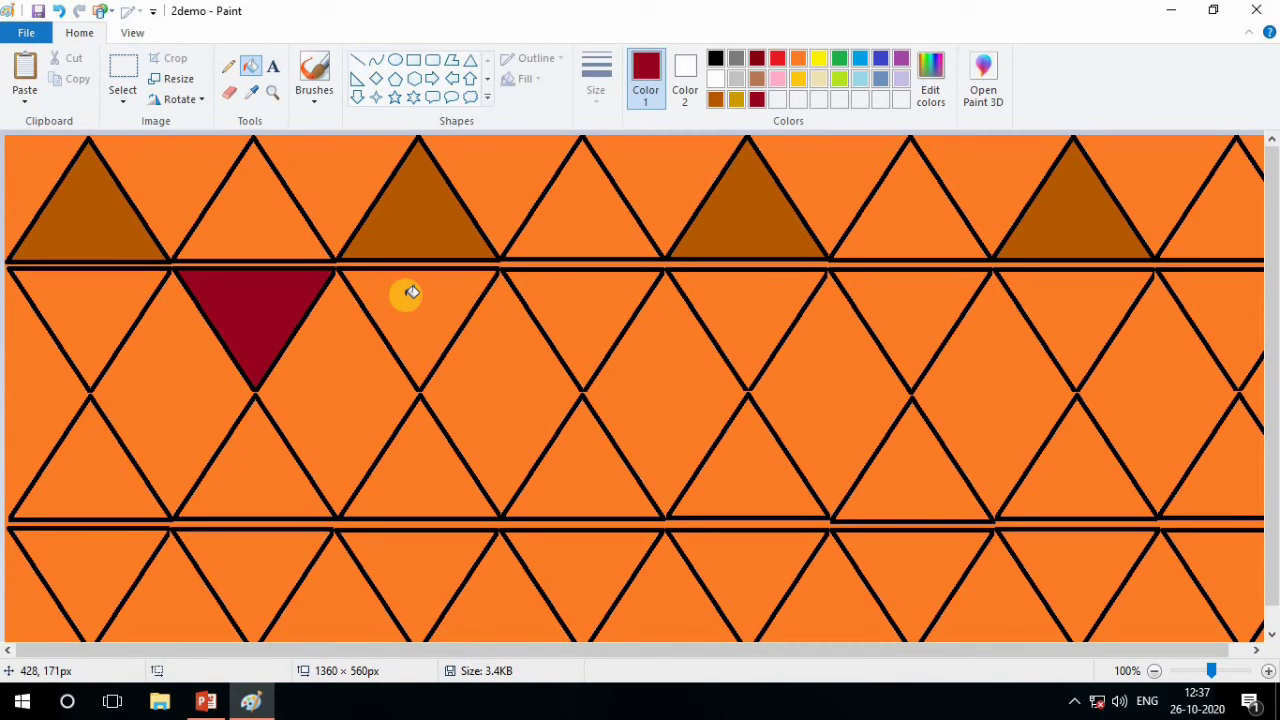
# Fill the fourth, sixth and eighth inverted triangles of the second row with the custom crimson
pyautogui.click(579, 290)
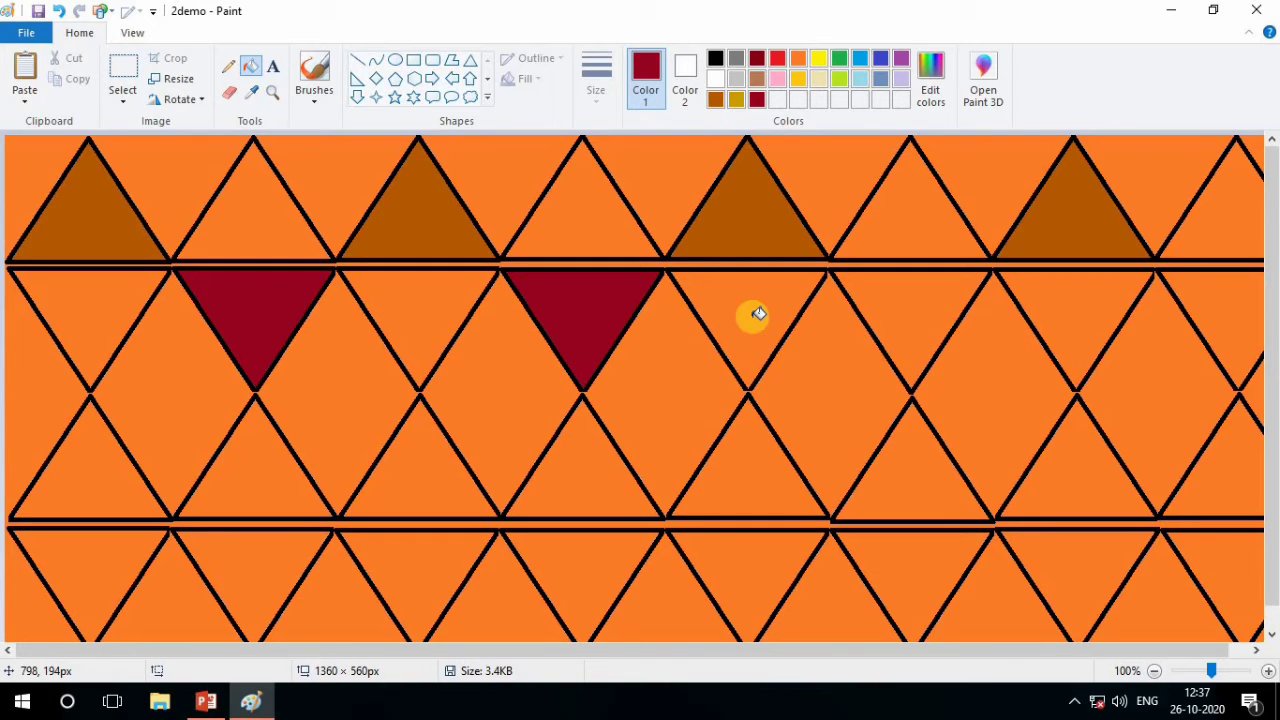
pyautogui.click(891, 298)
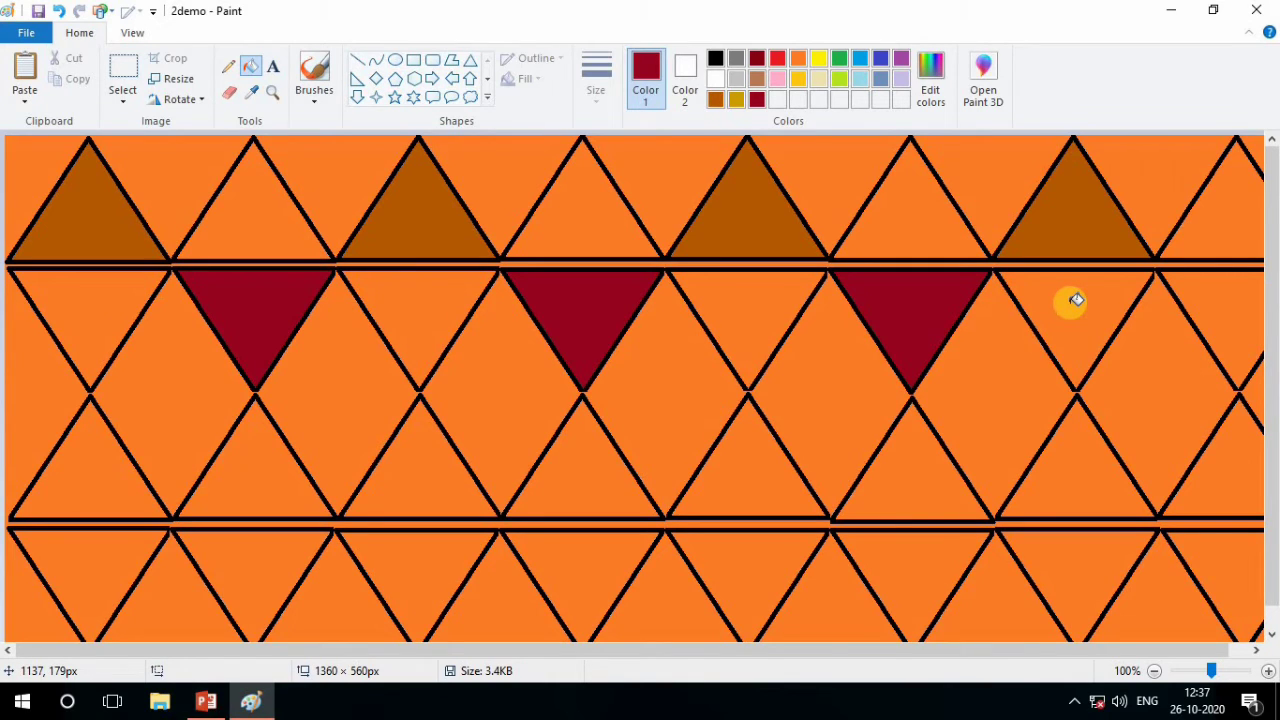
pyautogui.click(1237, 298)
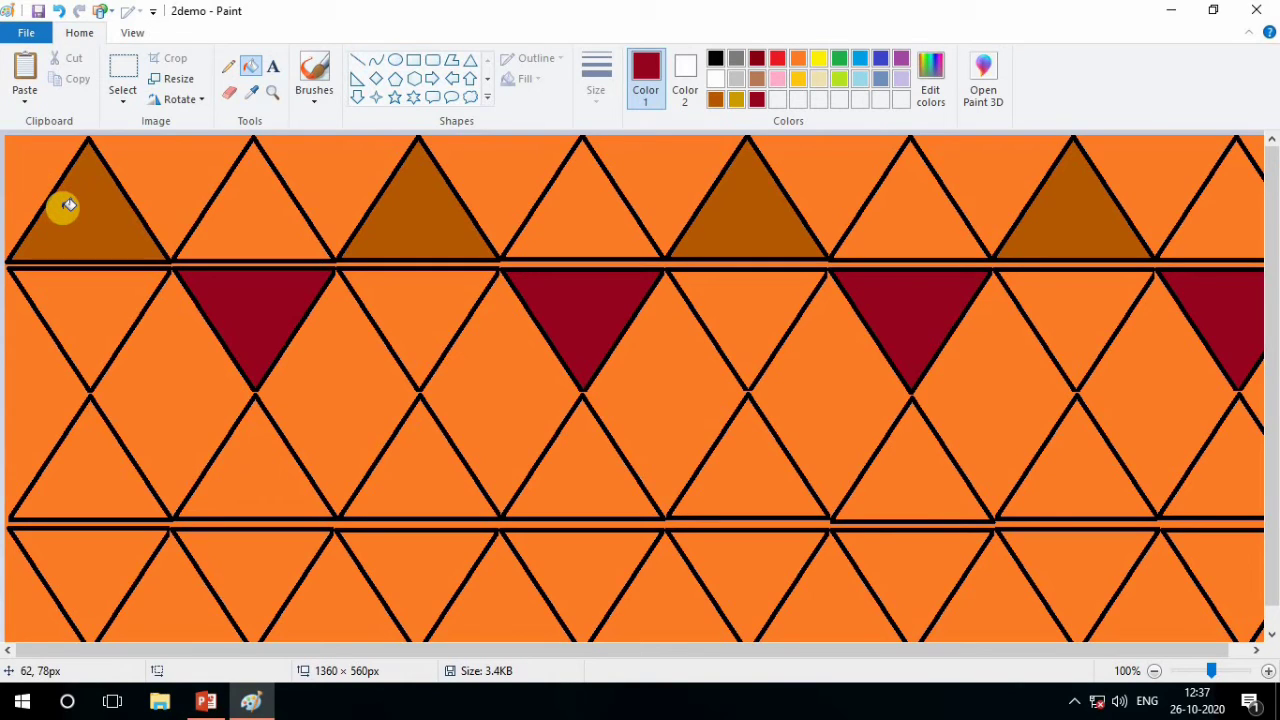
# Try the custom brown and the custom dark gold as fill colors on the first triangle of the third row
pyautogui.click(716, 100)
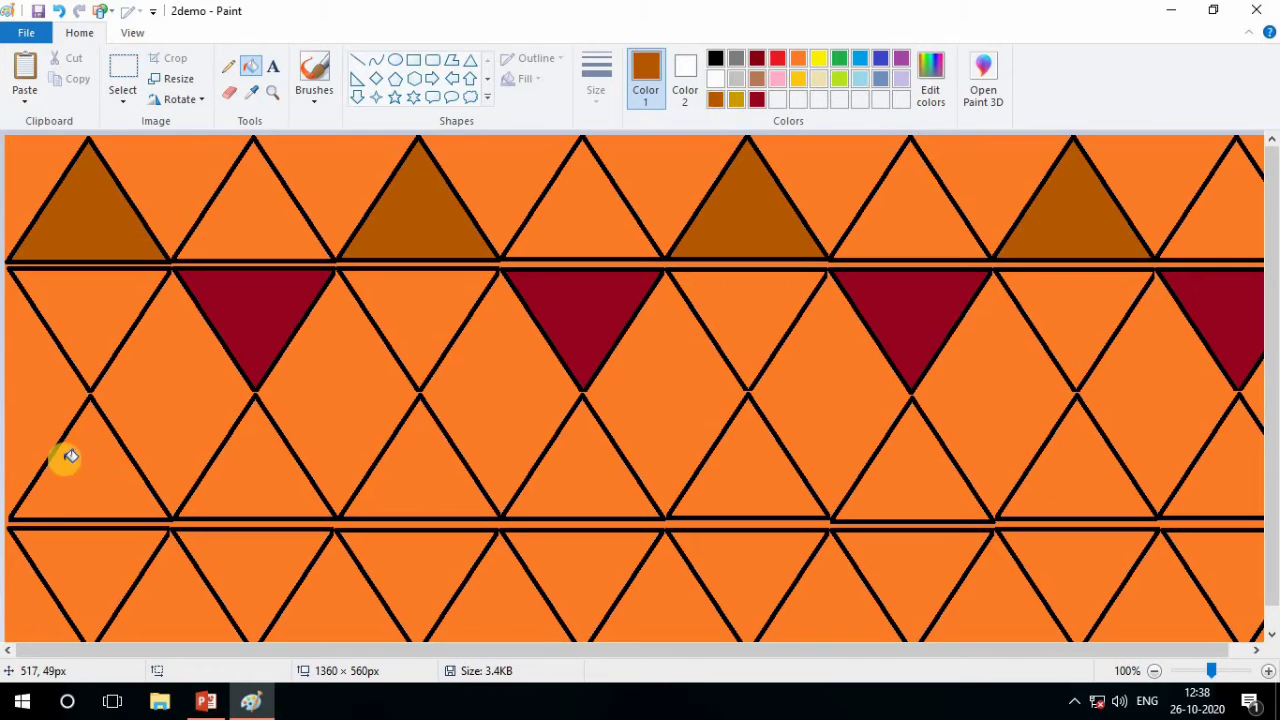
pyautogui.click(95, 485)
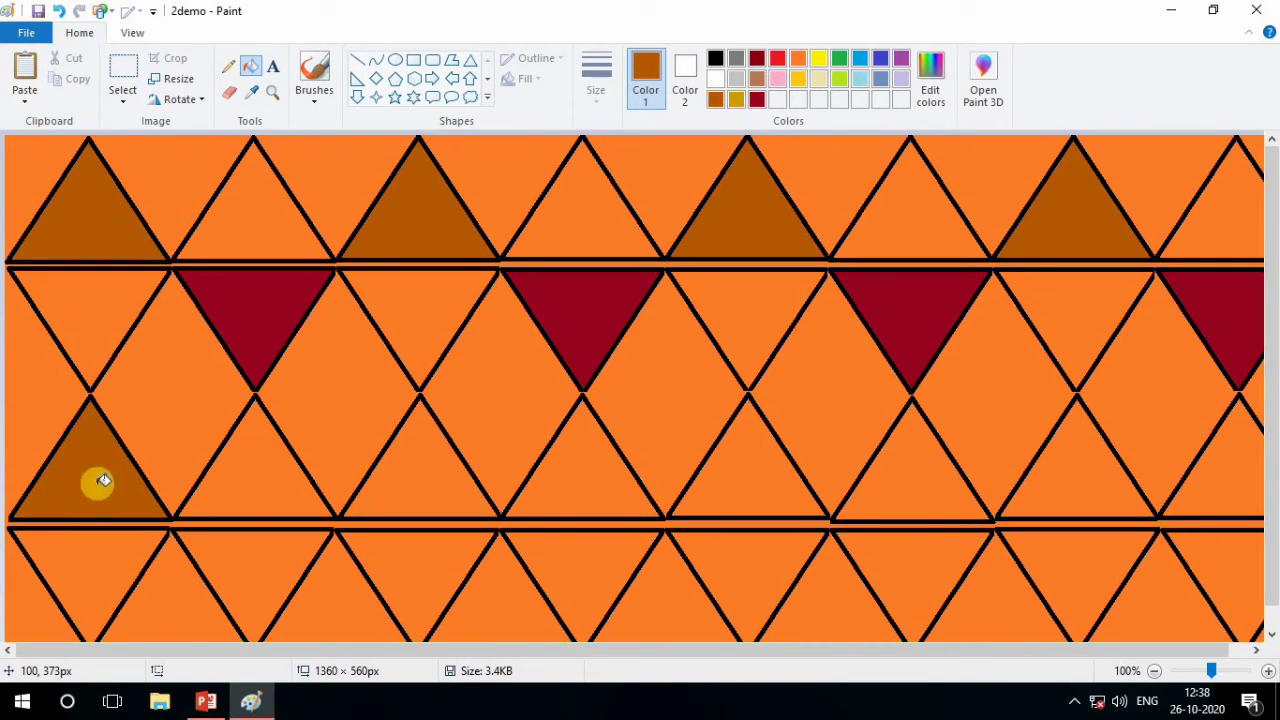
pyautogui.click(733, 99)
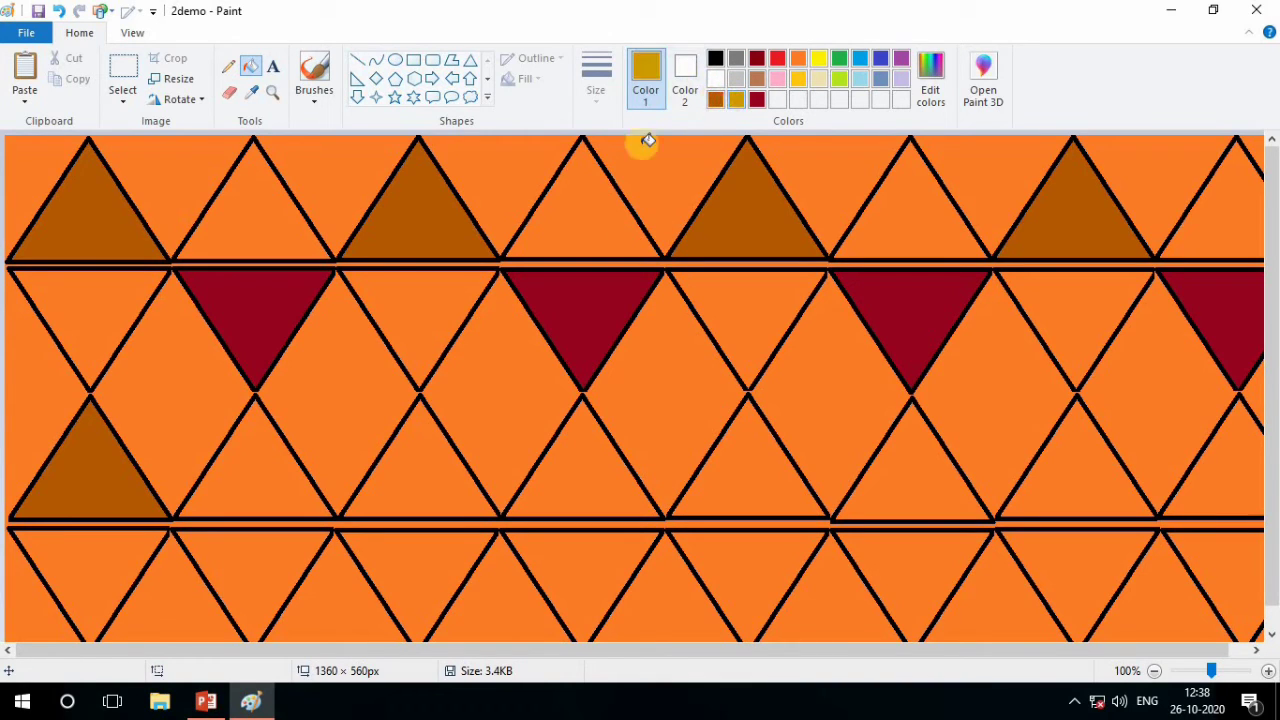
pyautogui.click(93, 468)
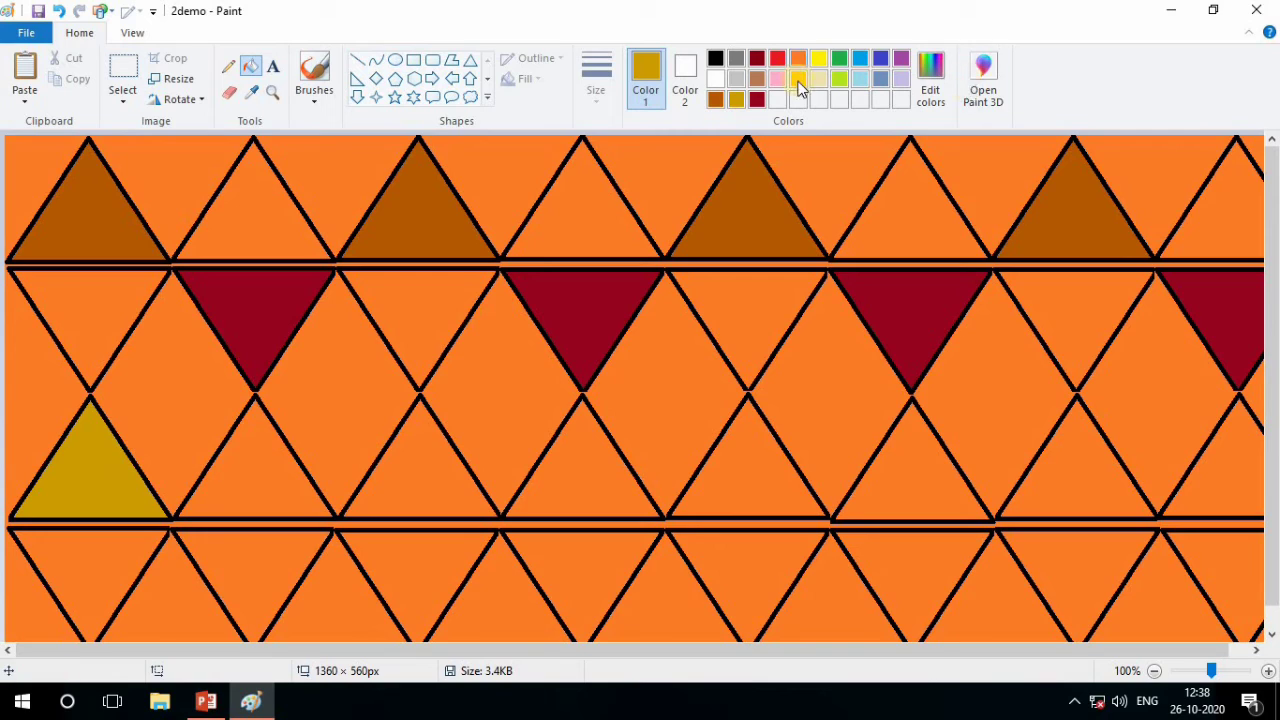
pyautogui.click(715, 99)
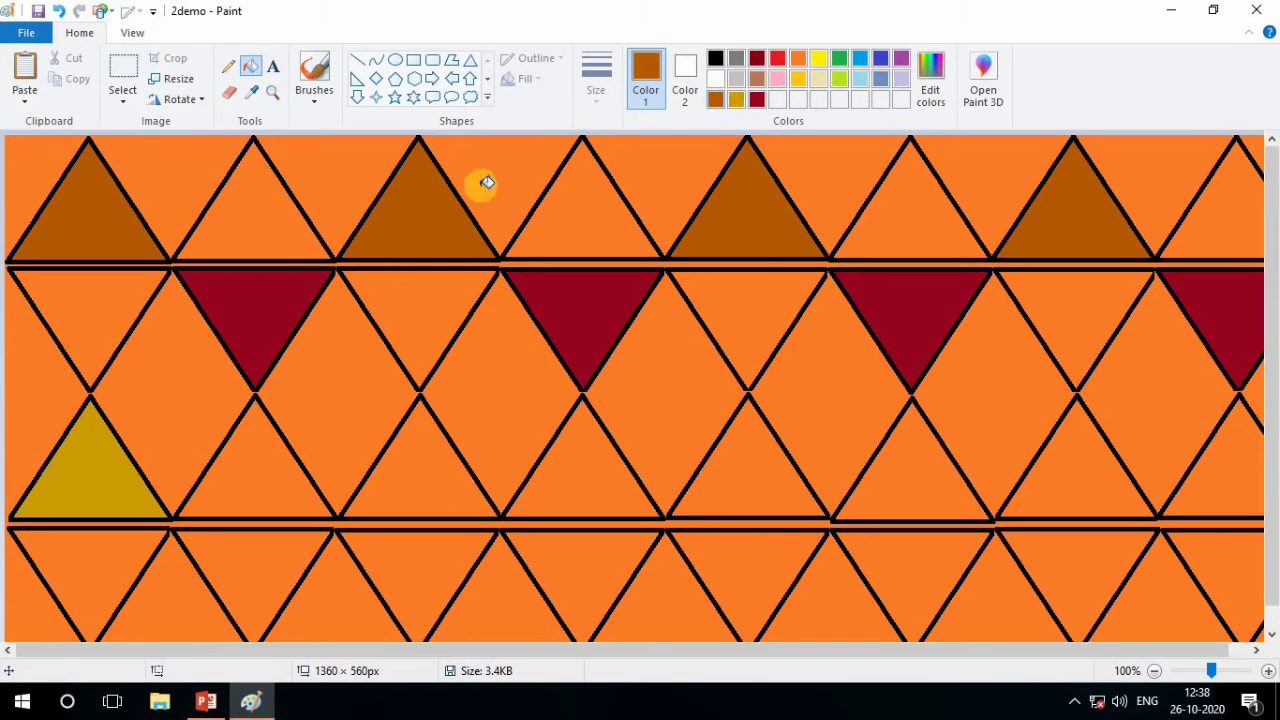
pyautogui.click(84, 477)
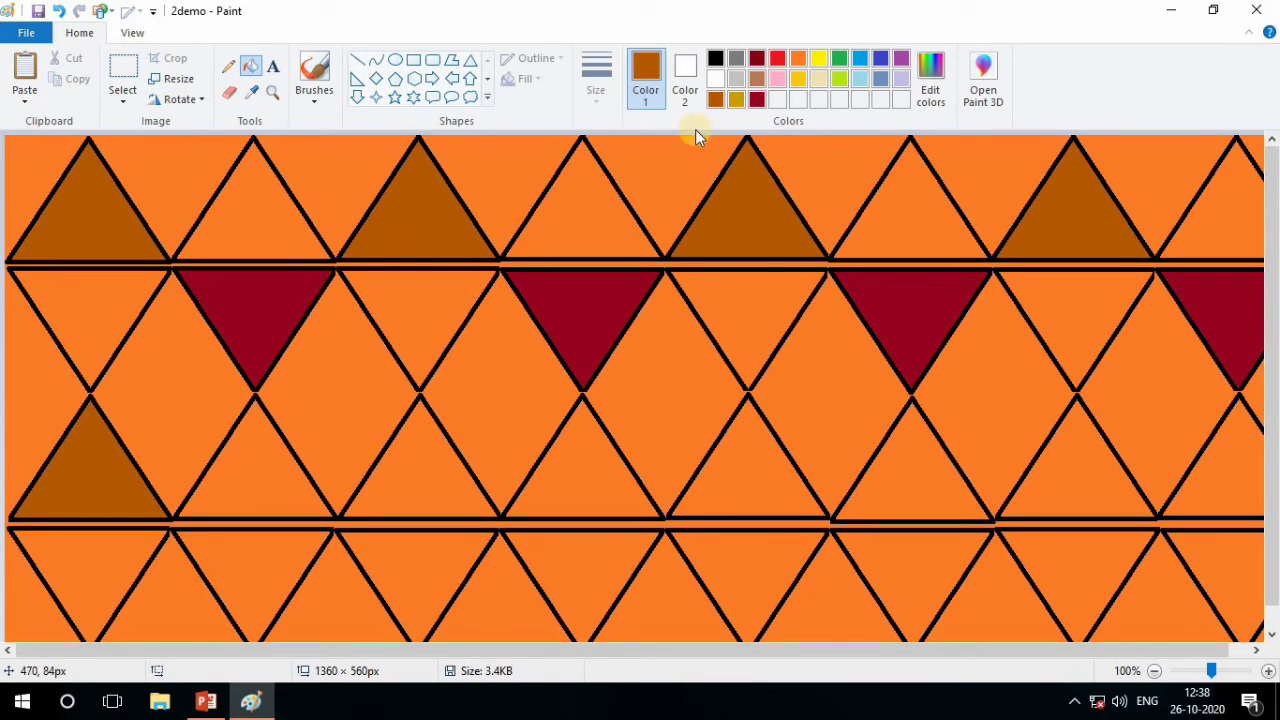
# Fill the first triangle of the third row with the standard dark red, undoing a stray fill of the background
pyautogui.click(757, 58)
pyautogui.click(63, 443)
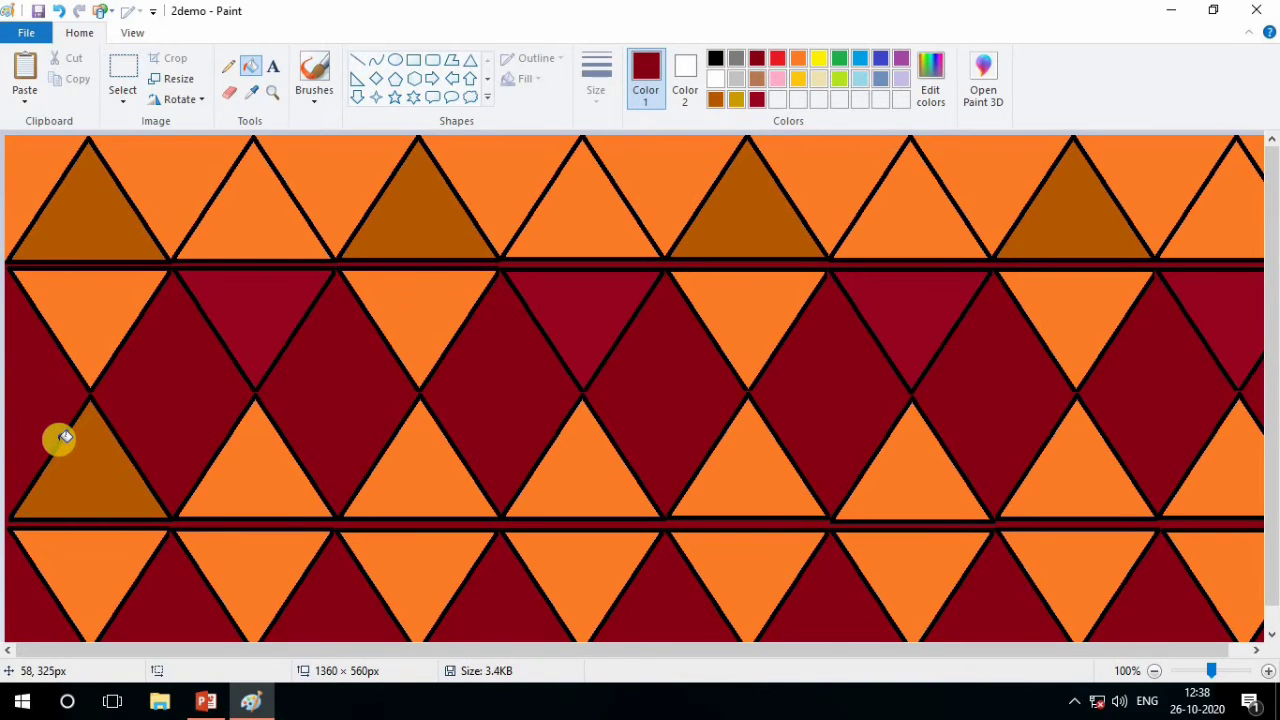
pyautogui.hotkey('ctrl', 'z')
pyautogui.click(92, 450)
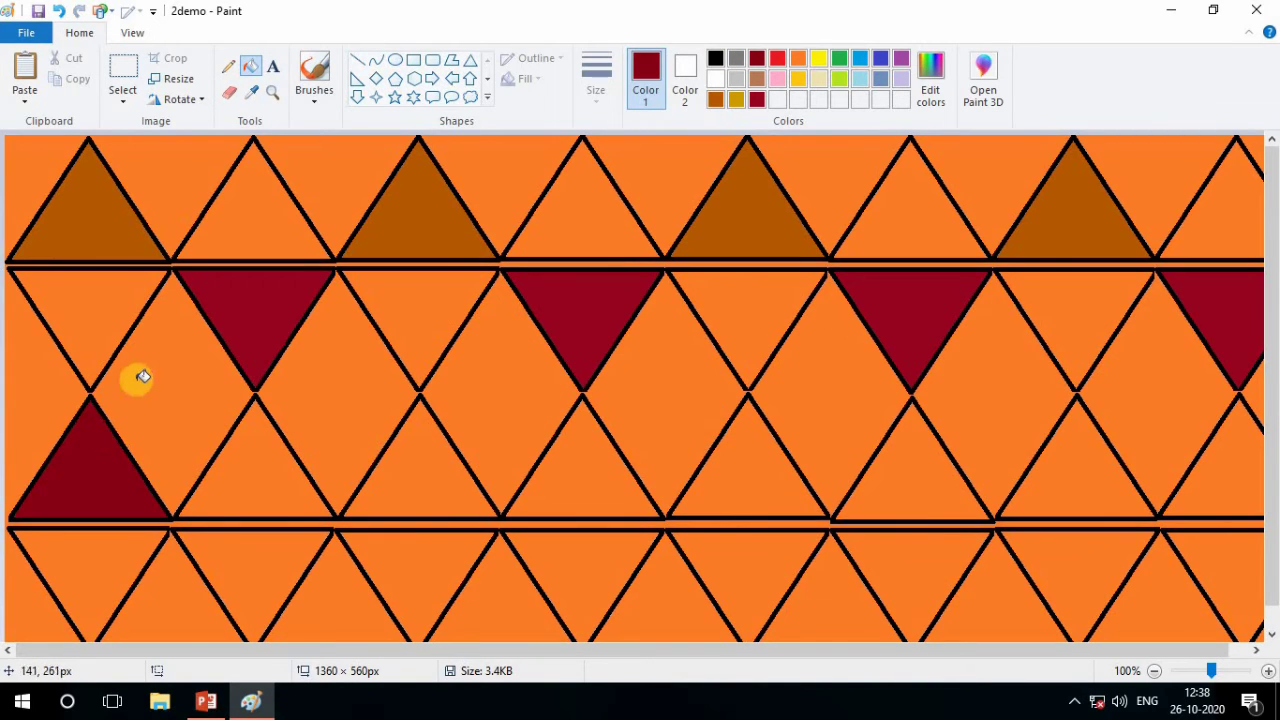
# Undo the dark red fill and try the standard brown on the first triangle of the third row
pyautogui.hotkey('ctrl', 'z')
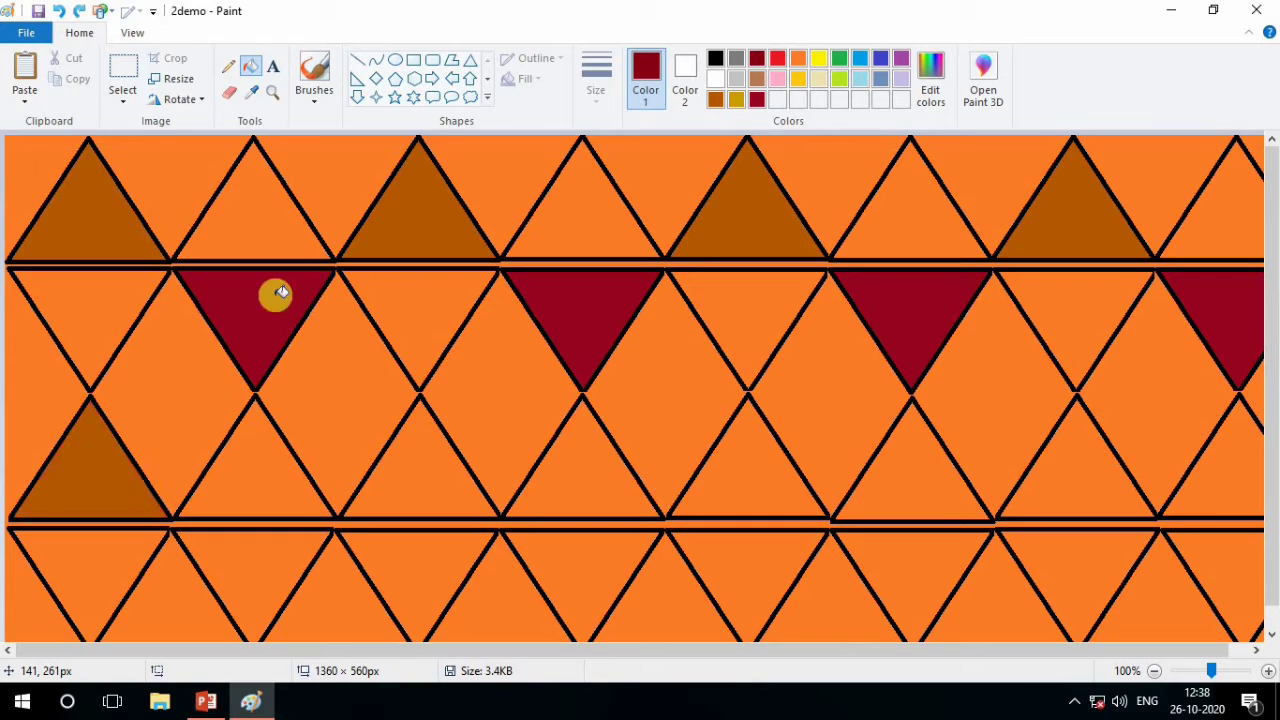
pyautogui.click(756, 79)
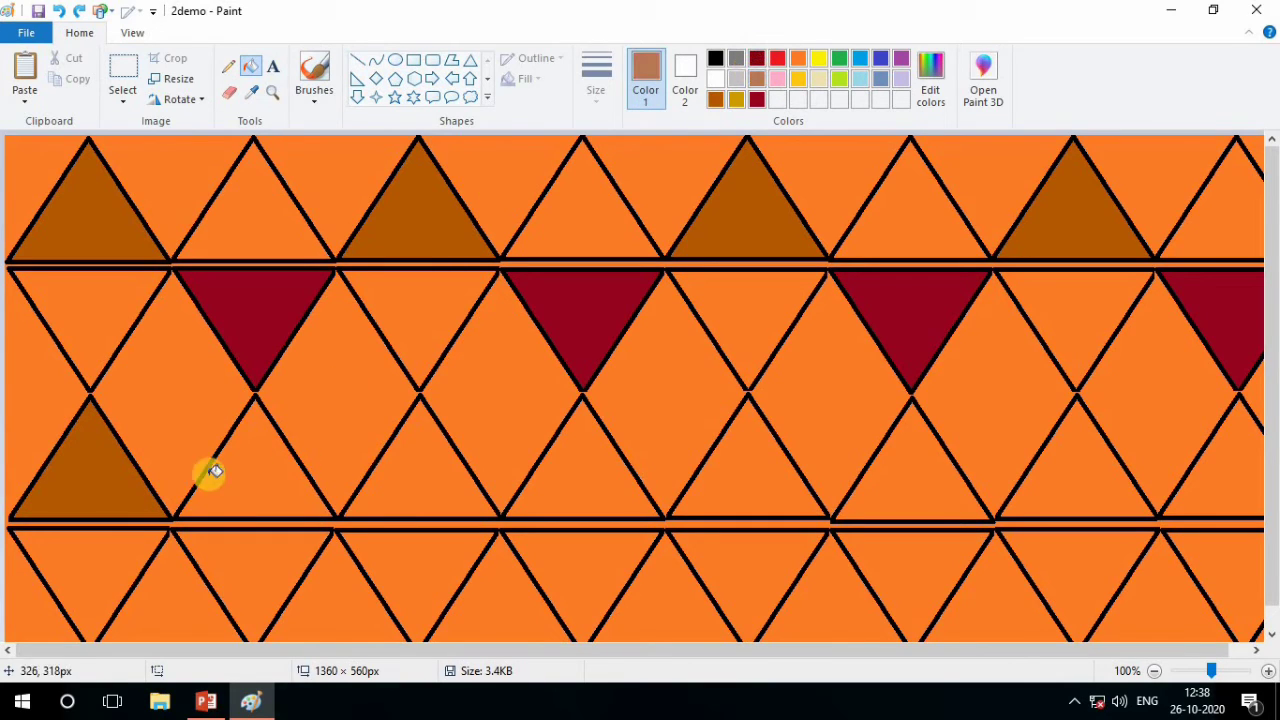
pyautogui.click(92, 485)
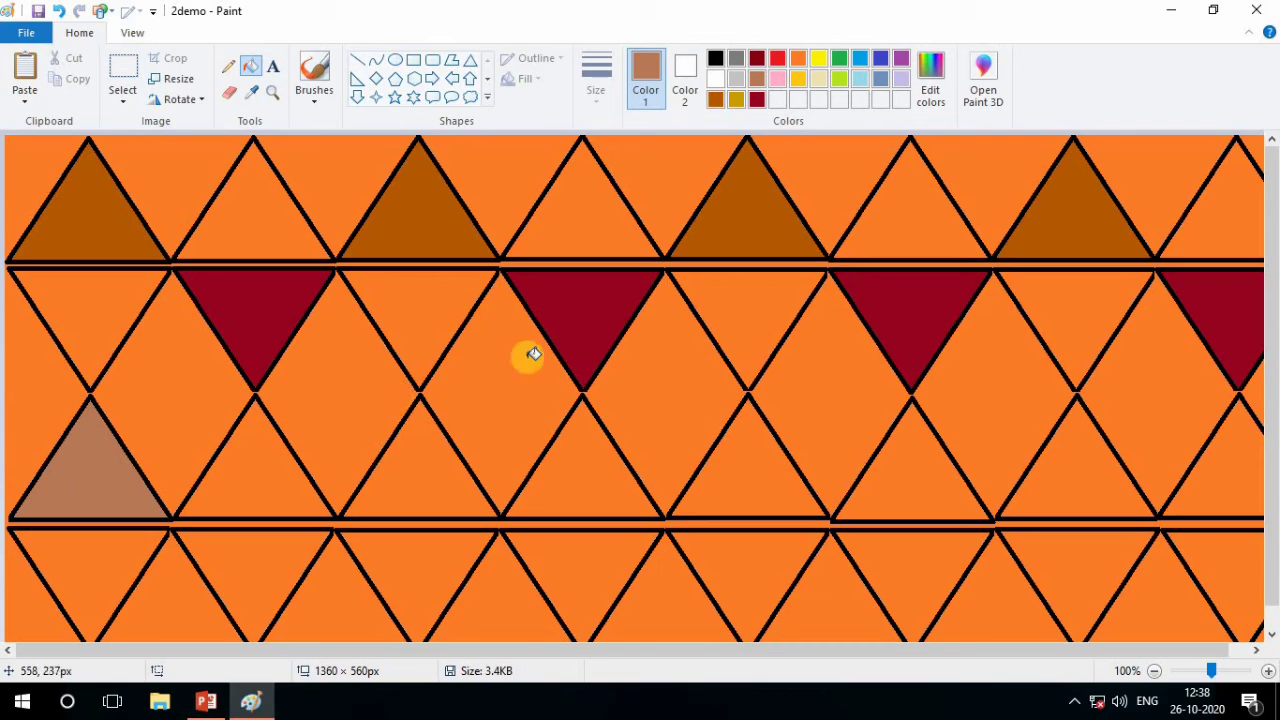
# Fill the first, third, fifth and seventh triangles of the third row with the custom brown
pyautogui.click(715, 99)
pyautogui.click(93, 476)
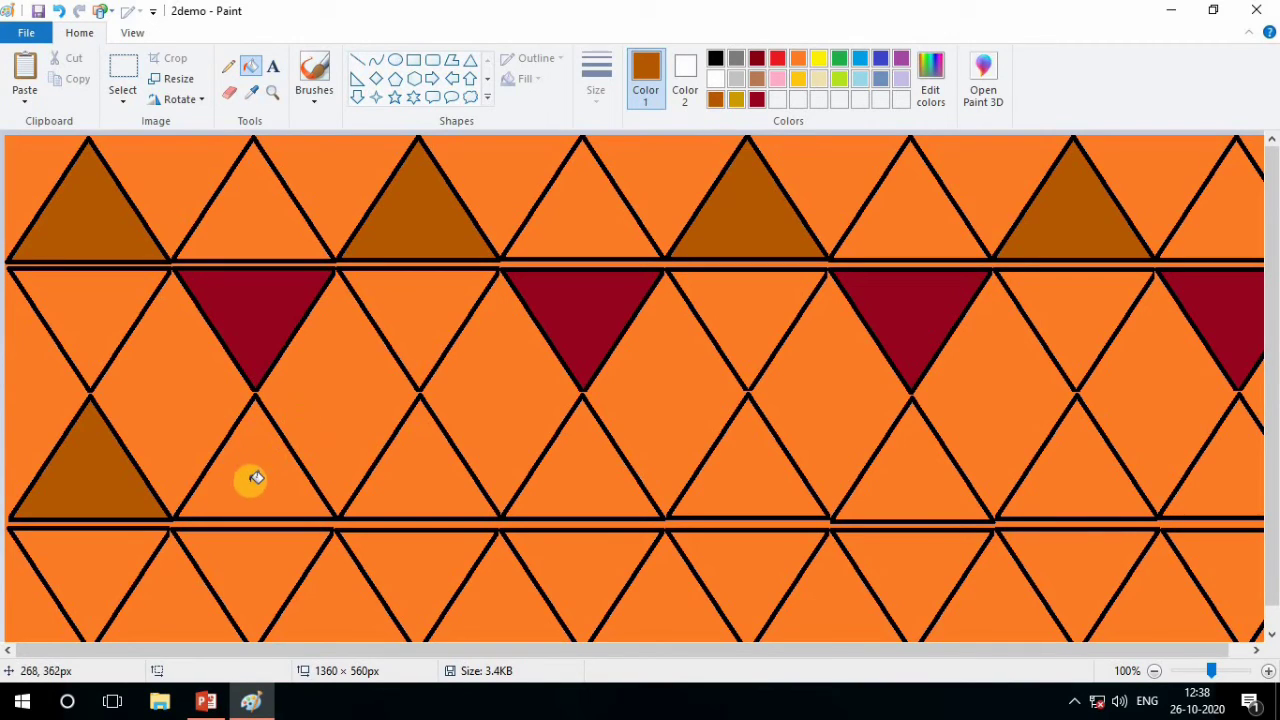
pyautogui.click(405, 492)
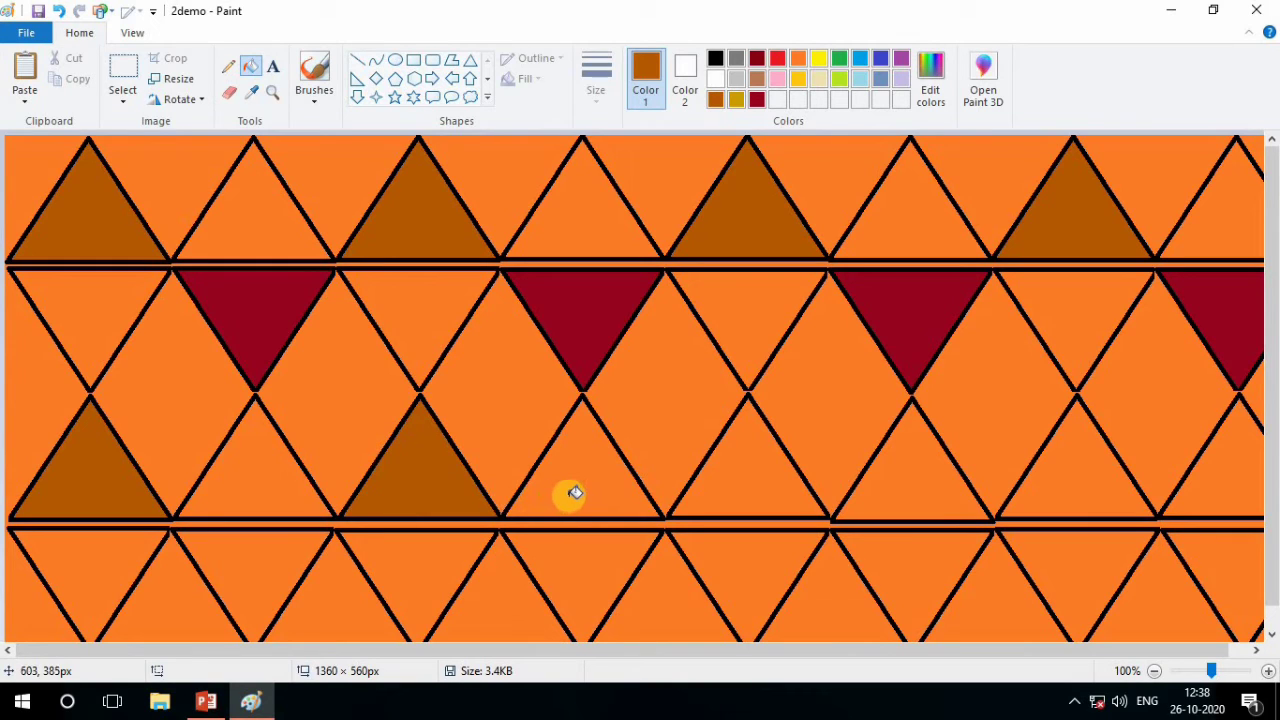
pyautogui.click(748, 485)
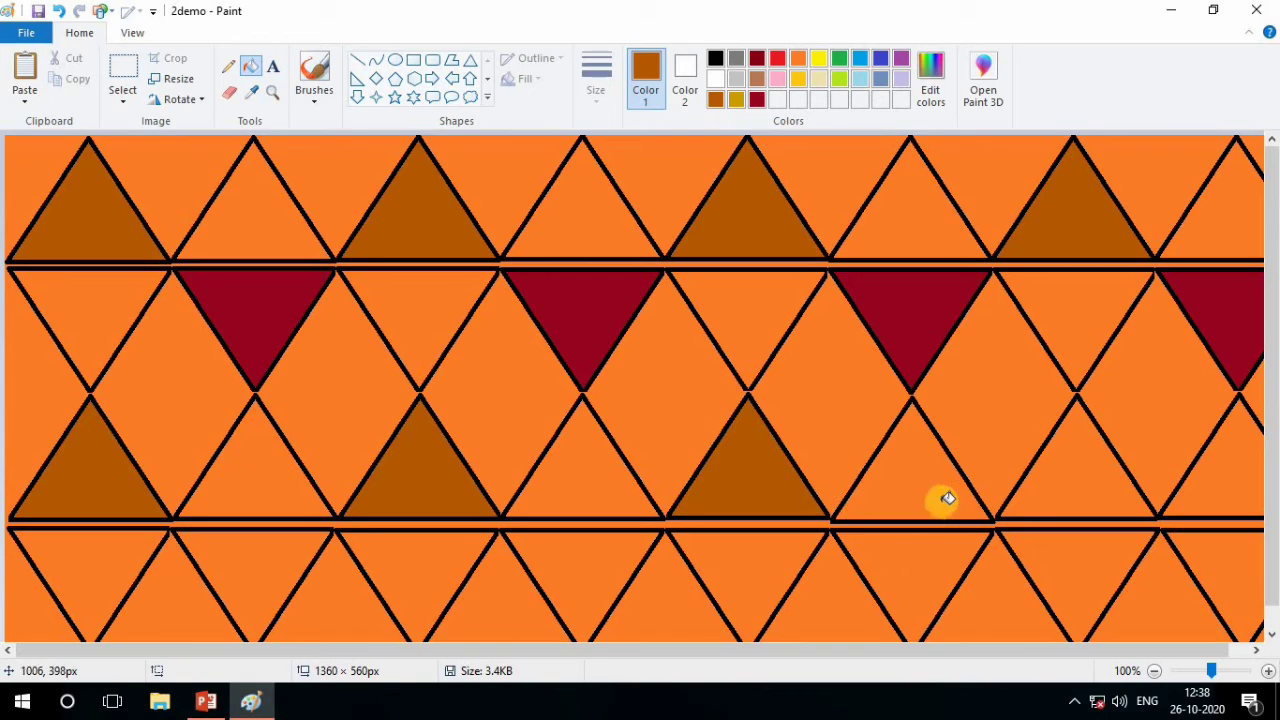
pyautogui.click(1037, 485)
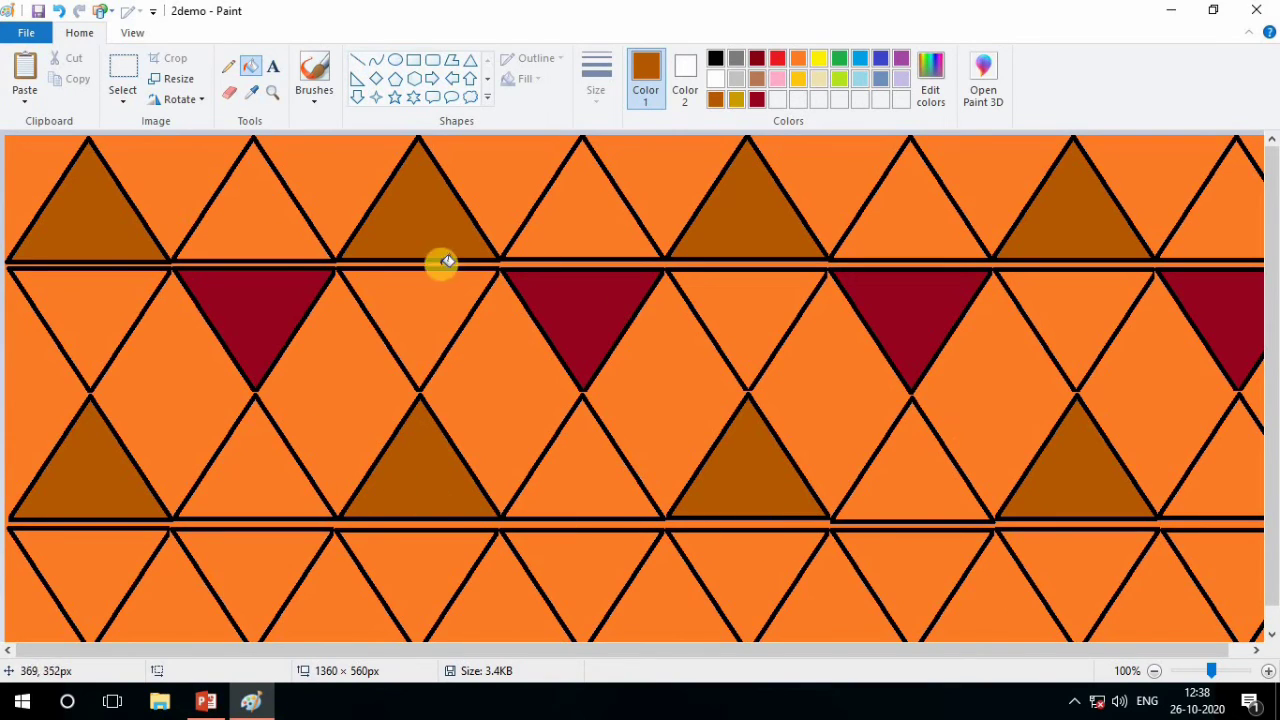
# Fill the second, fourth, sixth and eighth inverted triangles of the fourth row with the custom crimson
pyautogui.click(757, 100)
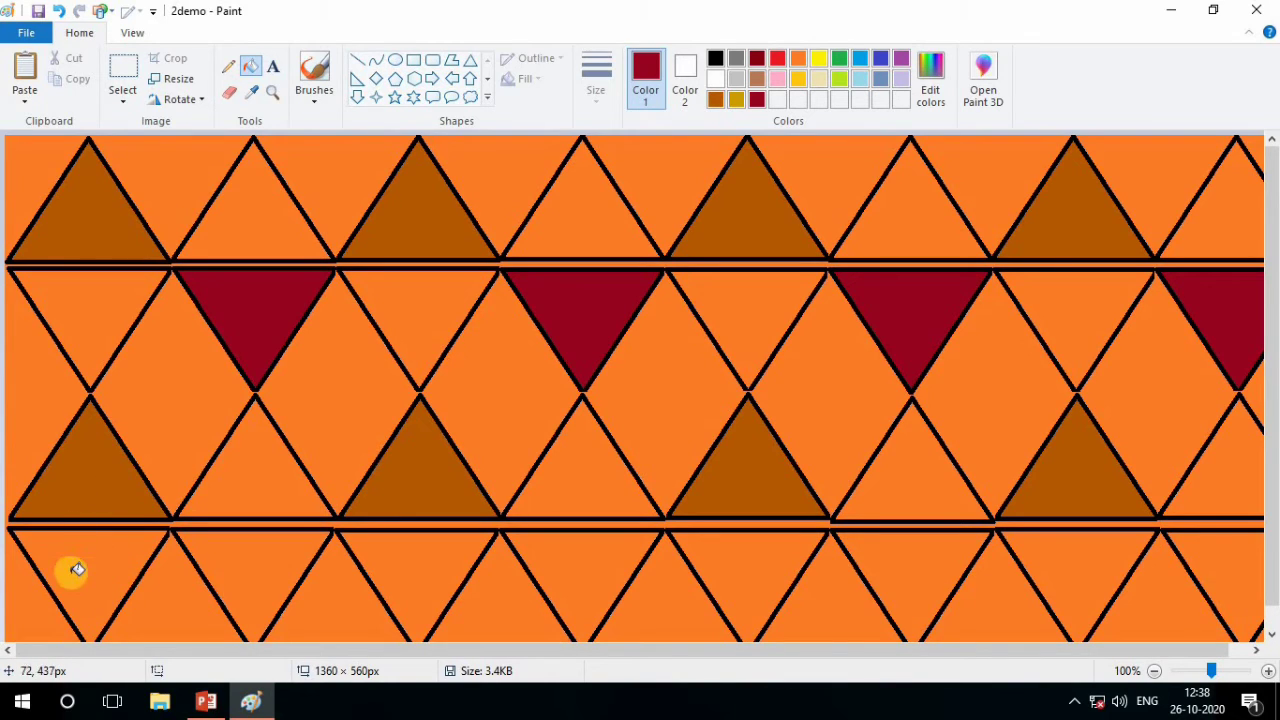
pyautogui.click(265, 580)
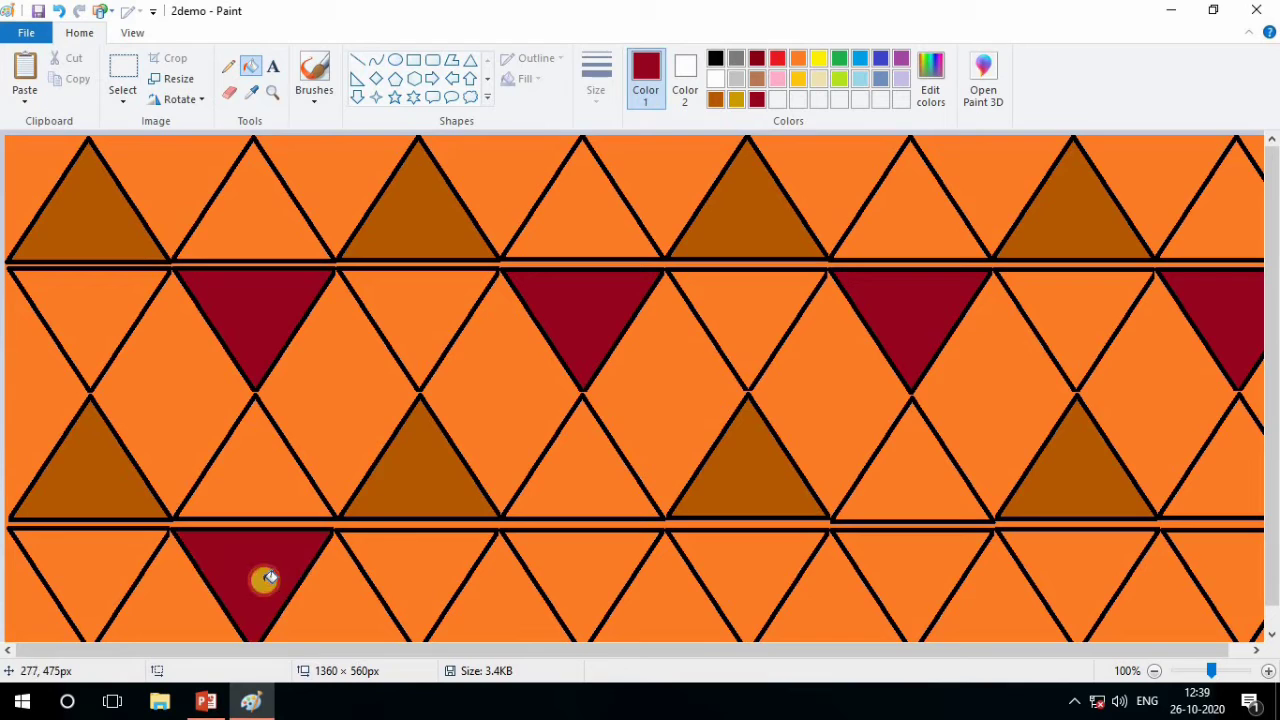
pyautogui.click(577, 560)
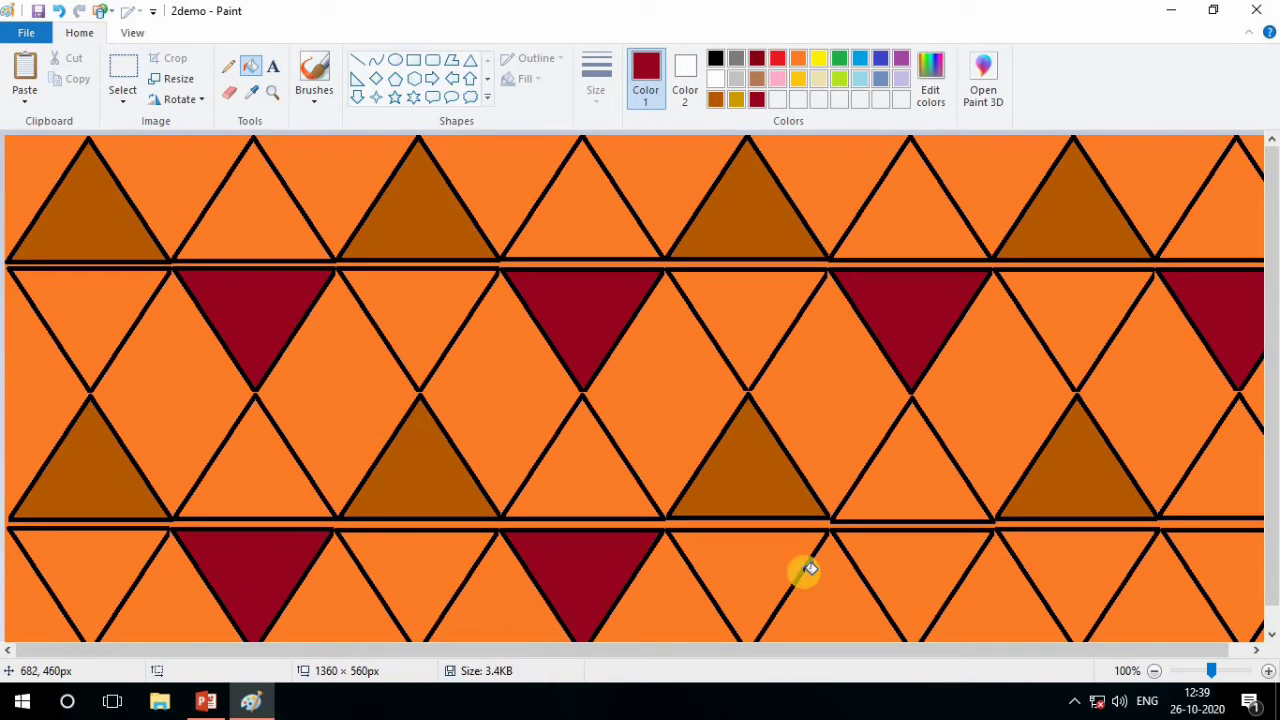
pyautogui.click(899, 572)
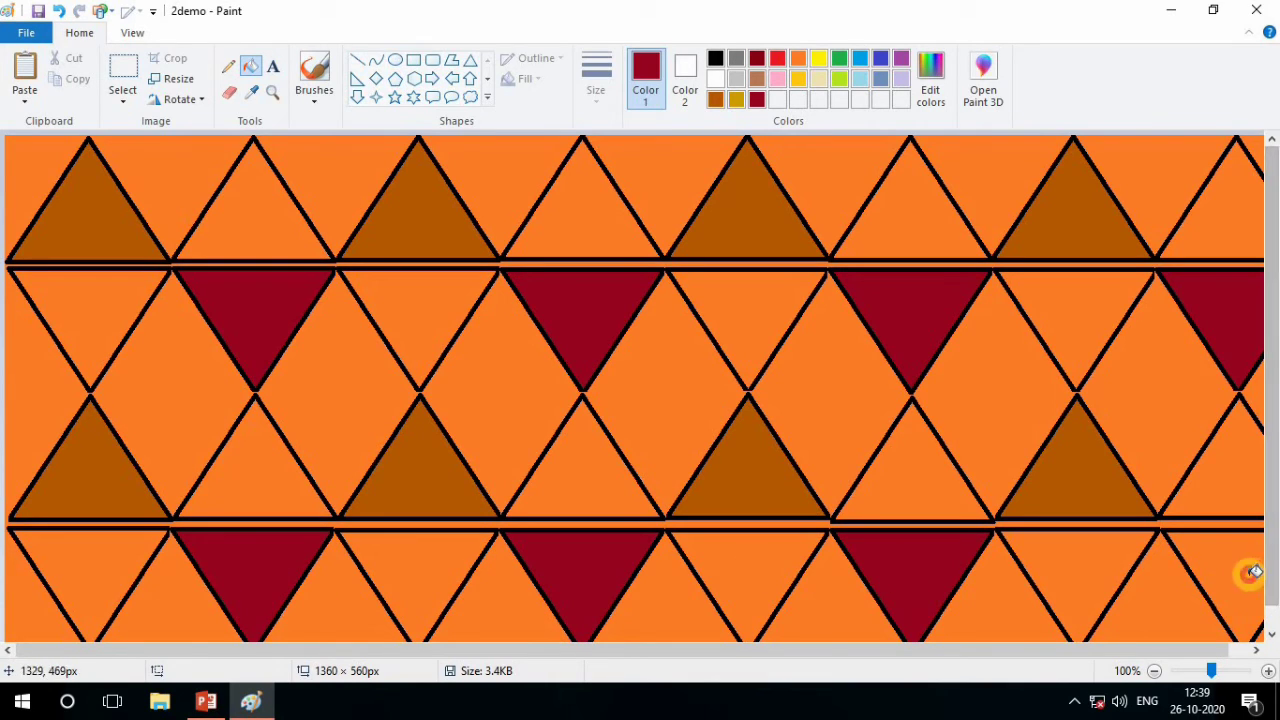
pyautogui.click(1243, 575)
# Fill the connected background between the triangles of the second, third and fourth rows with the standard light yellow
pyautogui.scroll(-1, 1164, 580)
pyautogui.scroll(1, 1073, 580)
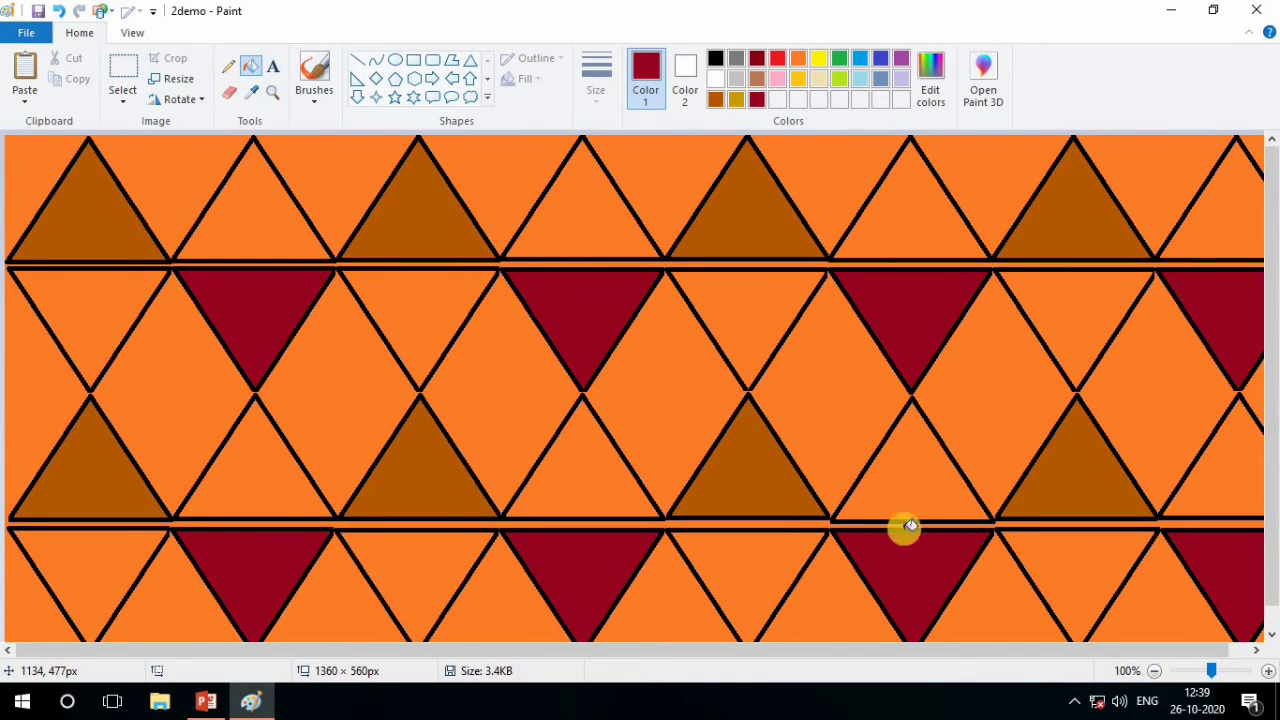
pyautogui.scroll(-1, 486, 471)
pyautogui.scroll(1, 381, 474)
pyautogui.scroll(-1, 380, 475)
pyautogui.scroll(1, 381, 476)
pyautogui.click(818, 80)
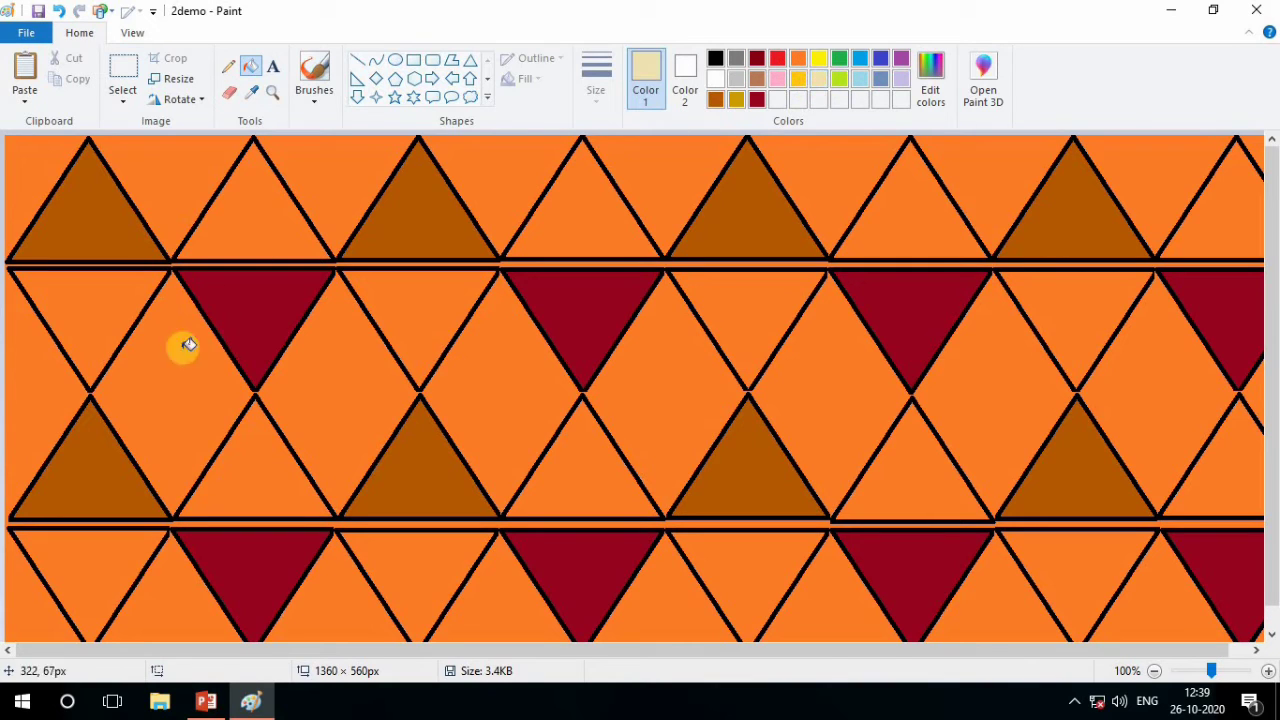
pyautogui.click(160, 384)
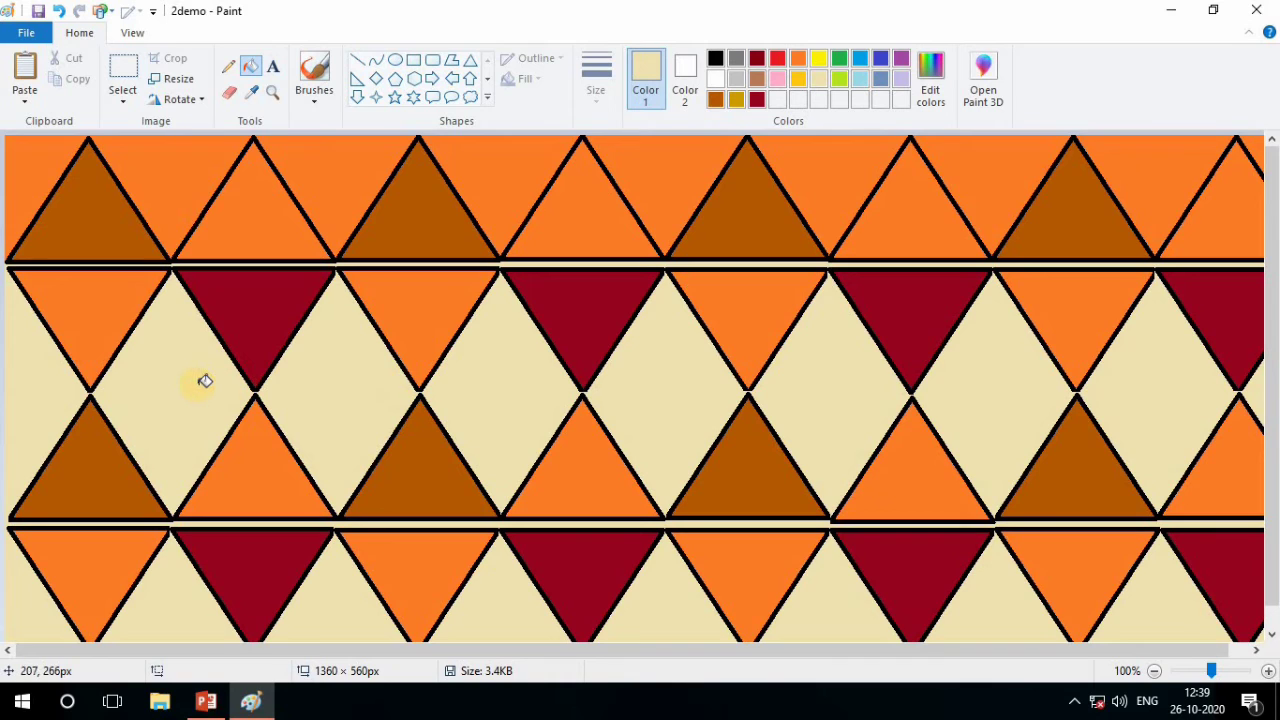
pyautogui.scroll(-1, 929, 603)
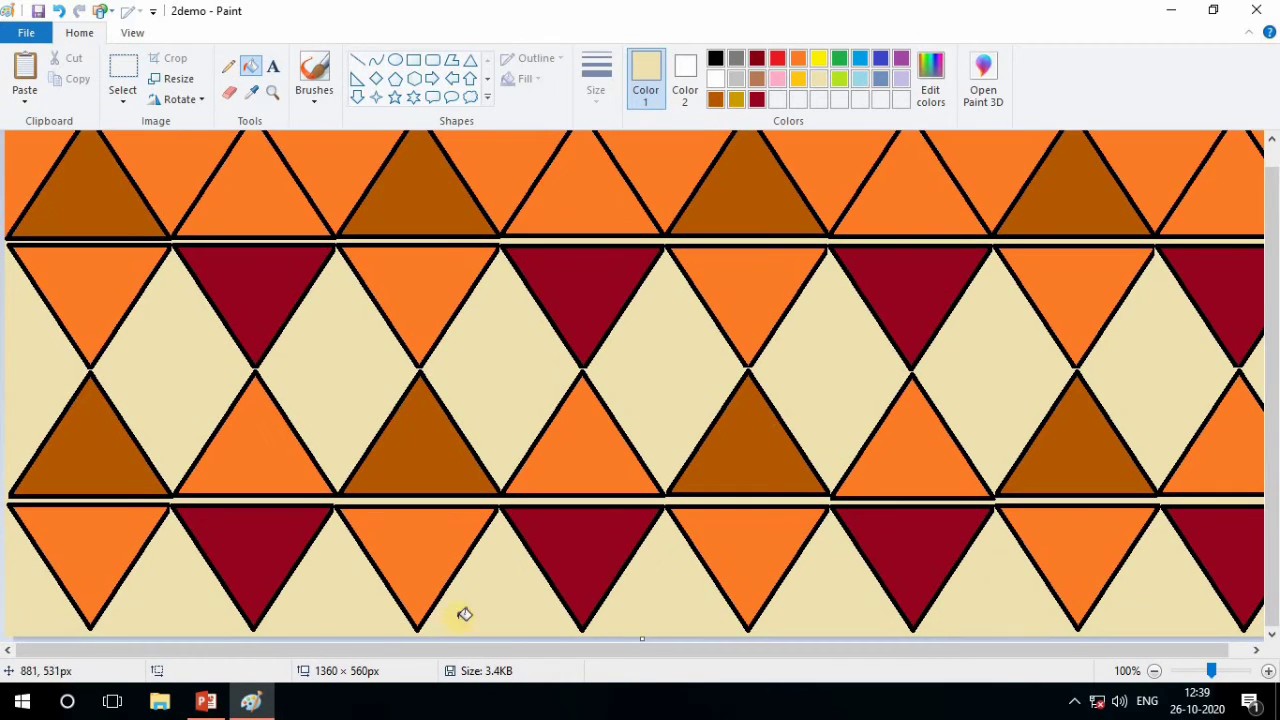
pyautogui.scroll(1, 1063, 554)
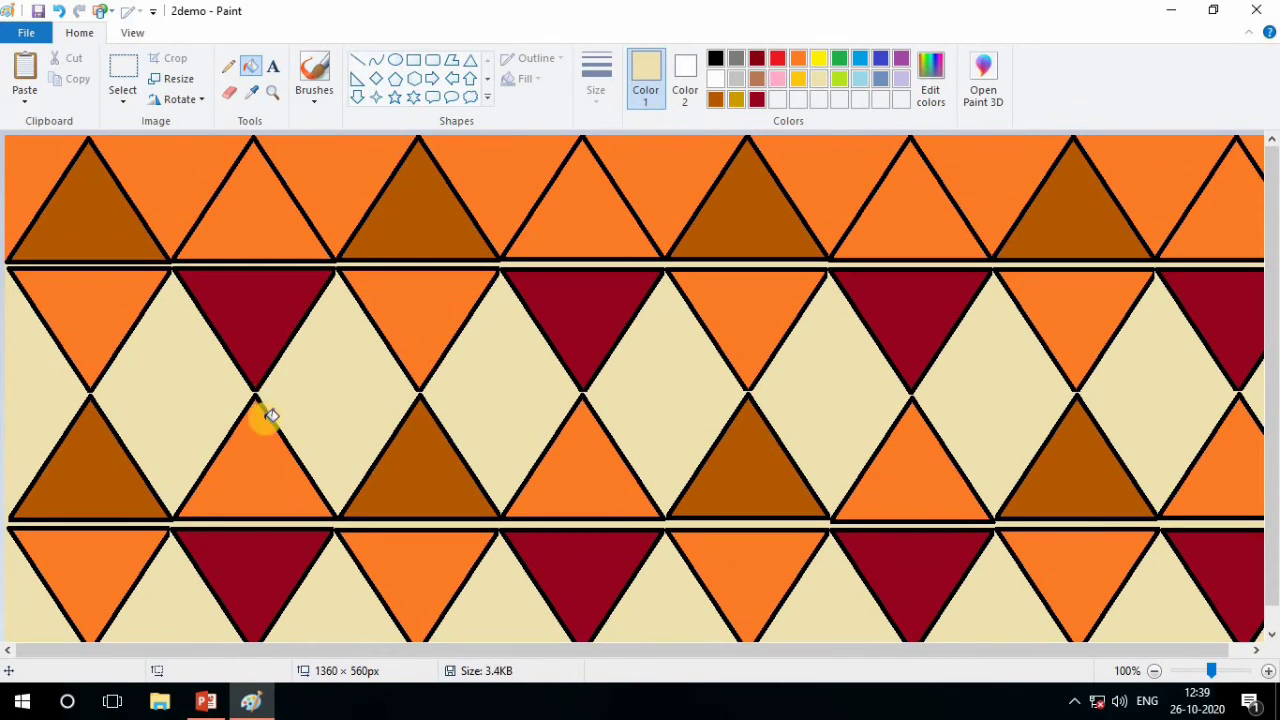
# Examine the pattern at 50%, 200% and 100% zoom, looking at the outlines and the gaps between the triangles
pyautogui.click(133, 33)
pyautogui.click(62, 86)
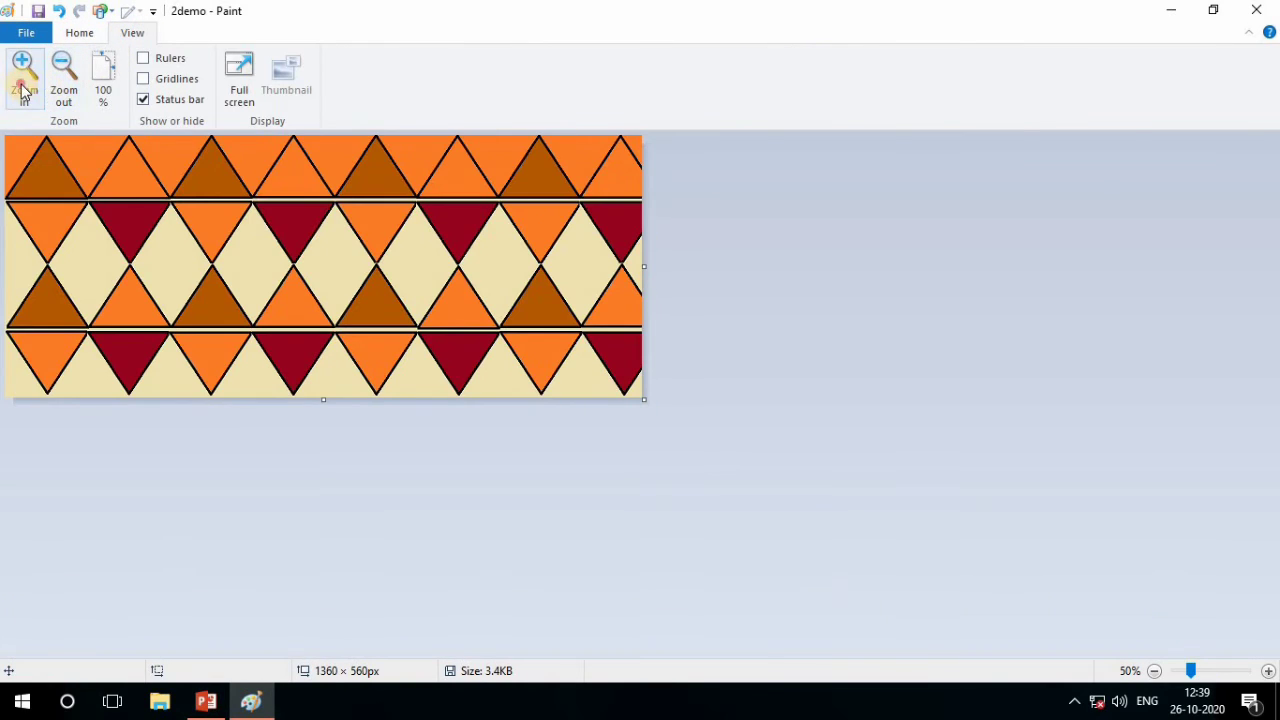
pyautogui.click(24, 90)
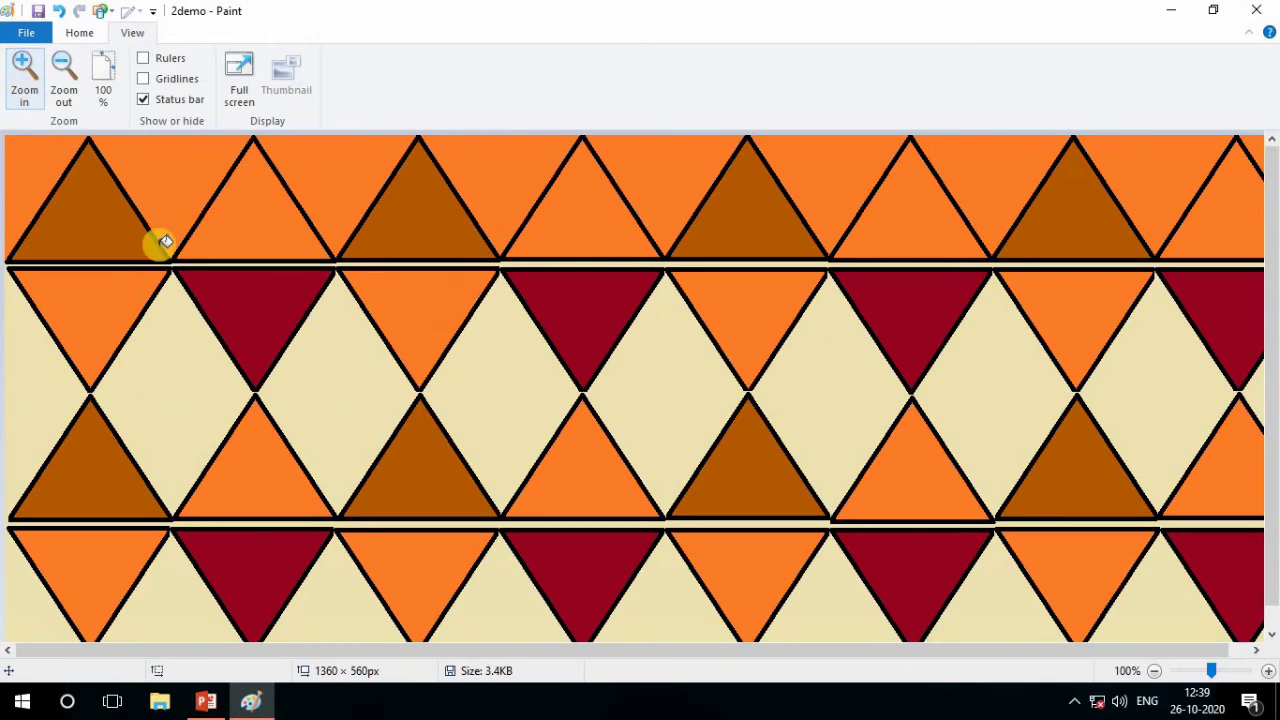
pyautogui.click(25, 87)
pyautogui.scroll(-5, 297, 427)
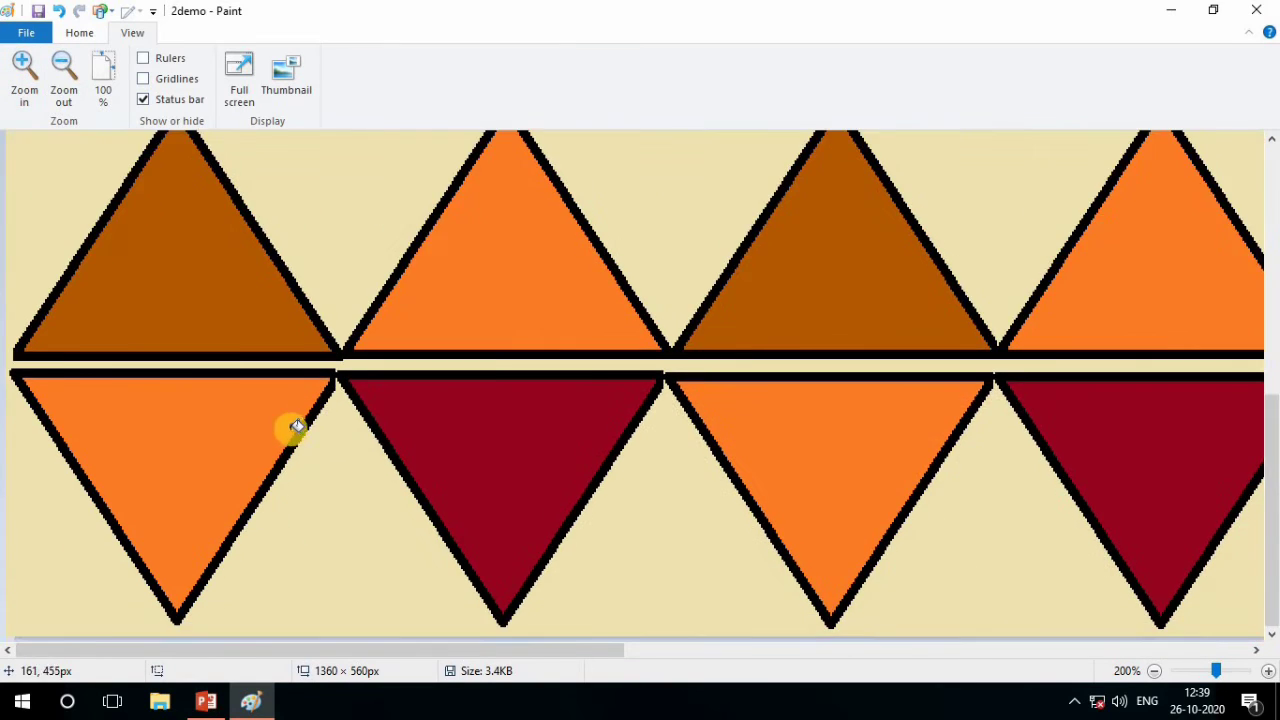
pyautogui.scroll(2, 297, 427)
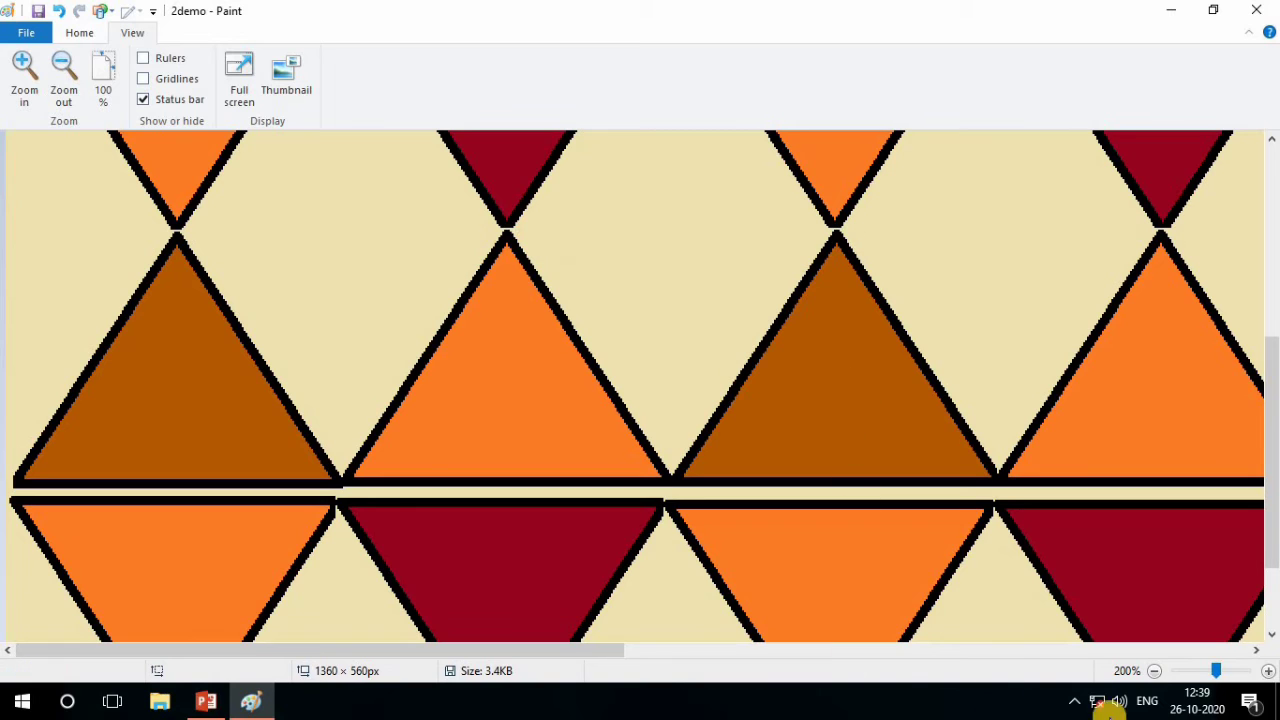
pyautogui.moveTo(1216, 671); pyautogui.dragTo(1206, 671)
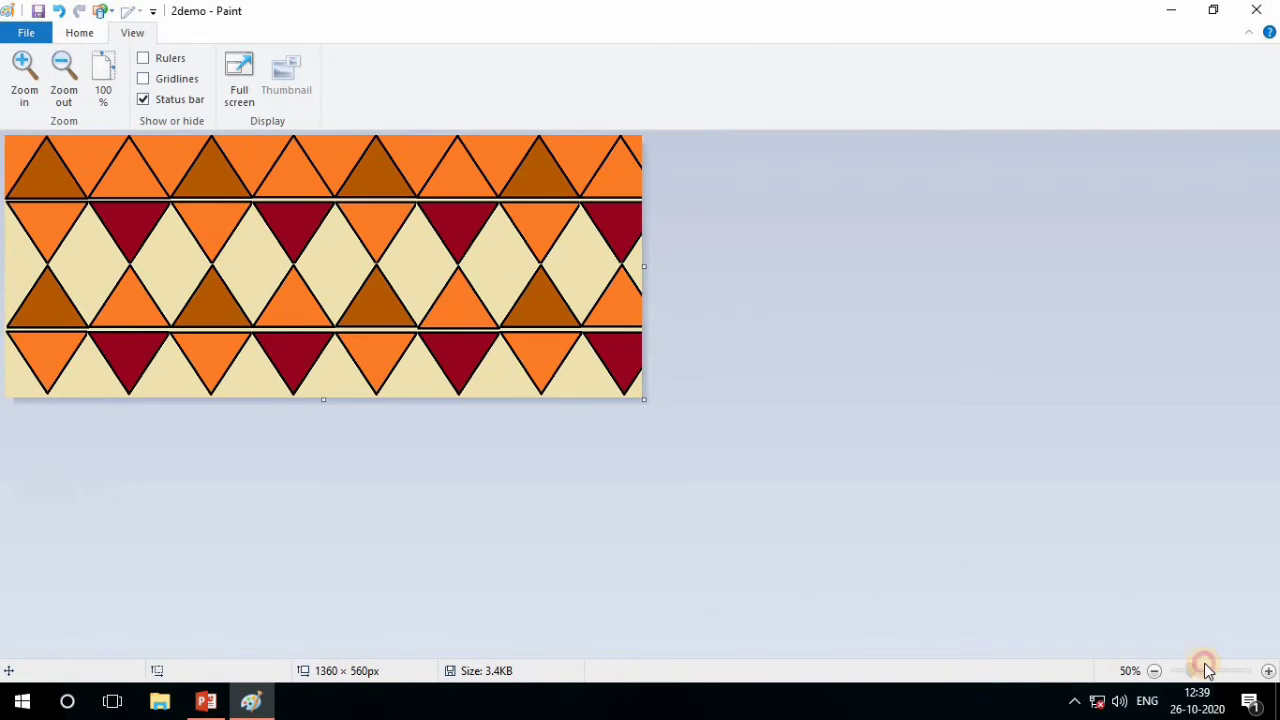
pyautogui.click(1212, 670)
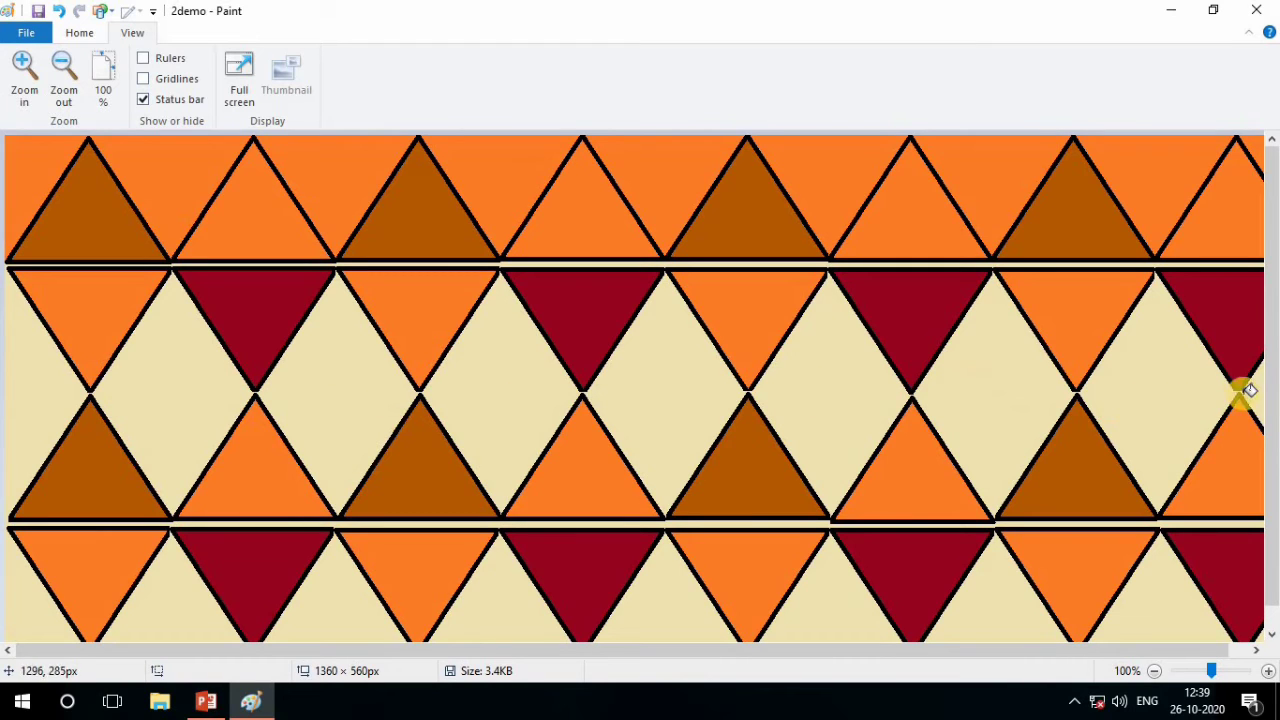
pyautogui.moveTo(1185, 648); pyautogui.dragTo(826, 636)
pyautogui.scroll(-1, 264, 295)
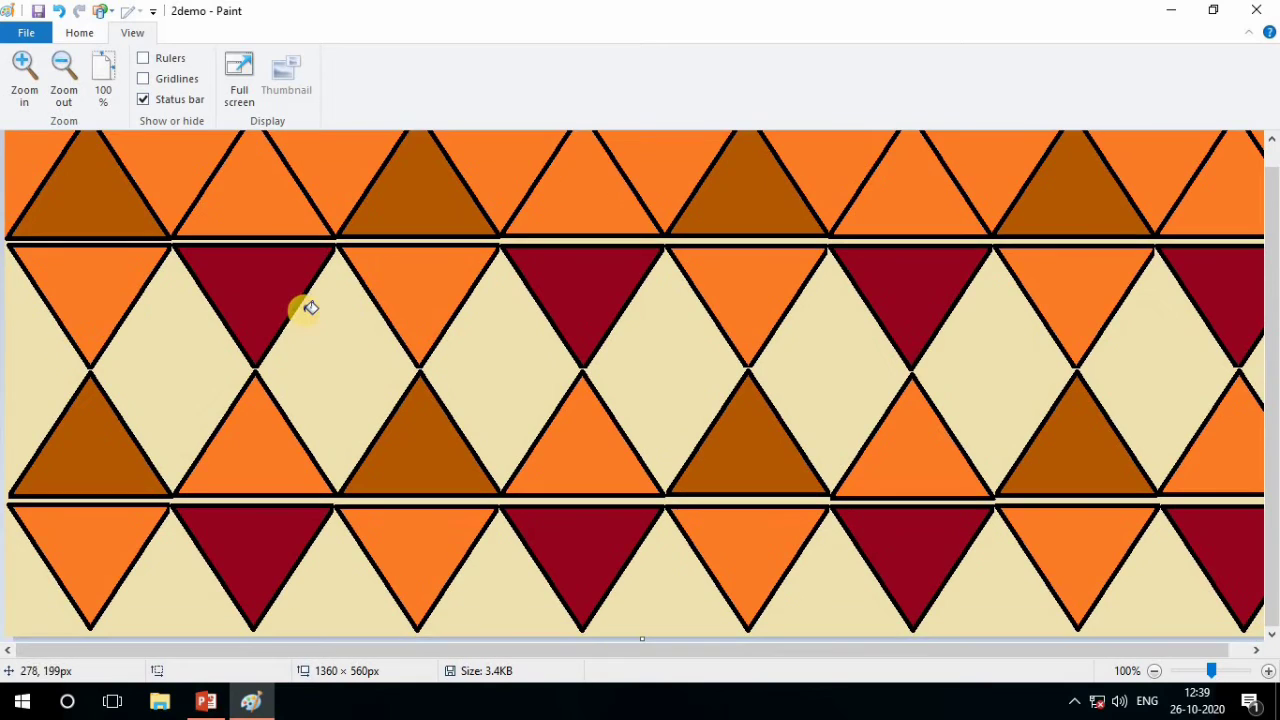
pyautogui.scroll(1, 290, 361)
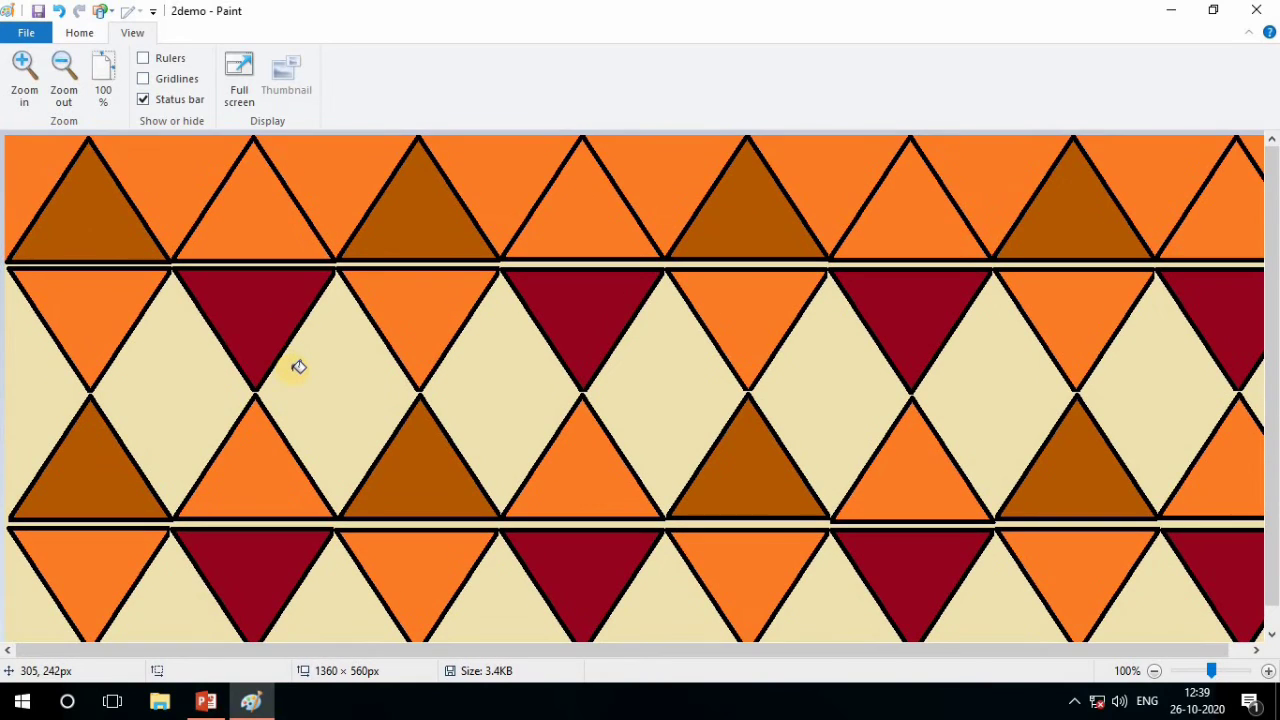
# With the Pencil in black at 200% zoom, close the outline gaps at the canvas's left edge and between the second- and third-row triangle tips
pyautogui.click(80, 36)
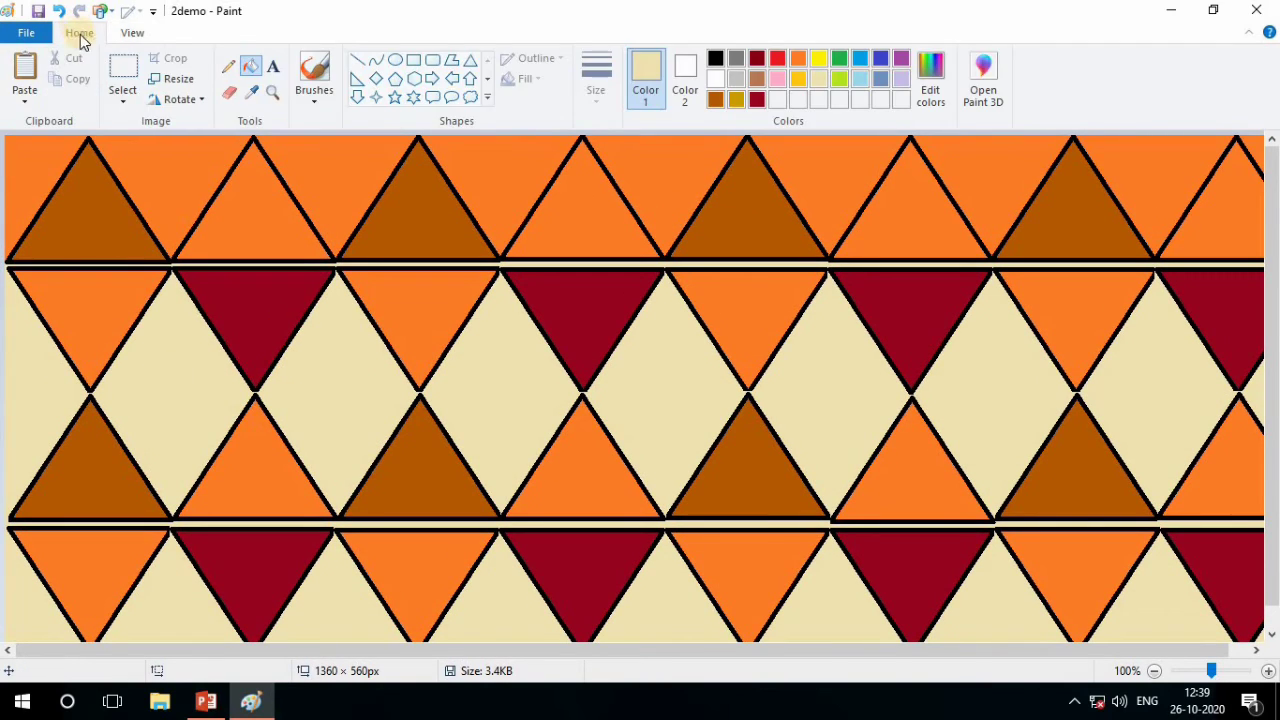
pyautogui.click(231, 72)
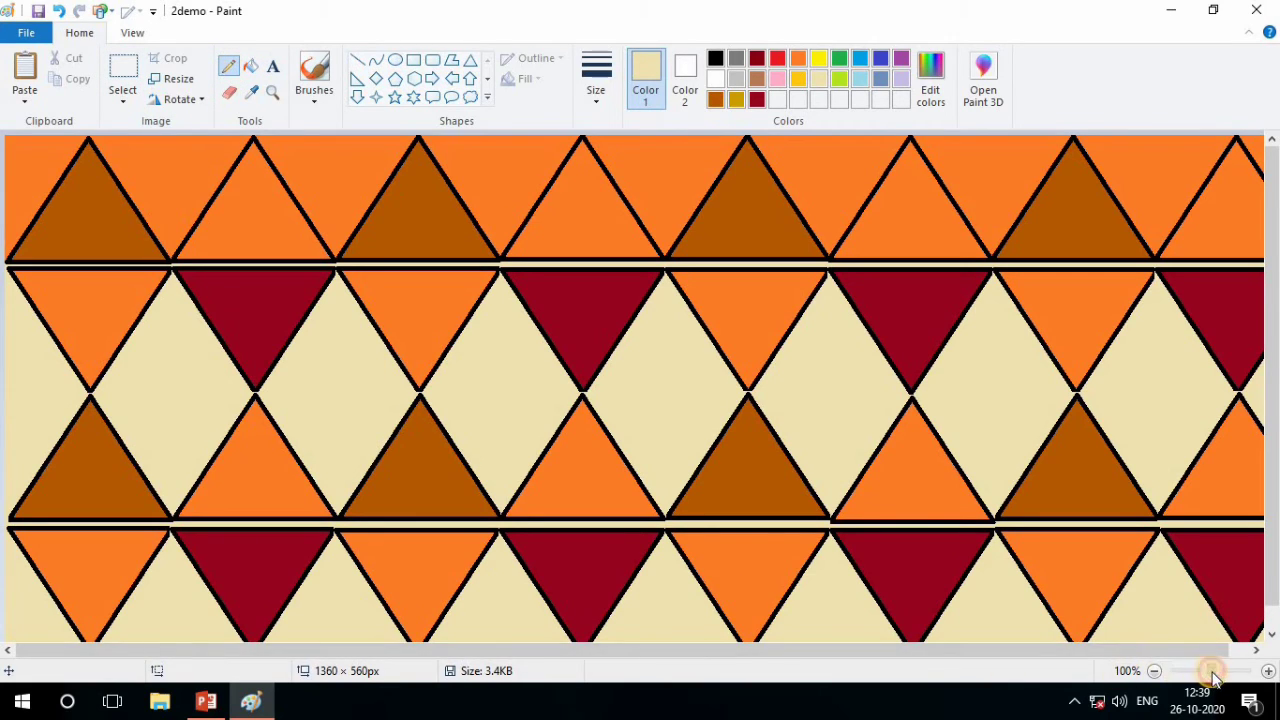
pyautogui.moveTo(1213, 678); pyautogui.dragTo(1217, 676)
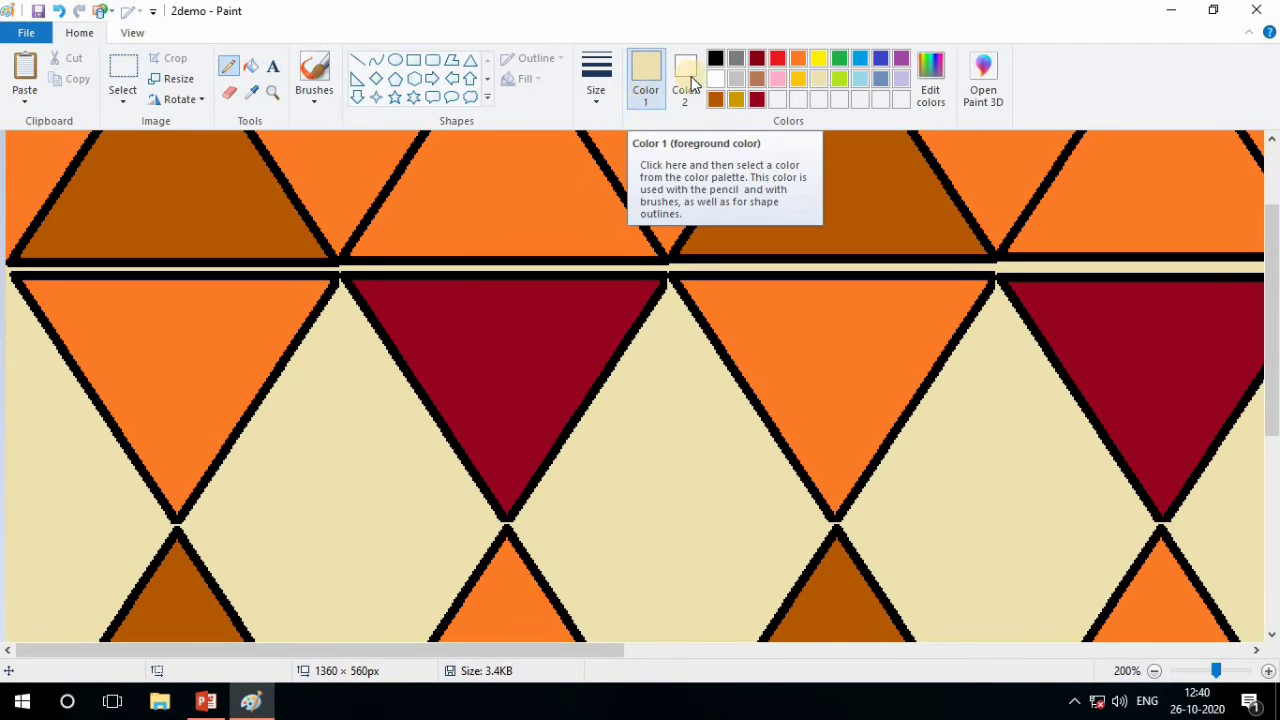
pyautogui.click(713, 57)
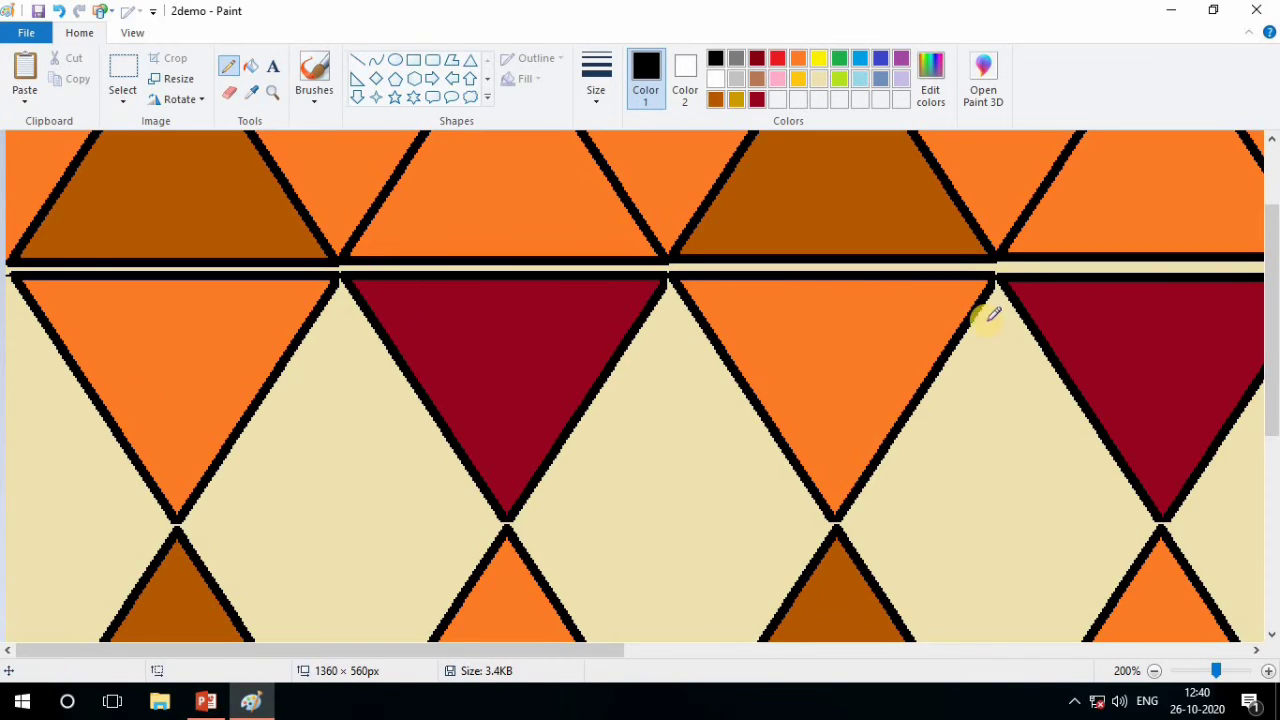
pyautogui.scroll(-2, 880, 370)
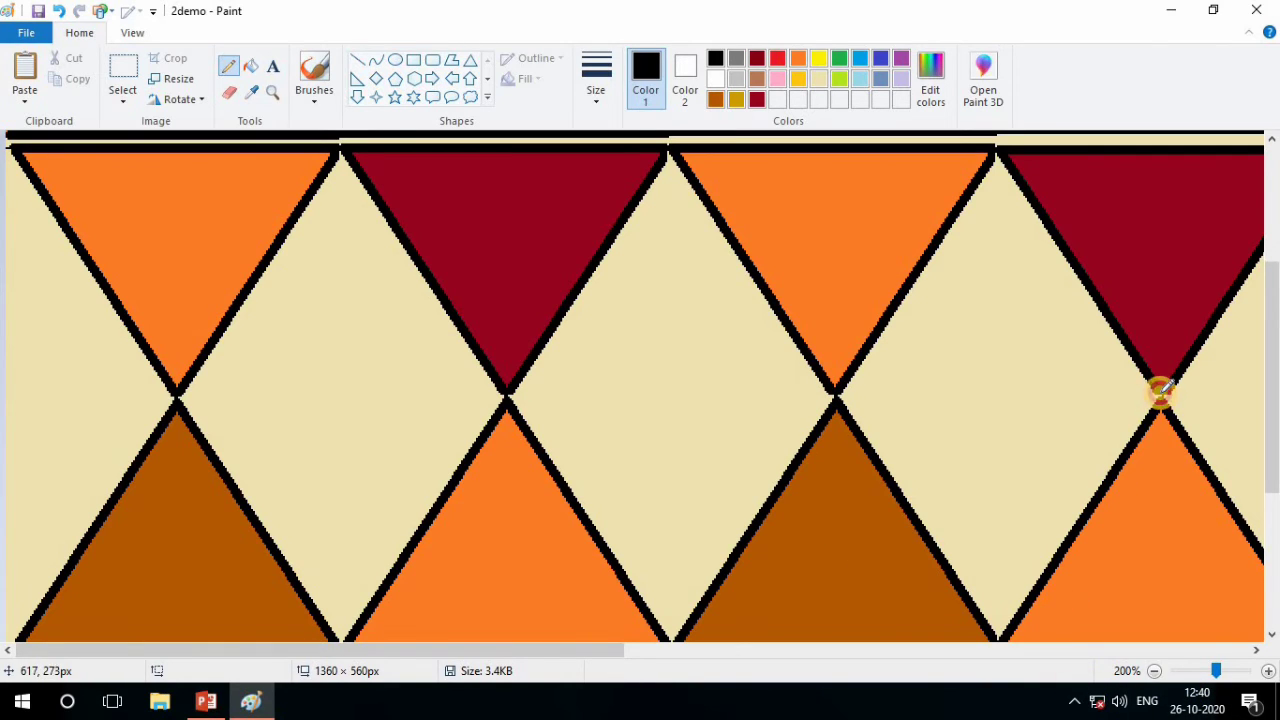
pyautogui.scroll(-2, 793, 505)
pyautogui.scroll(-2, 793, 505)
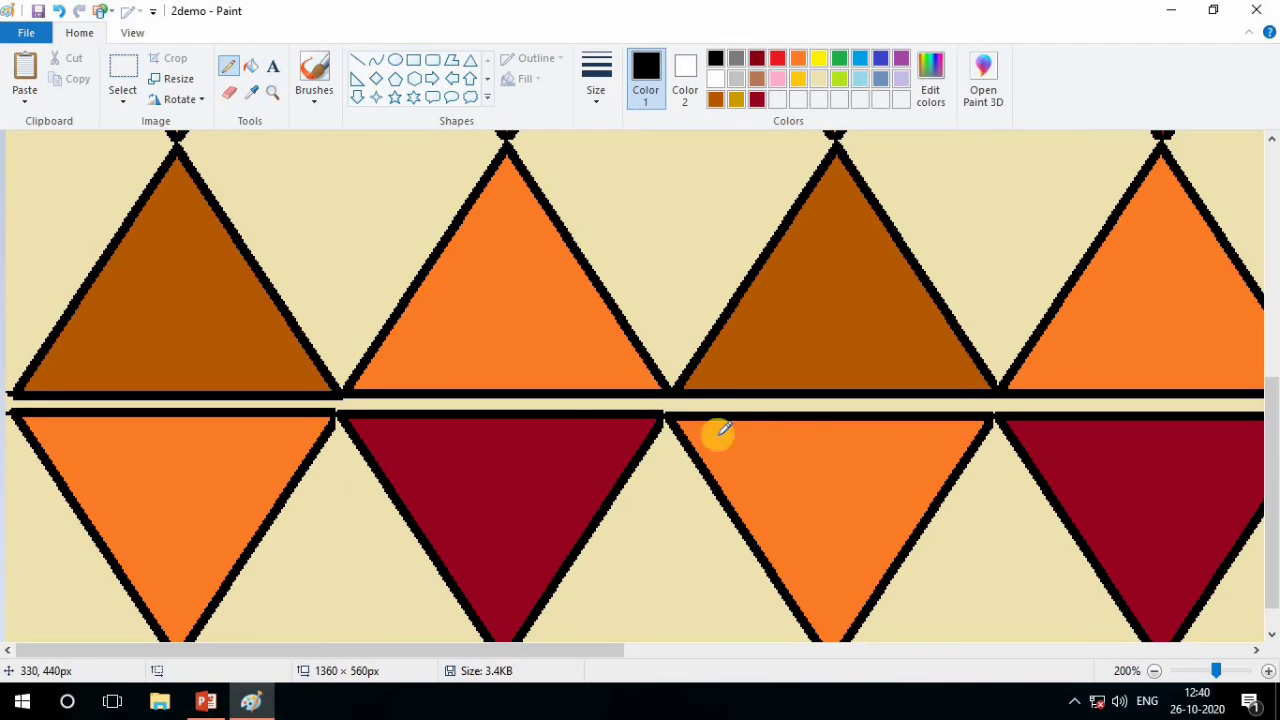
# Draw short black pencil lines from the tips of the fourth row's first four inverted triangles to the canvas's lower edge
pyautogui.scroll(-1, 830, 431)
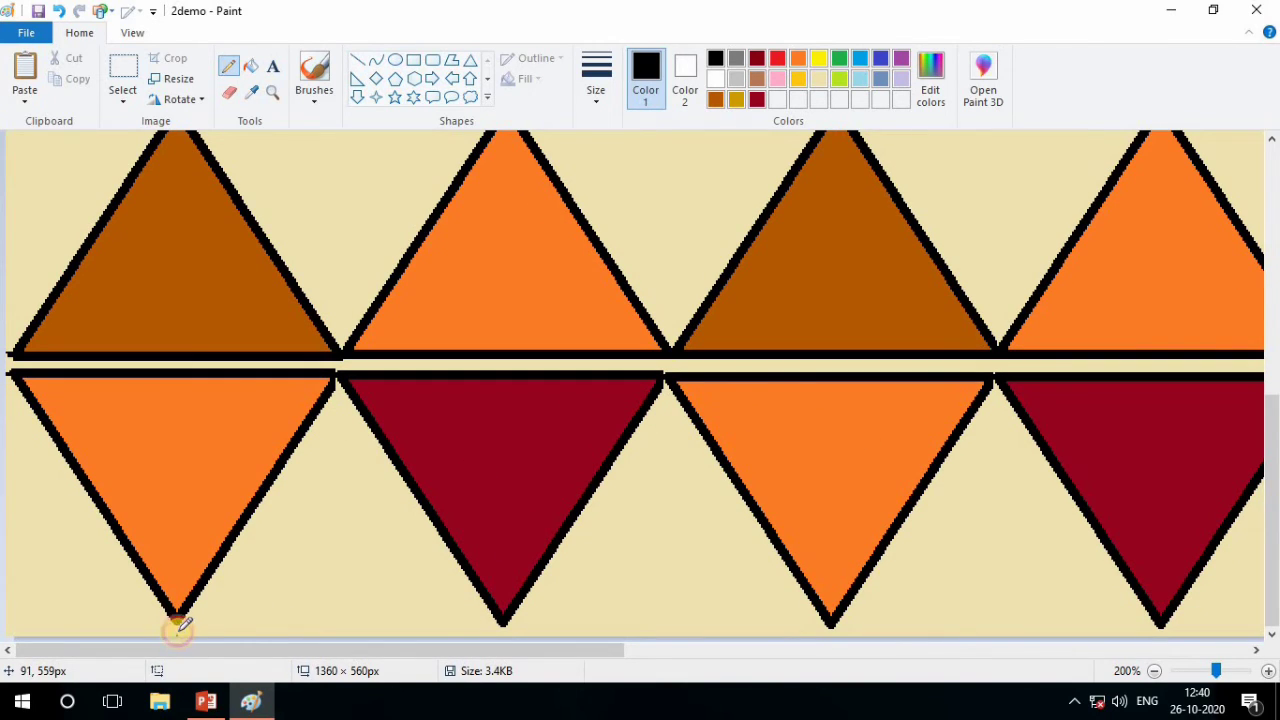
pyautogui.moveTo(178, 632); pyautogui.dragTo(177, 625)
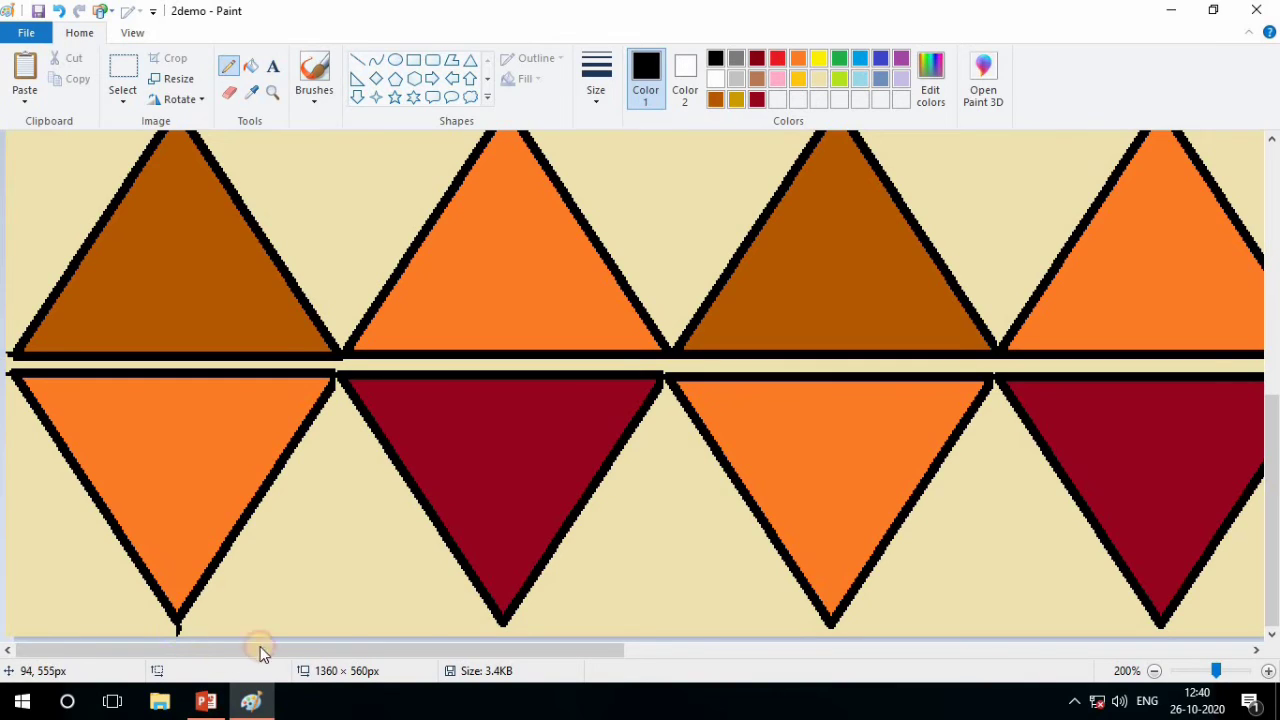
pyautogui.click(501, 622)
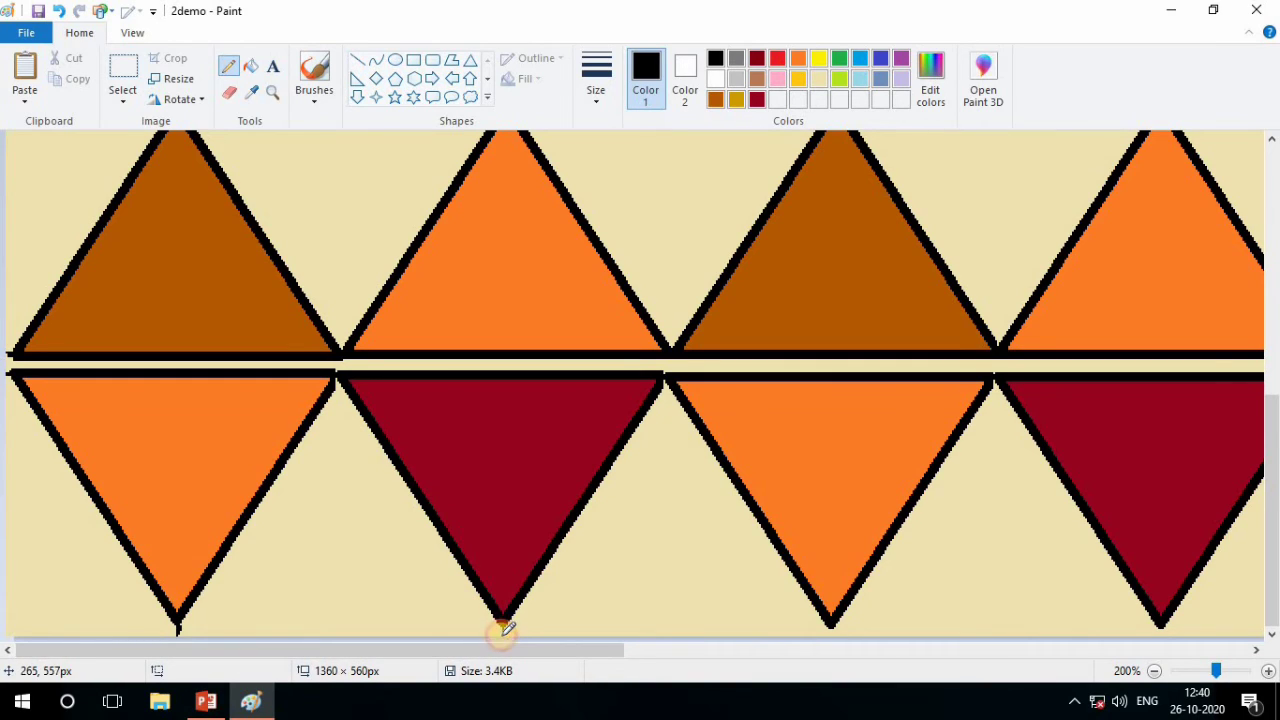
pyautogui.click(830, 625)
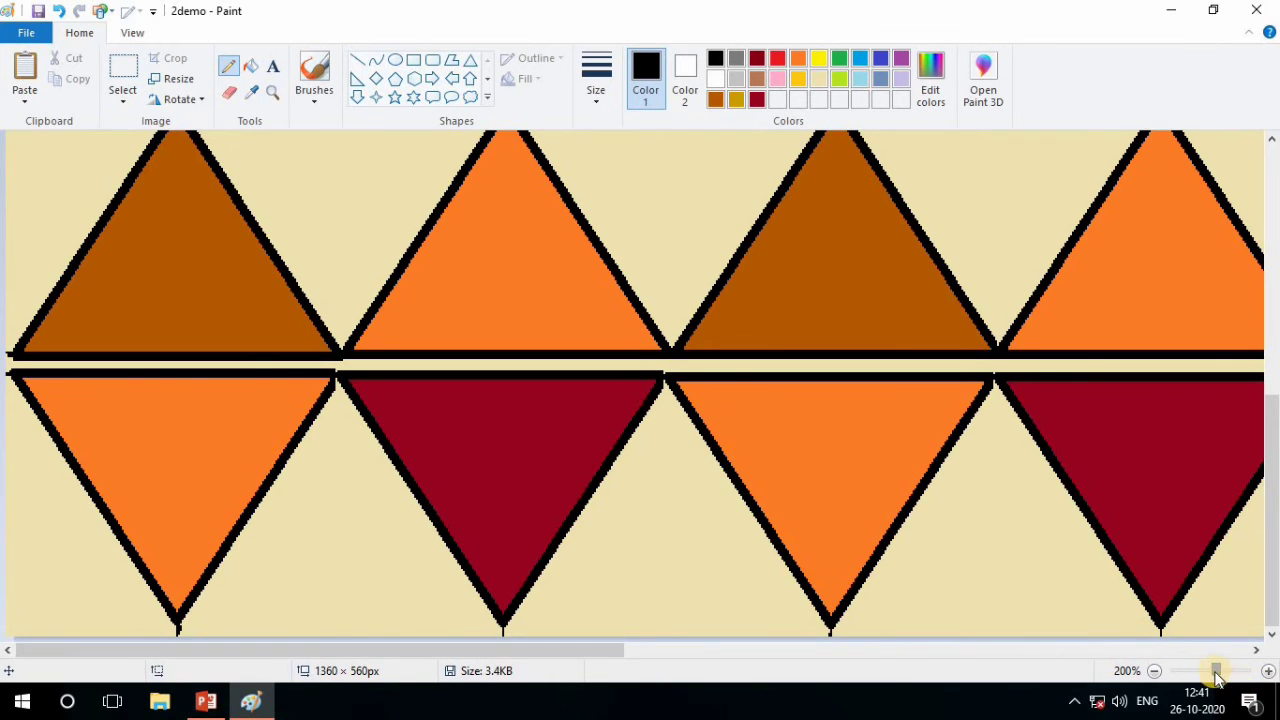
pyautogui.moveTo(1209, 678); pyautogui.dragTo(1205, 678)
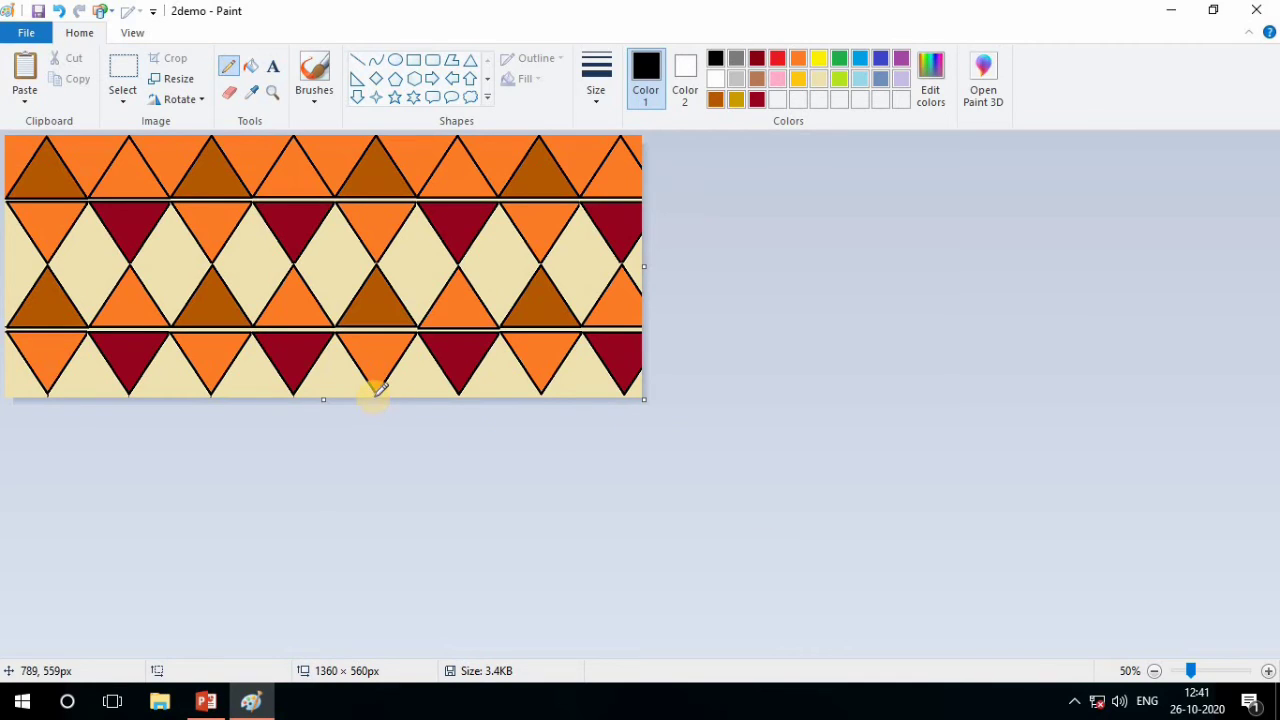
# Extend the tips of the fourth row's remaining inverted triangles to the canvas's lower edge with short black pencil lines
pyautogui.click(1205, 676)
pyautogui.scroll(-1, 1018, 611)
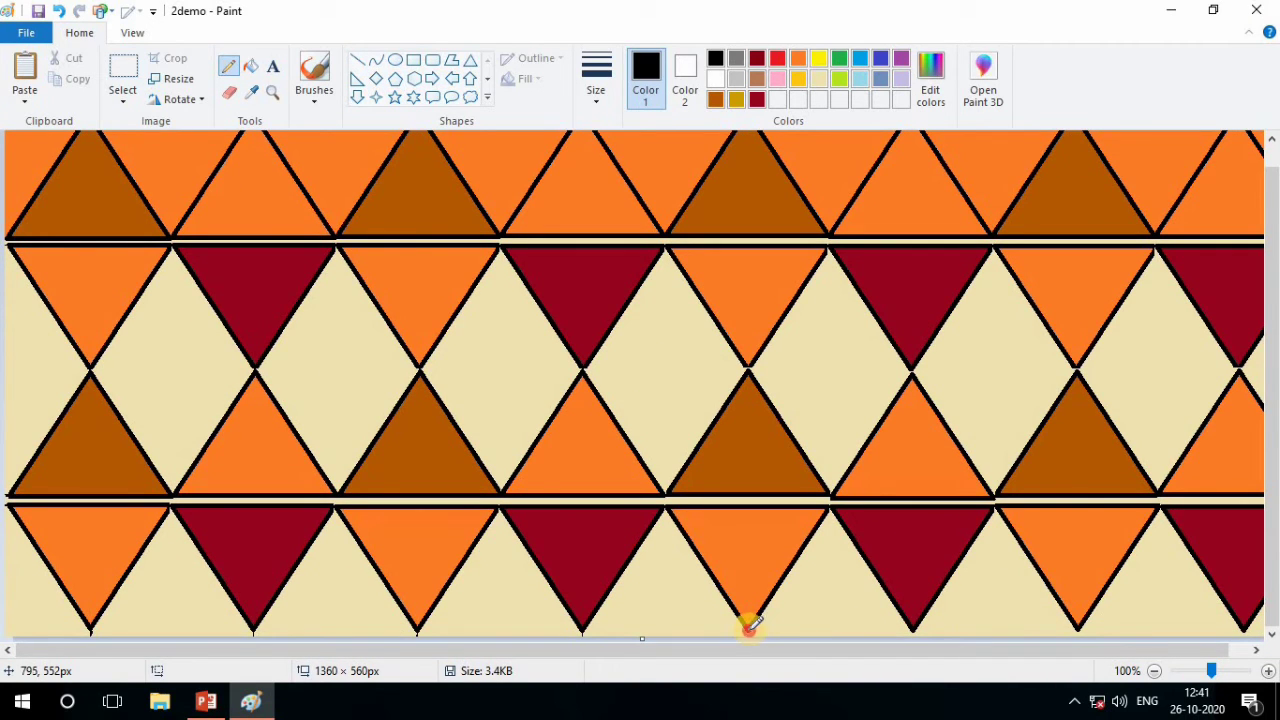
pyautogui.click(913, 626)
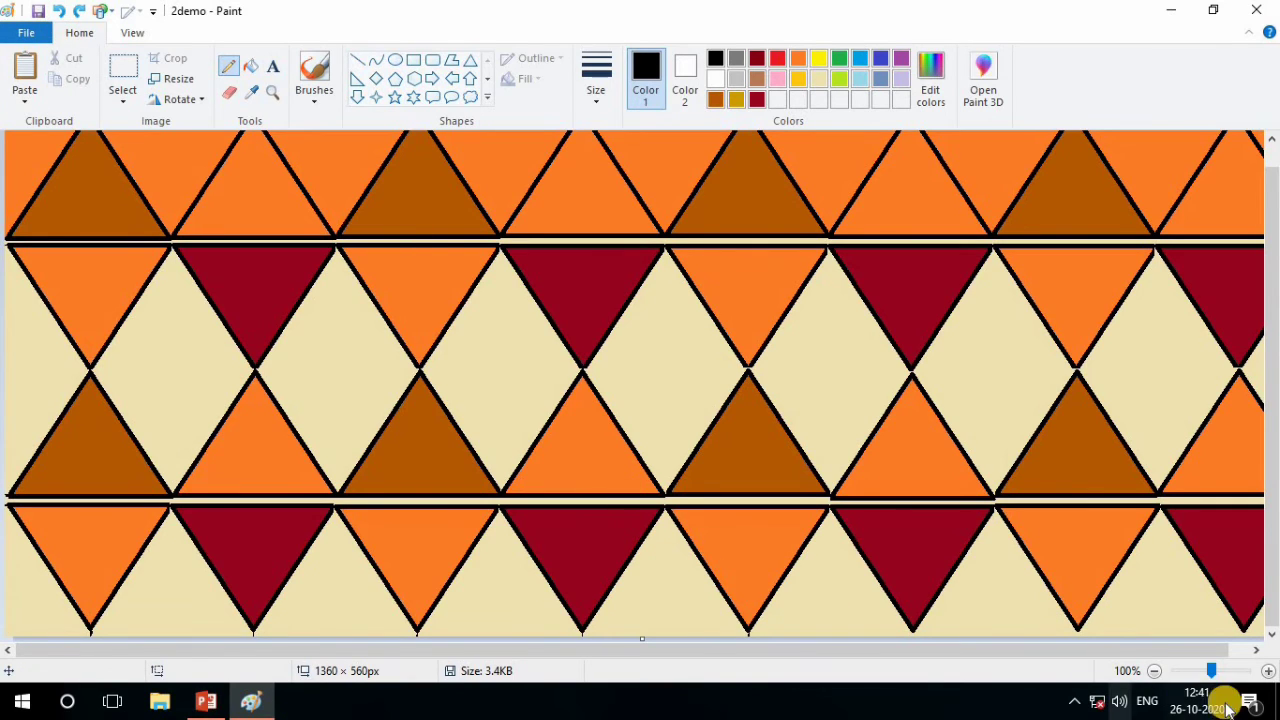
pyautogui.click(1214, 670)
pyautogui.scroll(-4, 930, 586)
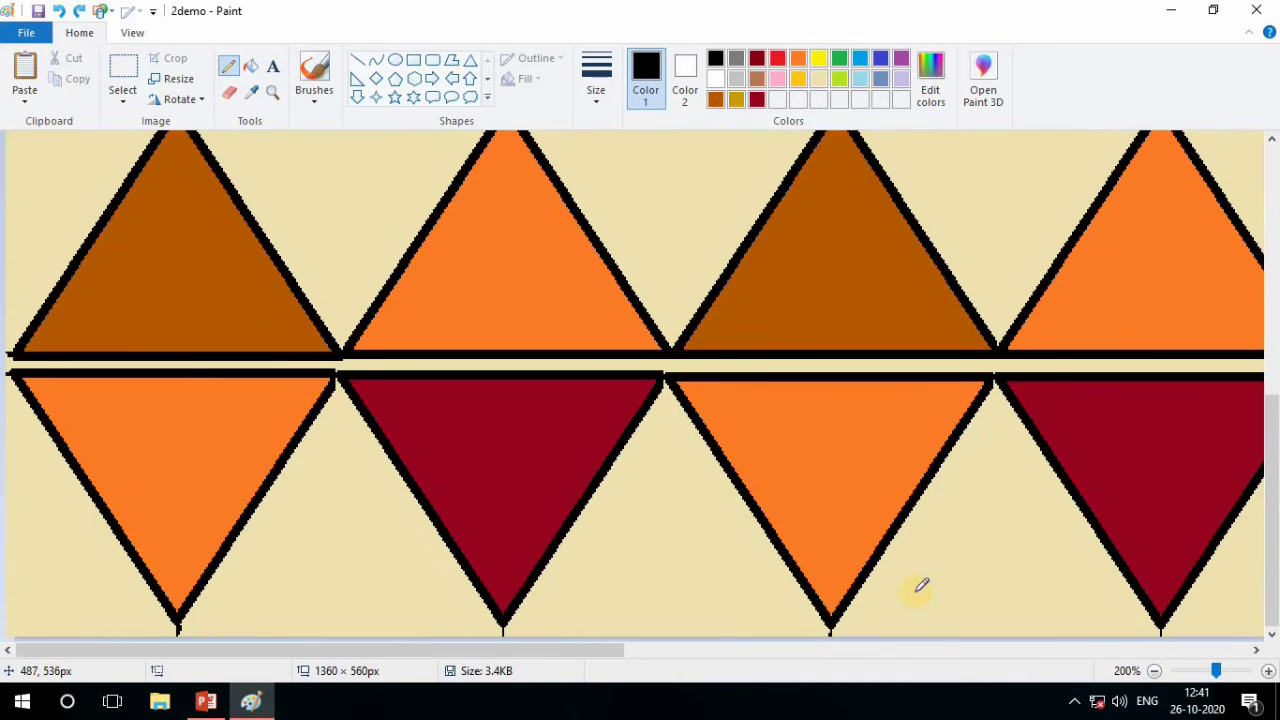
pyautogui.moveTo(606, 651)
pyautogui.mouseDown()
pyautogui.moveTo(971, 677)
pyautogui.moveTo(1029, 651)
pyautogui.moveTo(957, 651)
pyautogui.moveTo(943, 622)
pyautogui.moveTo(943, 640)
pyautogui.moveTo(1046, 651)
pyautogui.mouseUp()
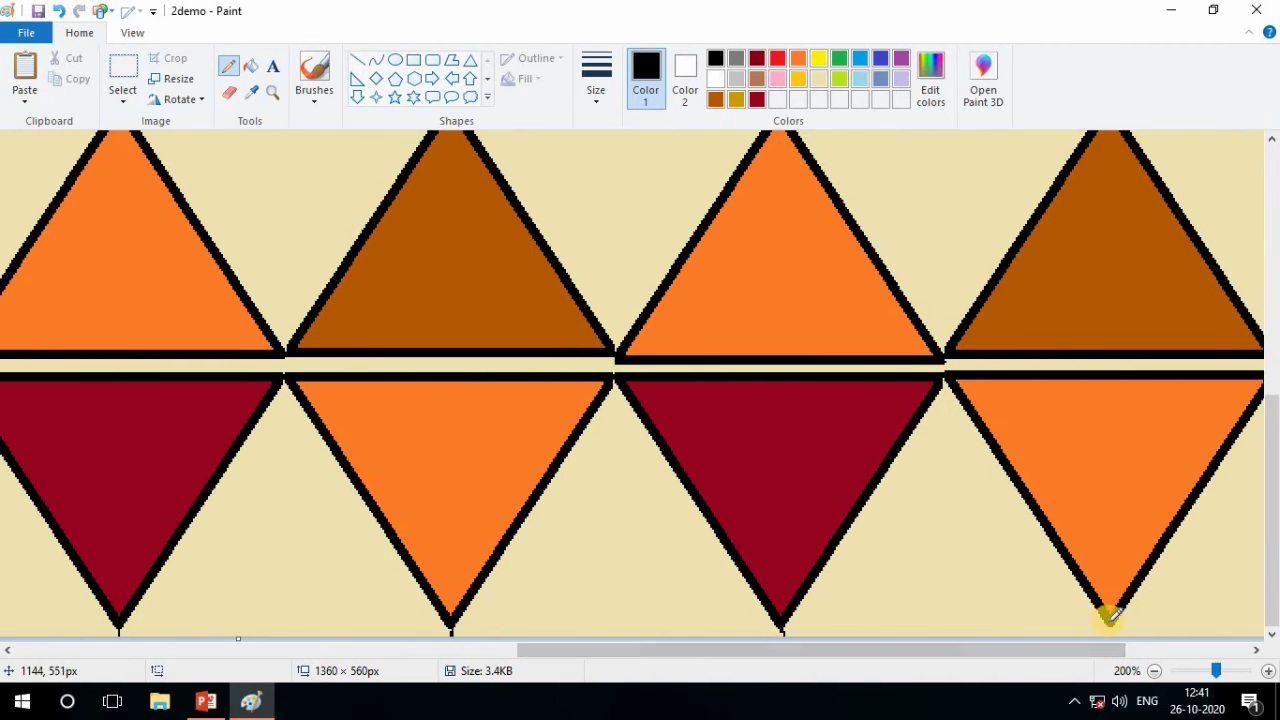
pyautogui.moveTo(1110, 613)
pyautogui.mouseDown()
pyautogui.moveTo(1109, 634)
pyautogui.moveTo(1074, 654)
pyautogui.moveTo(1200, 663)
pyautogui.moveTo(1187, 634)
pyautogui.mouseUp()
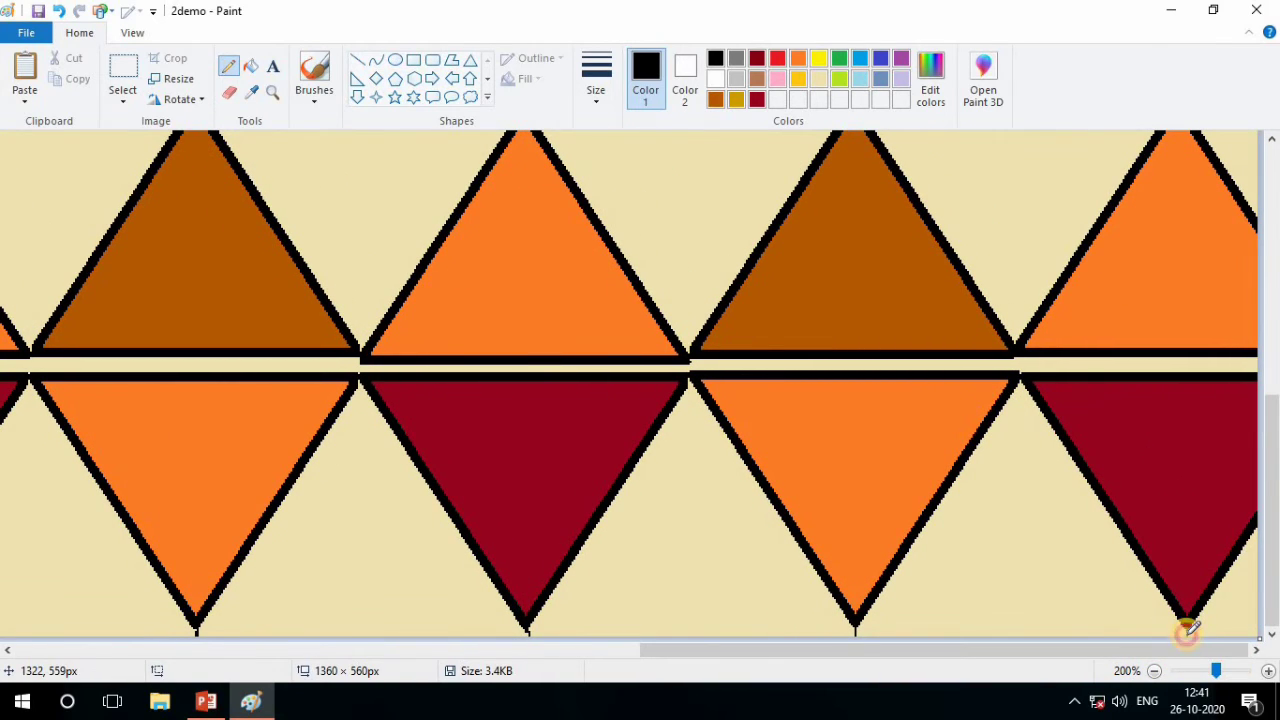
# Close the gaps between the second- and third-row triangle tips in the right half of the pattern with black pencil marks
pyautogui.scroll(5, 1273, 630)
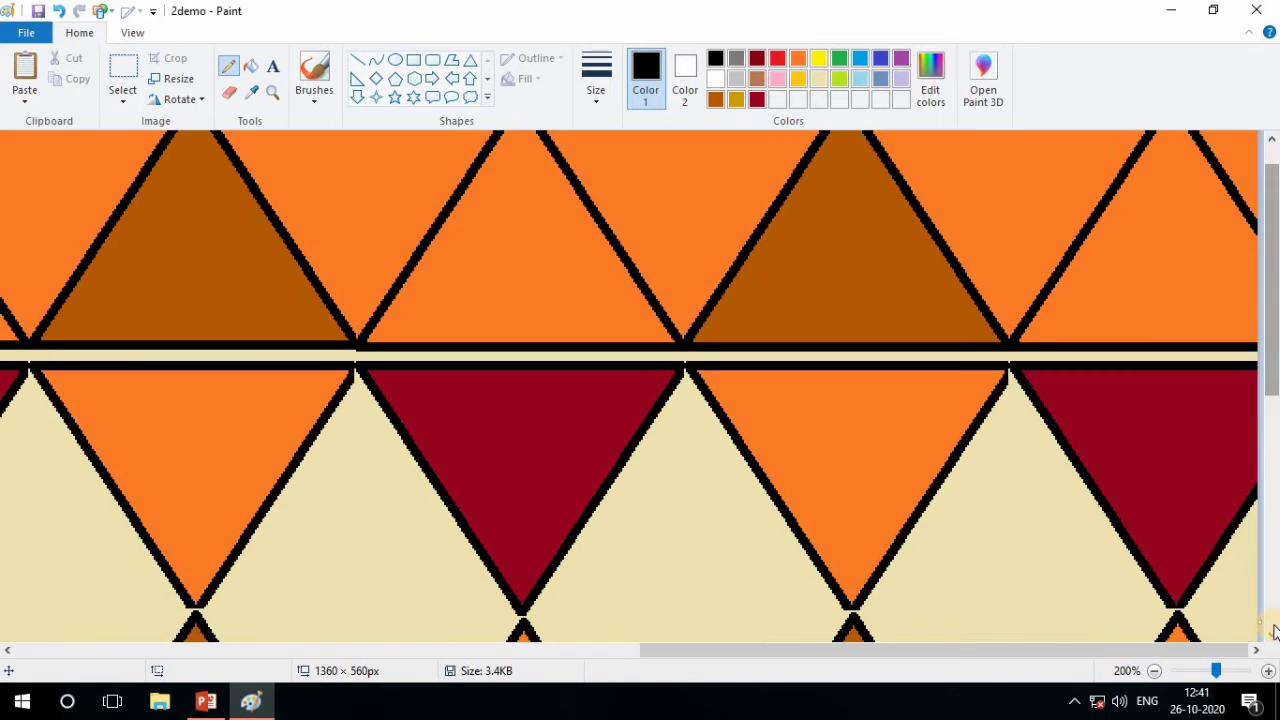
pyautogui.click(1180, 611)
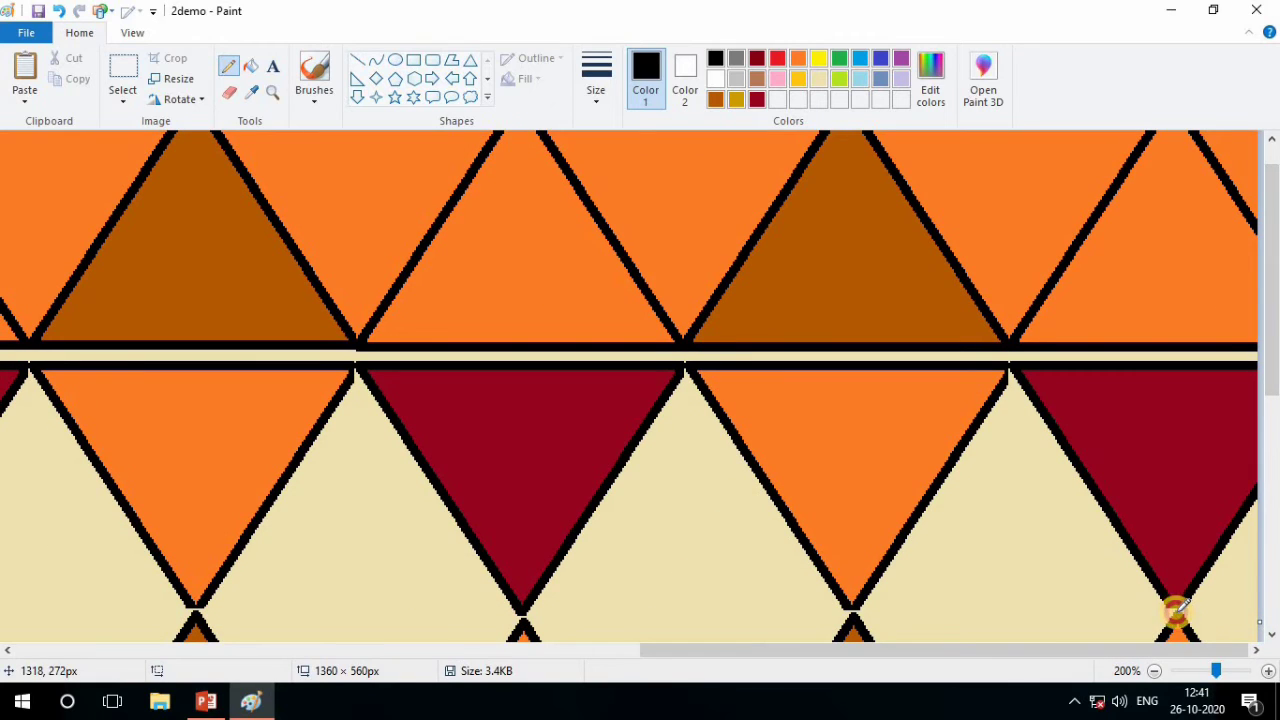
pyautogui.click(852, 611)
pyautogui.click(516, 626)
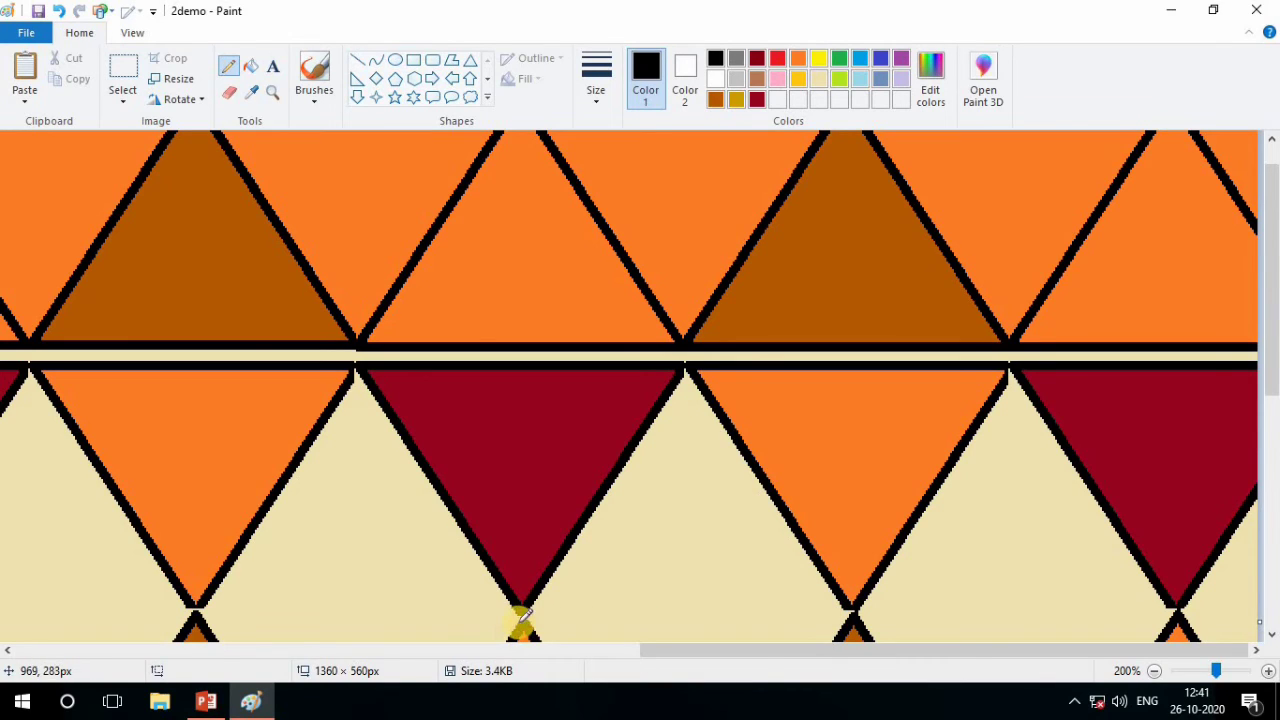
pyautogui.click(522, 610)
pyautogui.click(524, 618)
pyautogui.click(199, 615)
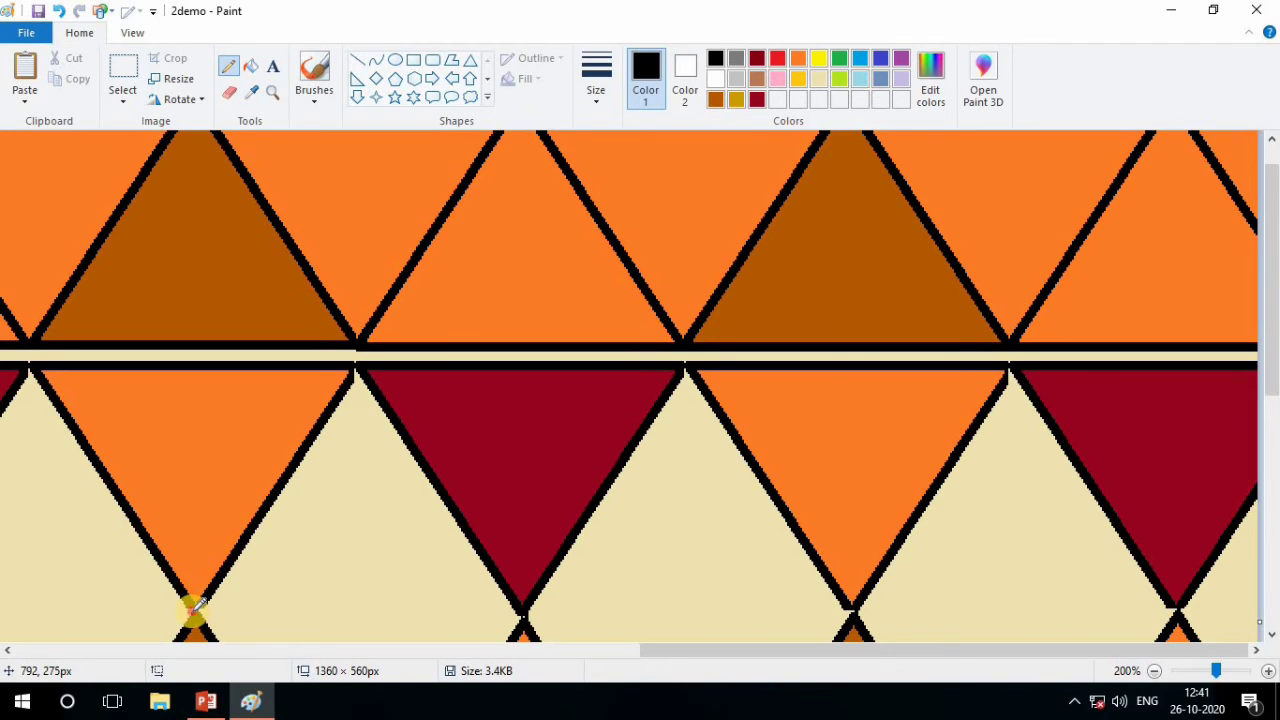
pyautogui.click(198, 604)
pyautogui.click(194, 610)
pyautogui.click(194, 607)
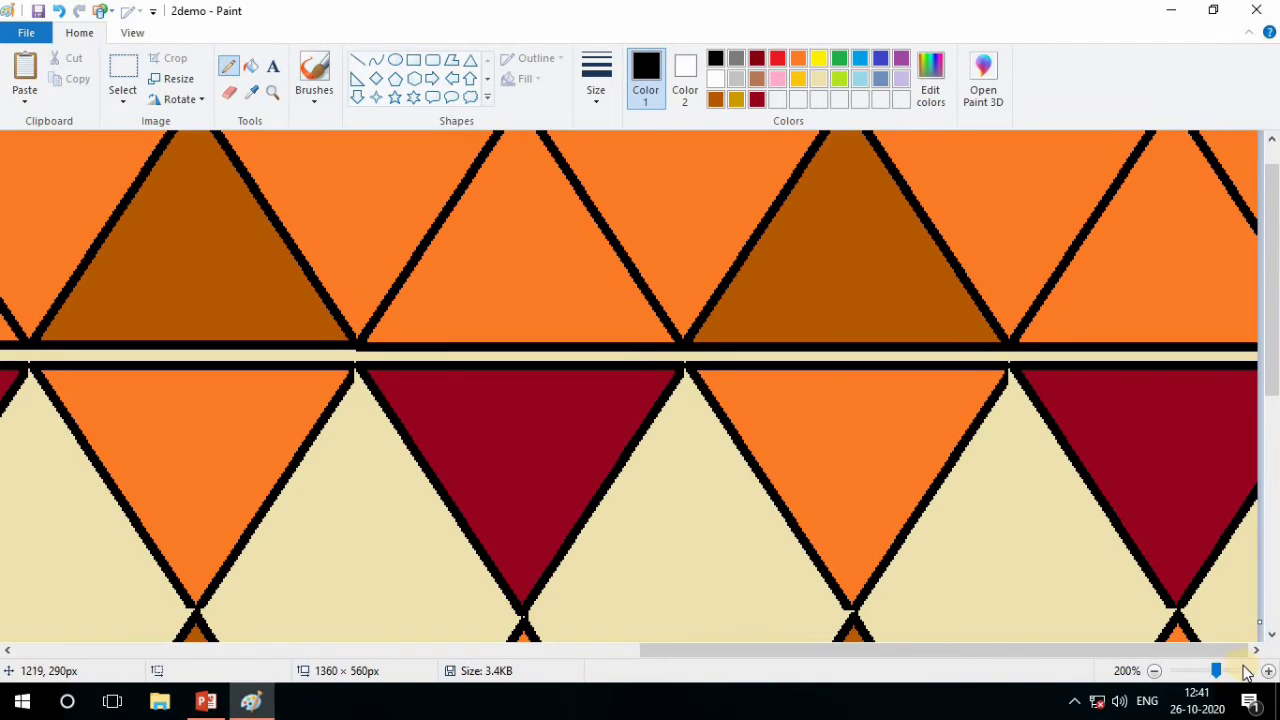
# Fill all the diamond-shaped background areas between the second- and third-row triangles with orange, including the partial ones at both canvas edges
pyautogui.scroll(1, 1272, 657)
pyautogui.moveTo(1217, 670); pyautogui.dragTo(1191, 668)
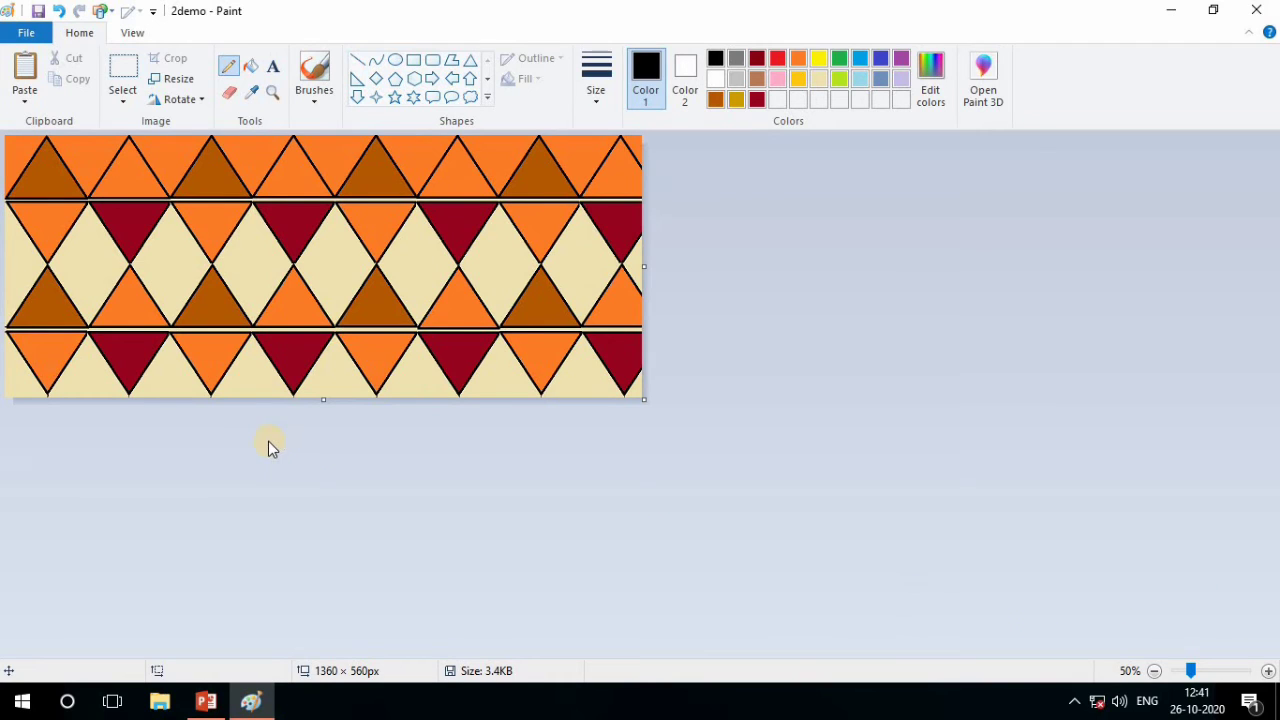
pyautogui.click(1209, 669)
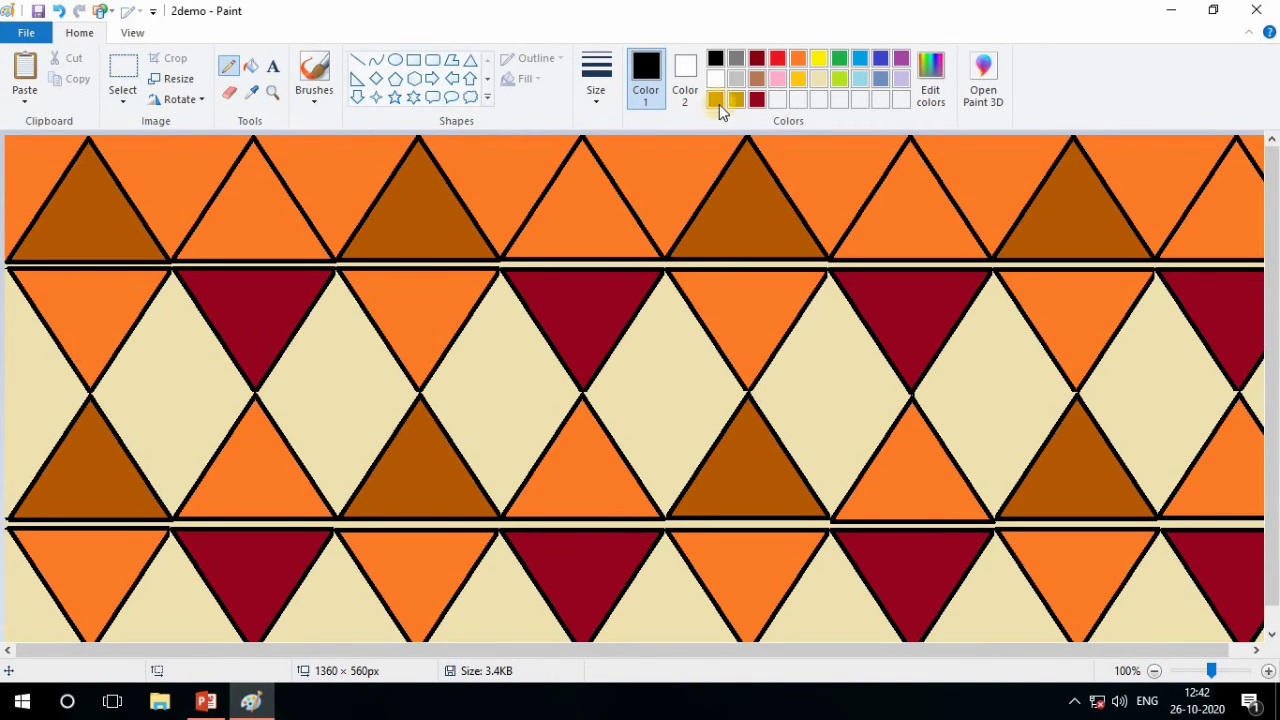
pyautogui.click(797, 62)
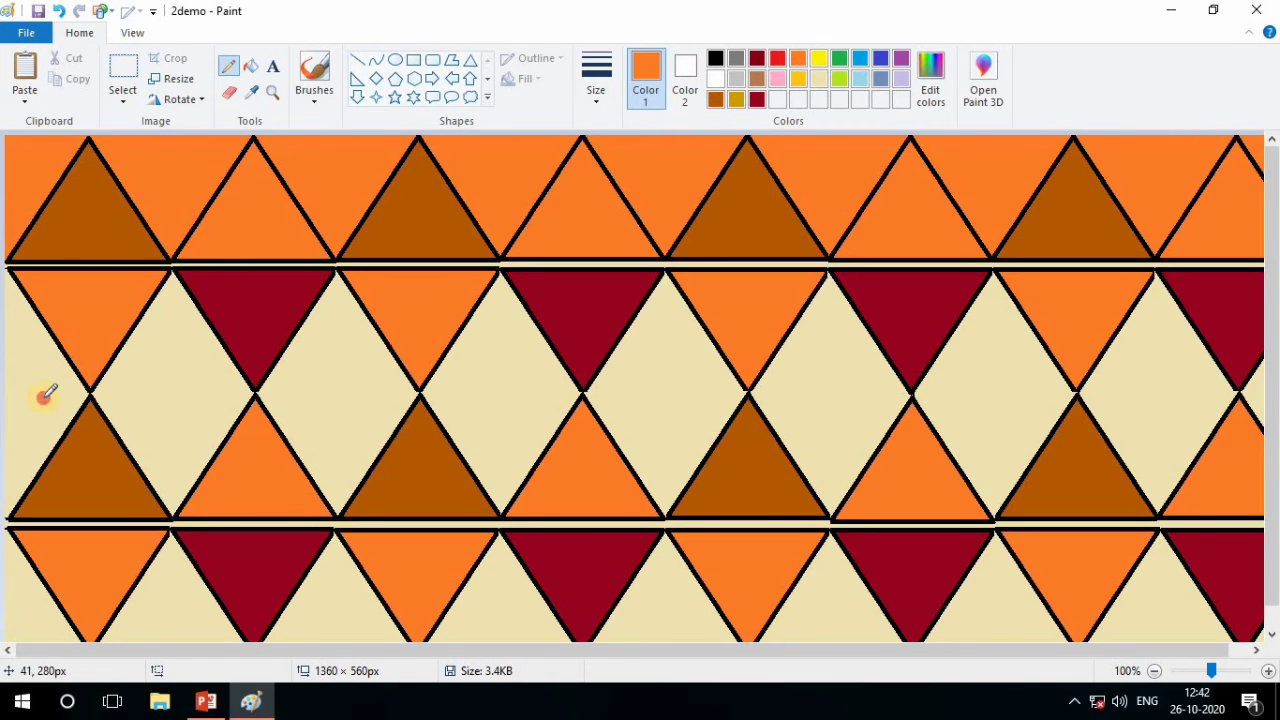
pyautogui.click(250, 65)
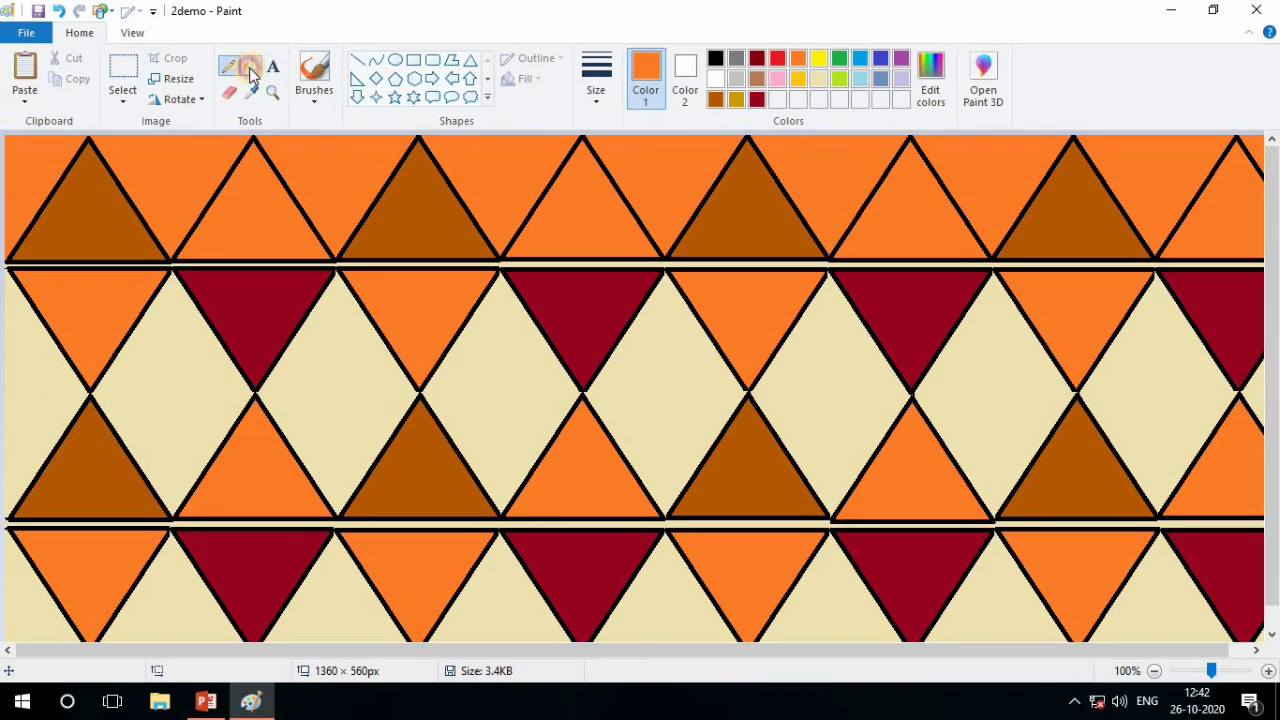
pyautogui.click(57, 388)
pyautogui.click(158, 400)
pyautogui.click(336, 393)
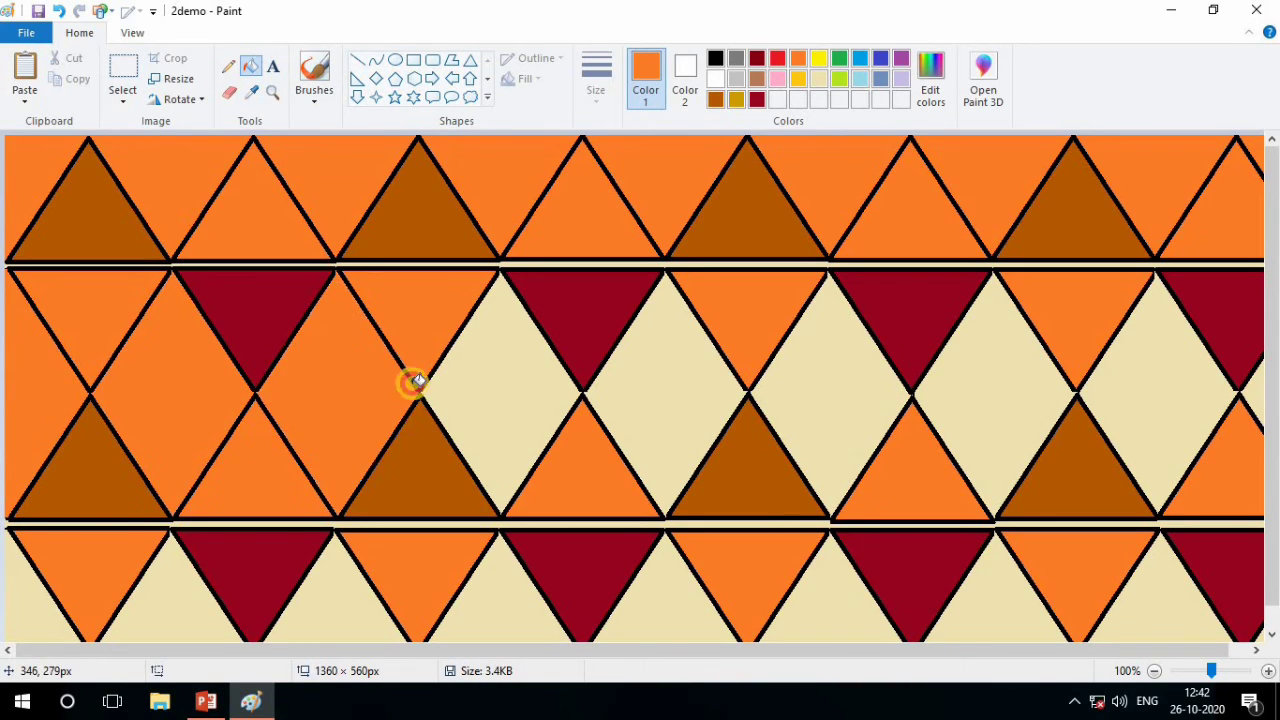
pyautogui.click(510, 382)
pyautogui.click(700, 394)
pyautogui.click(877, 394)
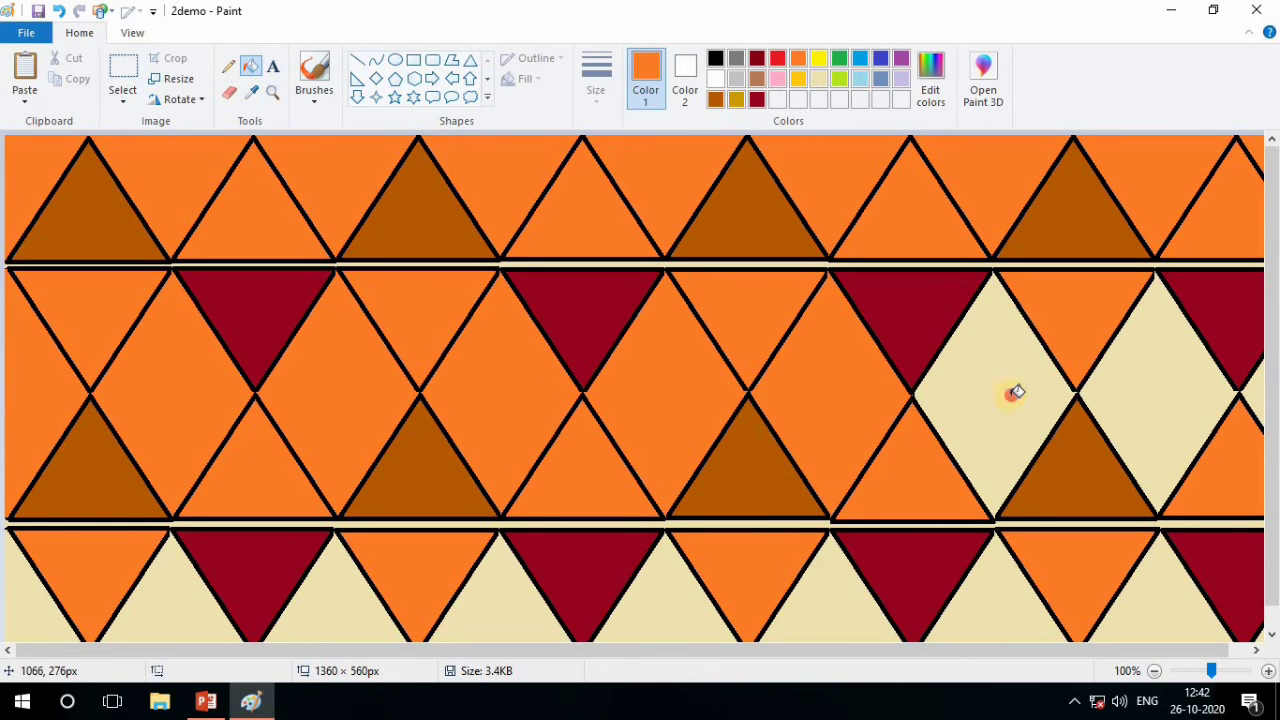
pyautogui.click(1014, 394)
pyautogui.click(1200, 393)
pyautogui.click(1255, 395)
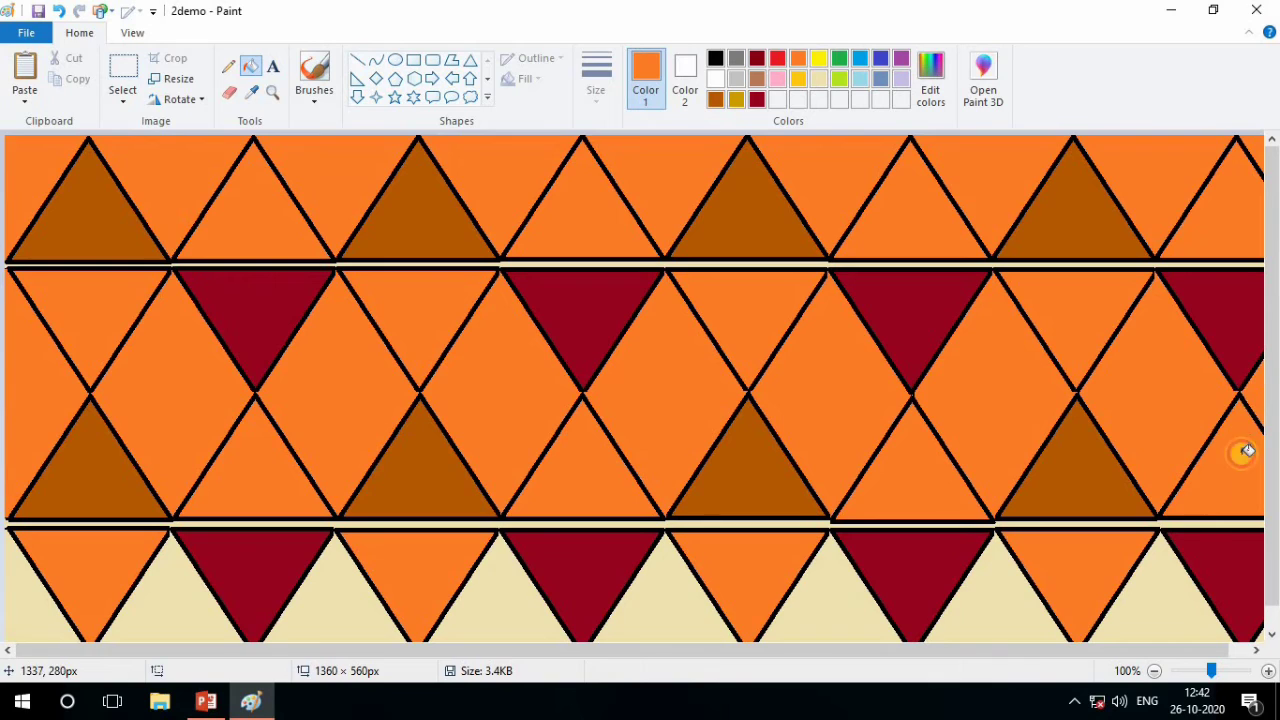
# Fill the background areas between the fourth-row triangles and the two thin horizontal strips between the rows with orange
pyautogui.click(1187, 590)
pyautogui.click(985, 610)
pyautogui.click(790, 612)
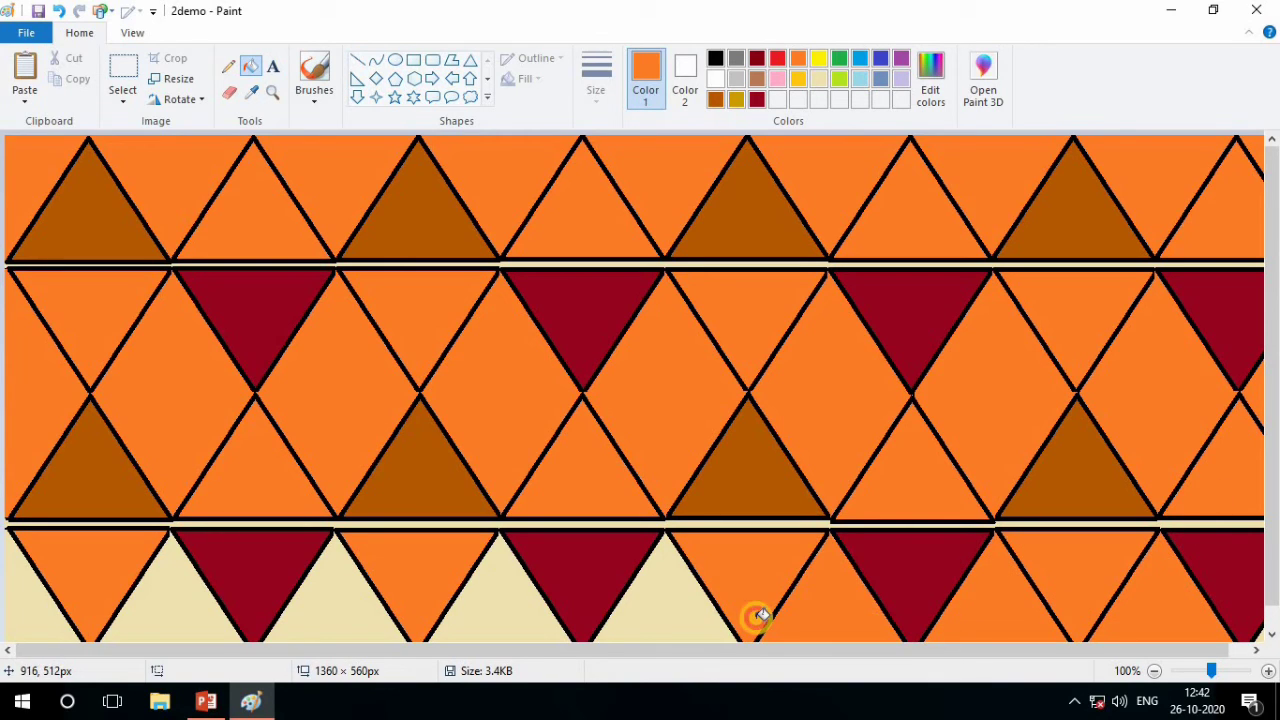
pyautogui.click(625, 614)
pyautogui.click(516, 625)
pyautogui.click(355, 632)
pyautogui.click(180, 612)
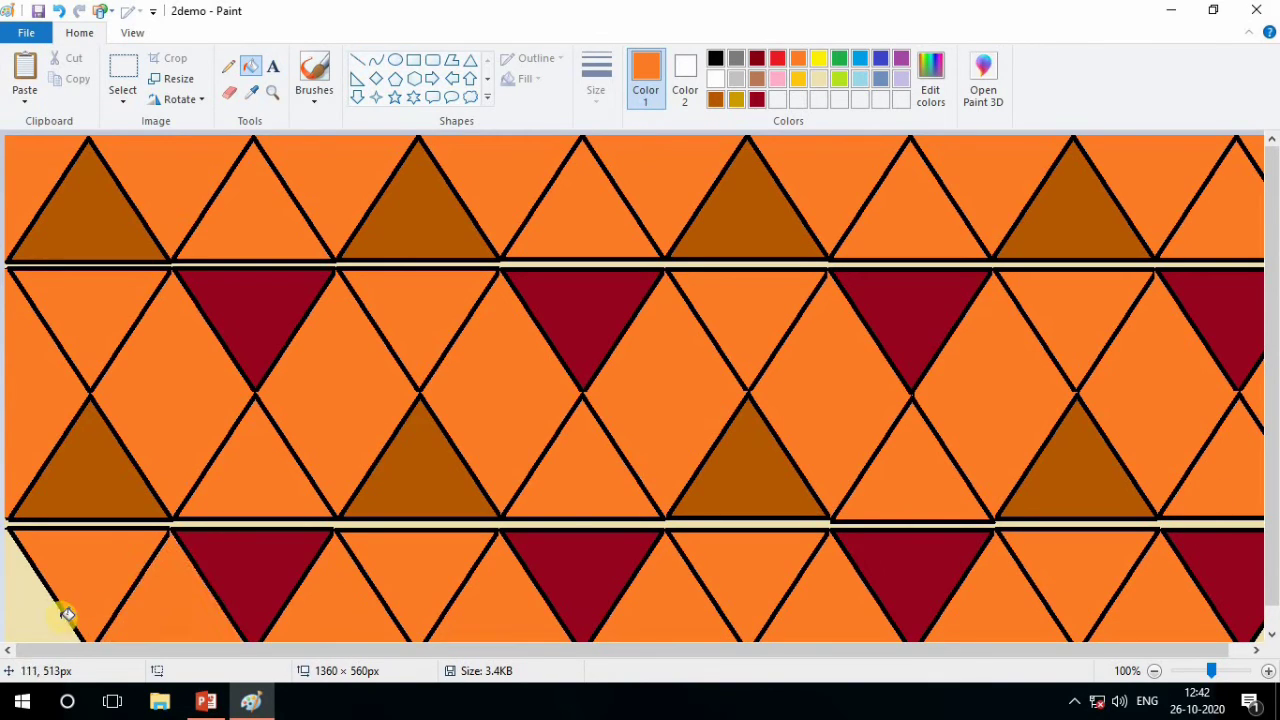
pyautogui.click(50, 595)
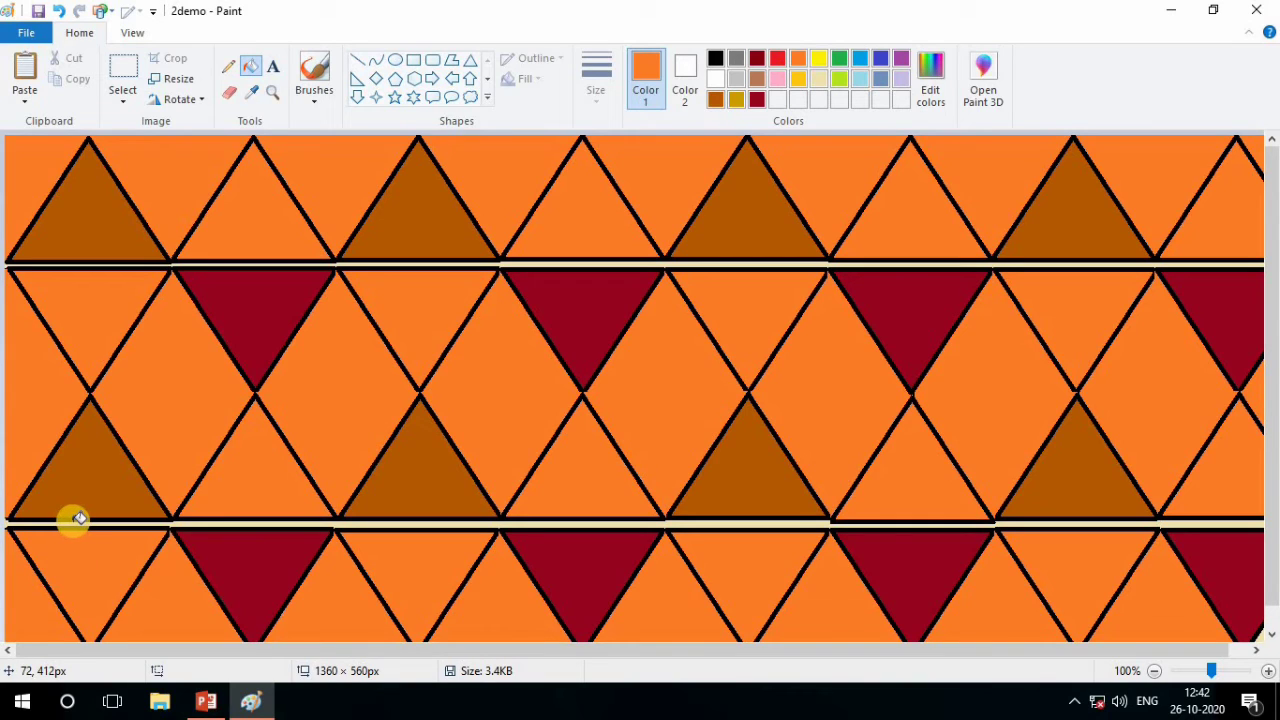
pyautogui.click(79, 519)
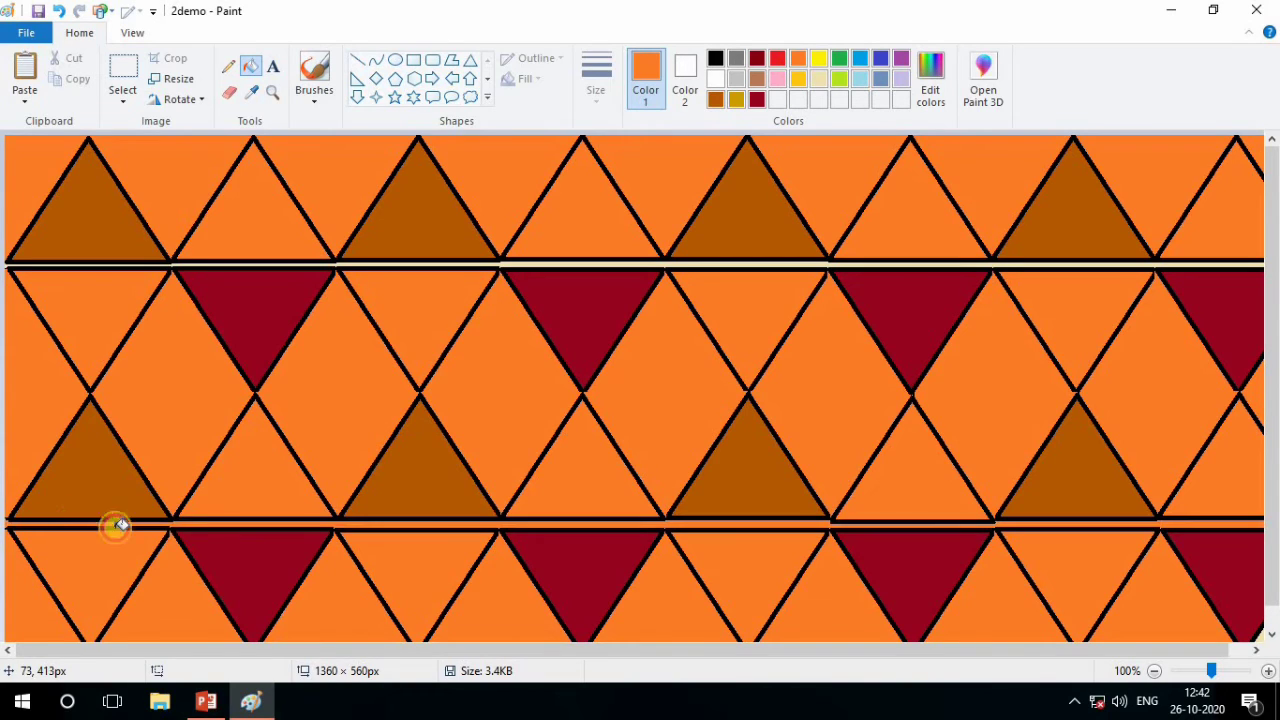
pyautogui.click(634, 260)
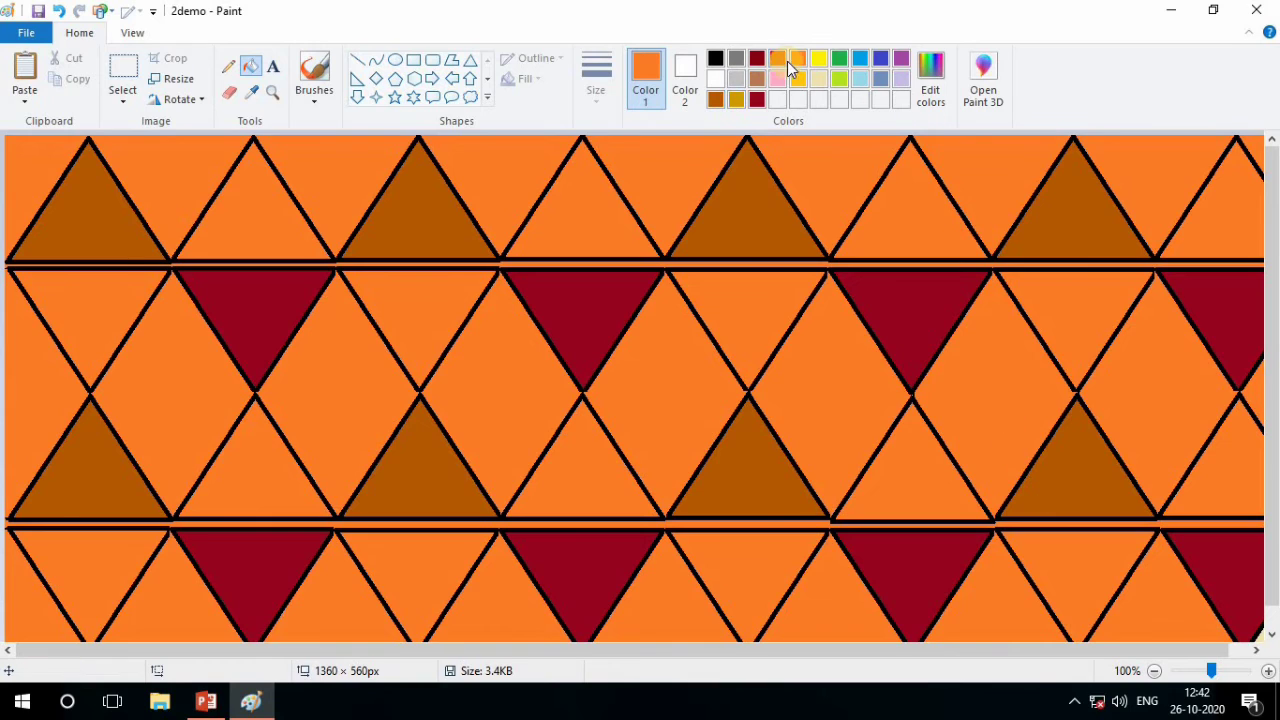
# Try filling the background beside the first top-row triangle with green, and undo the fill
pyautogui.click(840, 57)
pyautogui.click(33, 173)
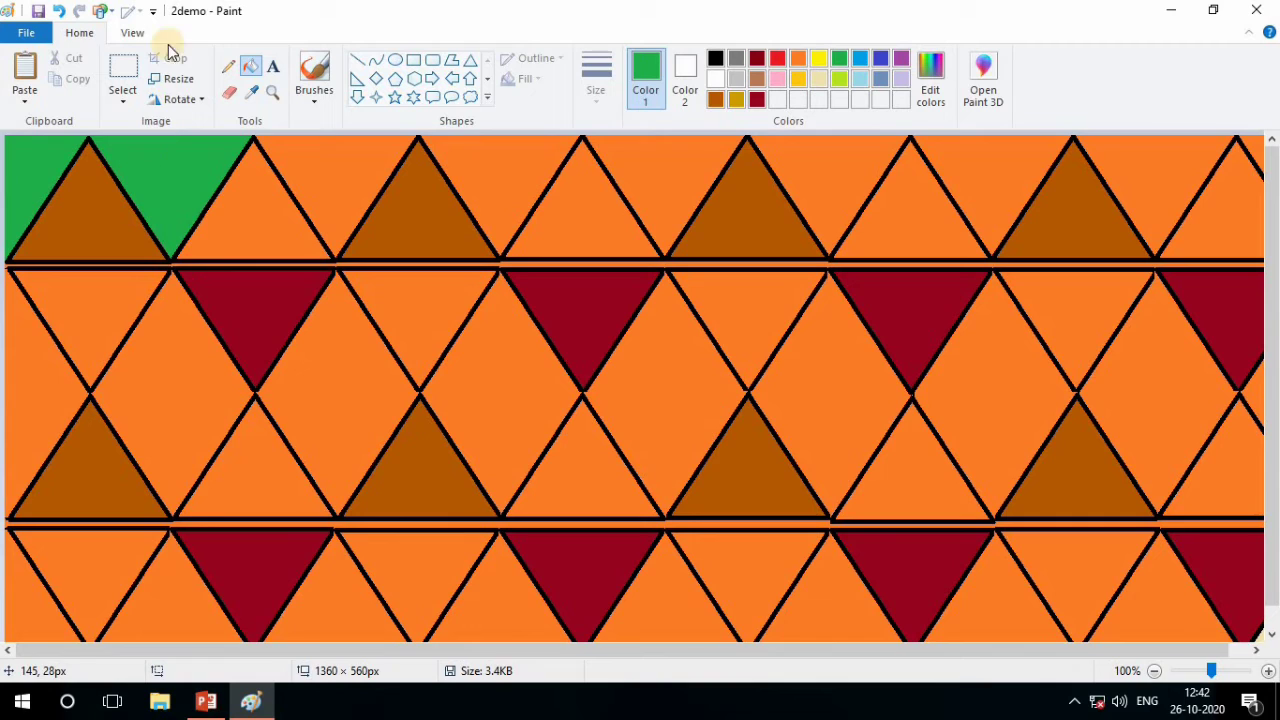
pyautogui.click(58, 11)
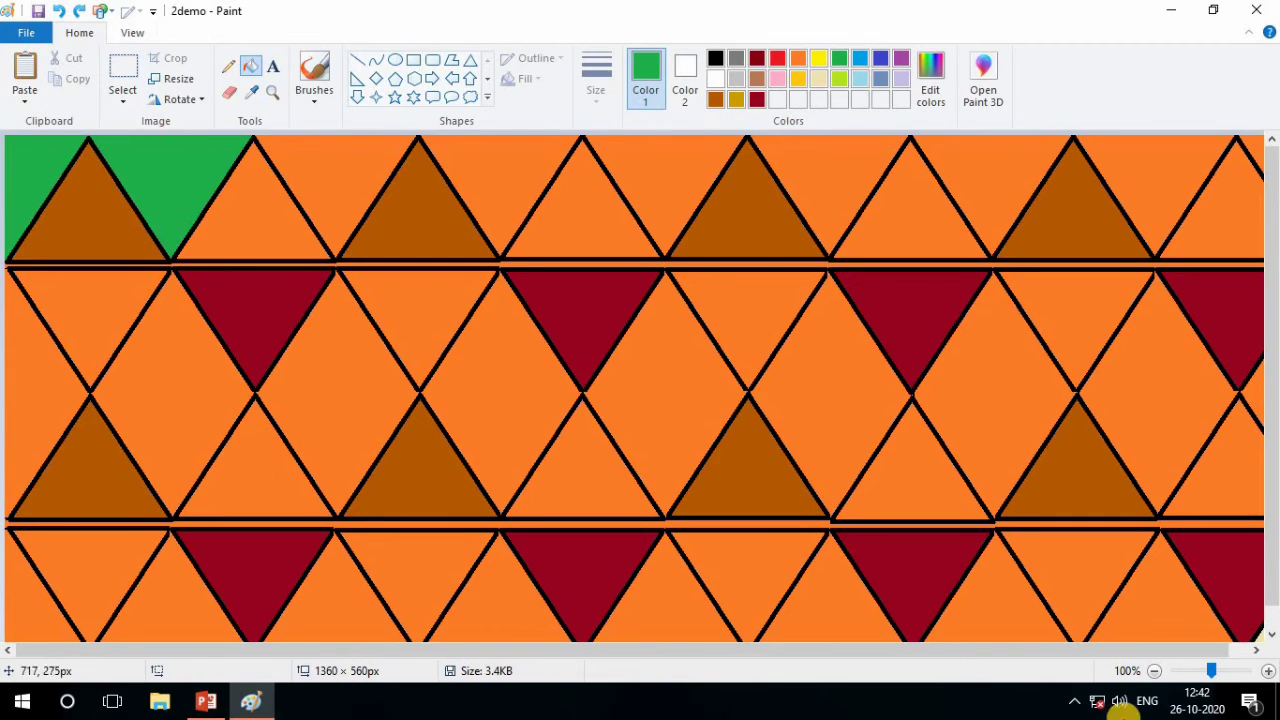
pyautogui.click(1236, 671)
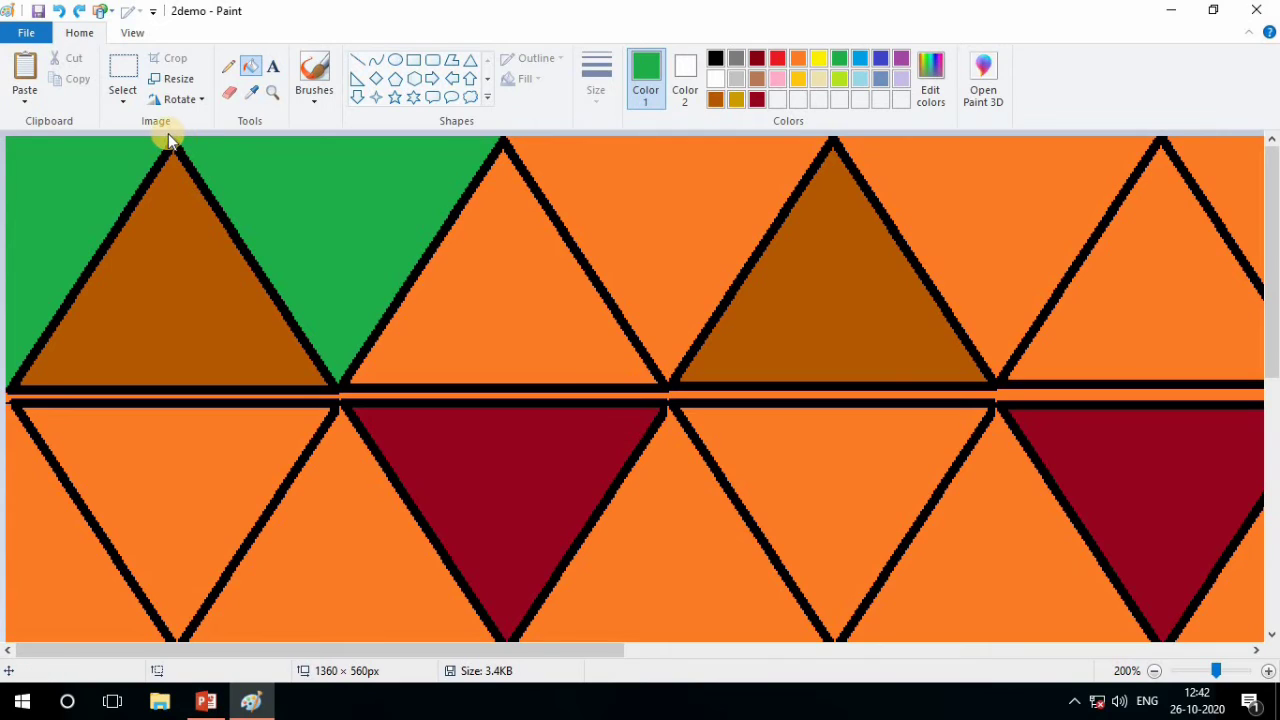
pyautogui.click(58, 10)
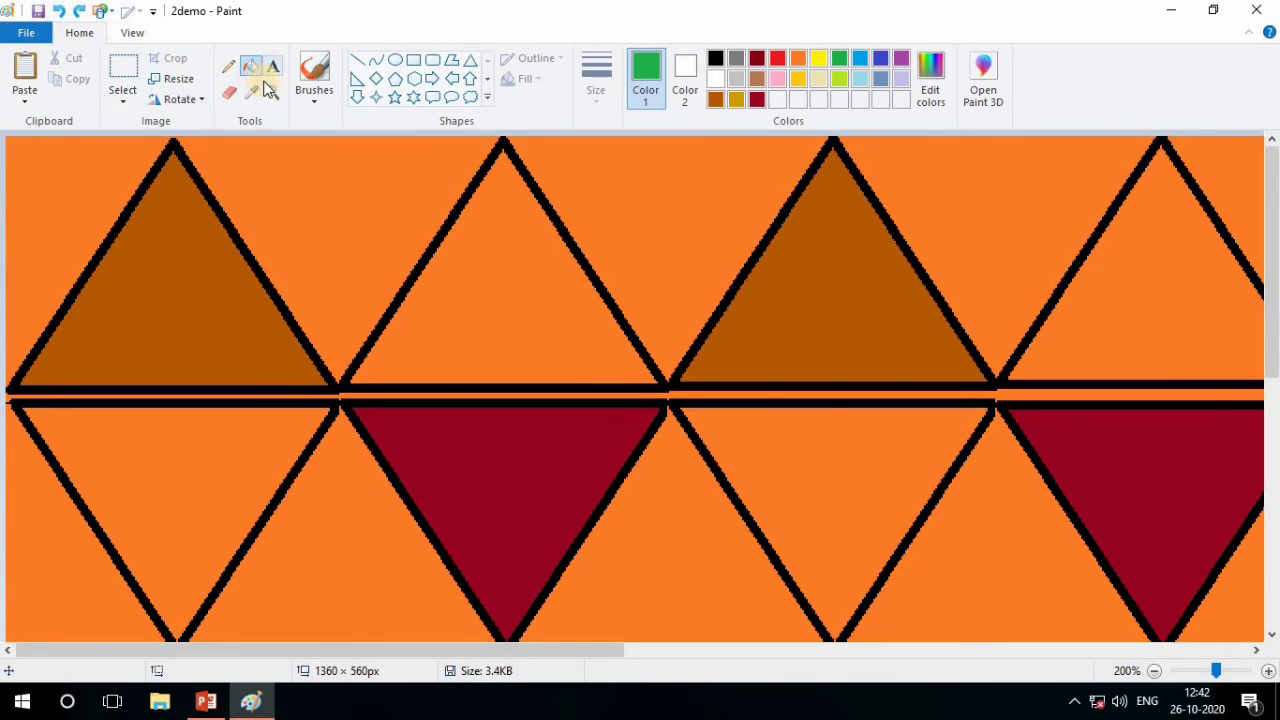
# Set Color 1 and Color 2 to black and pencil over the gap between the first top-row triangle's tip and the canvas's upper edge
pyautogui.click(230, 68)
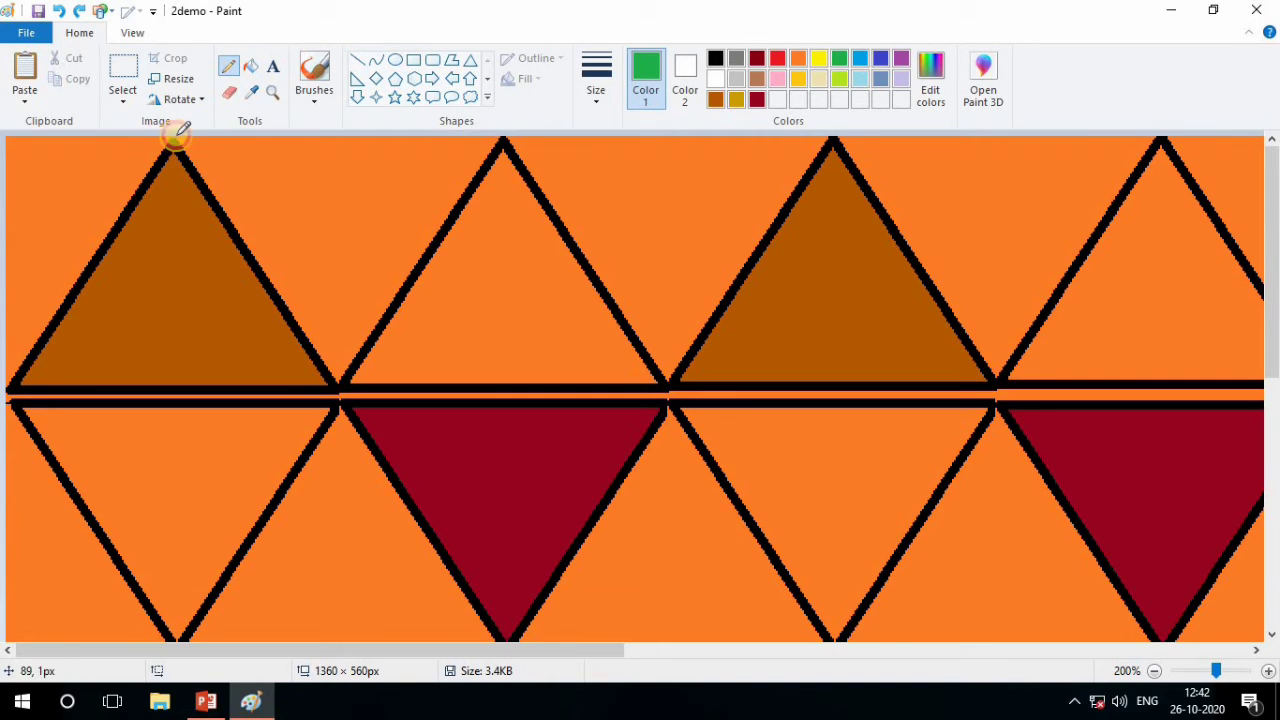
pyautogui.click(797, 58)
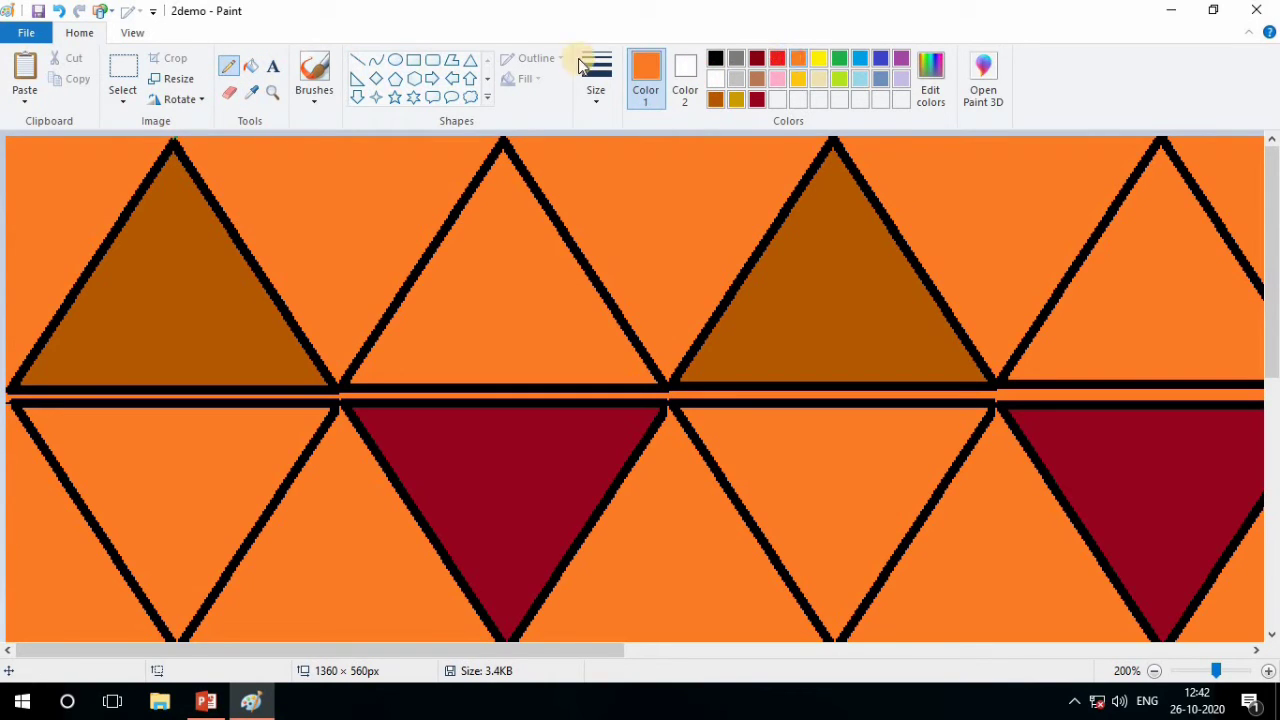
pyautogui.click(693, 70)
pyautogui.click(716, 57)
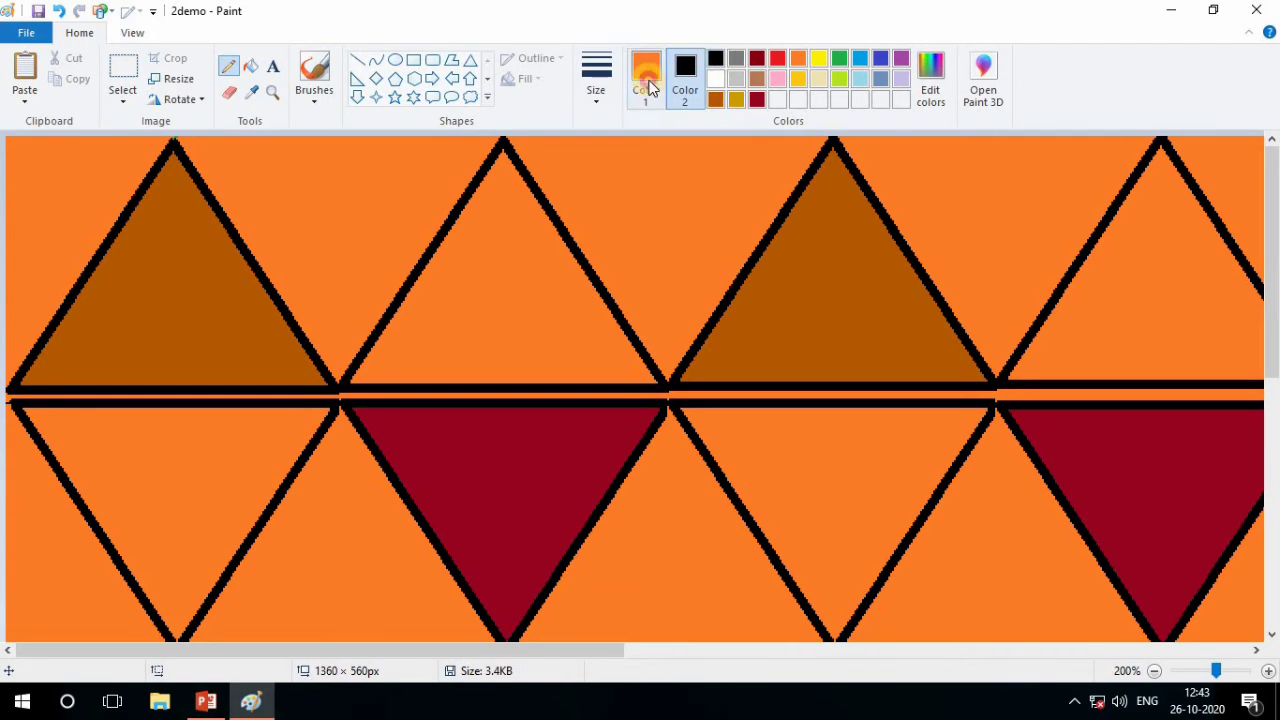
pyautogui.click(650, 82)
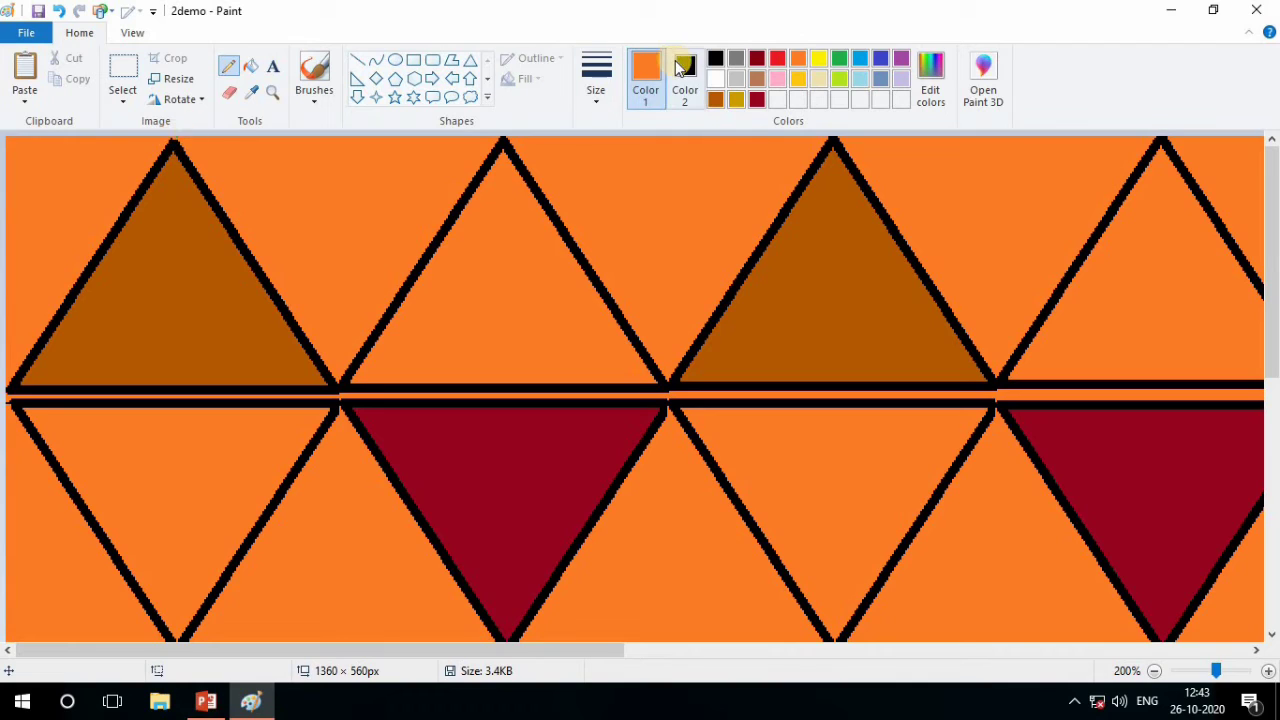
pyautogui.click(678, 68)
pyautogui.click(645, 76)
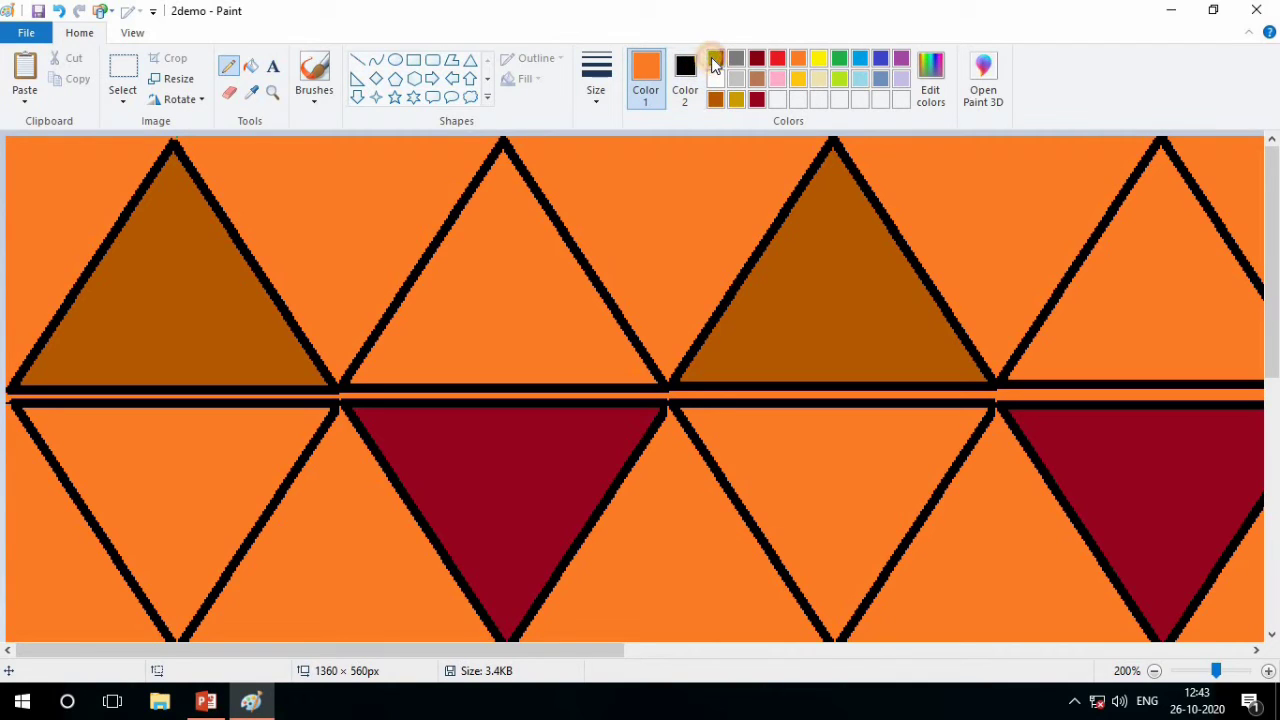
pyautogui.click(716, 62)
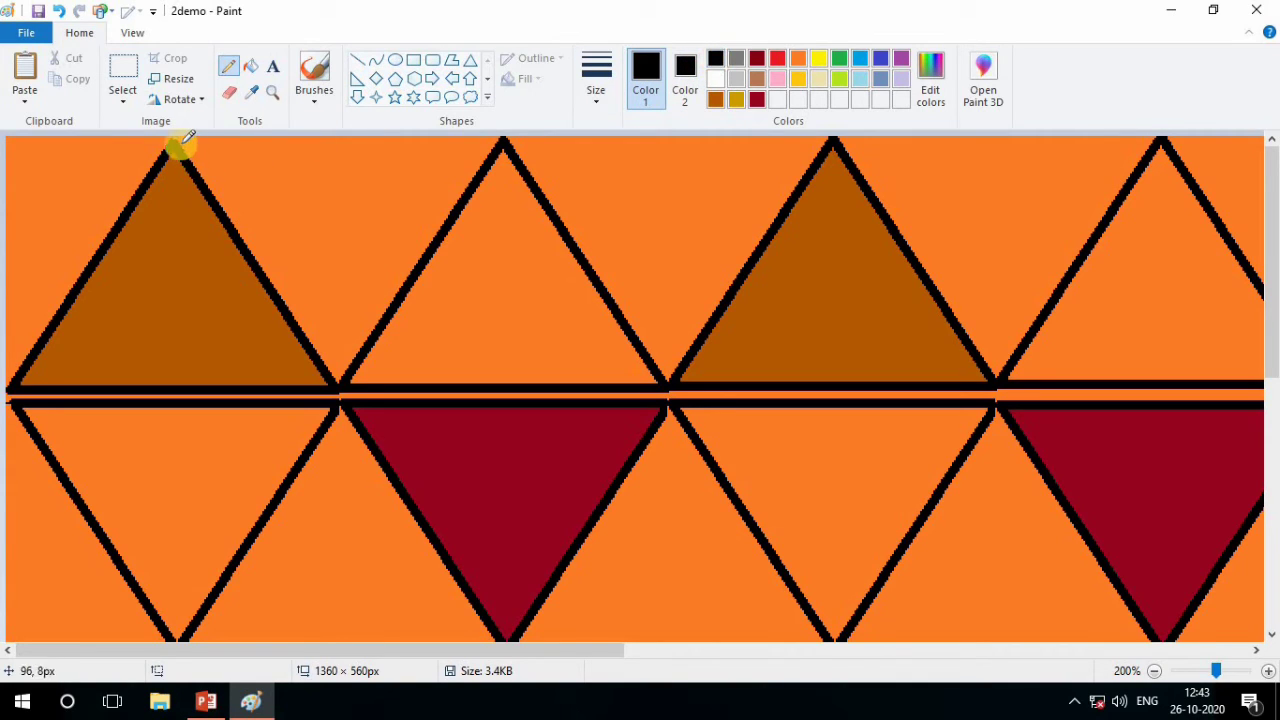
pyautogui.moveTo(174, 143); pyautogui.dragTo(170, 146)
# Fill the background corner to the left of the first top-row triangle with blue-gray
pyautogui.click(252, 66)
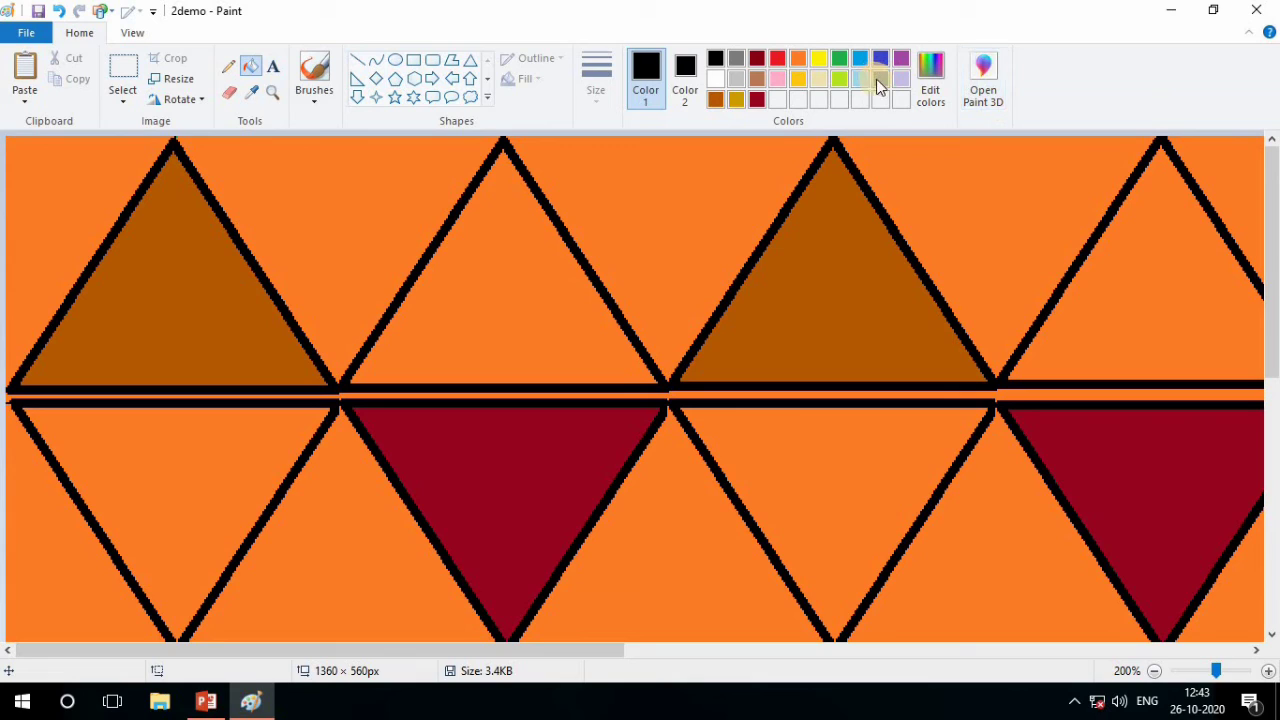
pyautogui.click(722, 100)
pyautogui.click(60, 217)
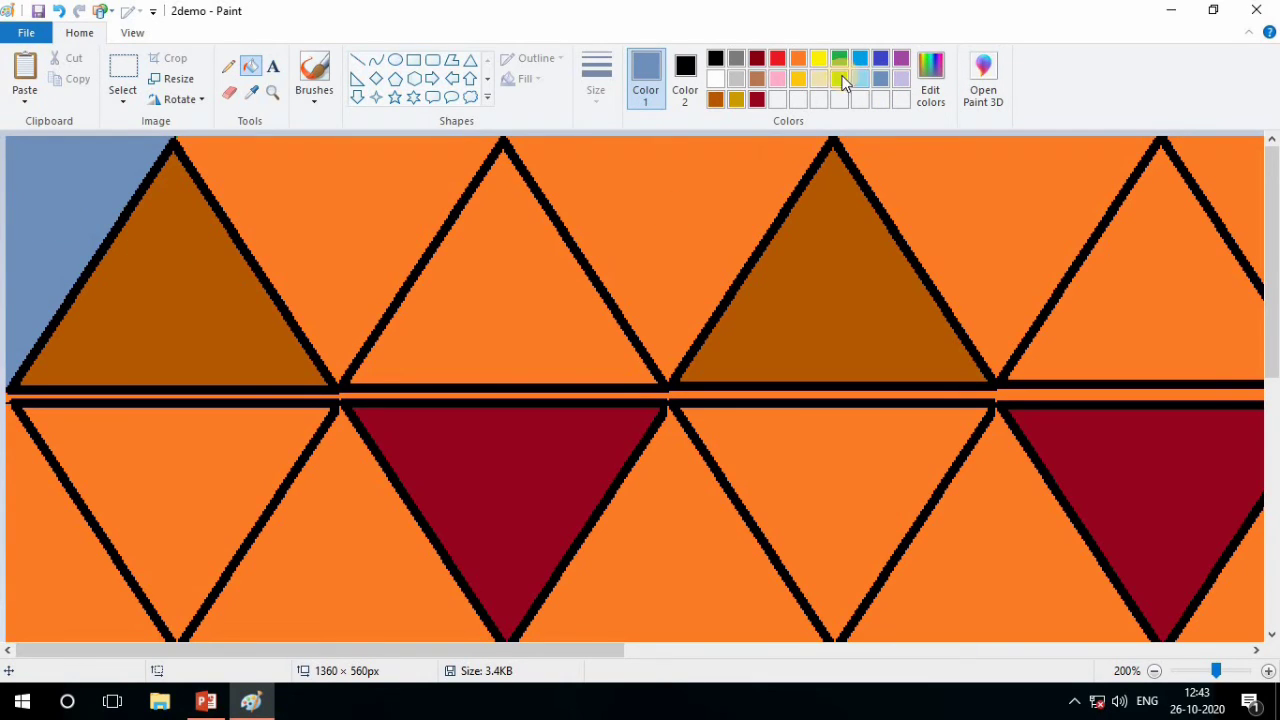
# Try purple and a lightened custom gold (RGB 255, 205, 32) as fills for the background corner left of the first top-row triangle
pyautogui.click(904, 62)
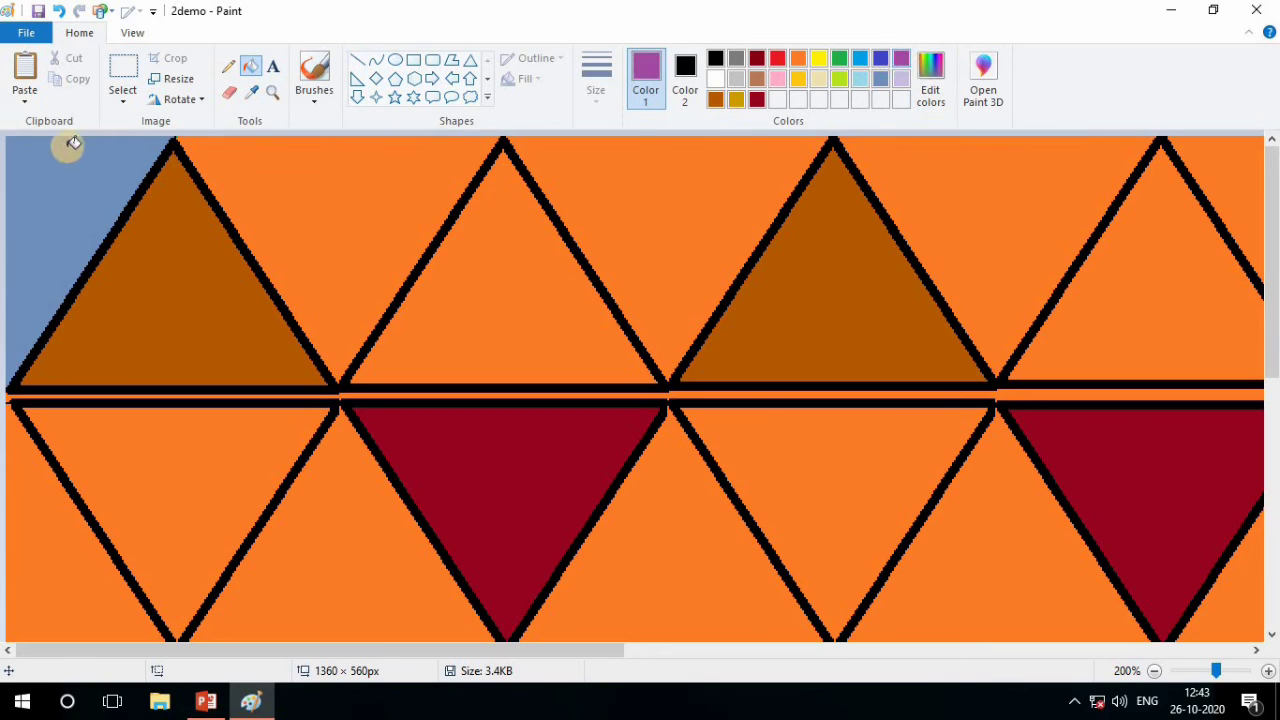
pyautogui.click(90, 165)
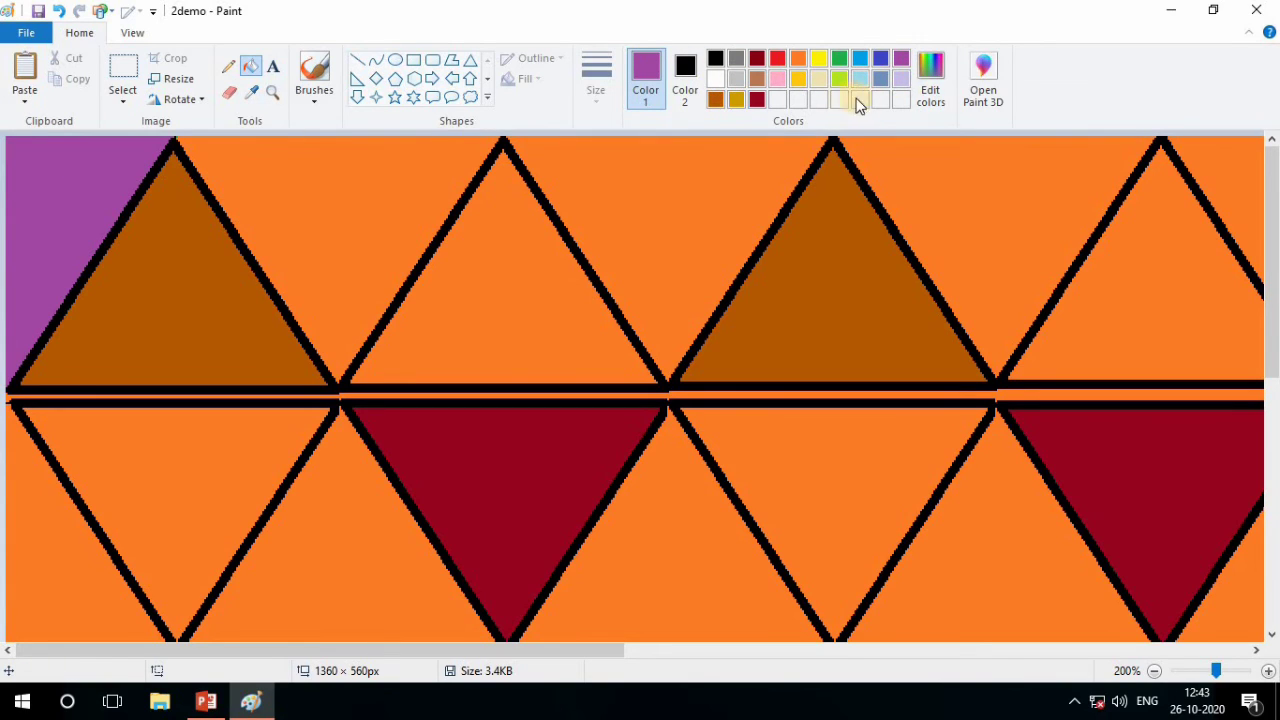
pyautogui.click(735, 100)
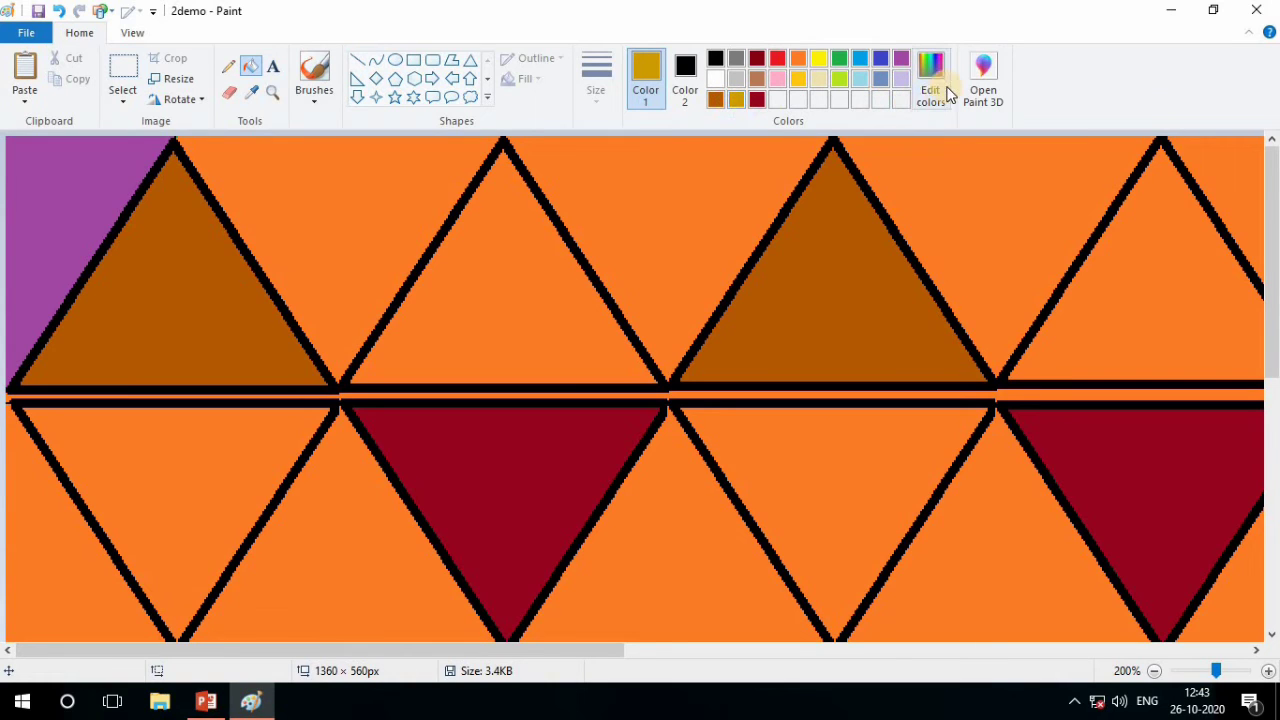
pyautogui.click(930, 90)
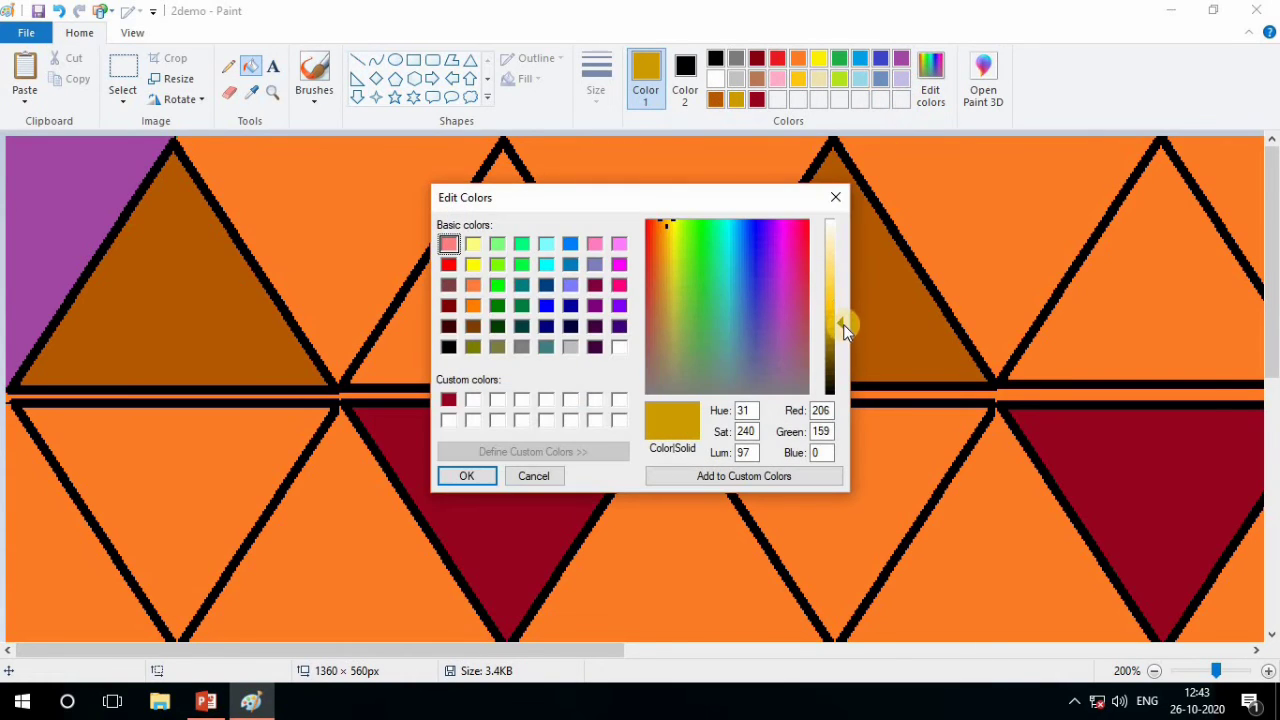
pyautogui.moveTo(843, 324); pyautogui.dragTo(843, 297)
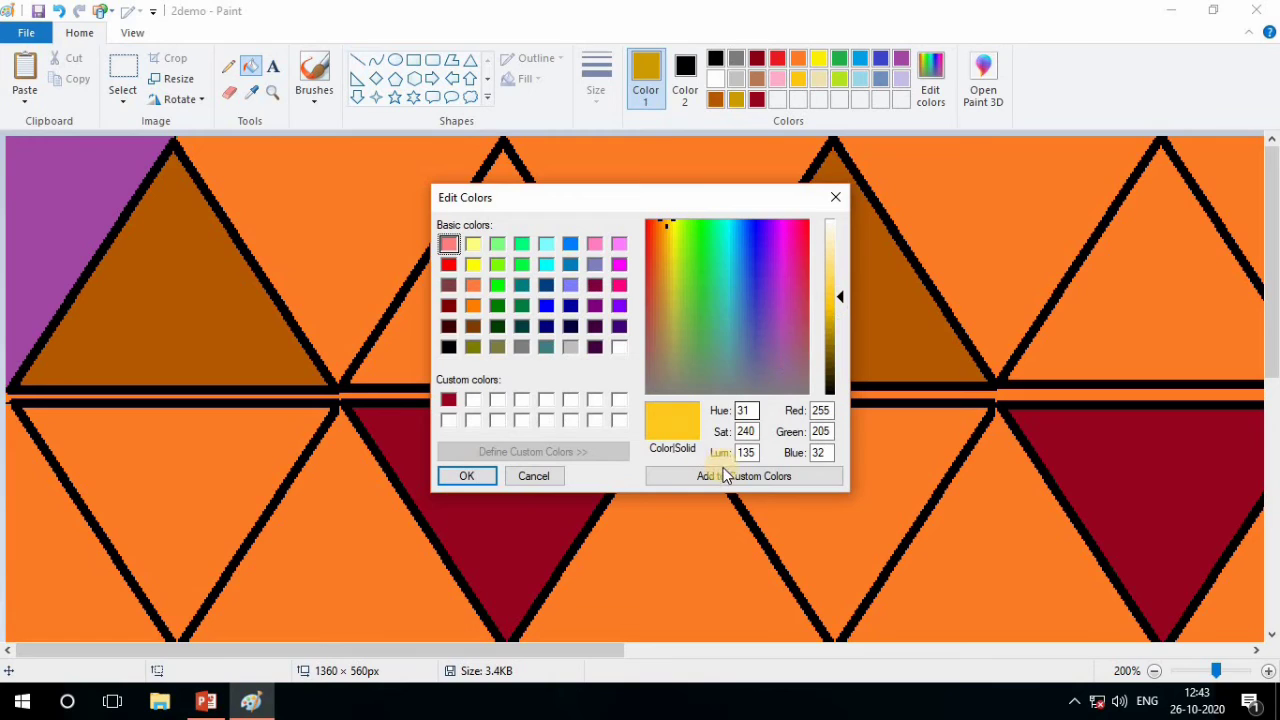
pyautogui.click(663, 475)
pyautogui.click(460, 476)
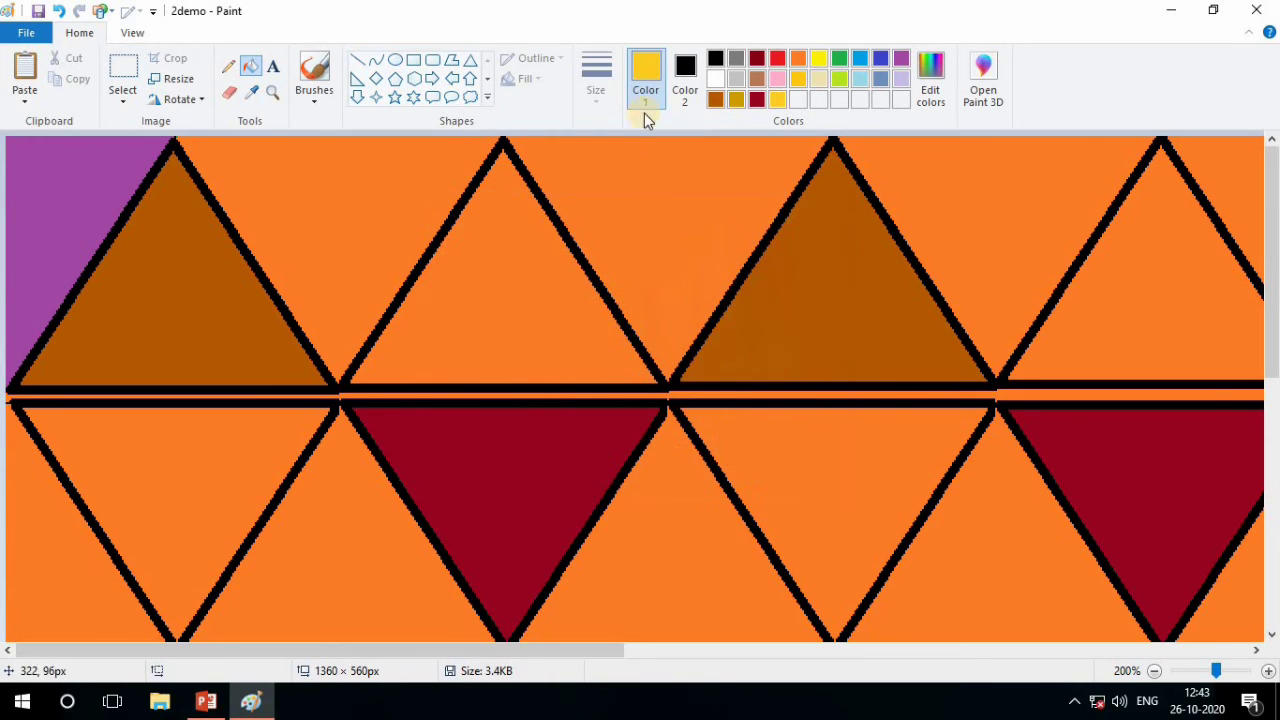
pyautogui.click(78, 218)
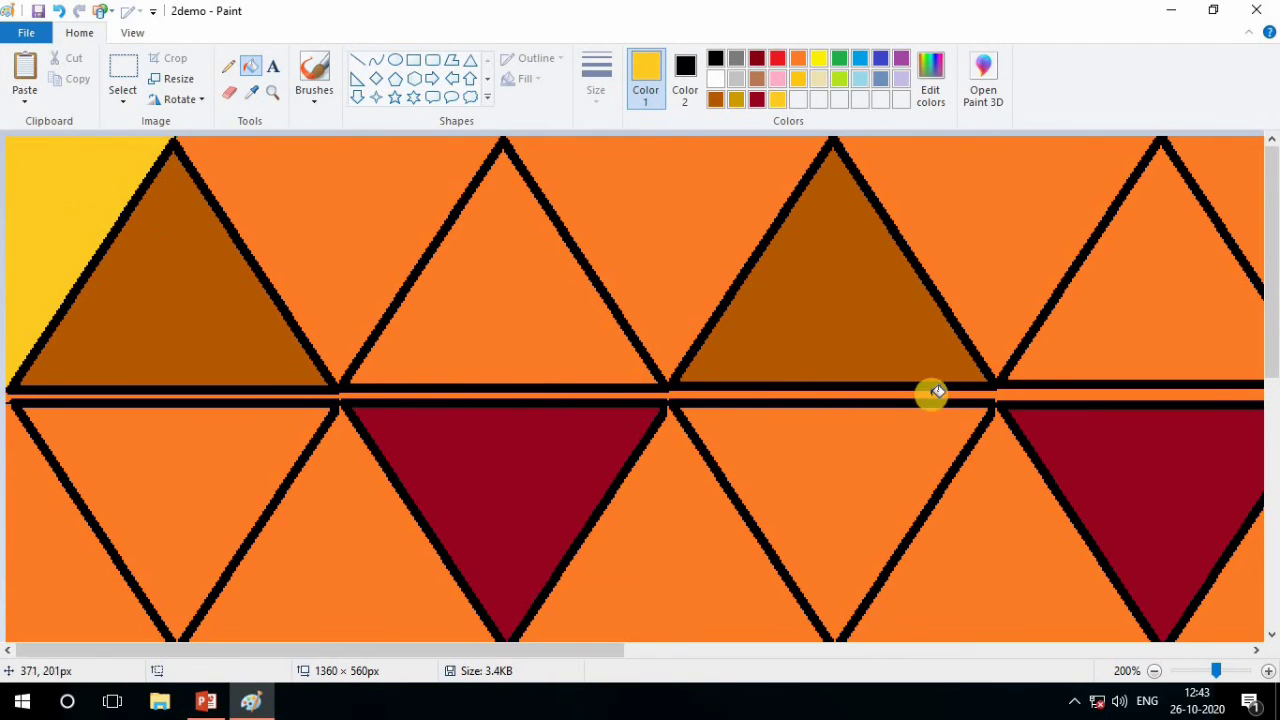
# Fill the first top-row background corner and every second background area along the top row with lime
pyautogui.click(840, 79)
pyautogui.click(50, 201)
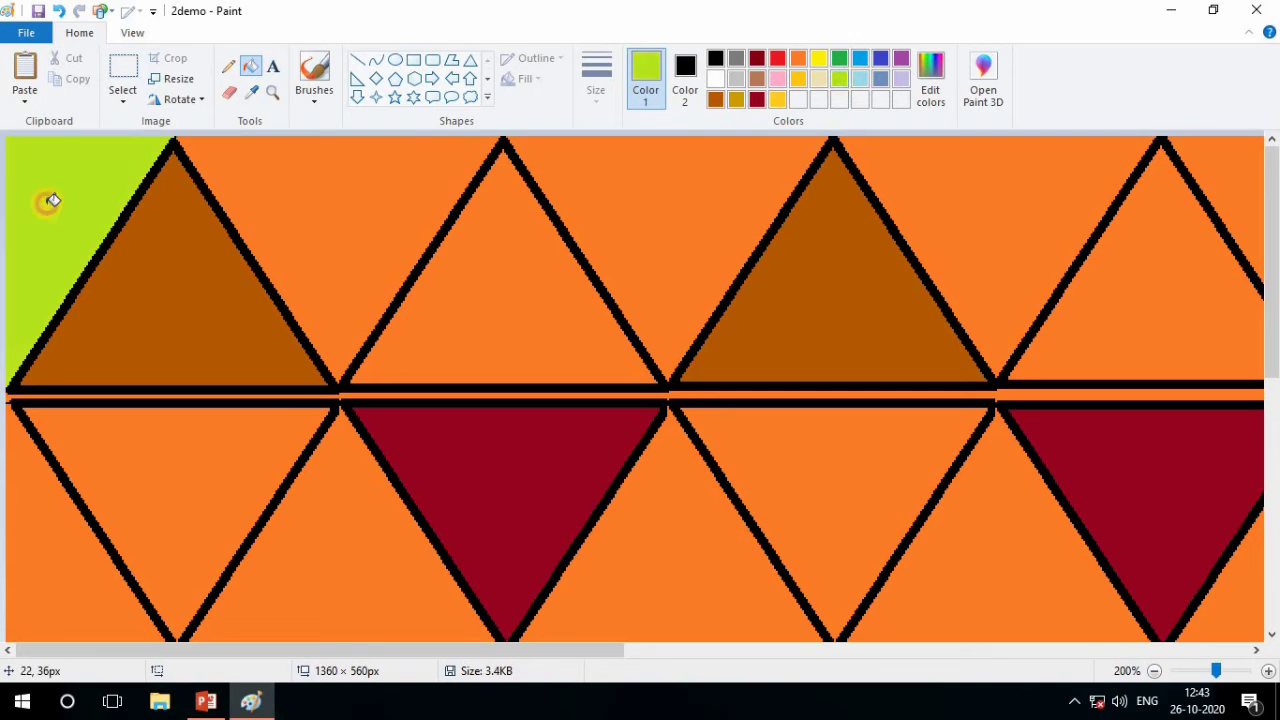
pyautogui.moveTo(1216, 671); pyautogui.dragTo(1196, 673)
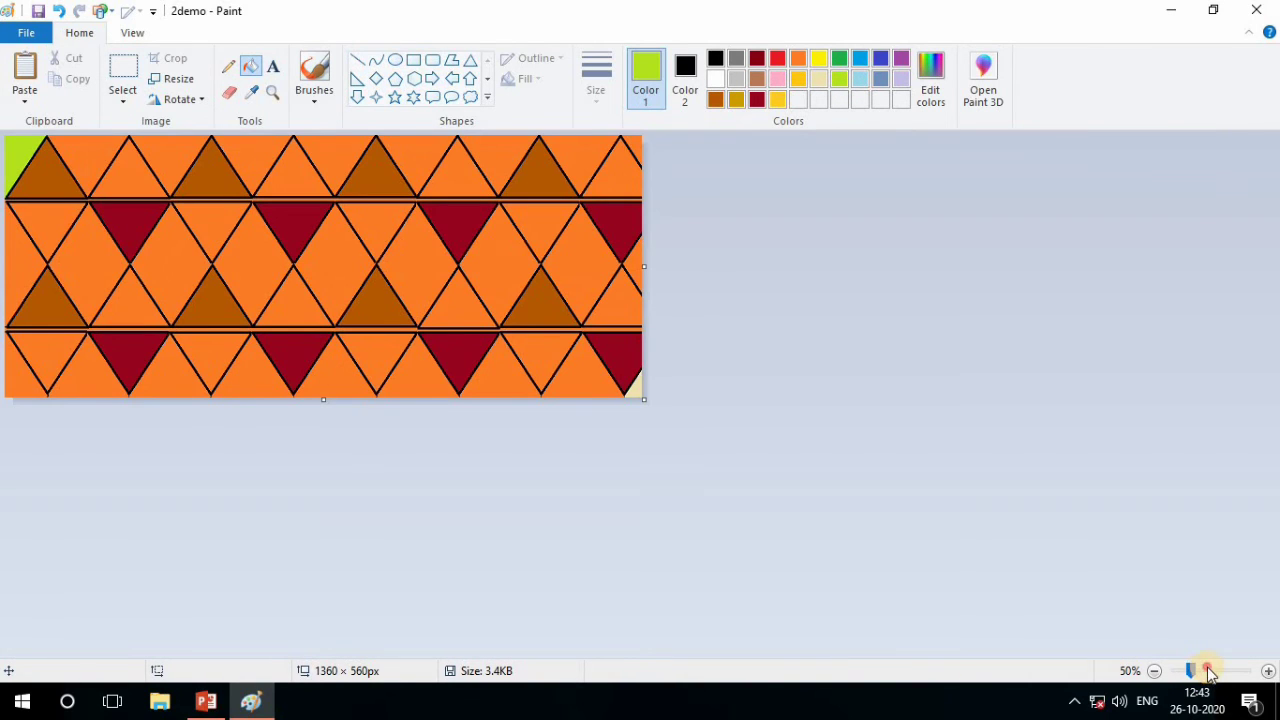
pyautogui.click(1210, 673)
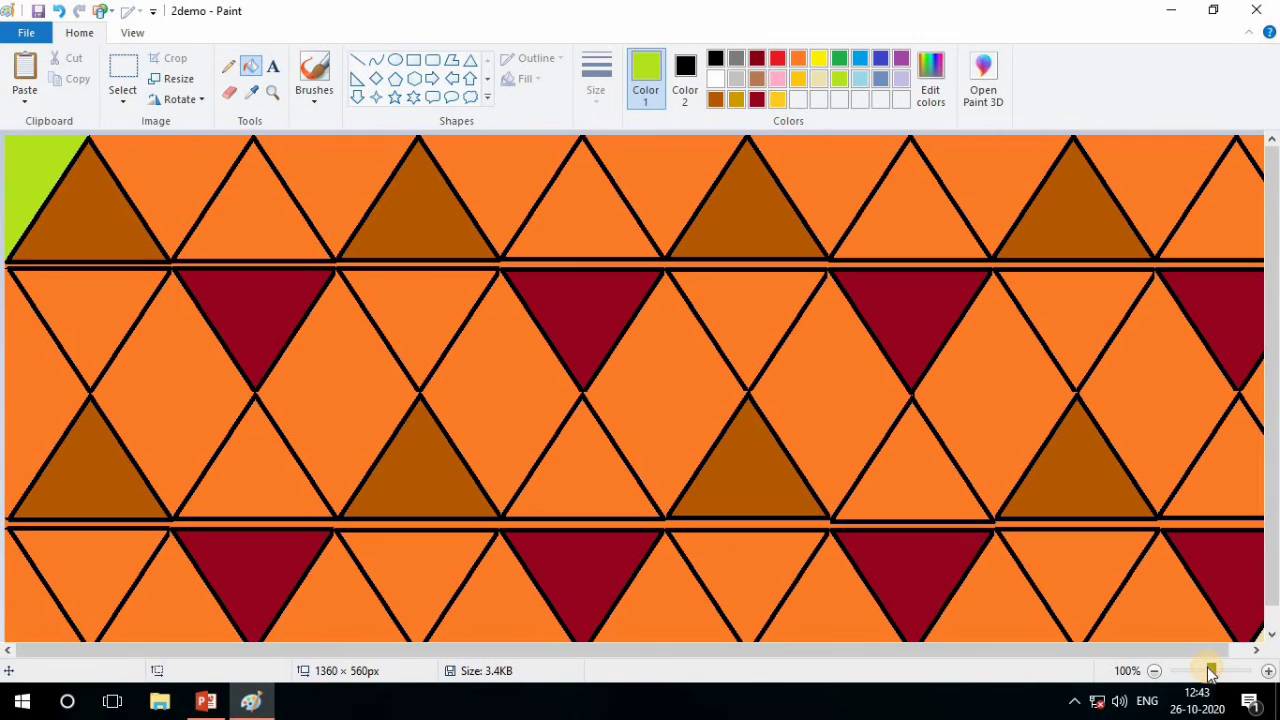
pyautogui.click(343, 177)
pyautogui.click(643, 171)
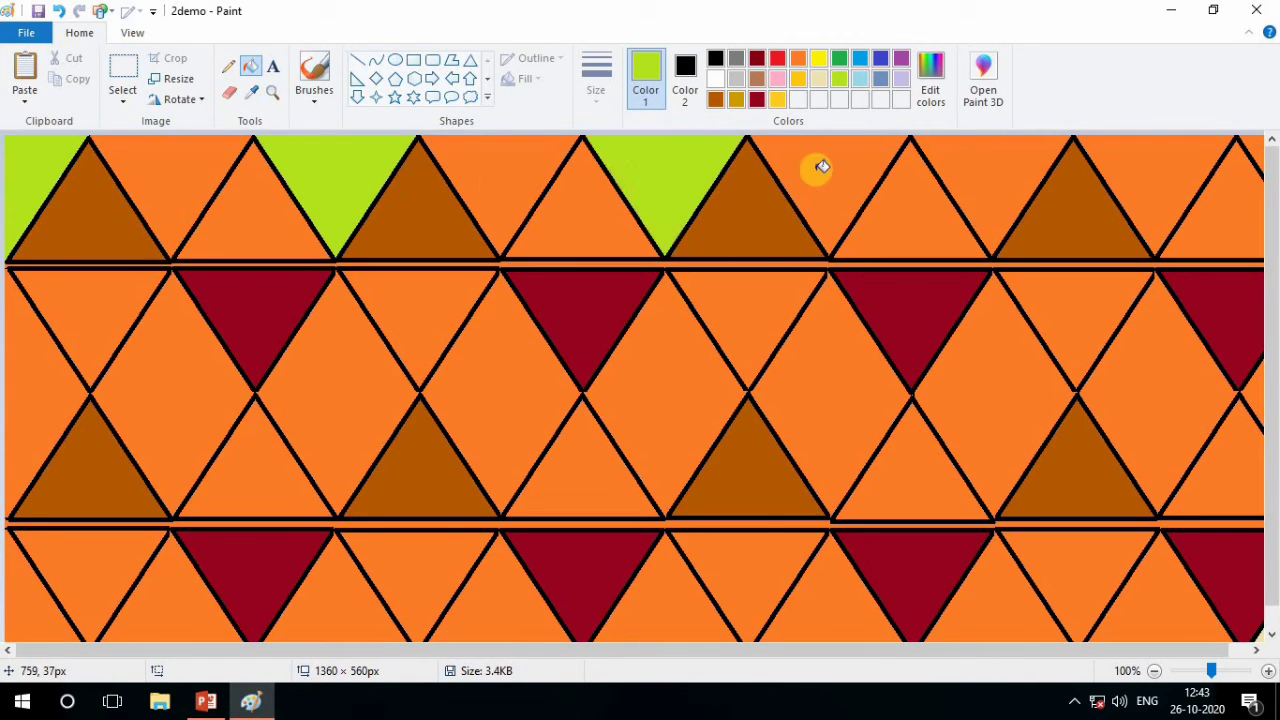
pyautogui.click(965, 169)
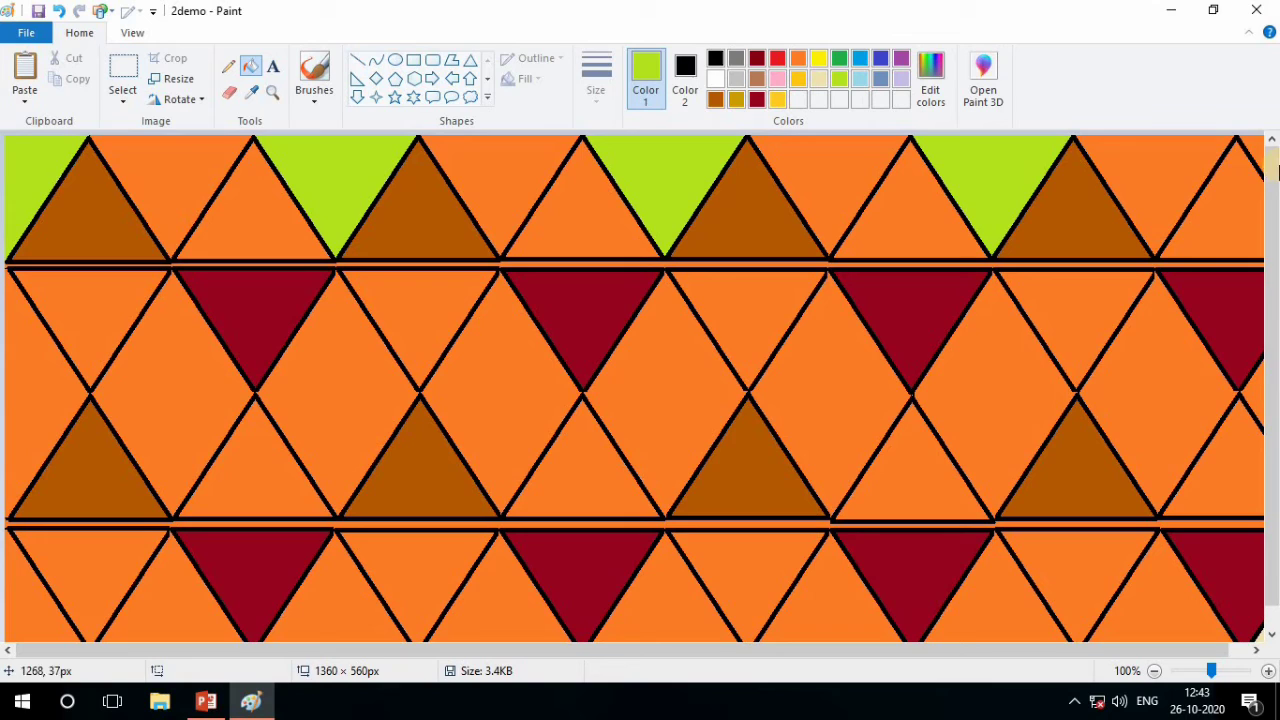
pyautogui.click(1263, 145)
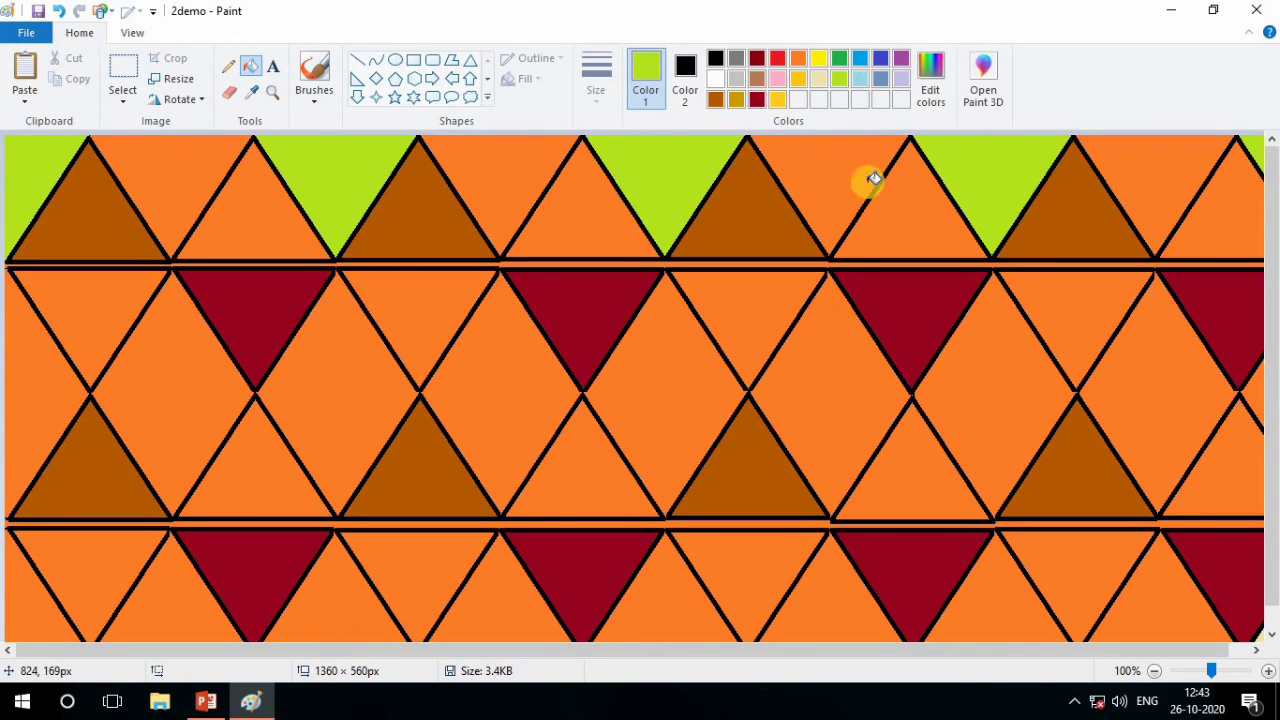
# Darken the red to RGB 187, 15, 23, add it to the custom colors, and make it Color 1
pyautogui.click(777, 58)
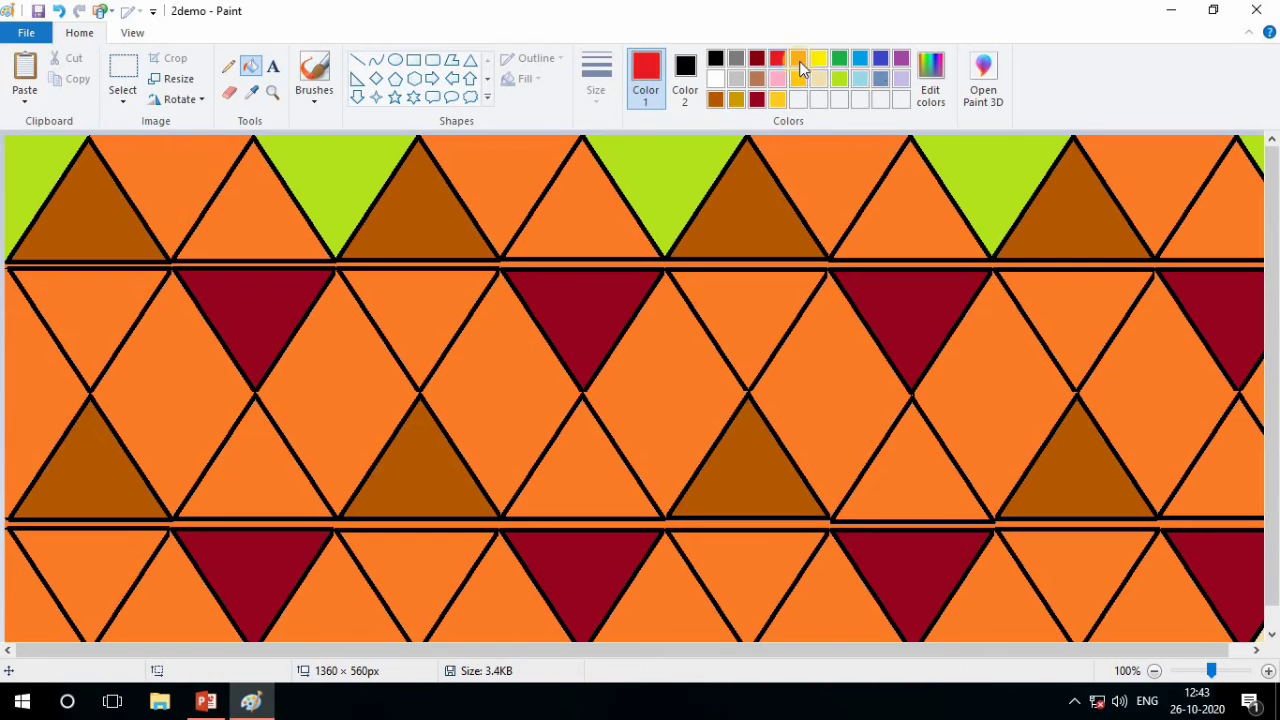
pyautogui.click(928, 95)
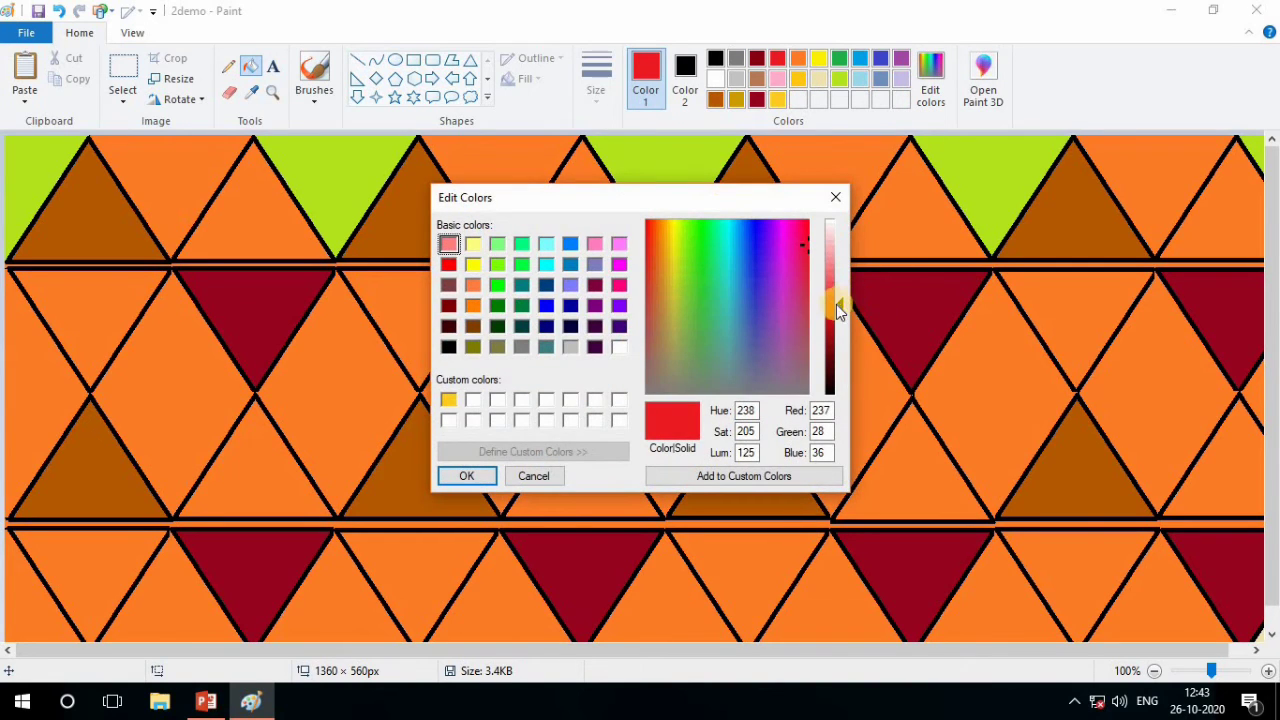
pyautogui.moveTo(841, 302)
pyautogui.mouseDown()
pyautogui.moveTo(838, 270)
pyautogui.moveTo(833, 392)
pyautogui.moveTo(836, 325)
pyautogui.mouseUp()
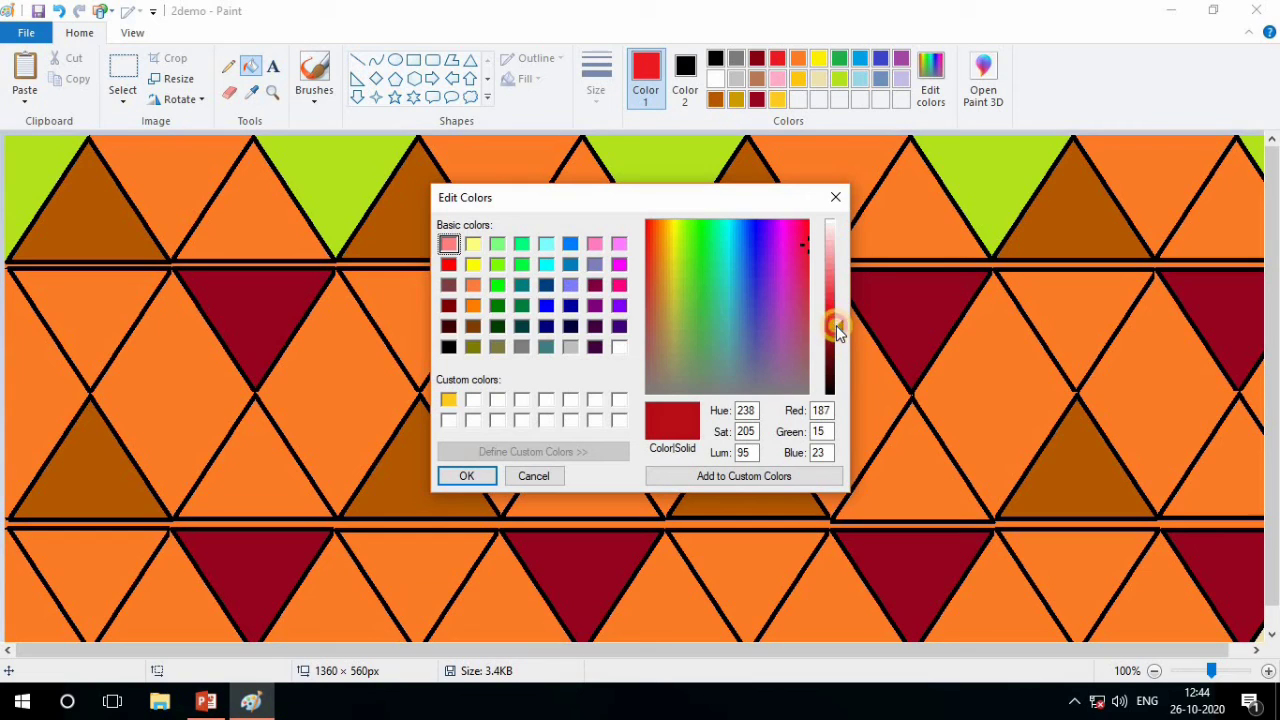
pyautogui.click(728, 476)
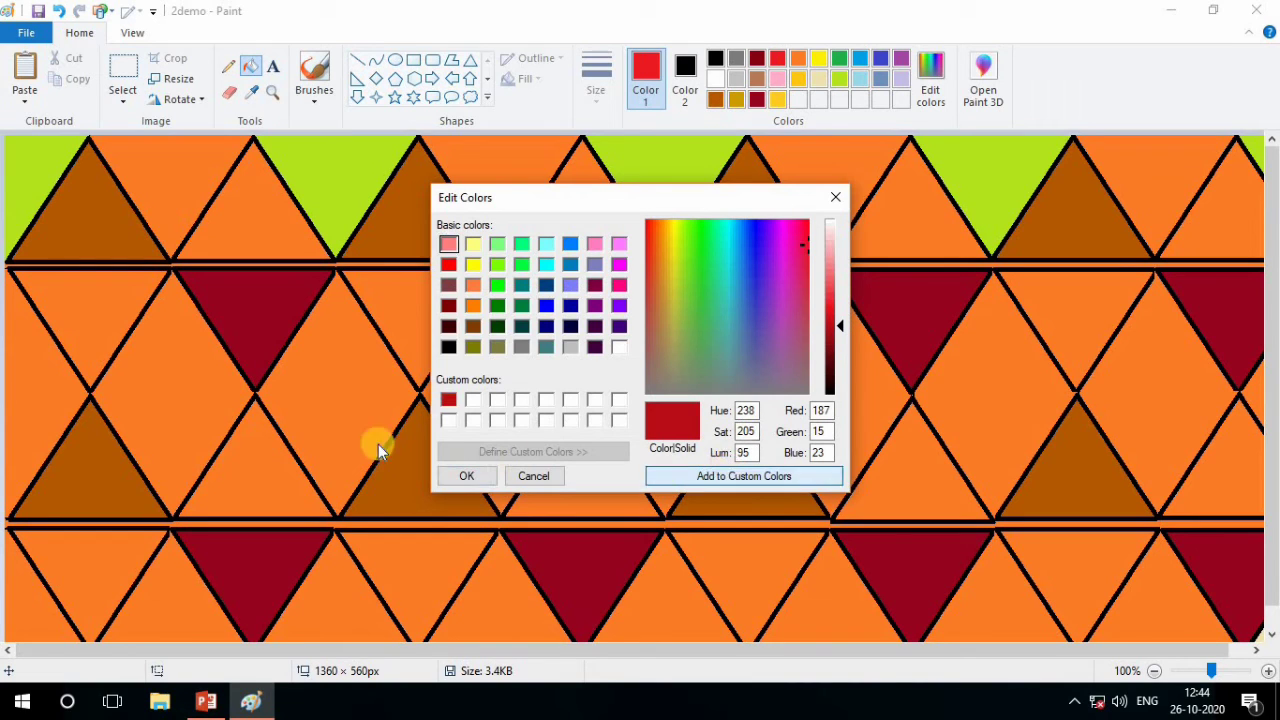
pyautogui.click(469, 476)
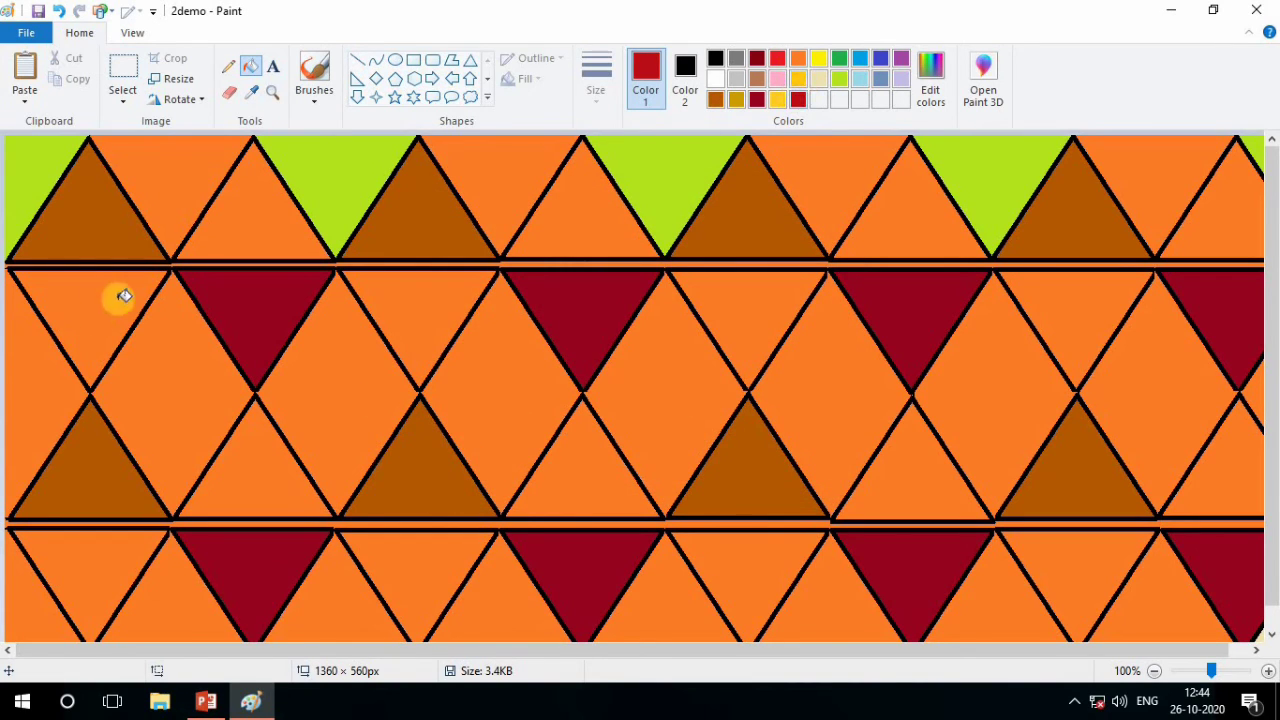
# Fill the four remaining orange background areas between the top-row triangles with the custom dark red
pyautogui.click(192, 170)
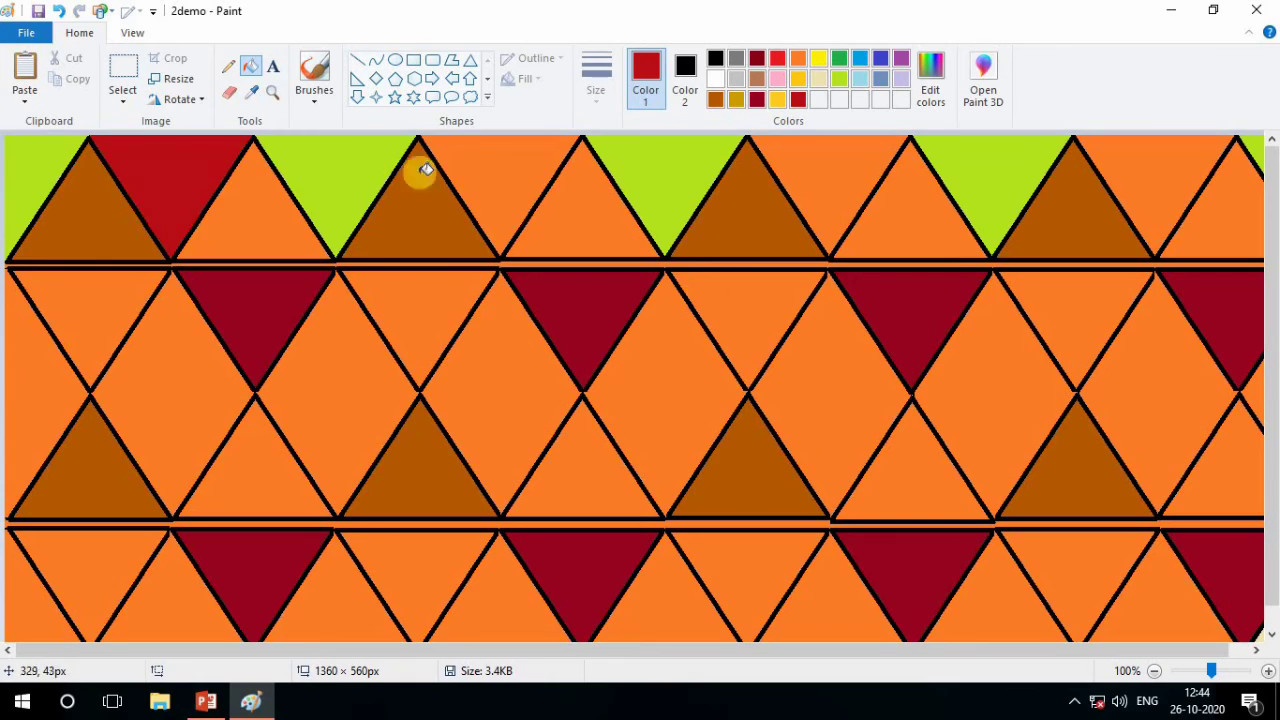
pyautogui.click(529, 163)
pyautogui.click(829, 158)
pyautogui.click(1140, 158)
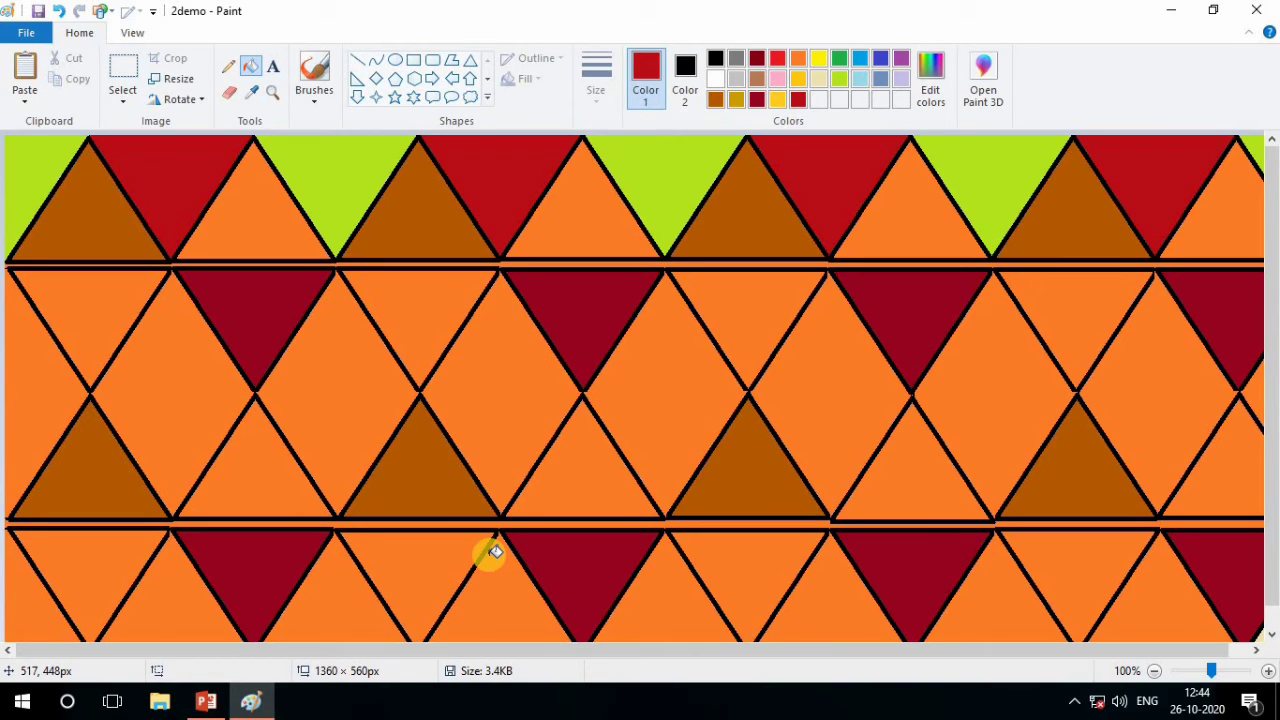
# Darken the gold to RGB 198, 153, 0, add it to the custom colors, and make it Color 1
pyautogui.click(797, 80)
pyautogui.click(935, 90)
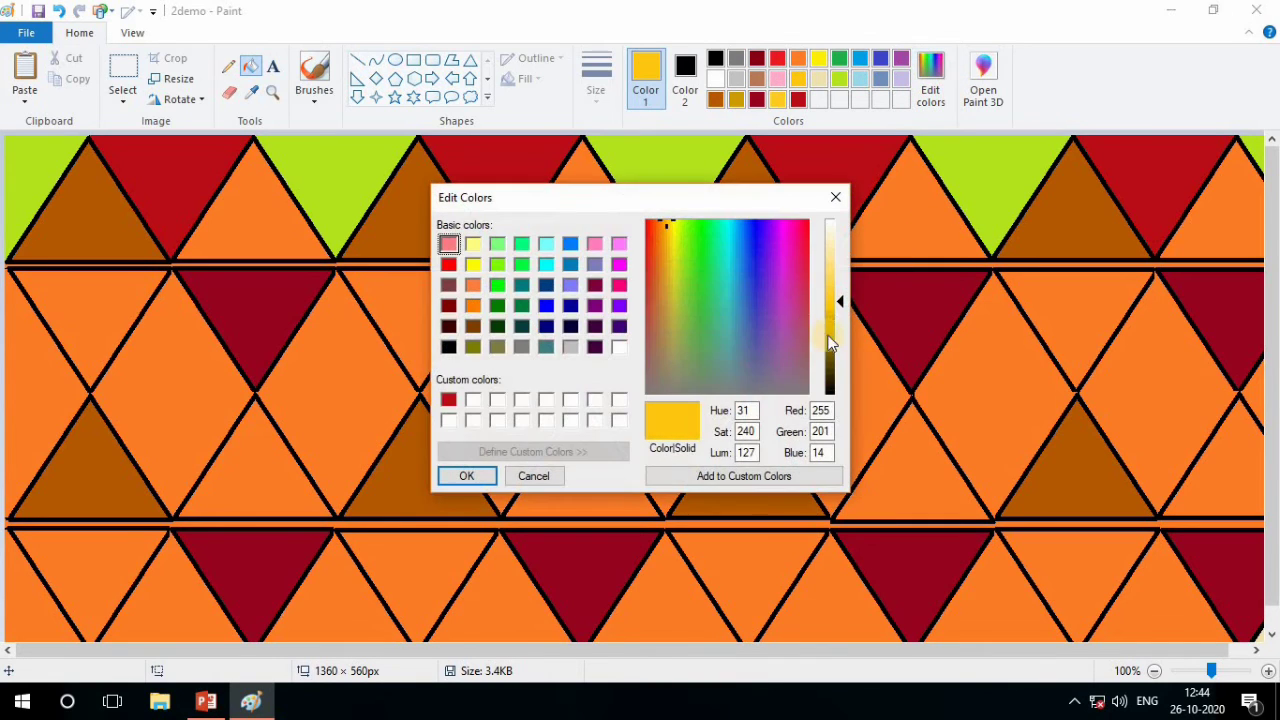
pyautogui.moveTo(838, 303); pyautogui.dragTo(835, 326)
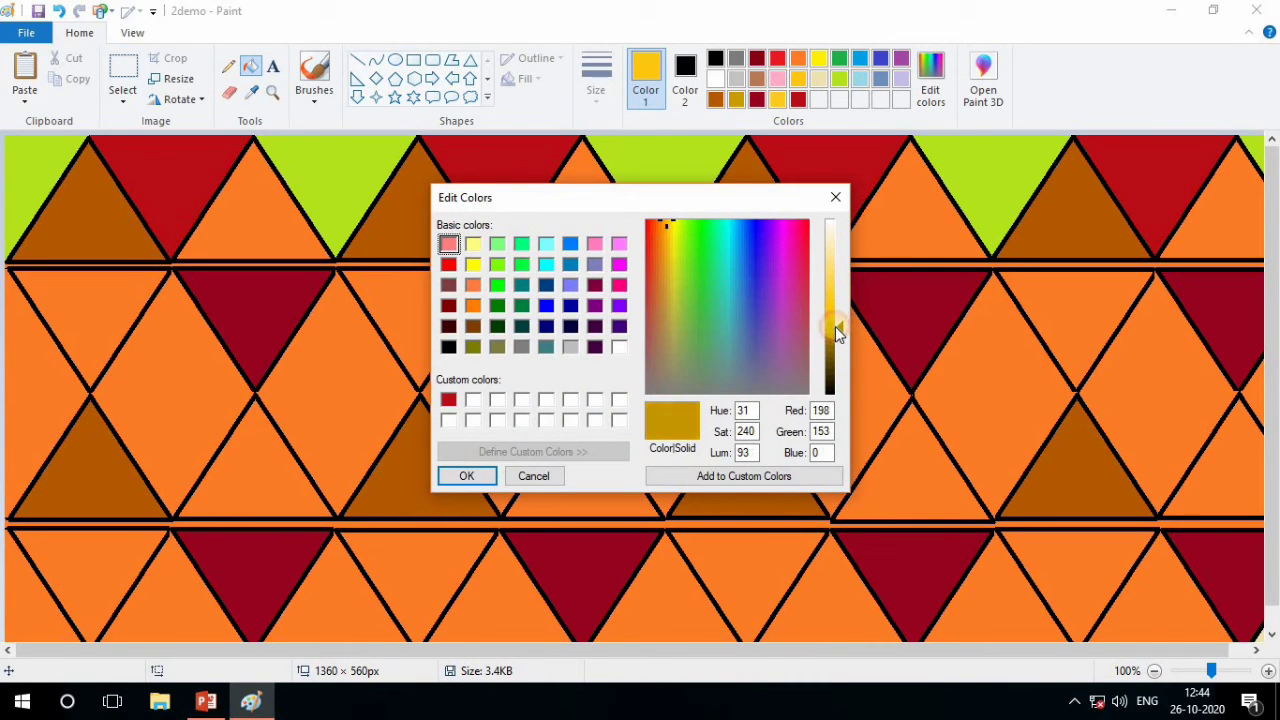
pyautogui.click(733, 478)
pyautogui.click(462, 476)
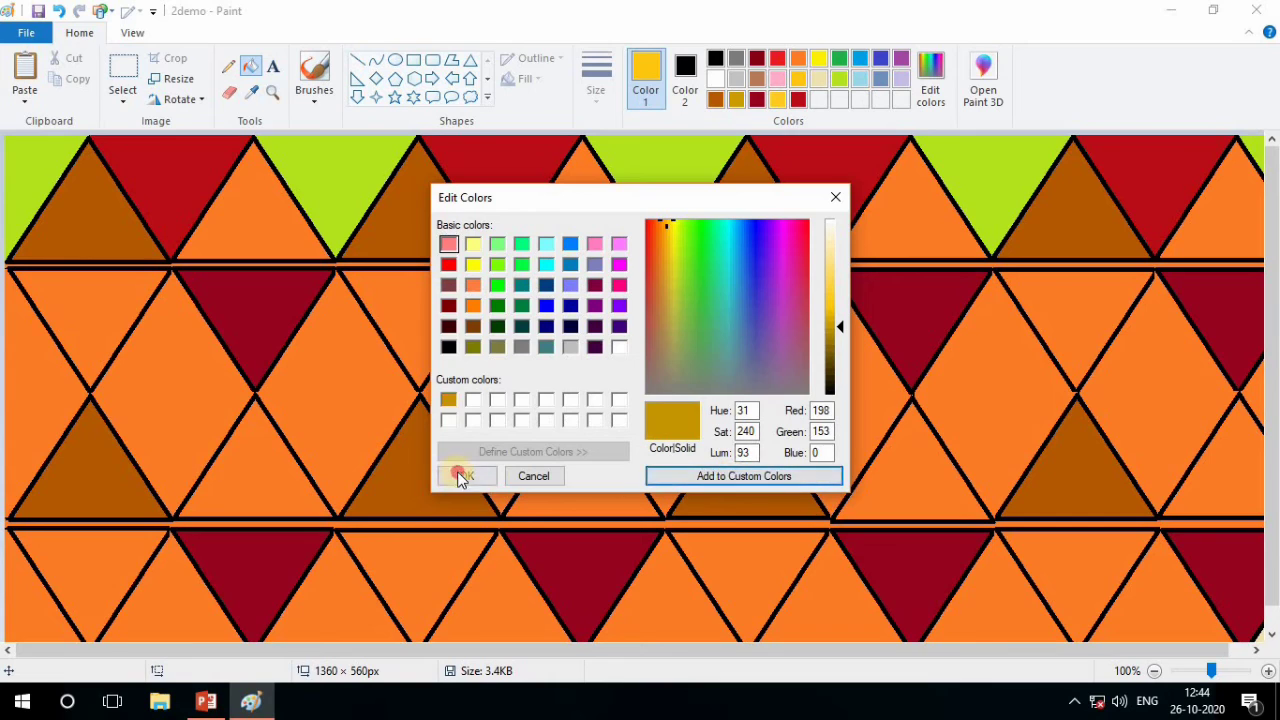
# Fill alternate diamond areas between the second and third rows with the custom dark gold, starting at the canvas's left edge
pyautogui.click(40, 378)
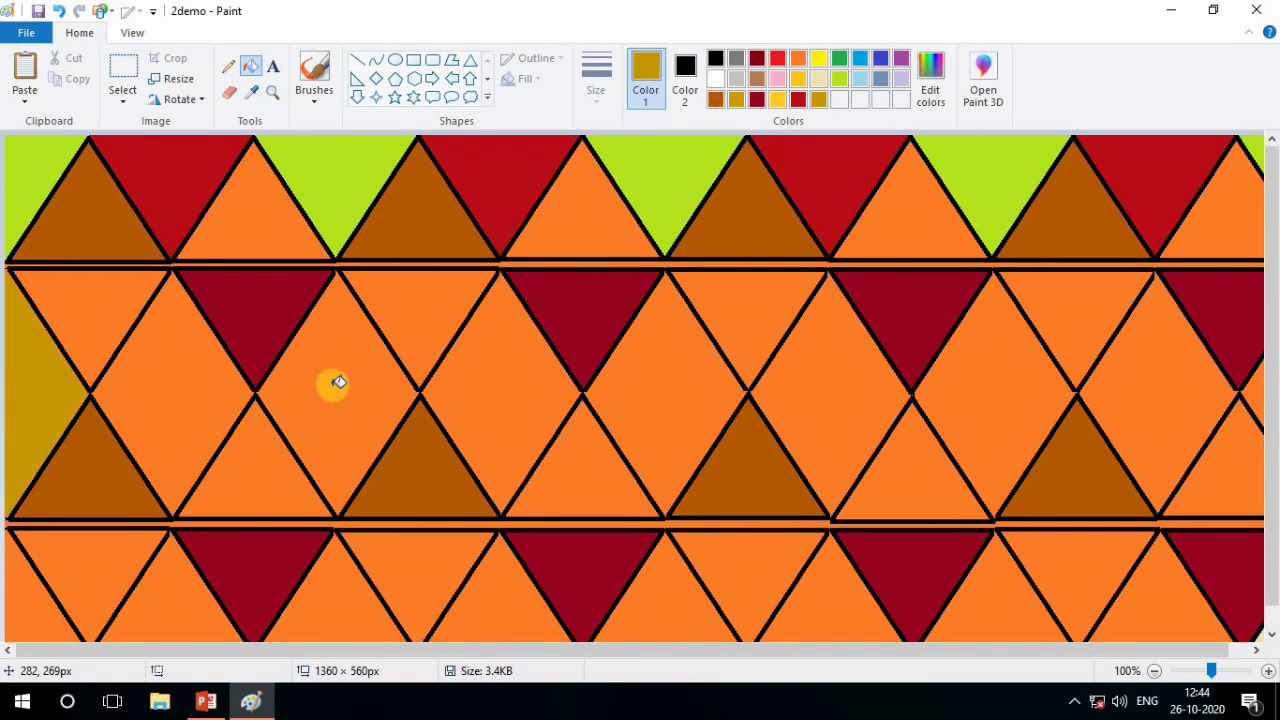
pyautogui.click(334, 381)
pyautogui.click(641, 374)
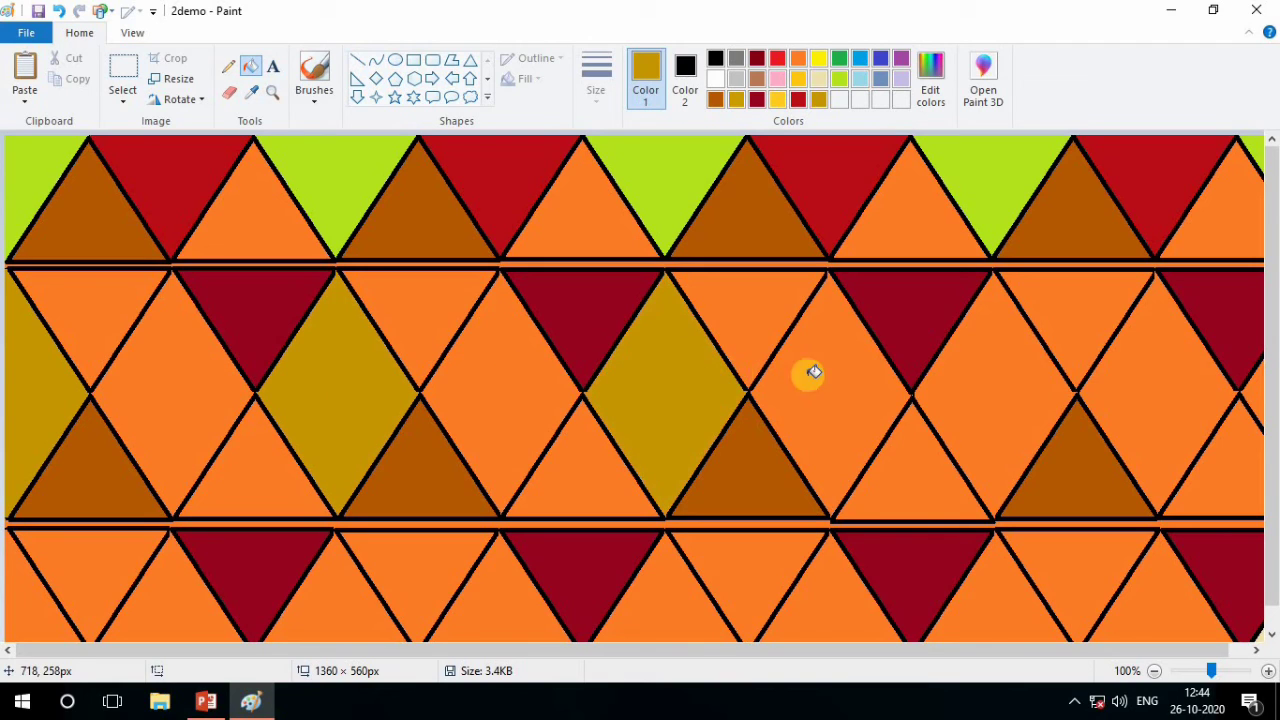
pyautogui.click(966, 384)
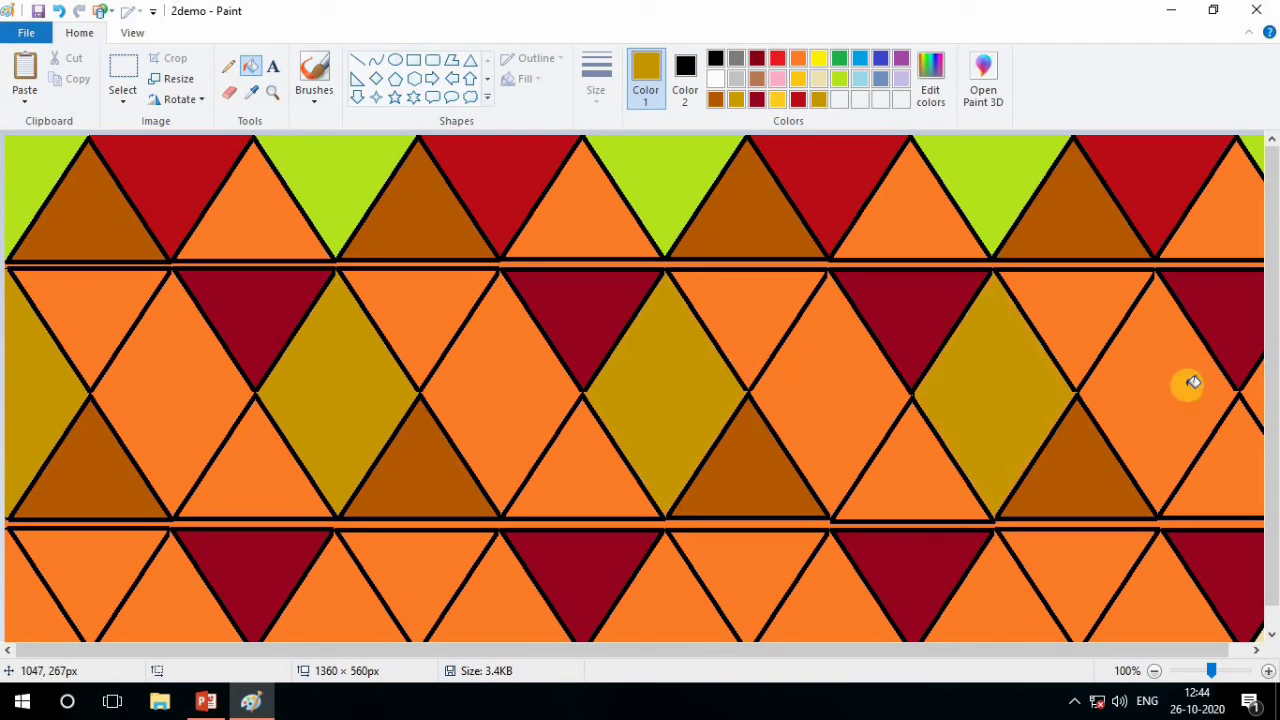
pyautogui.click(1250, 396)
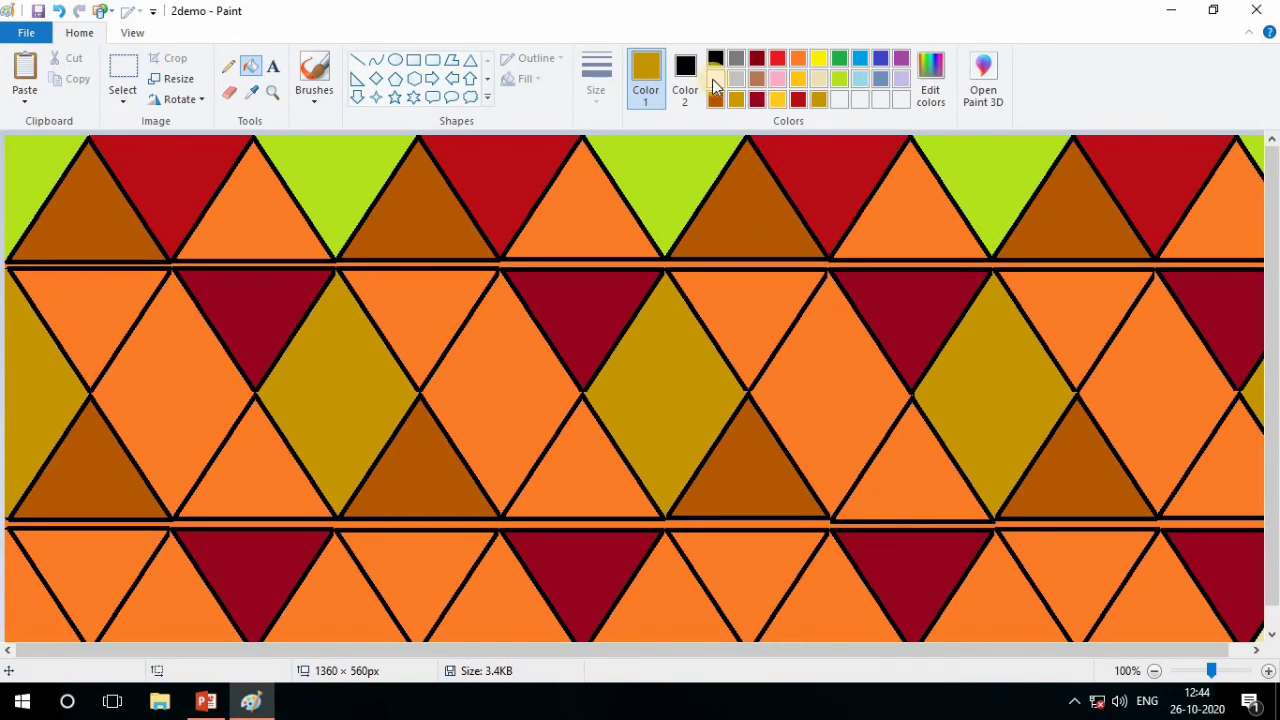
# Mix a dark green with RGB 53, 116, 41, add it to the custom colors, and make it Color 1
pyautogui.click(777, 79)
pyautogui.click(929, 86)
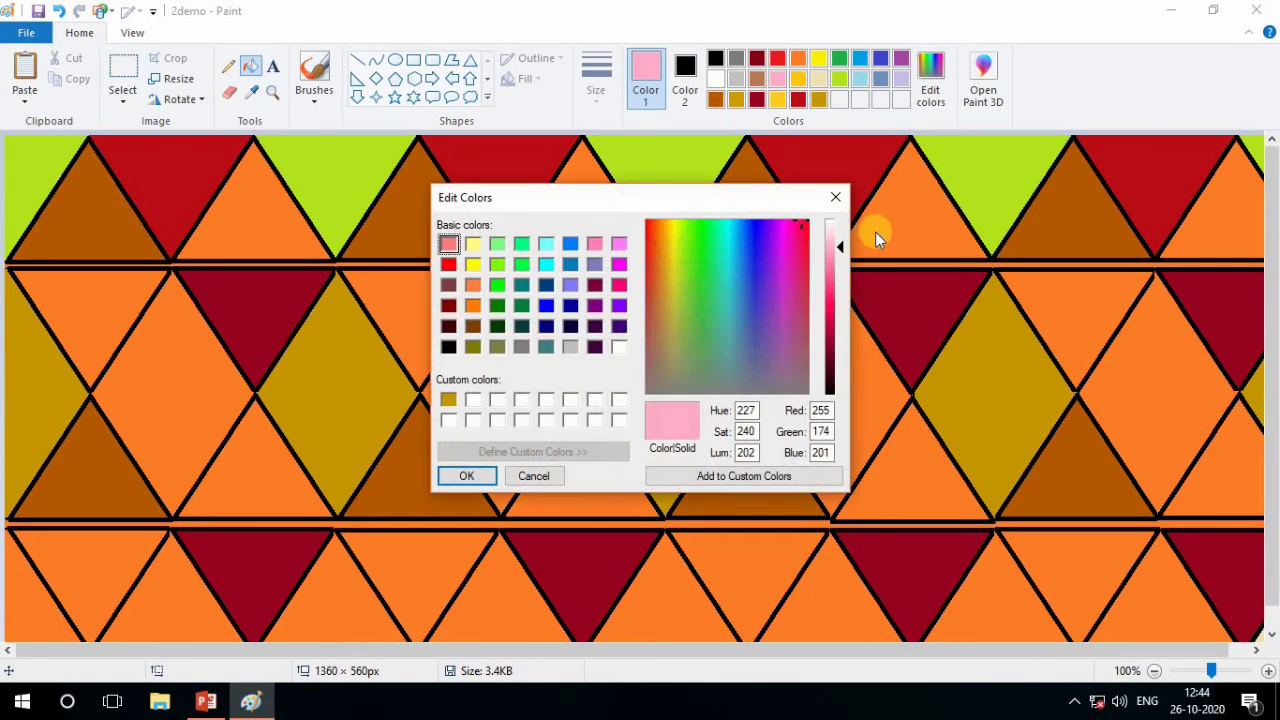
pyautogui.moveTo(840, 247); pyautogui.dragTo(837, 370)
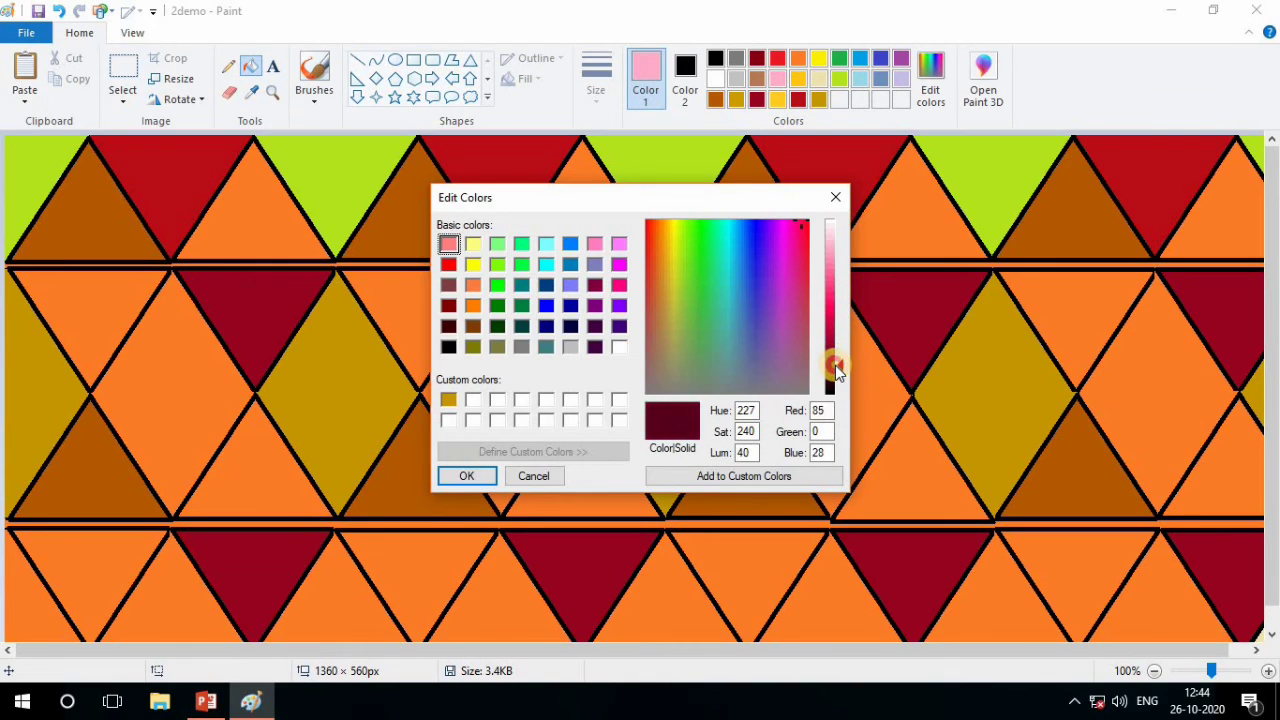
pyautogui.click(745, 352)
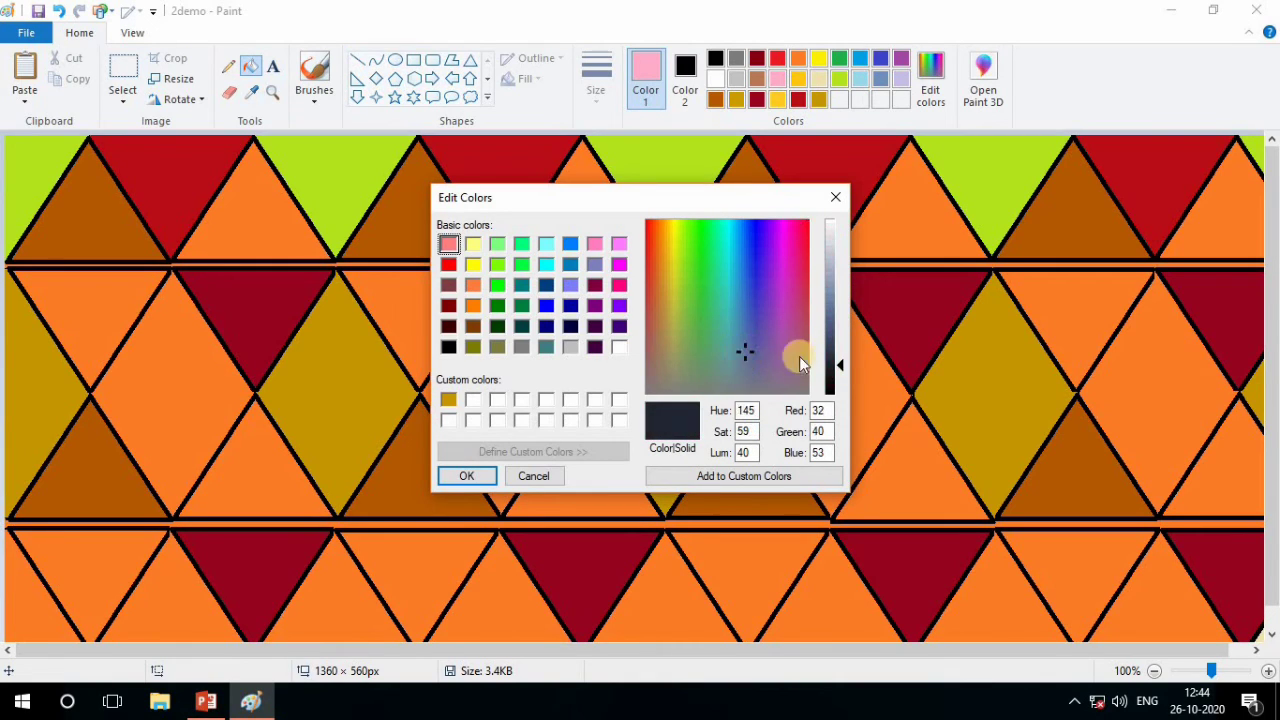
pyautogui.click(840, 361)
pyautogui.click(786, 322)
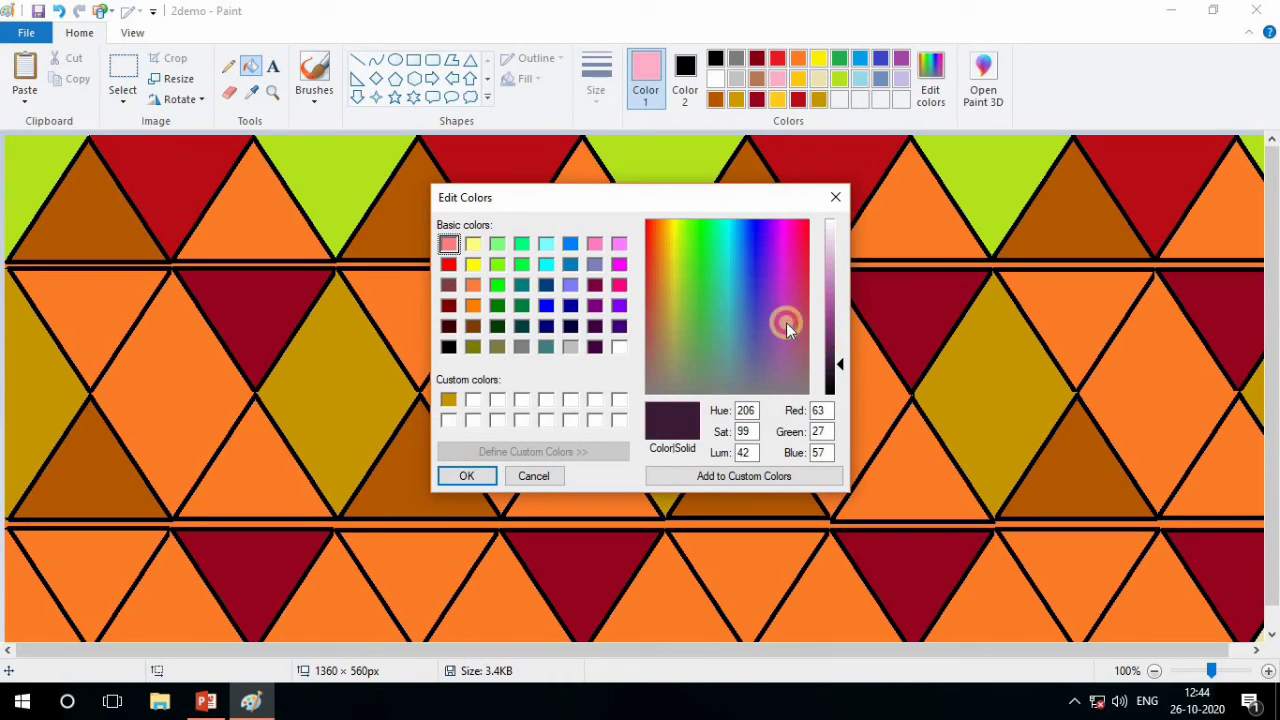
pyautogui.click(697, 313)
pyautogui.moveTo(844, 361); pyautogui.dragTo(842, 341)
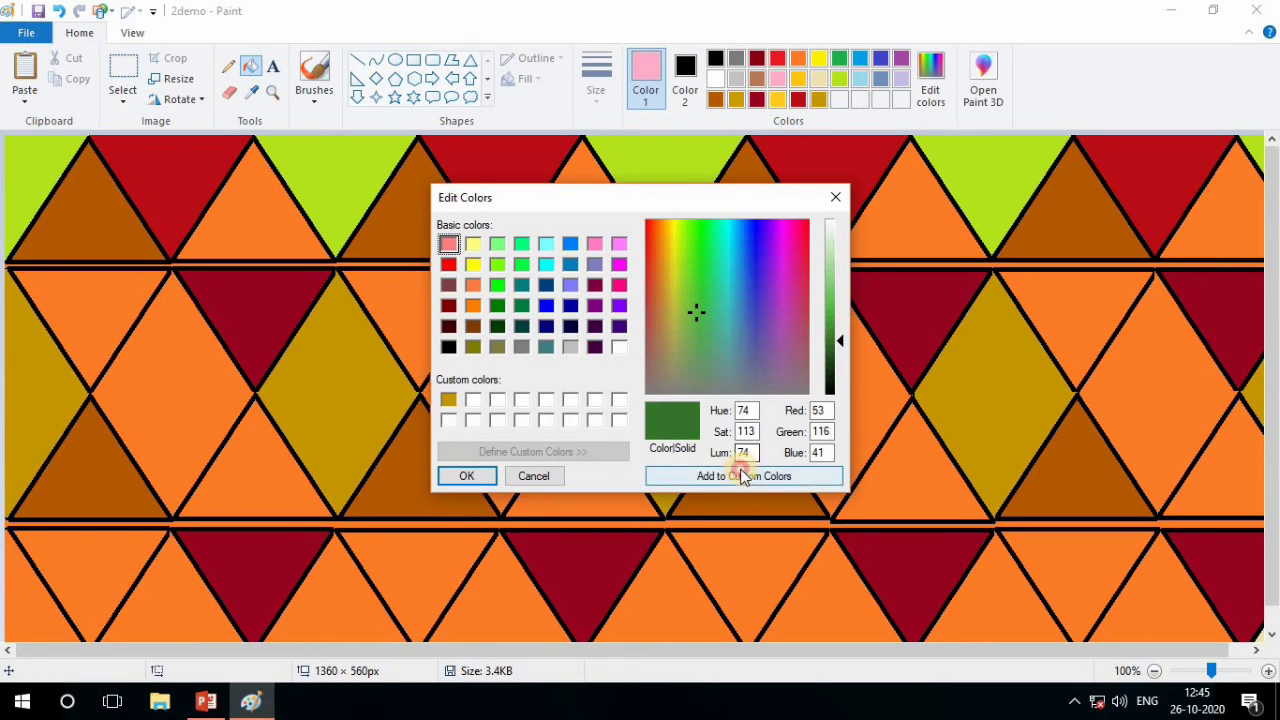
pyautogui.click(742, 476)
pyautogui.click(473, 473)
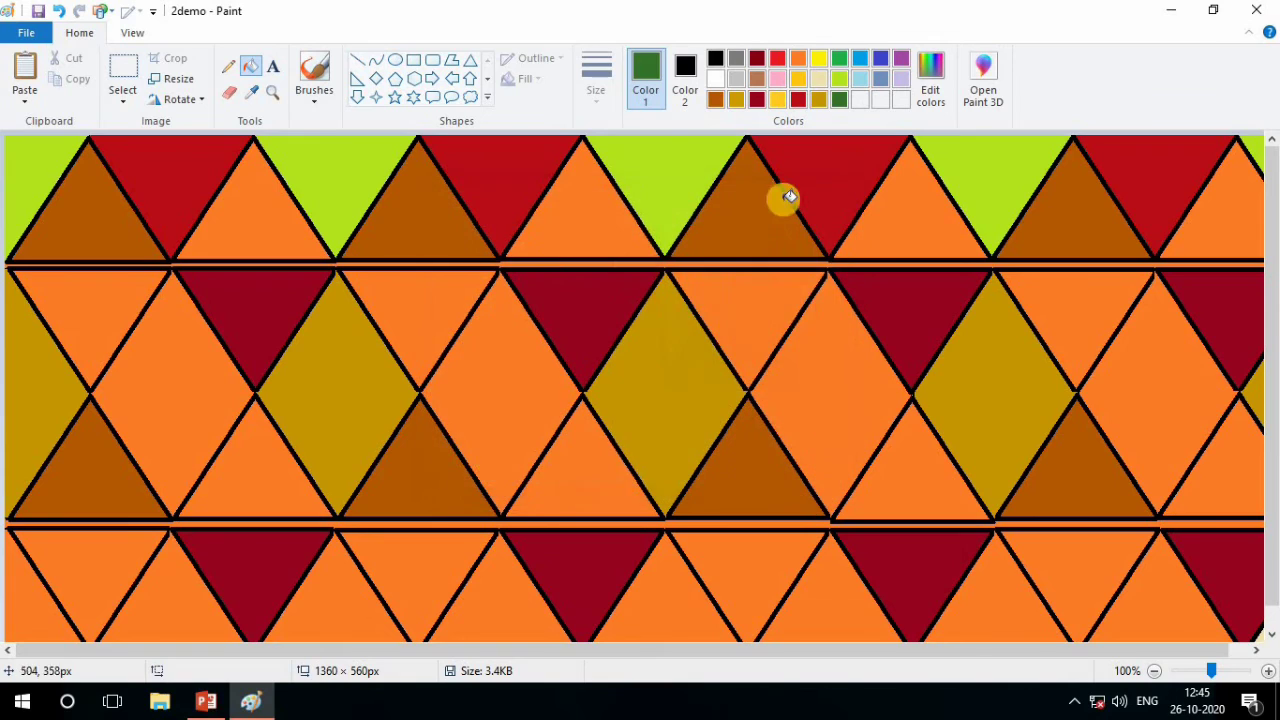
# Fill the four remaining orange diamonds between the second and third rows with the custom dark green
pyautogui.click(185, 407)
pyautogui.click(509, 422)
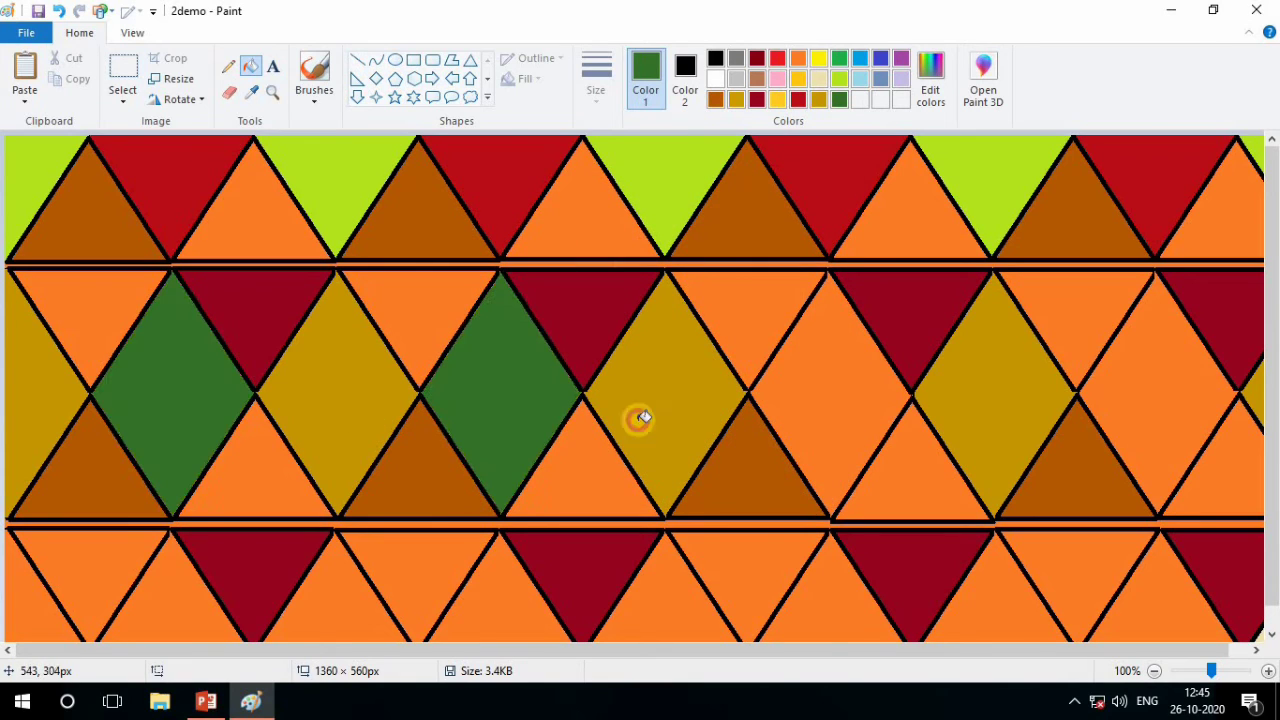
pyautogui.click(827, 425)
pyautogui.click(1203, 420)
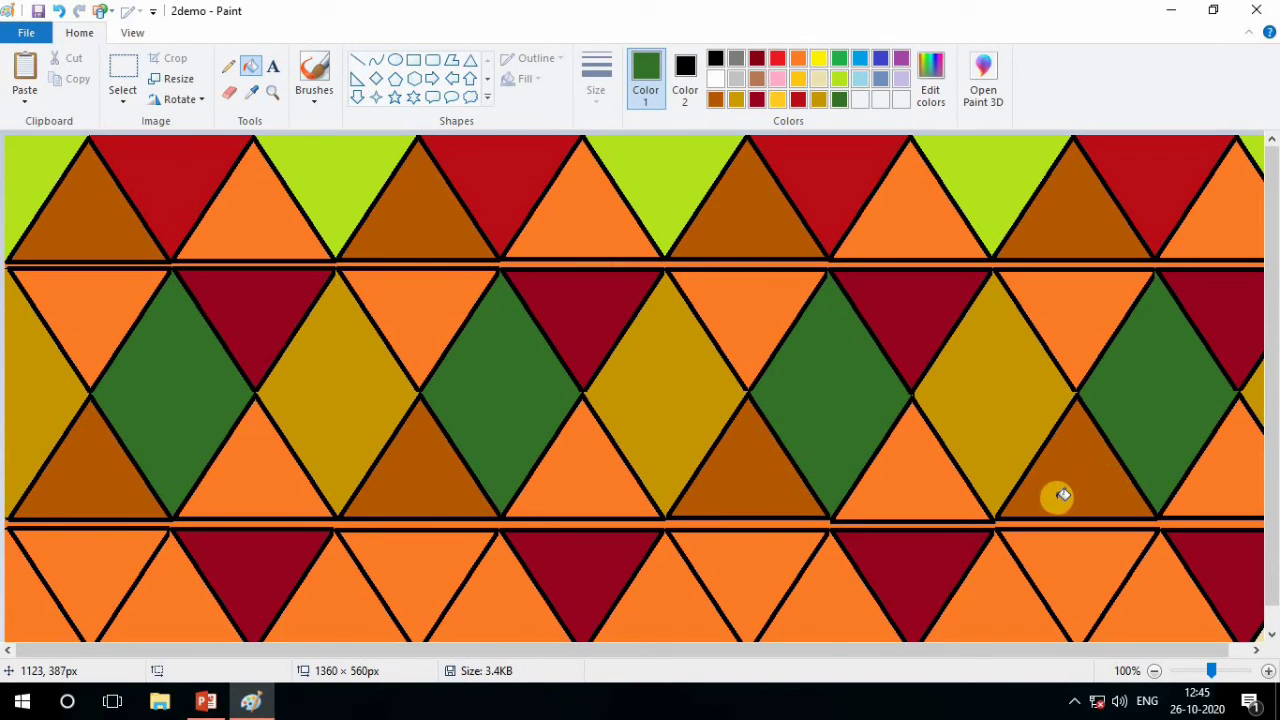
pyautogui.scroll(-1, 480, 520)
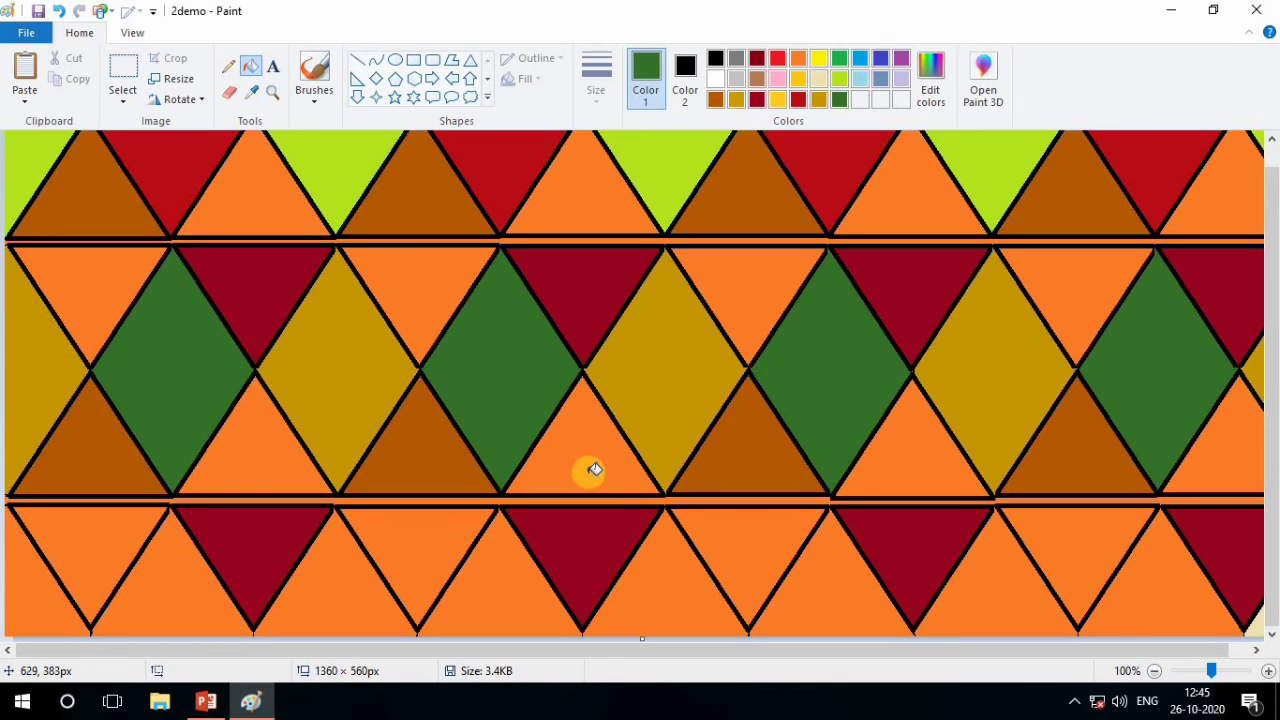
# Mix a dark blue with RGB 0, 101, 145, add it to the custom colors, and make it Color 1
pyautogui.scroll(1, 594, 469)
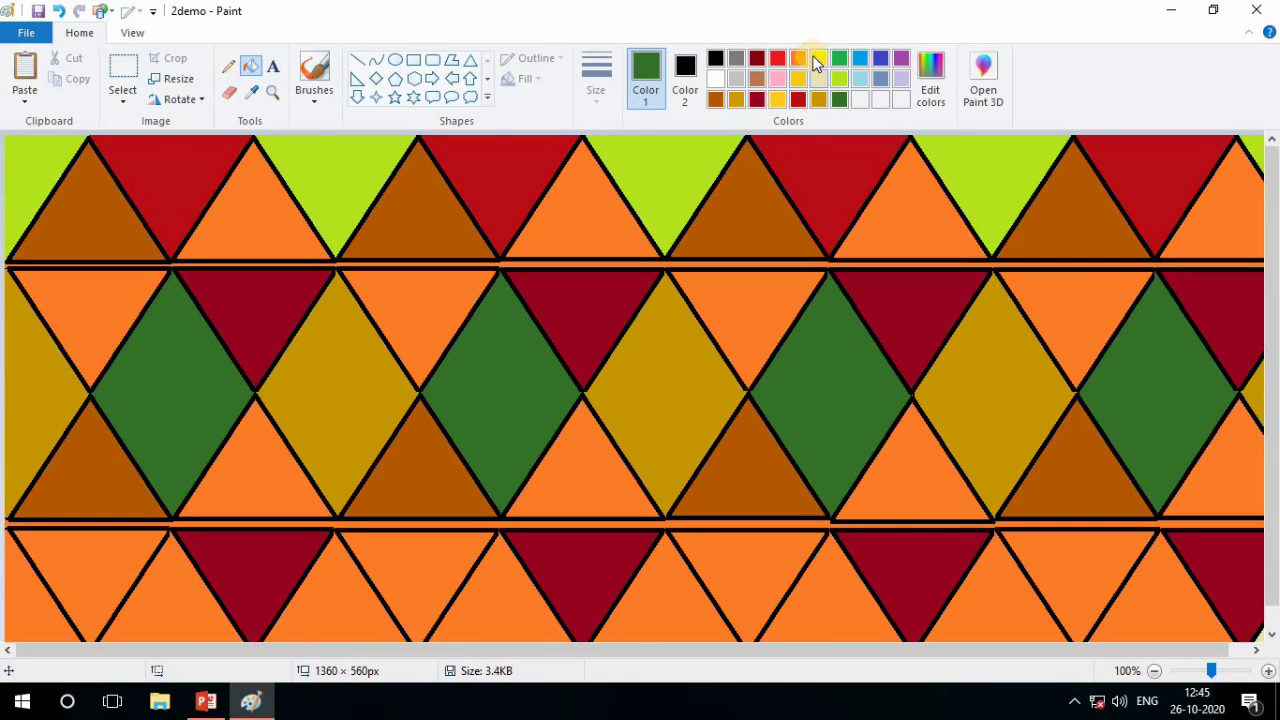
pyautogui.click(858, 60)
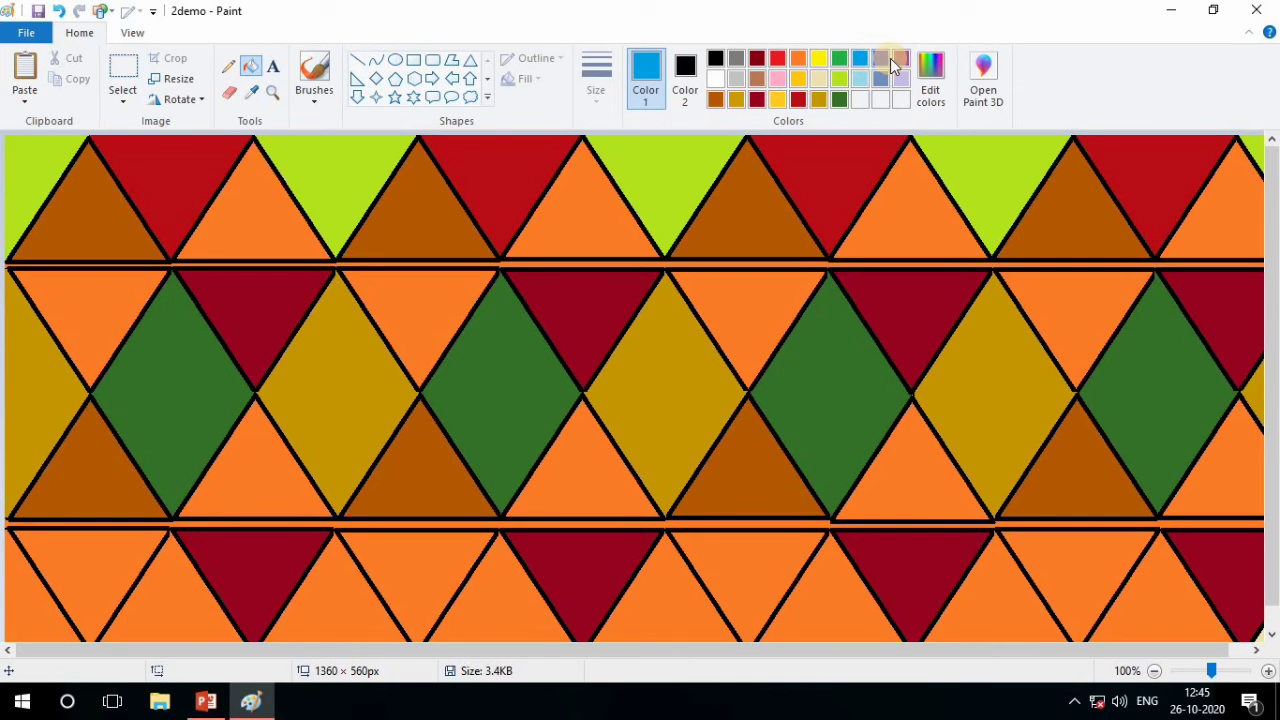
pyautogui.click(938, 84)
pyautogui.moveTo(843, 318); pyautogui.dragTo(837, 345)
pyautogui.click(745, 477)
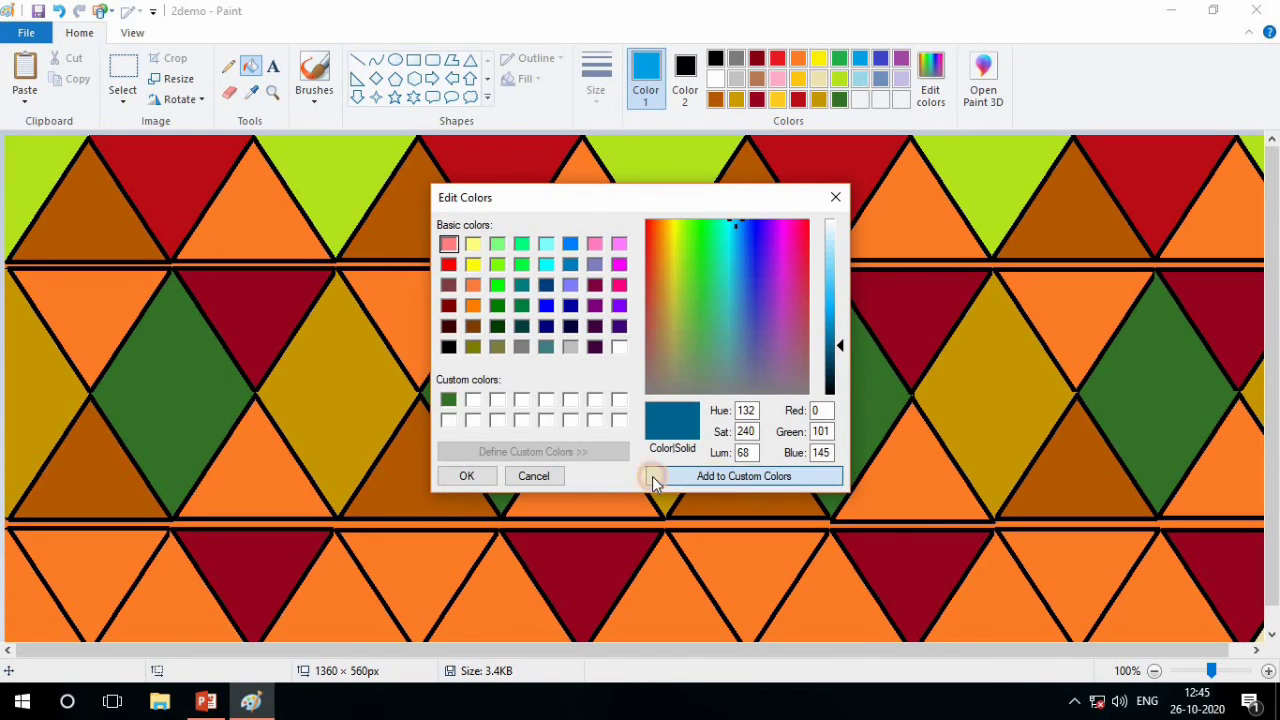
pyautogui.click(460, 477)
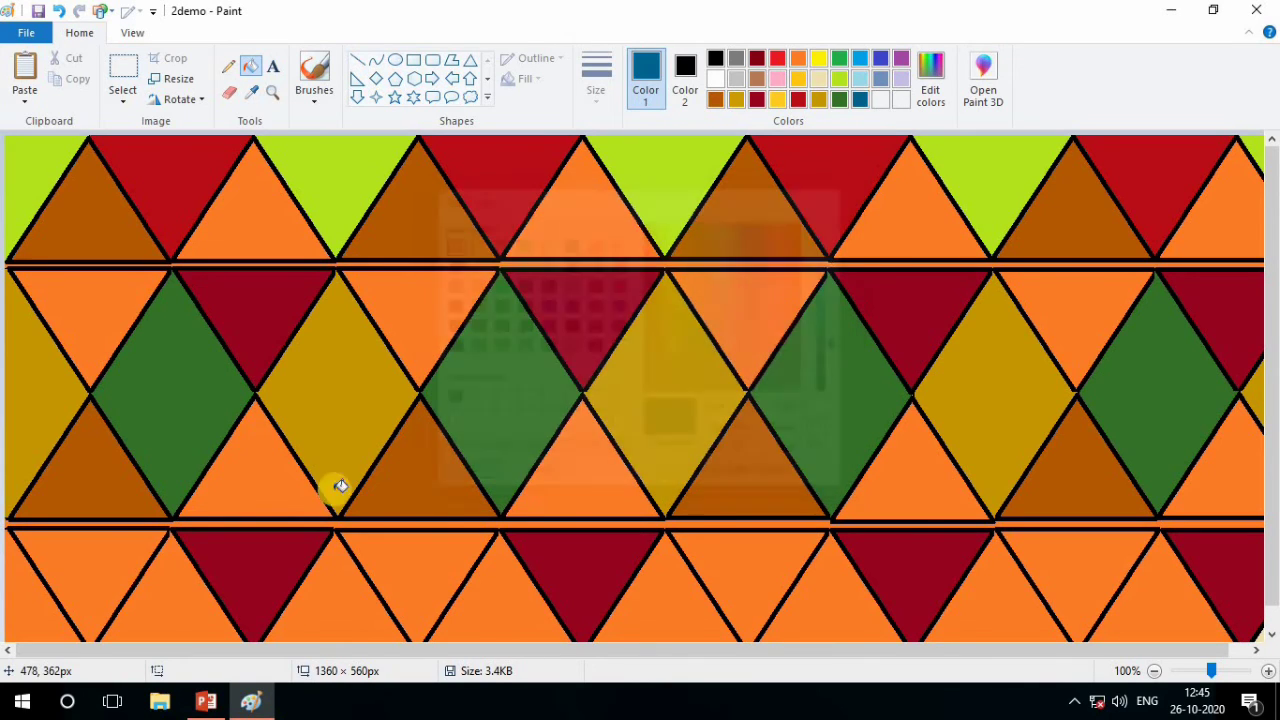
# Fill the four orange triangles in the third row with the custom dark blue
pyautogui.click(270, 479)
pyautogui.click(607, 475)
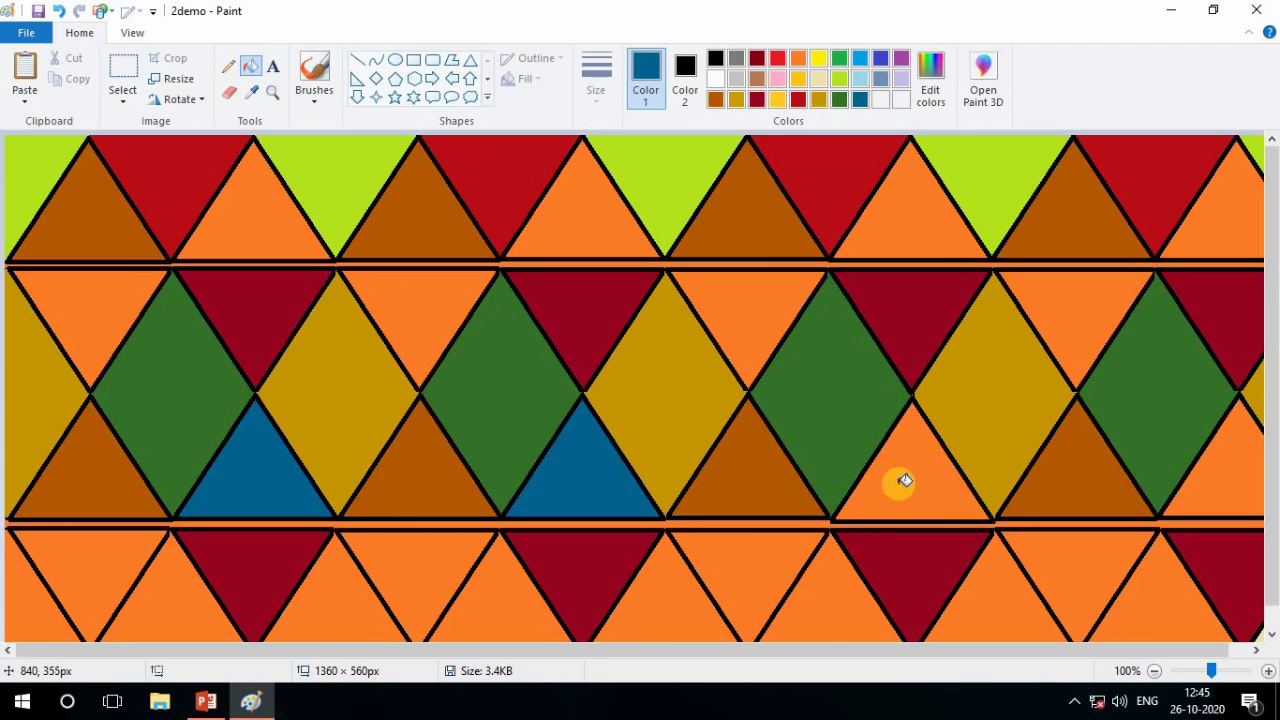
pyautogui.click(900, 485)
pyautogui.click(1245, 487)
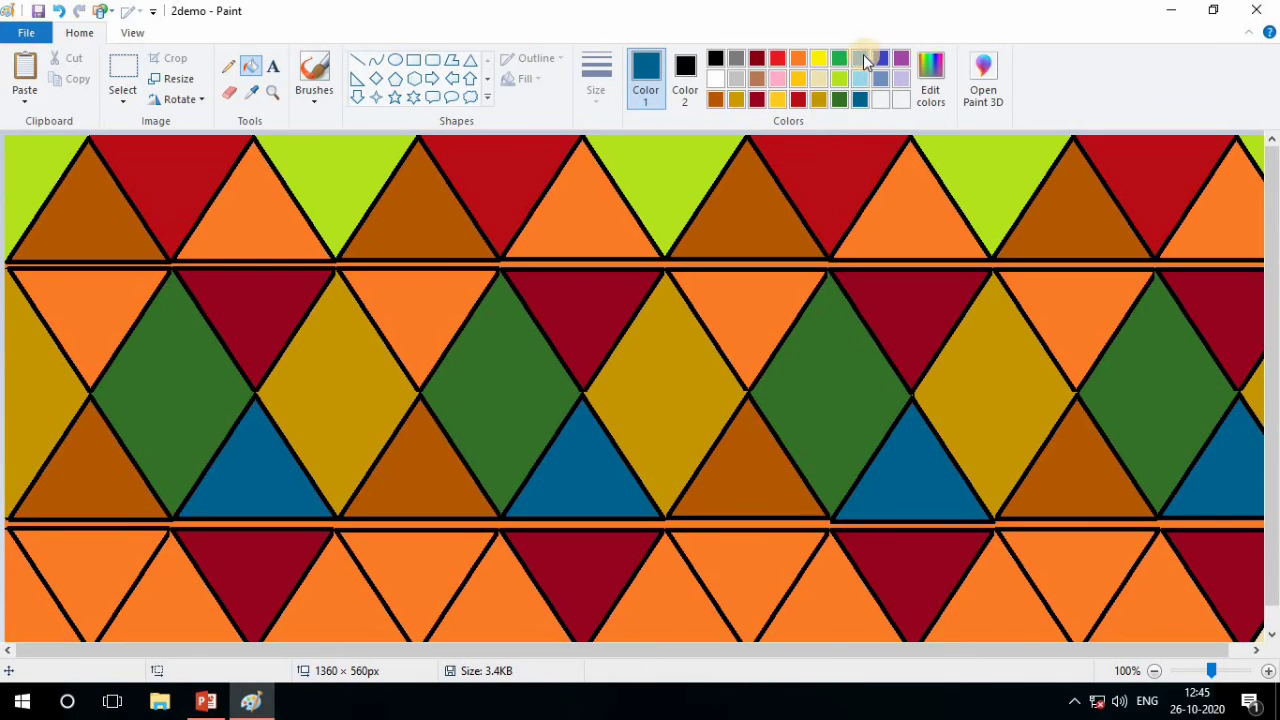
# Lighten the blue to RGB 60, 197, 255, add it to the custom colors, and make it Color 1
pyautogui.click(932, 78)
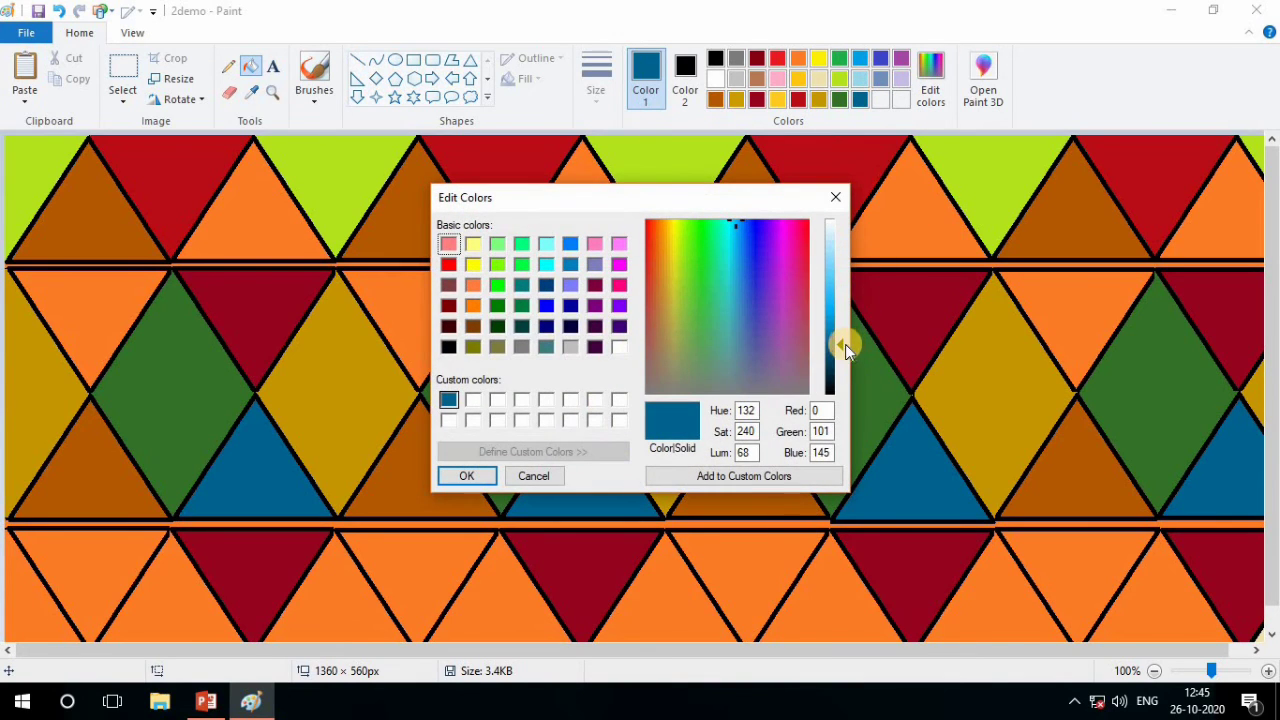
pyautogui.moveTo(840, 346); pyautogui.dragTo(840, 287)
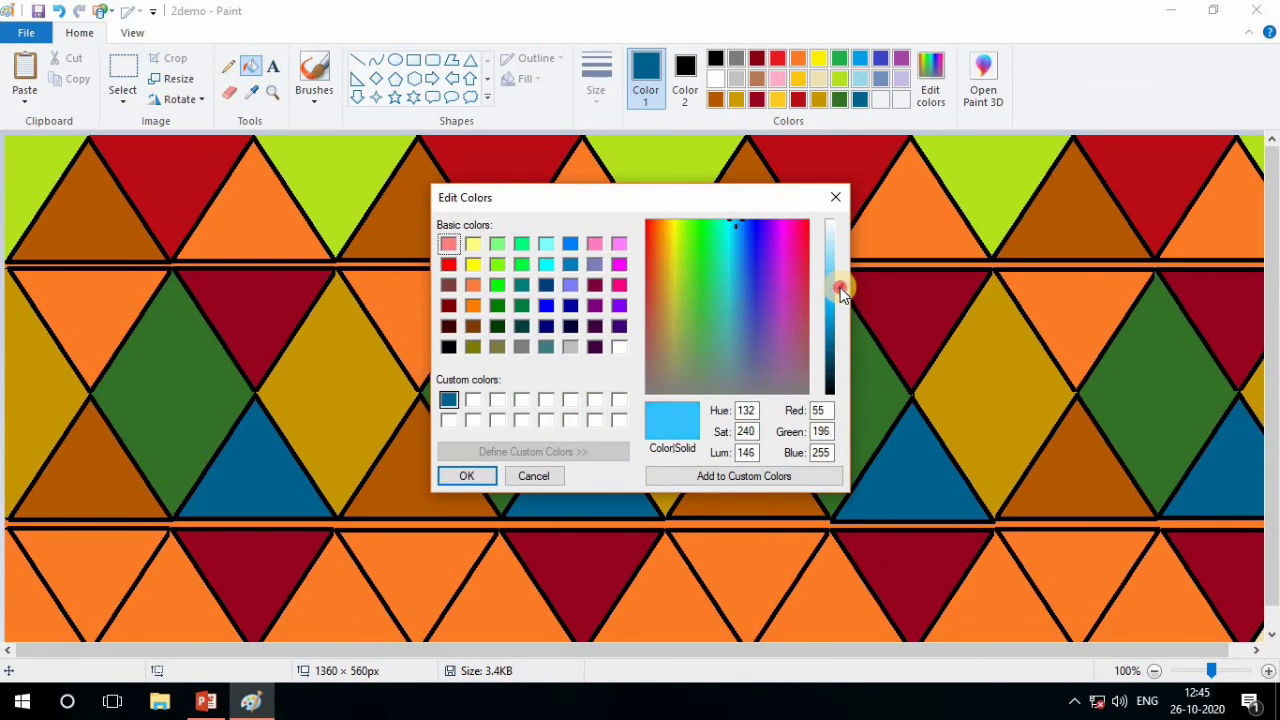
pyautogui.click(665, 477)
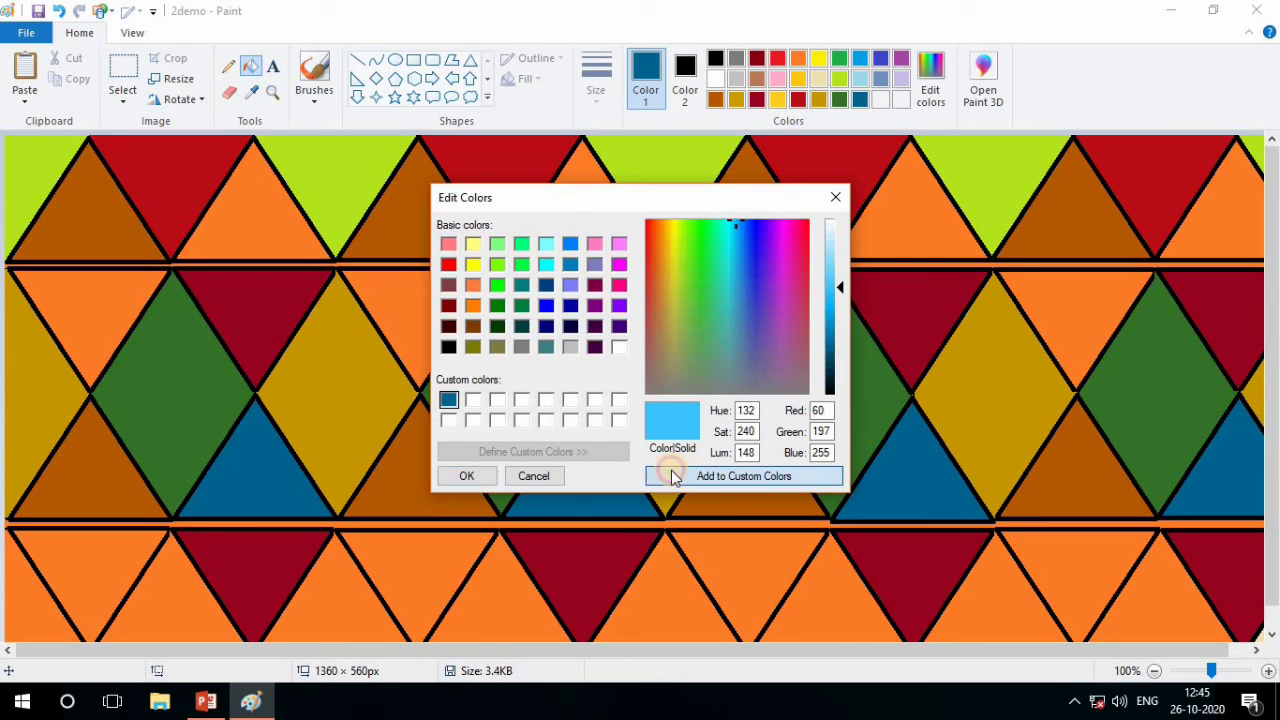
pyautogui.click(466, 475)
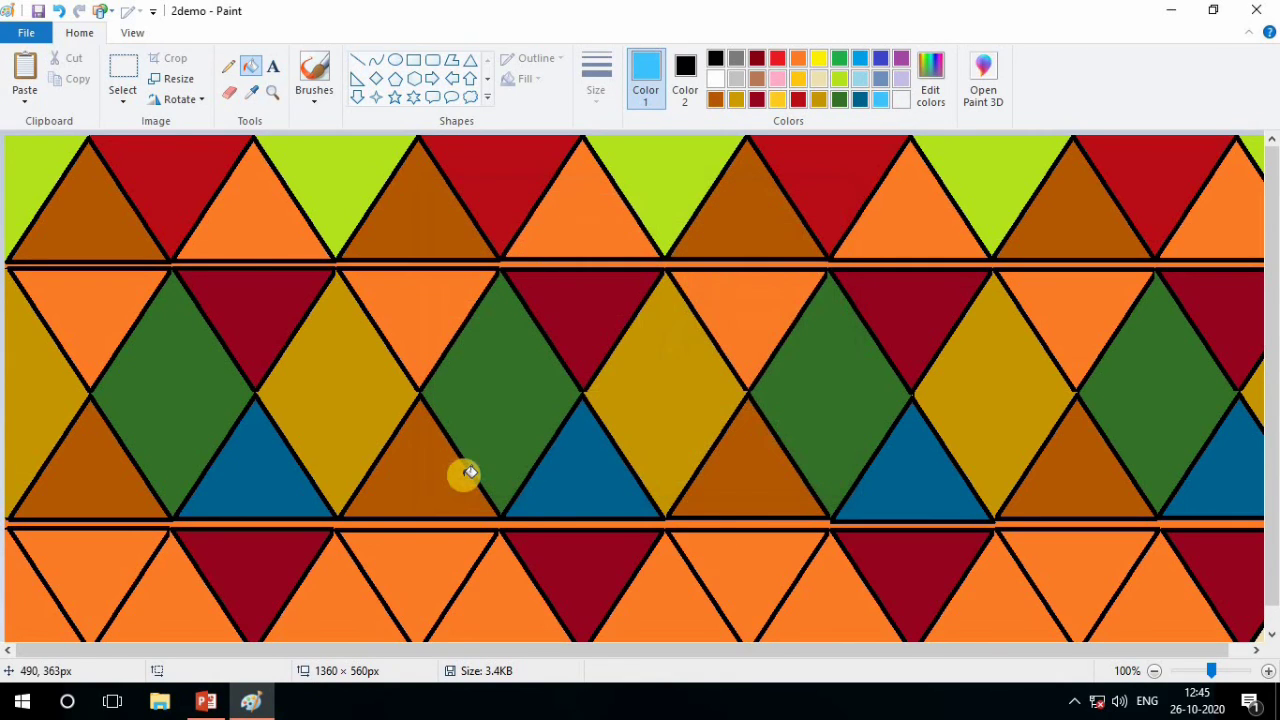
# Fill the four orange triangles in the second row with the custom light blue, undoing any fill made on a dark red triangle
pyautogui.click(146, 299)
pyautogui.click(413, 323)
pyautogui.click(592, 312)
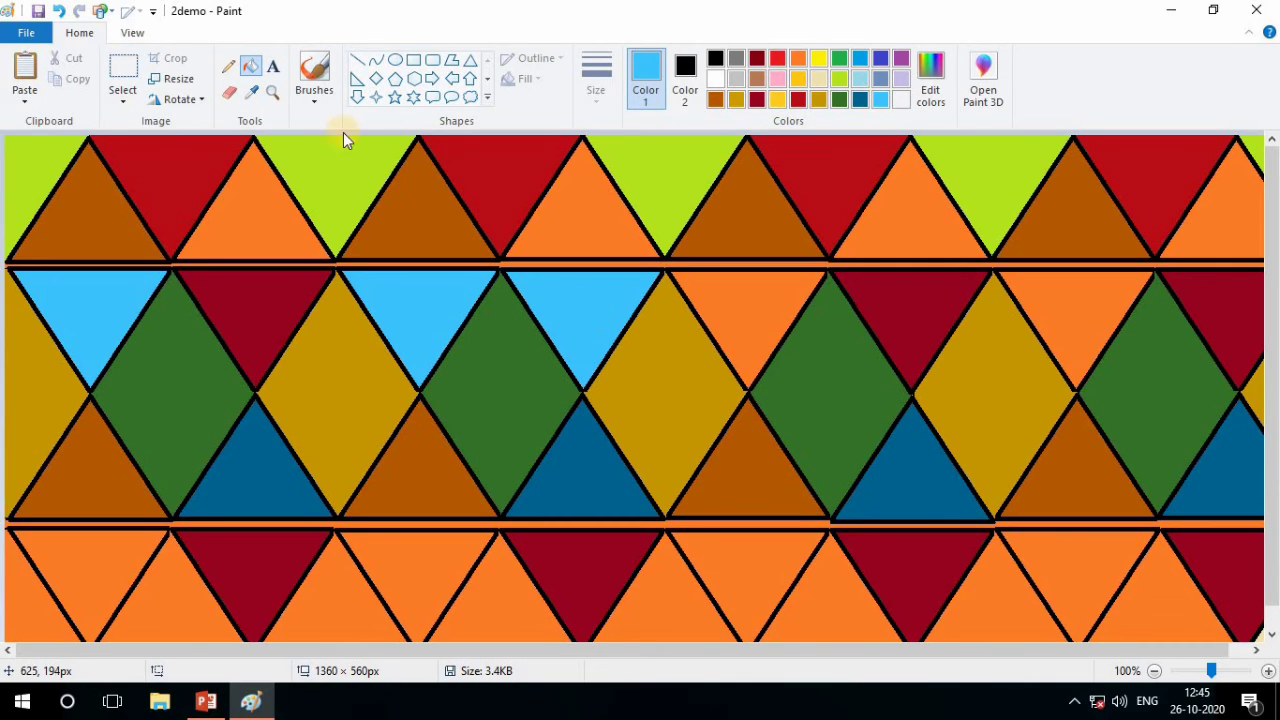
pyautogui.click(62, 12)
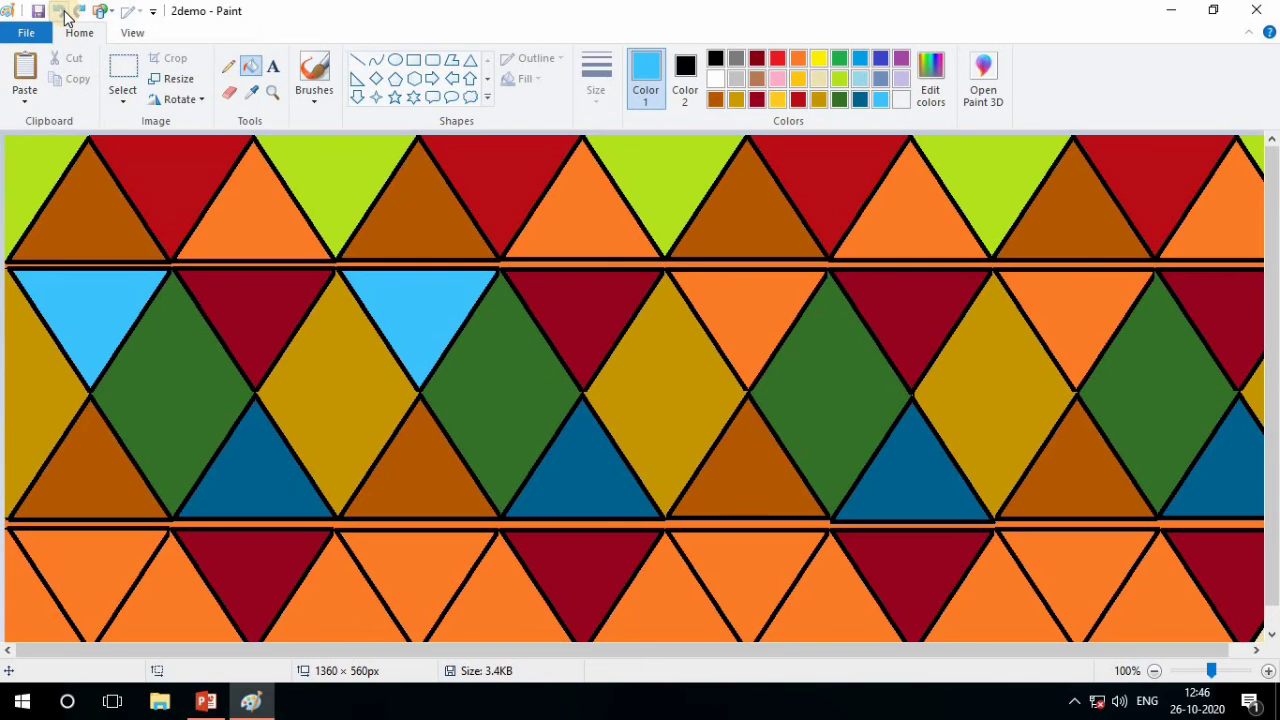
pyautogui.click(737, 297)
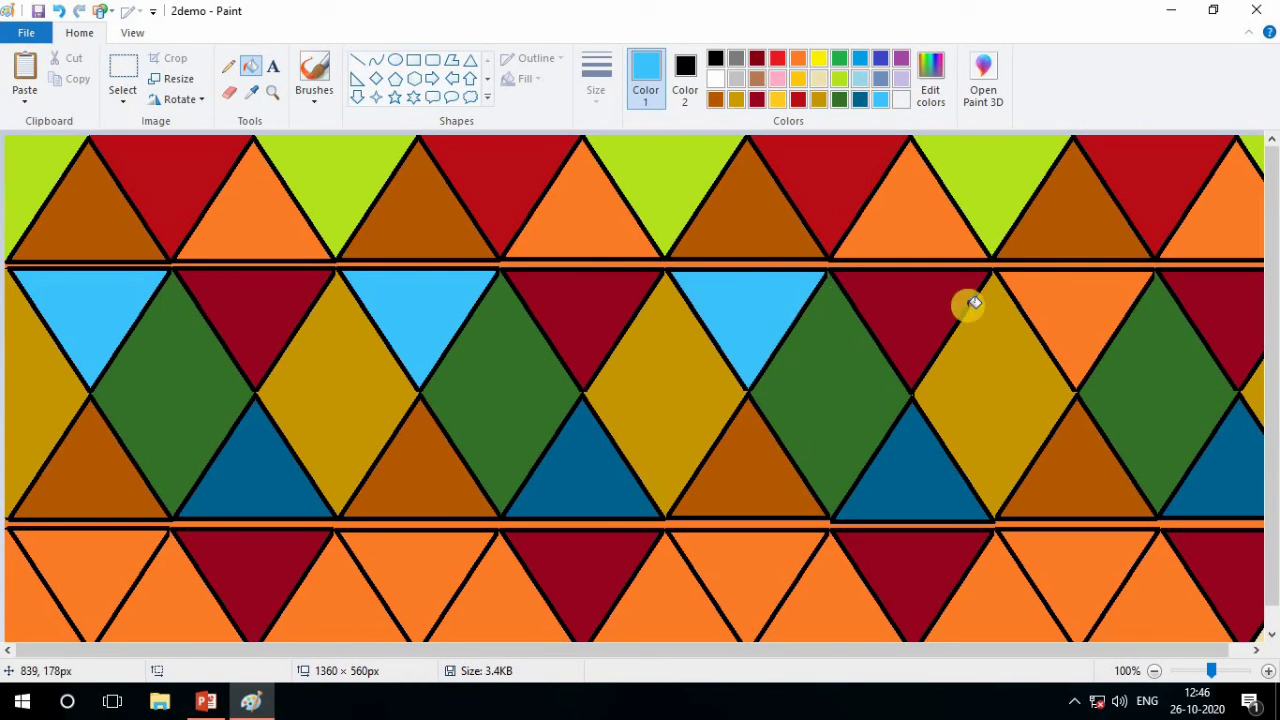
pyautogui.click(1060, 302)
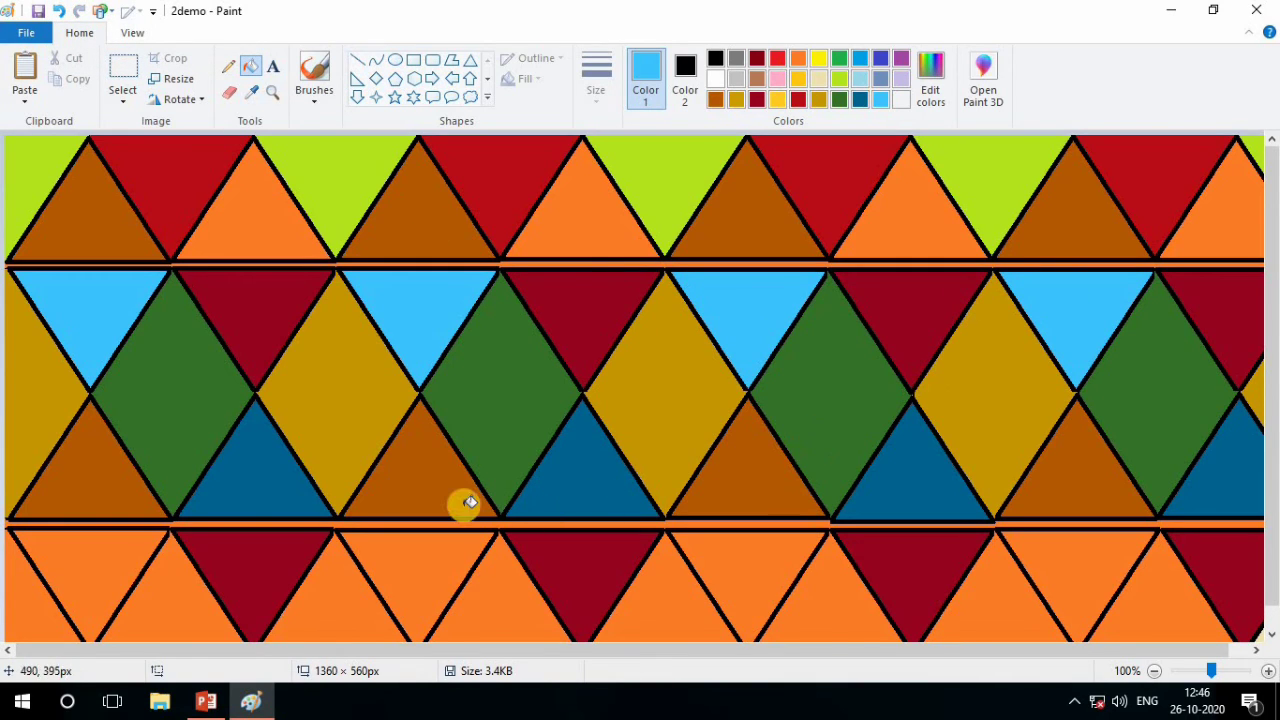
# Mix a near-black blue with RGB 29, 30, 41, add it to the custom colors, and make it Color 1
pyautogui.scroll(-1, 470, 502)
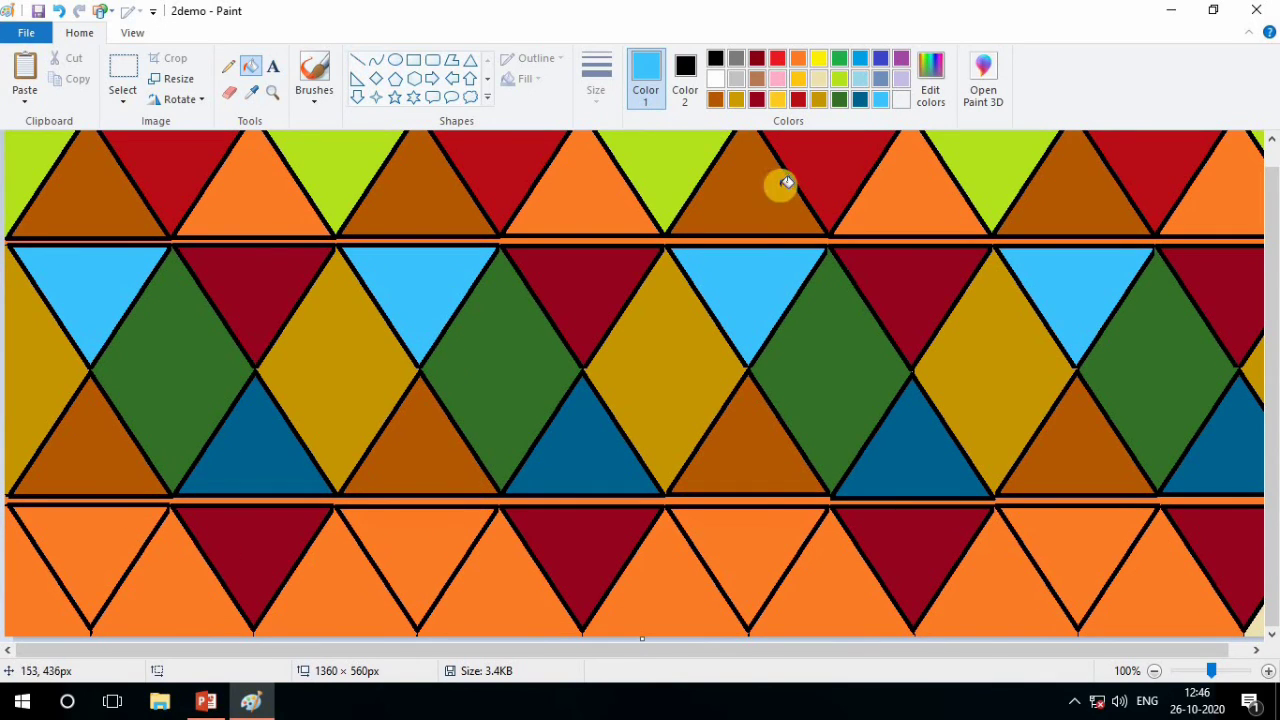
pyautogui.click(926, 90)
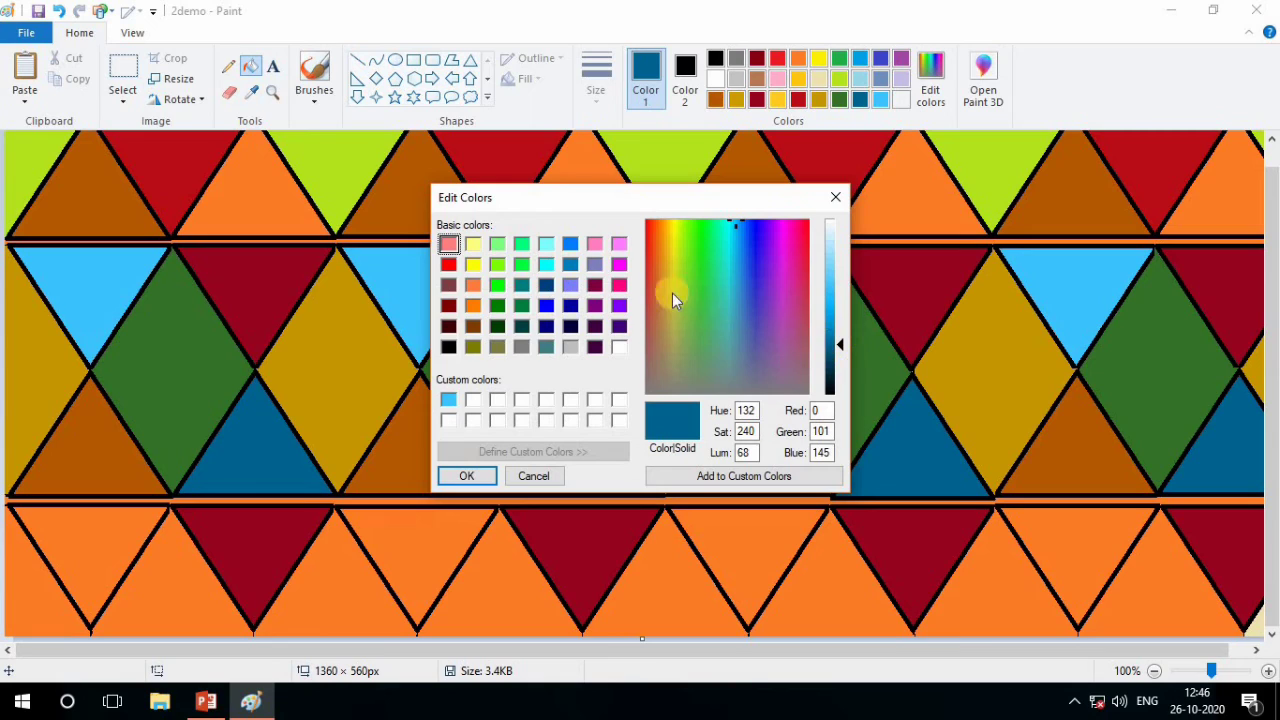
pyautogui.click(659, 291)
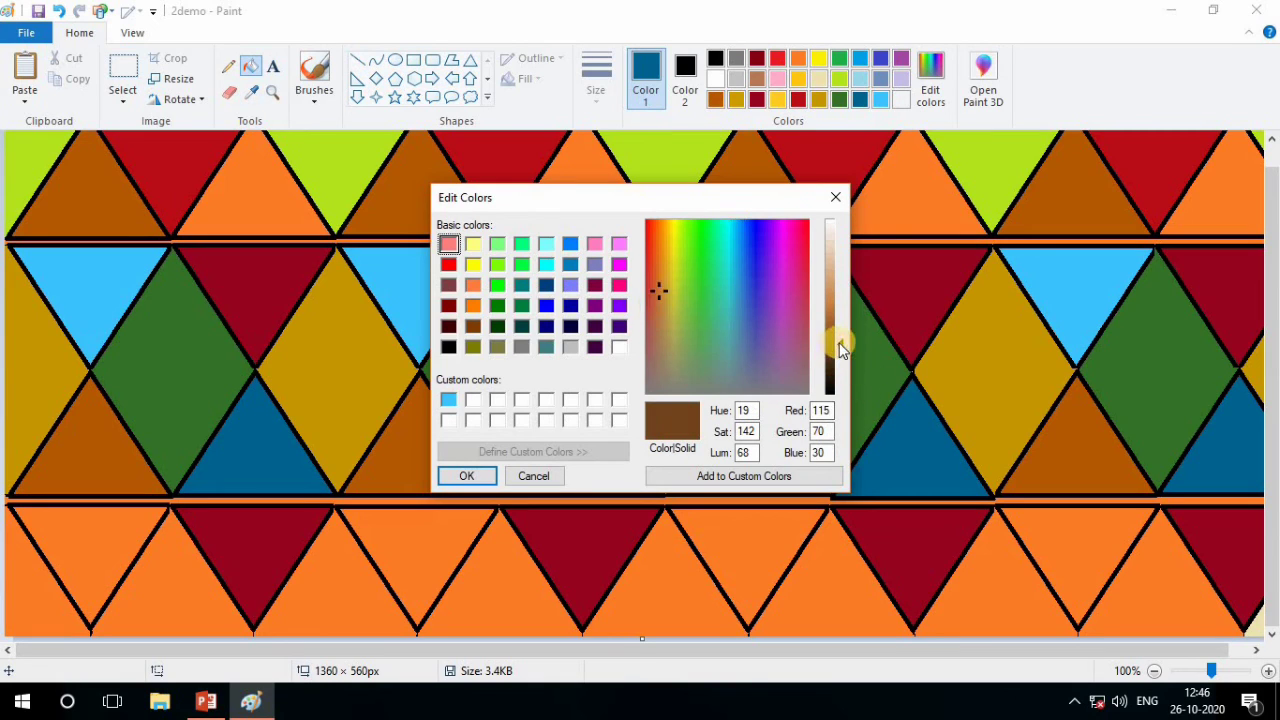
pyautogui.moveTo(842, 347)
pyautogui.mouseDown()
pyautogui.moveTo(840, 277)
pyautogui.moveTo(837, 392)
pyautogui.moveTo(834, 371)
pyautogui.mouseUp()
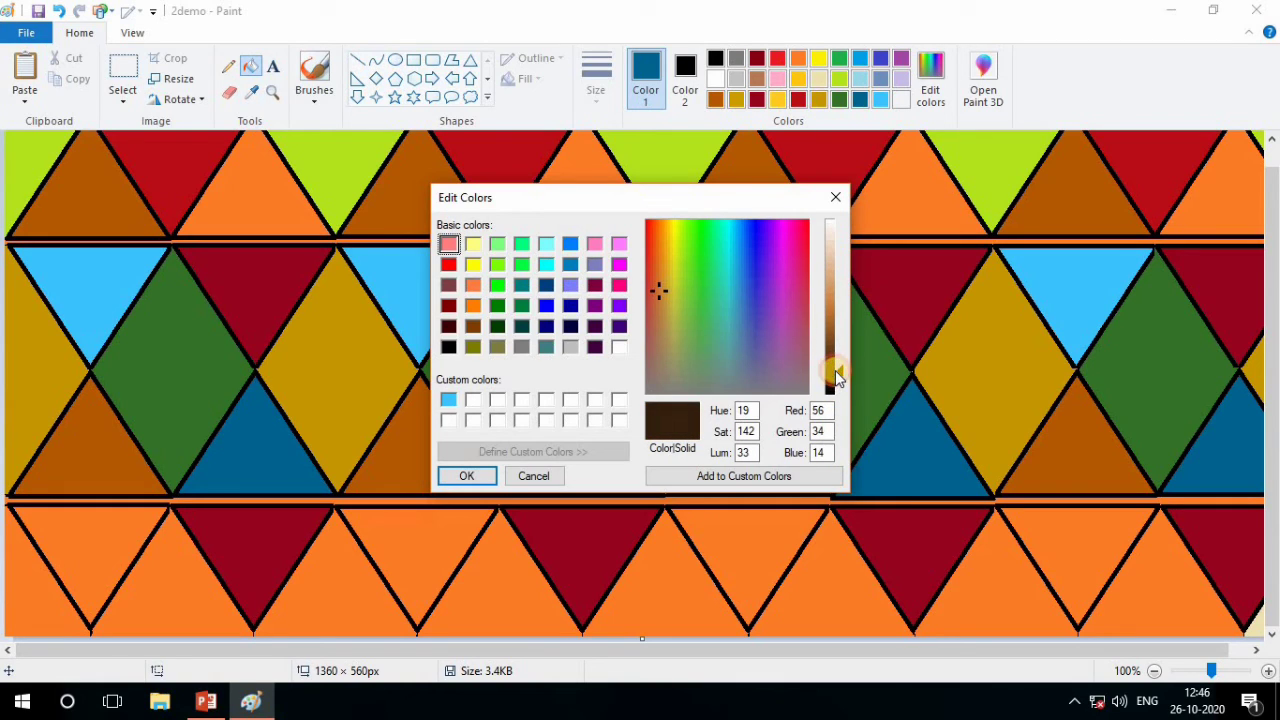
pyautogui.click(774, 382)
pyautogui.click(752, 363)
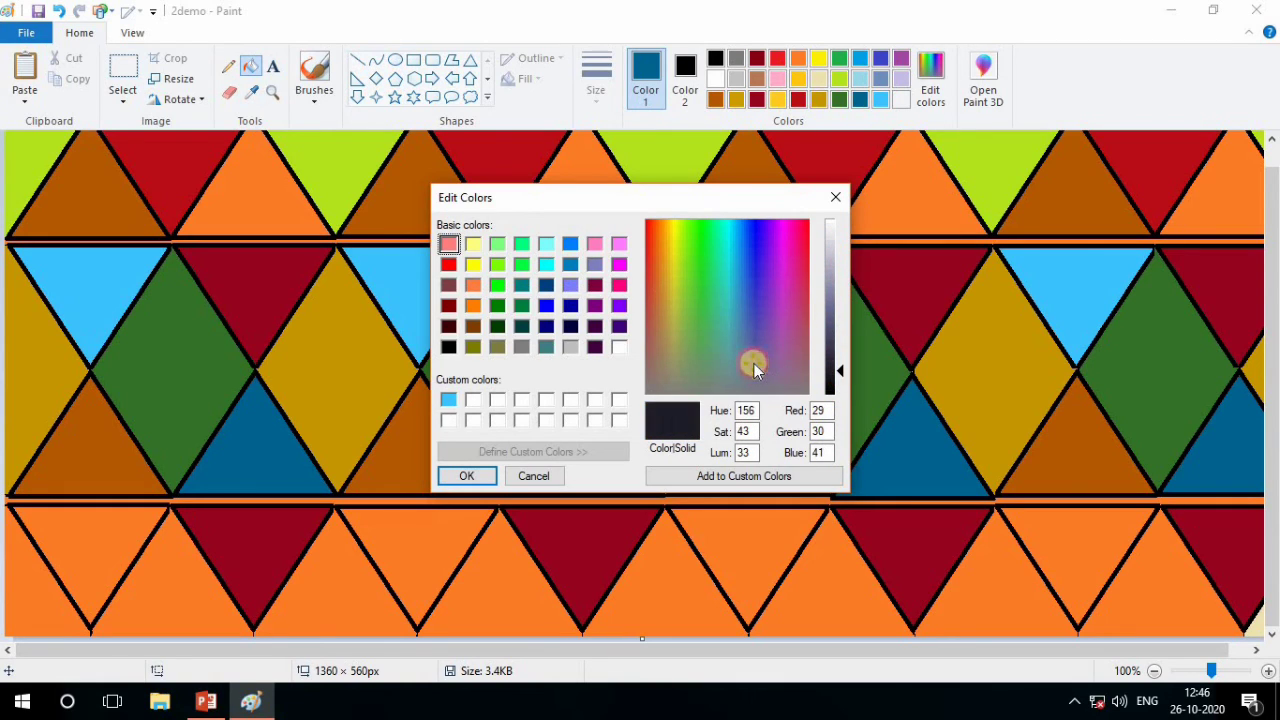
pyautogui.click(726, 477)
pyautogui.click(466, 476)
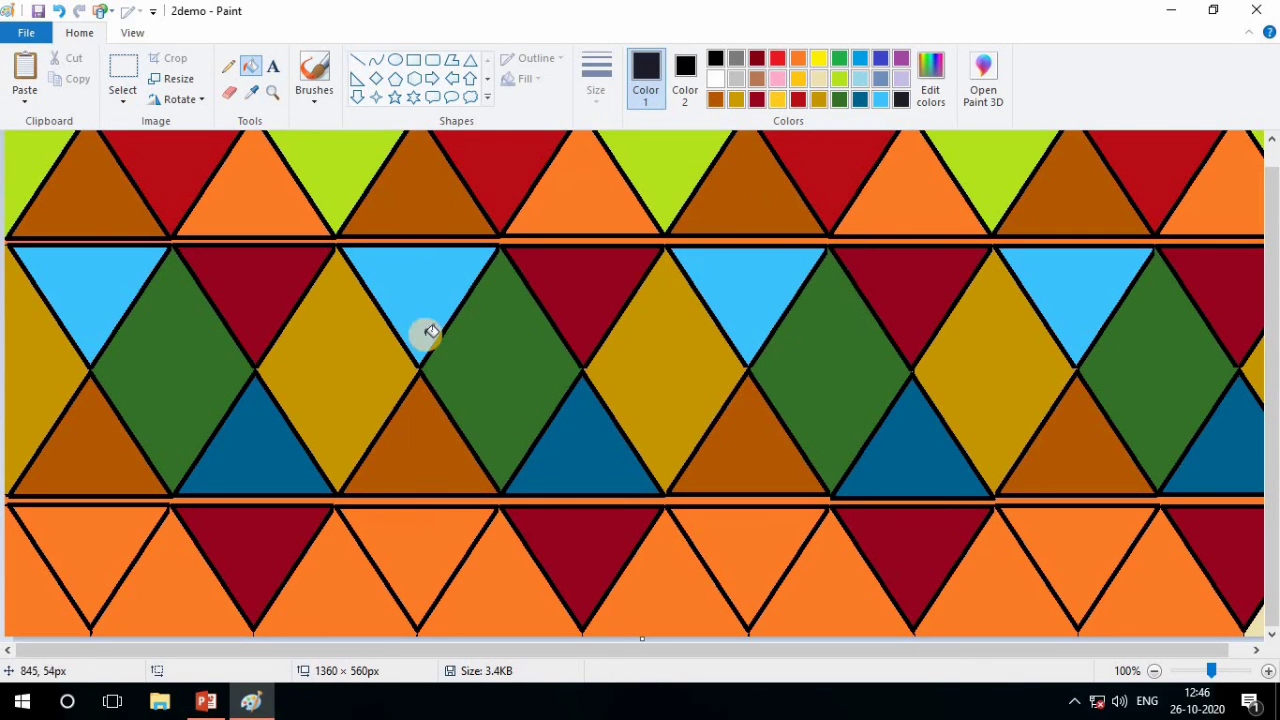
# Fill the four orange inverted triangles in the fourth row with the custom near-black blue
pyautogui.click(104, 543)
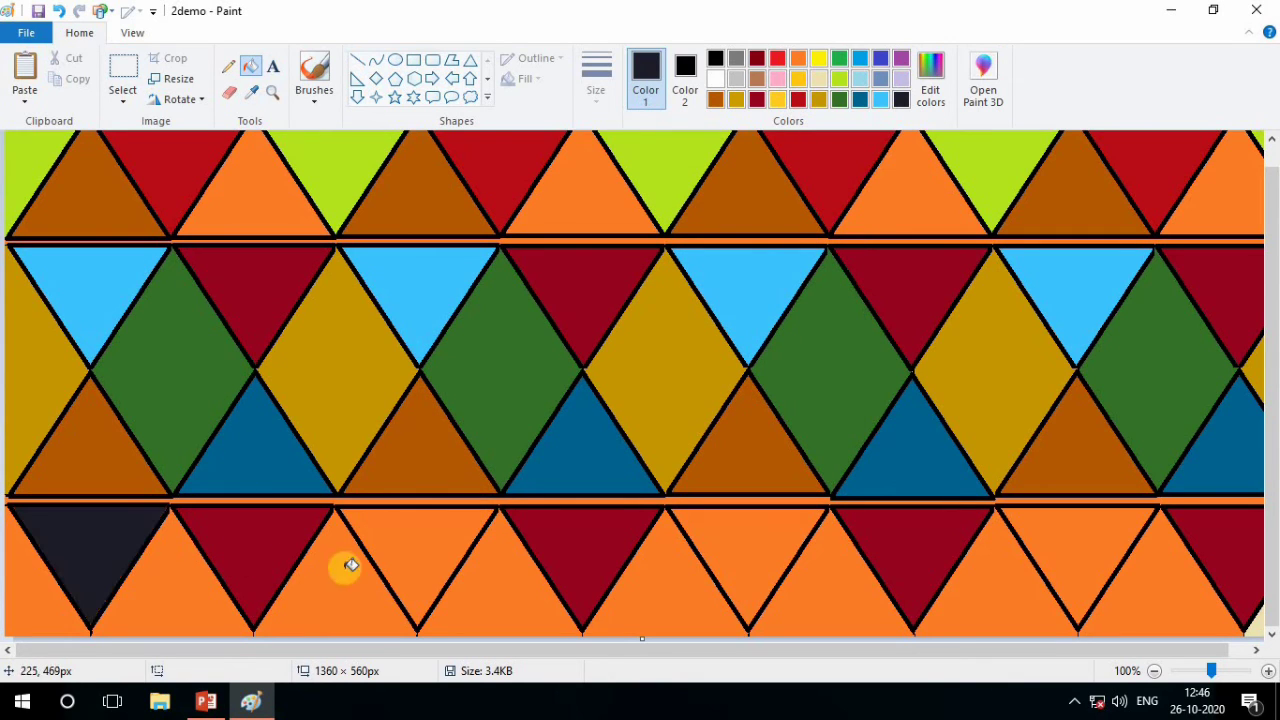
pyautogui.click(449, 552)
pyautogui.click(788, 540)
pyautogui.click(1085, 552)
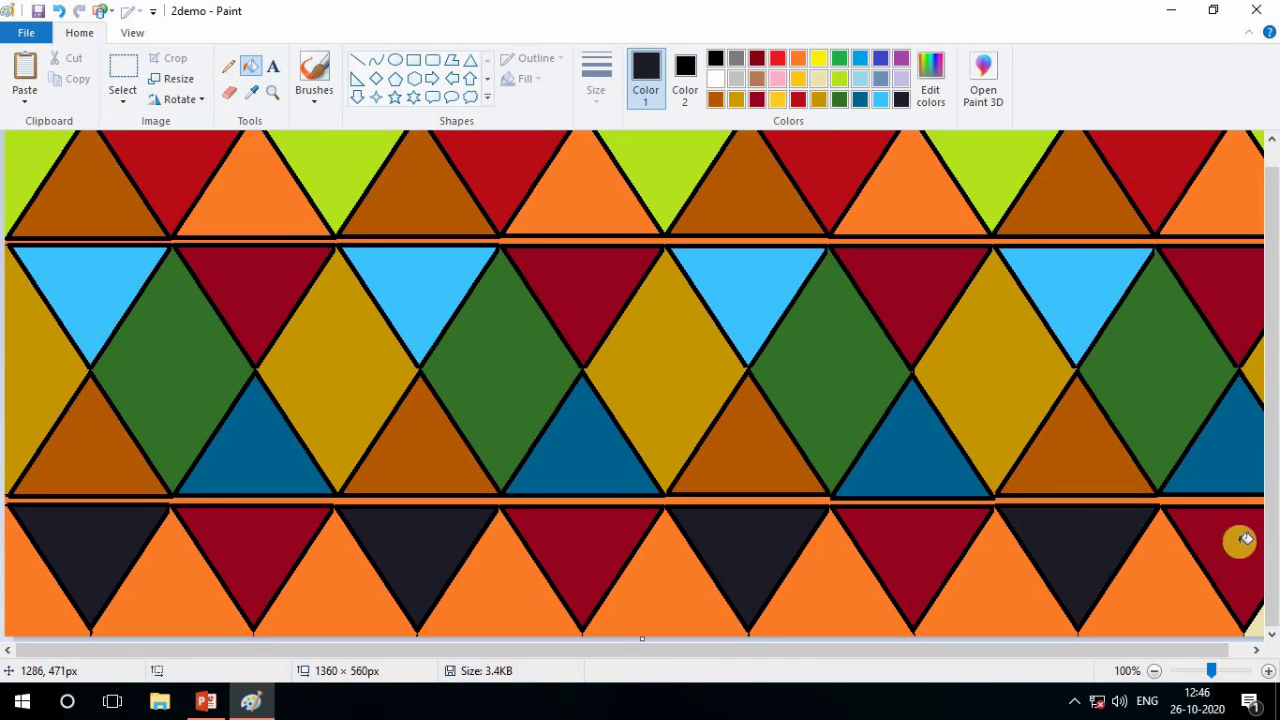
# Mix a magenta purple with RGB 142, 26, 111, add it to the custom colors, and make it Color 1
pyautogui.scroll(1, 1100, 552)
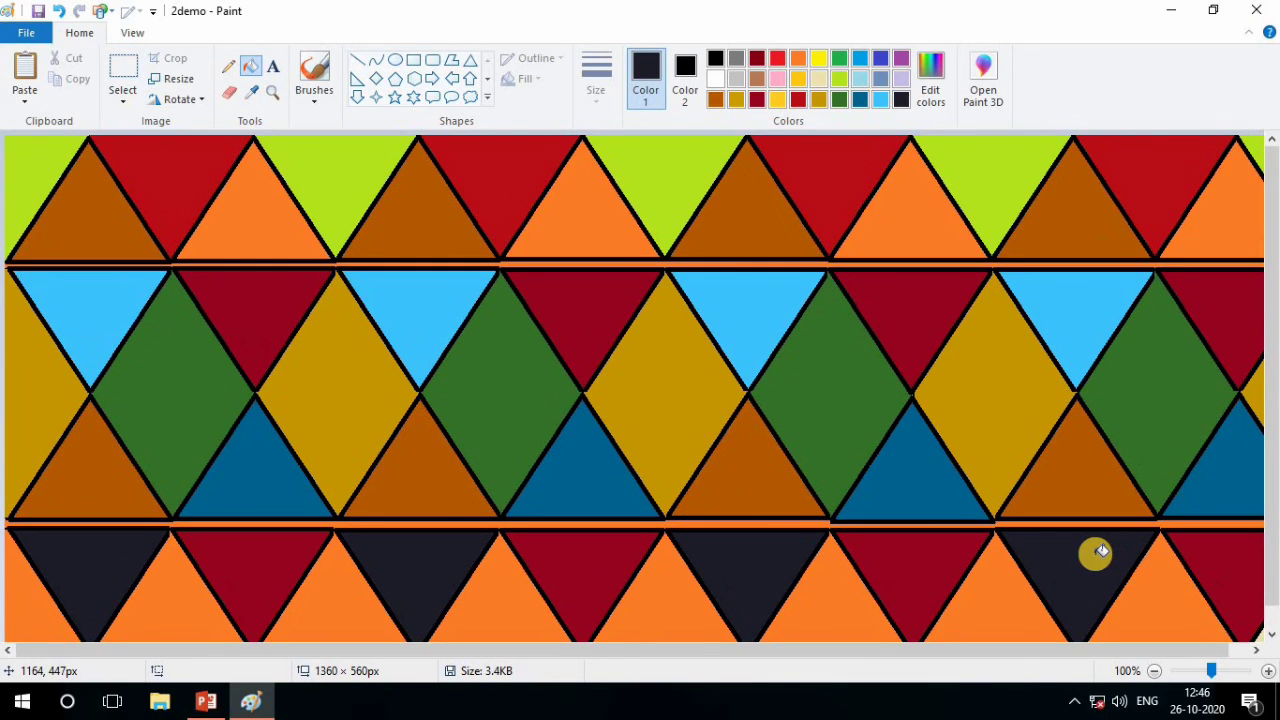
pyautogui.scroll(-1, 1080, 560)
pyautogui.scroll(1, 1068, 563)
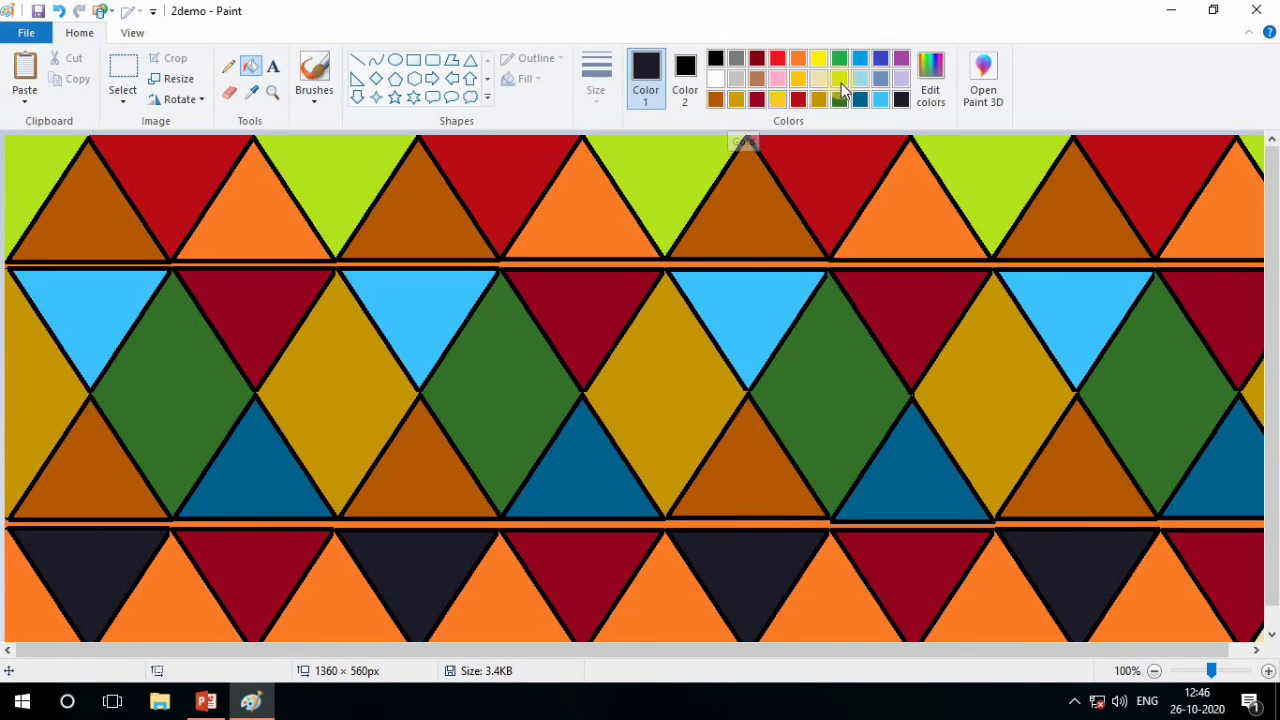
pyautogui.click(931, 100)
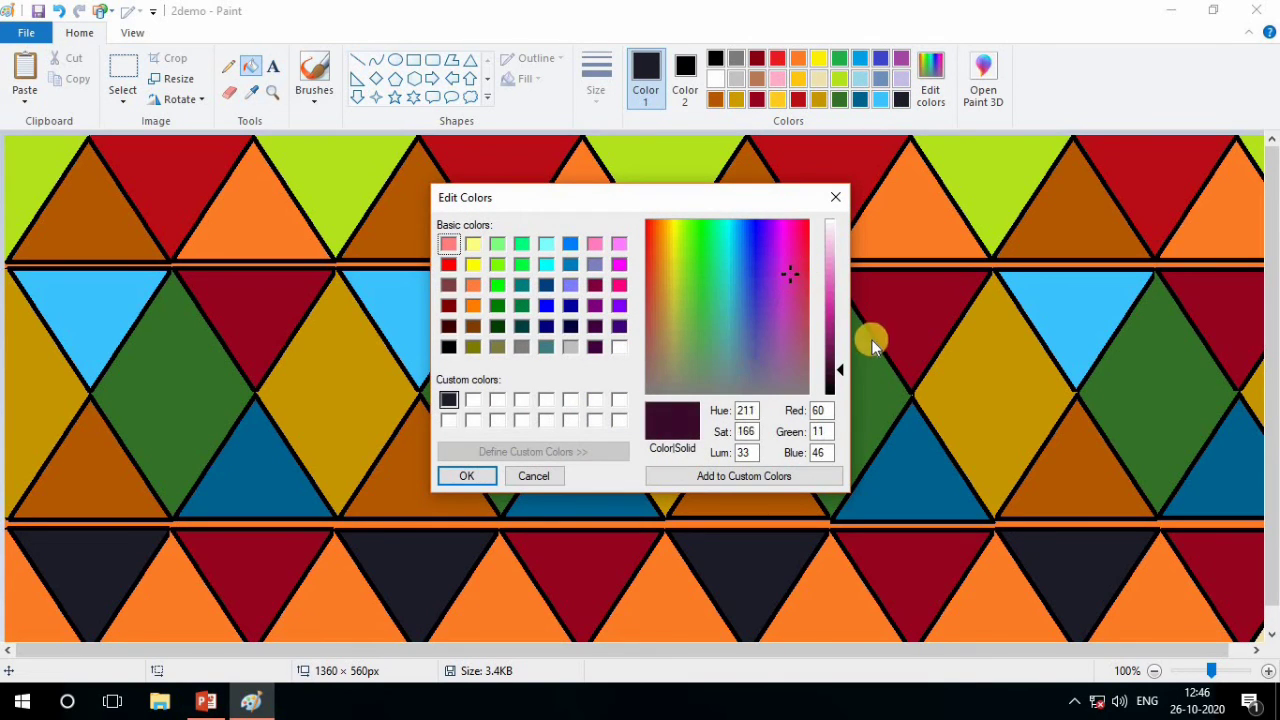
pyautogui.moveTo(843, 370); pyautogui.dragTo(840, 336)
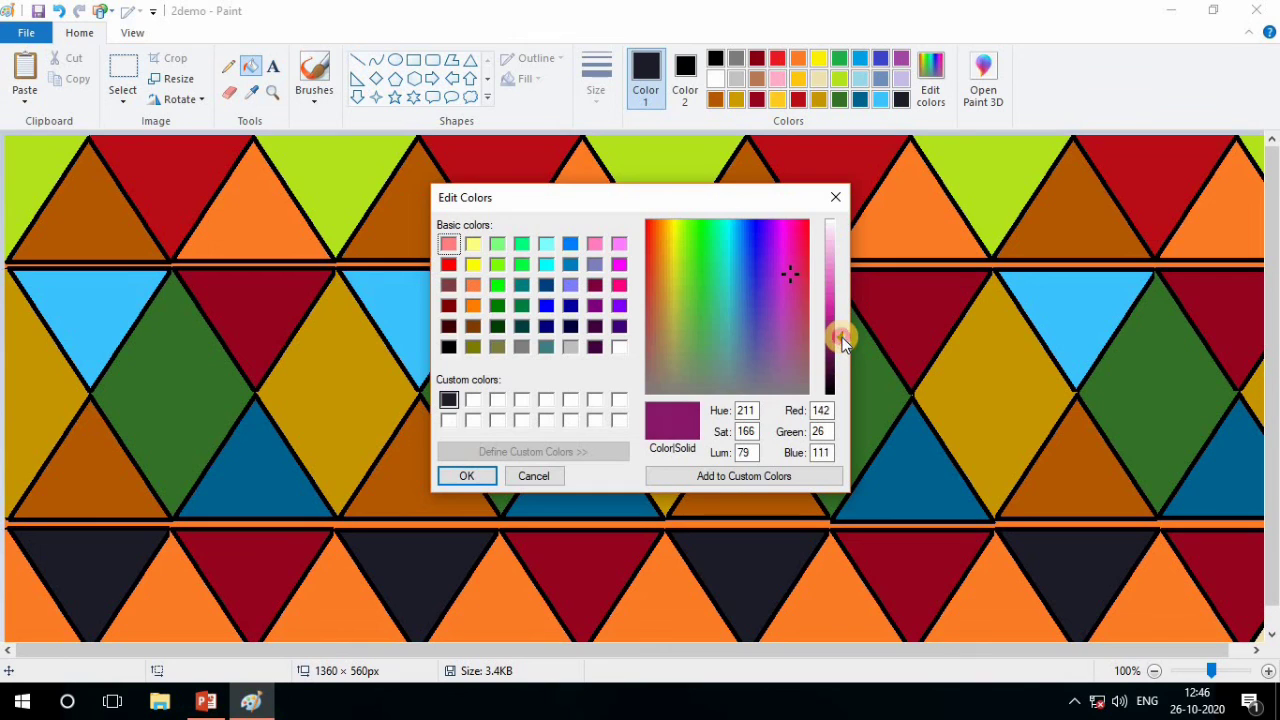
pyautogui.click(726, 477)
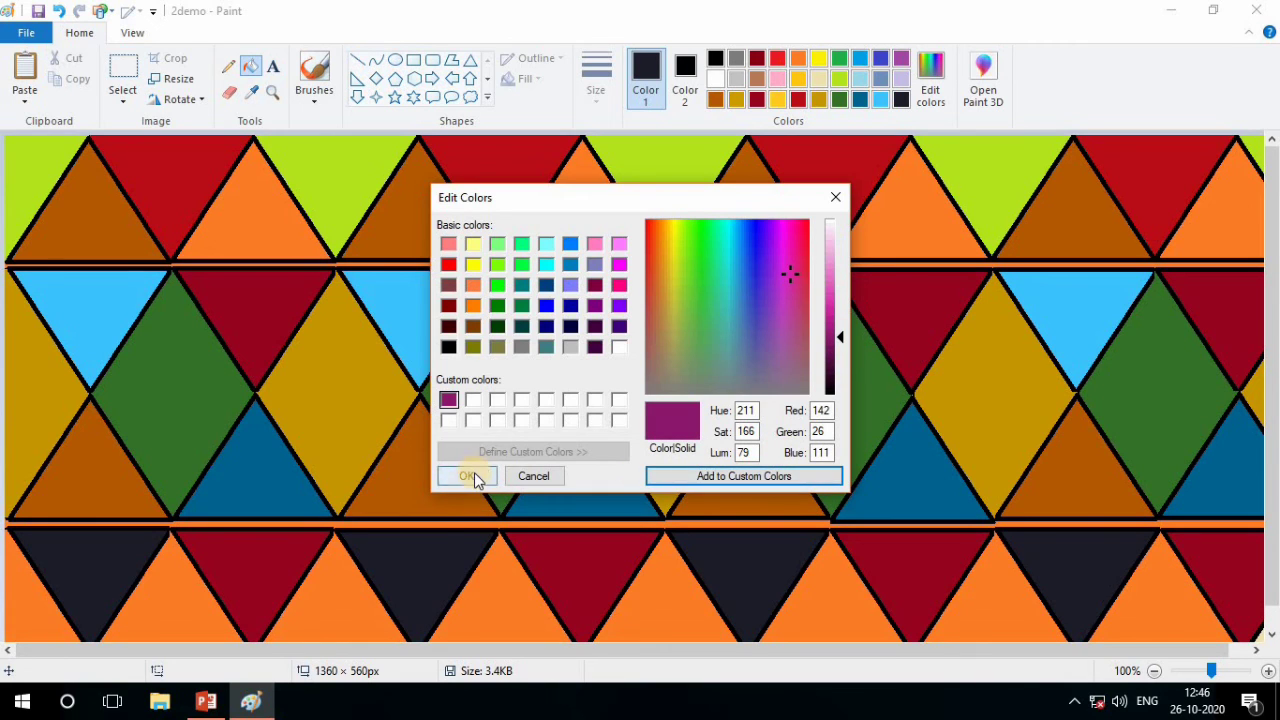
pyautogui.click(468, 474)
# Fill all orange background areas between the fourth-row triangles with the custom magenta purple, starting at the canvas's left edge
pyautogui.click(40, 612)
pyautogui.click(150, 608)
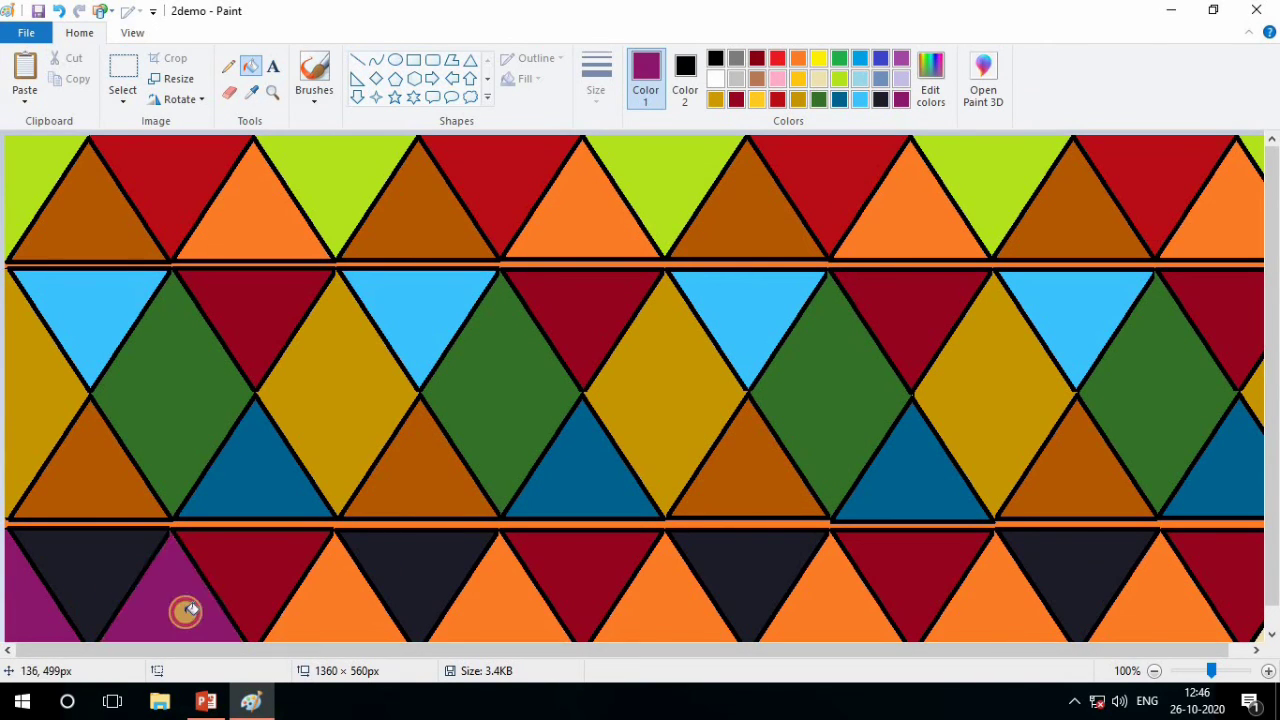
pyautogui.click(389, 612)
pyautogui.click(540, 615)
pyautogui.click(705, 615)
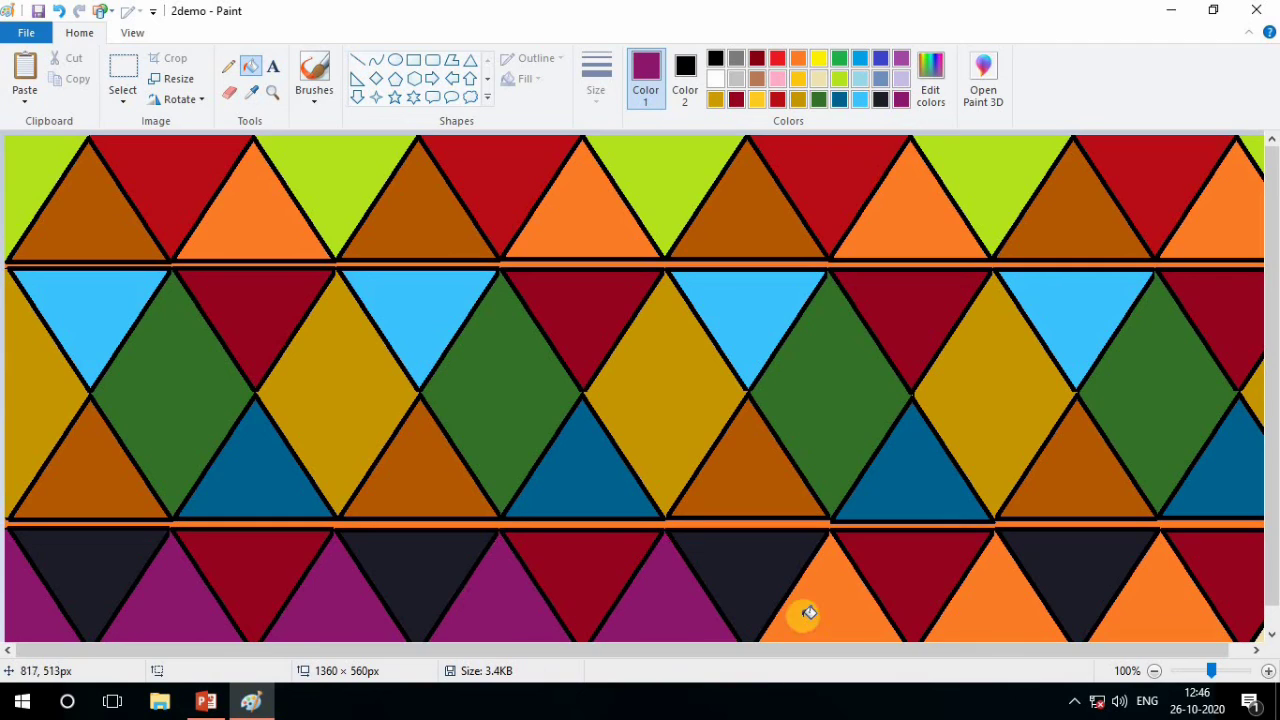
pyautogui.click(870, 618)
pyautogui.click(1035, 620)
pyautogui.click(1166, 620)
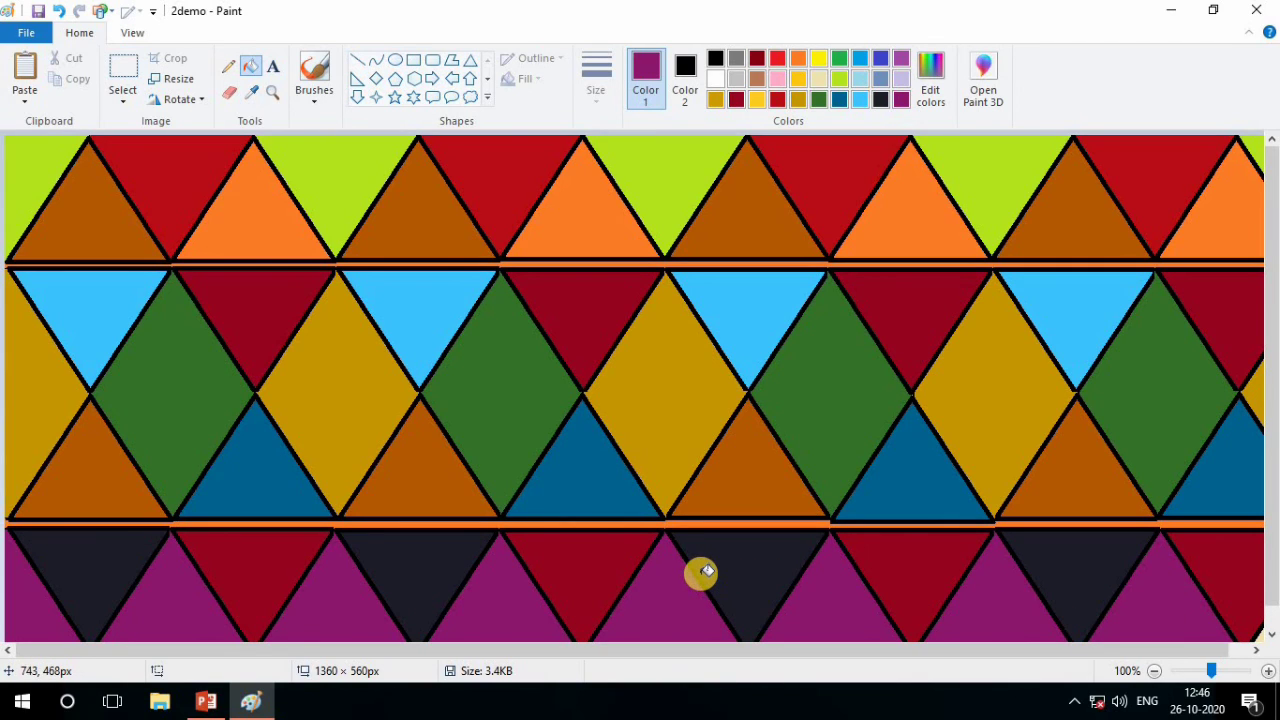
# Mix a dark violet with RGB 82, 51, 117, add it to the custom colors, and make it Color 1
pyautogui.scroll(-1, 707, 571)
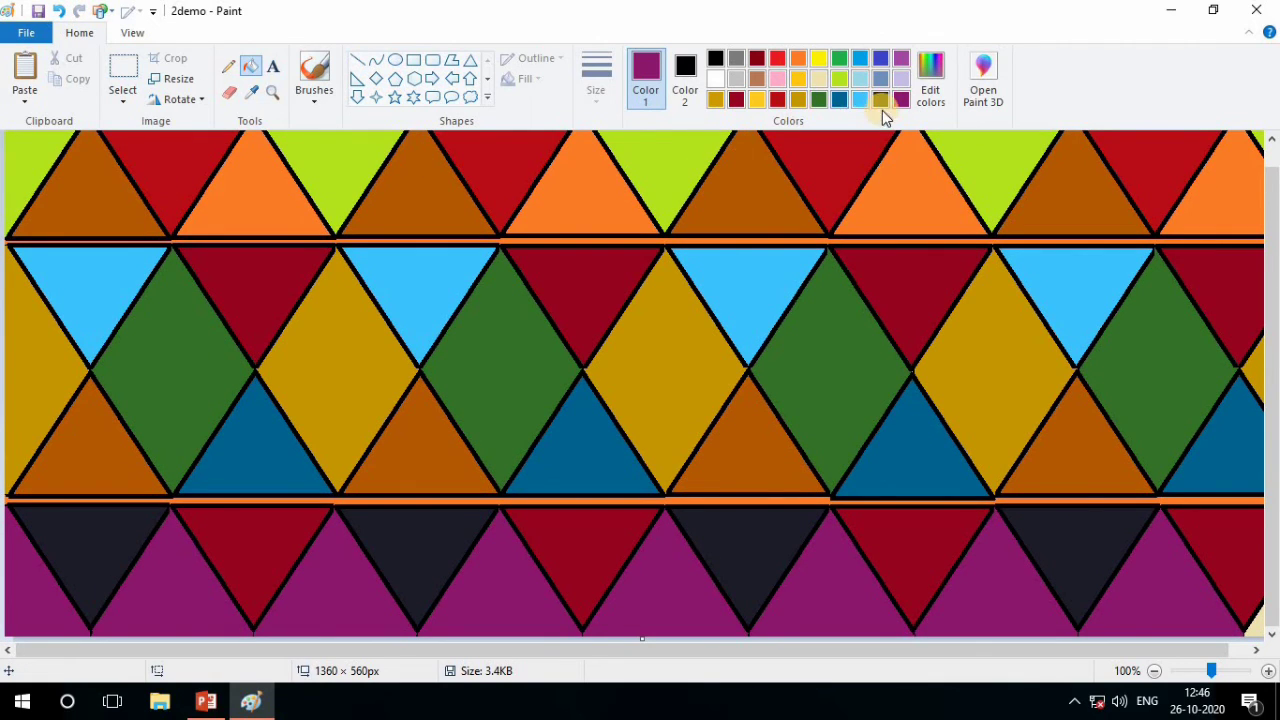
pyautogui.click(930, 82)
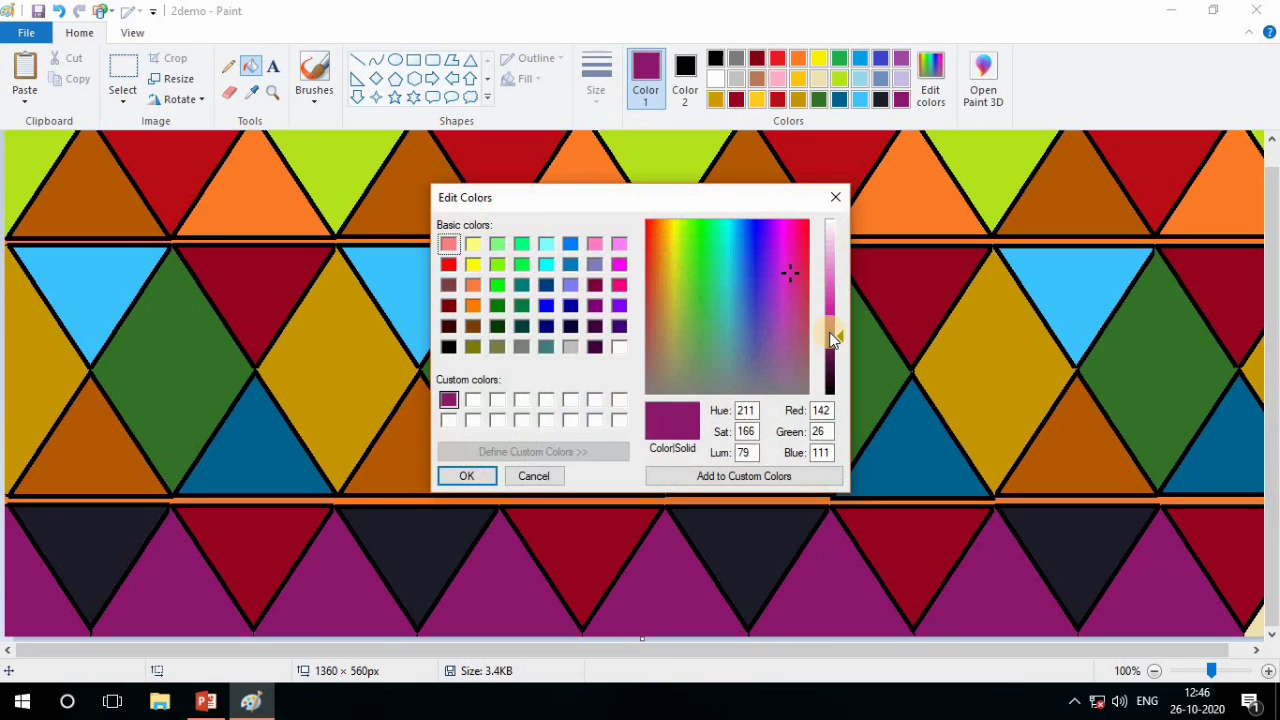
pyautogui.click(768, 326)
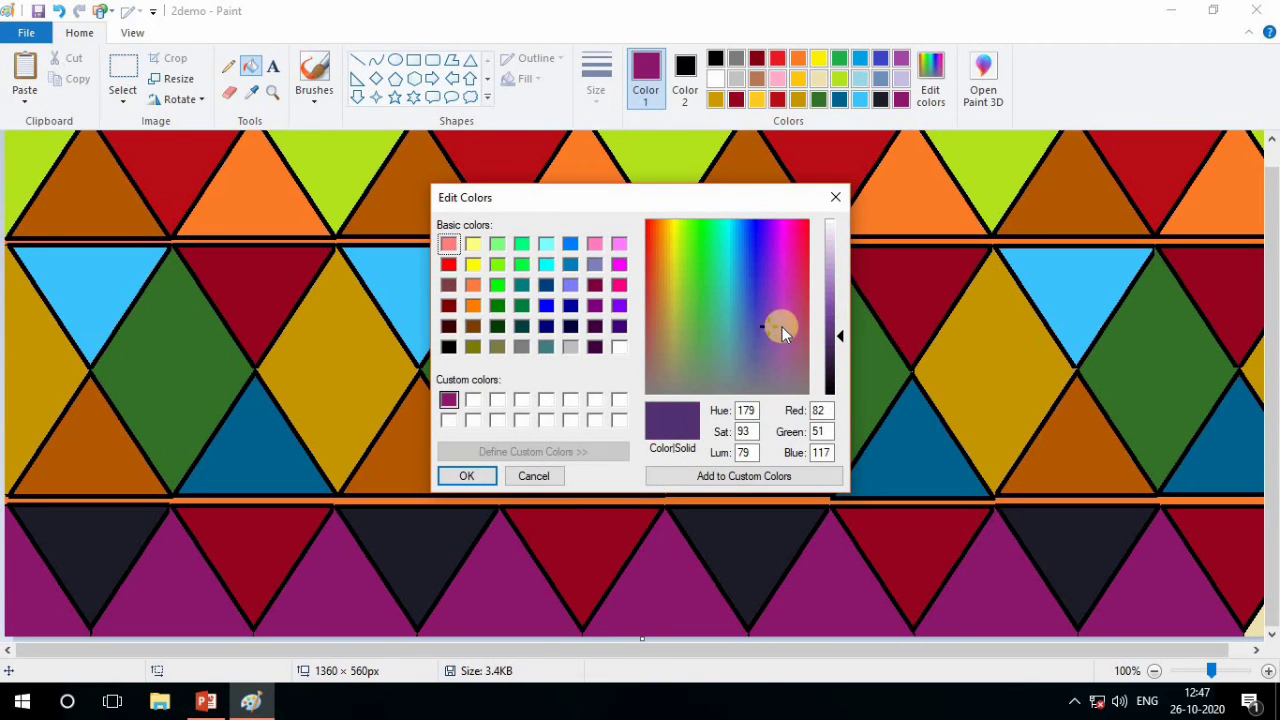
pyautogui.click(800, 478)
pyautogui.click(466, 476)
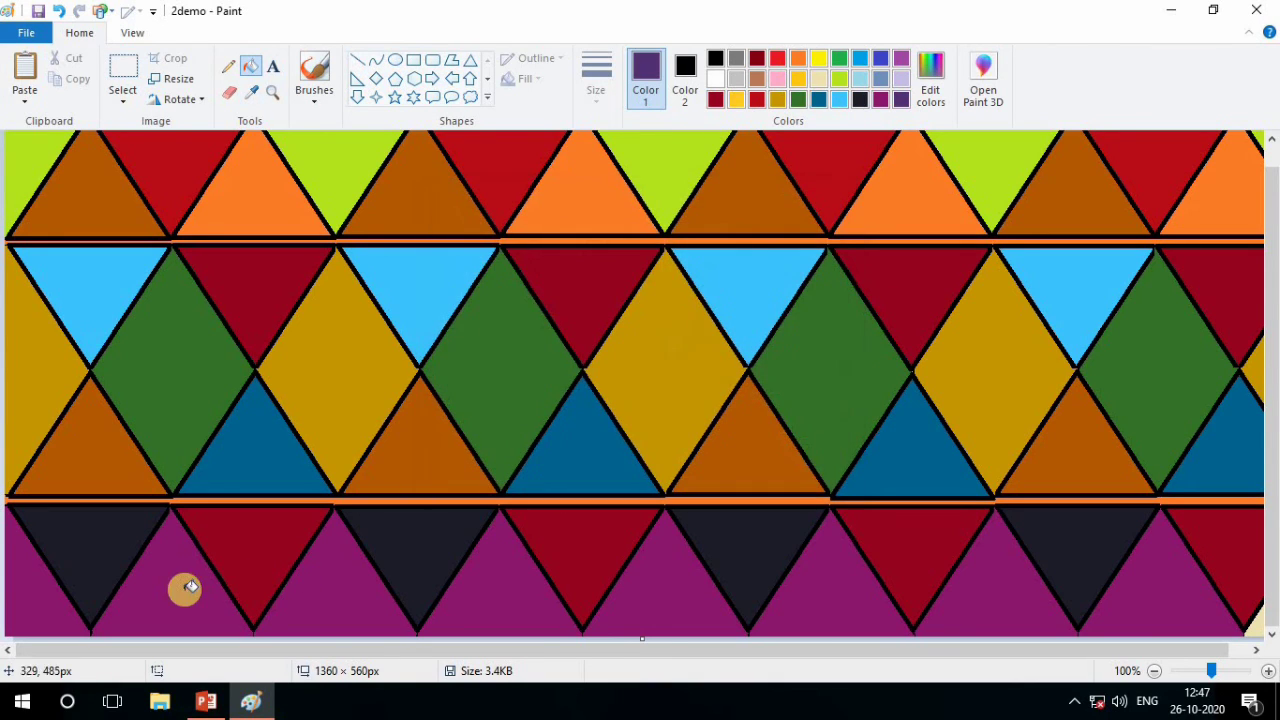
# Refill alternate magenta areas between the fourth-row triangles with the custom dark violet, starting with the second area from the left
pyautogui.click(179, 588)
pyautogui.click(506, 596)
pyautogui.click(815, 588)
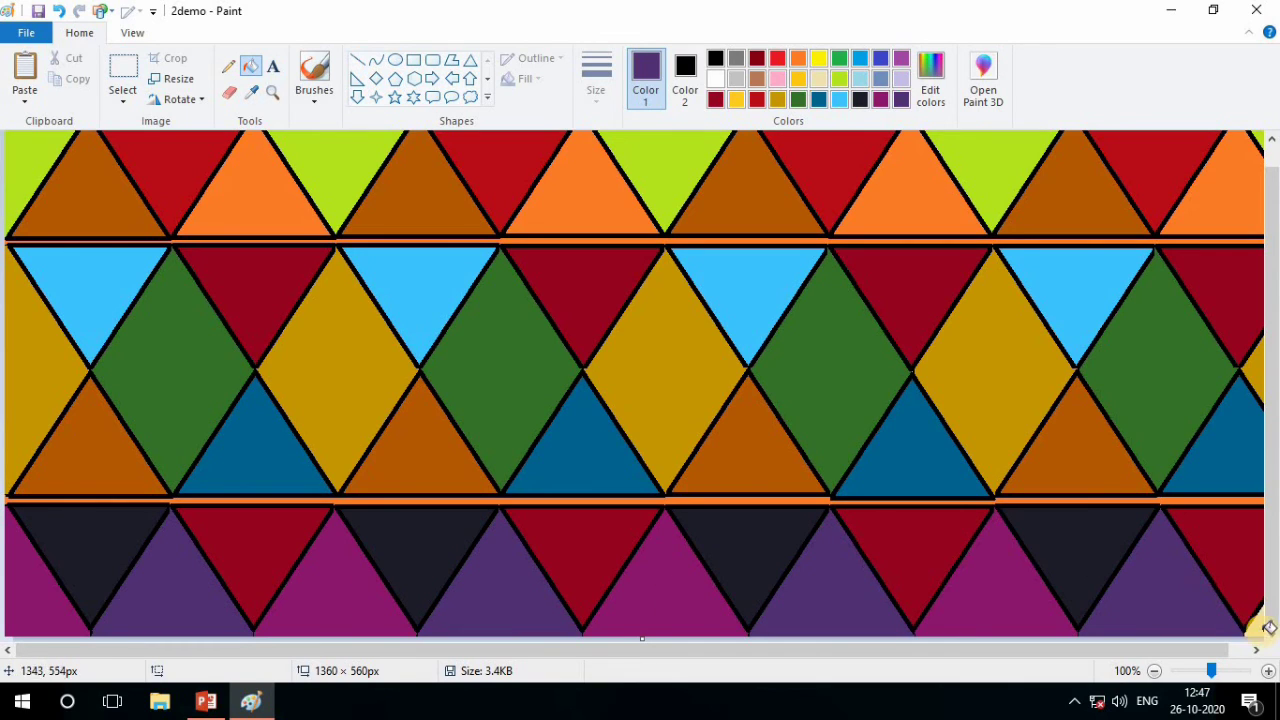
# Fill the last small background area in the fourth row, near the canvas's right edge, with the custom magenta purple
pyautogui.click(880, 100)
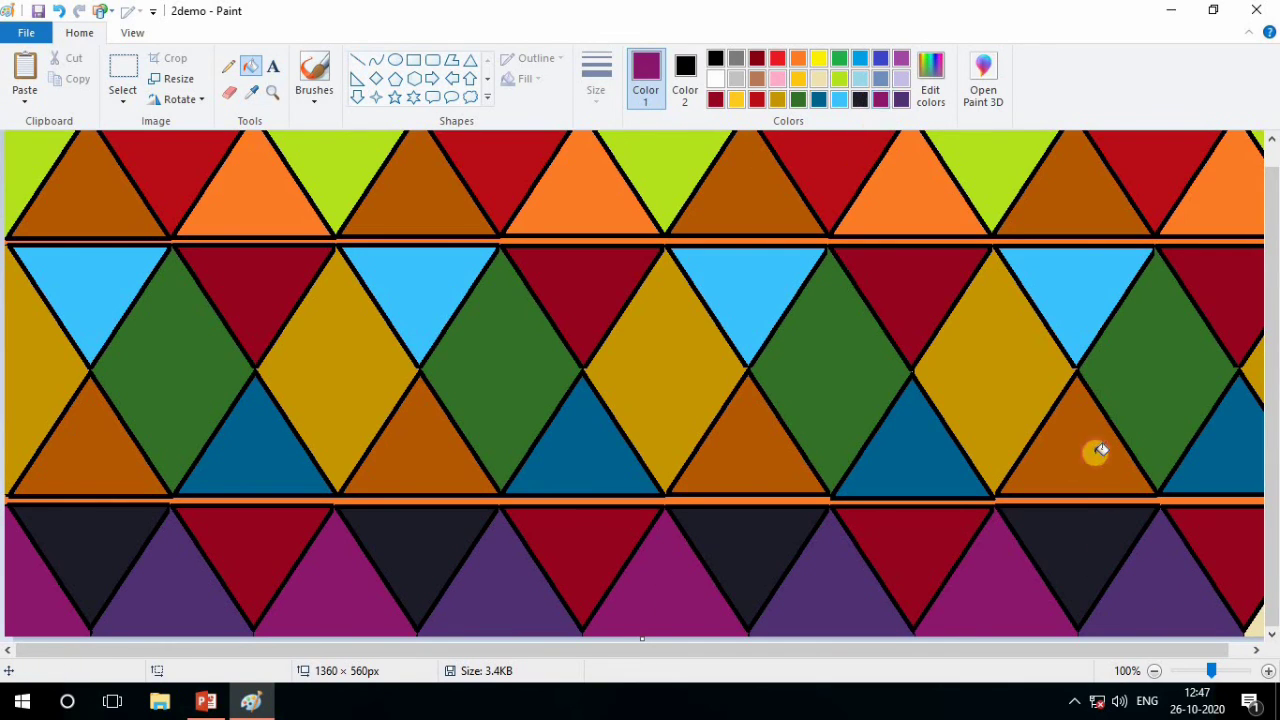
pyautogui.click(1255, 620)
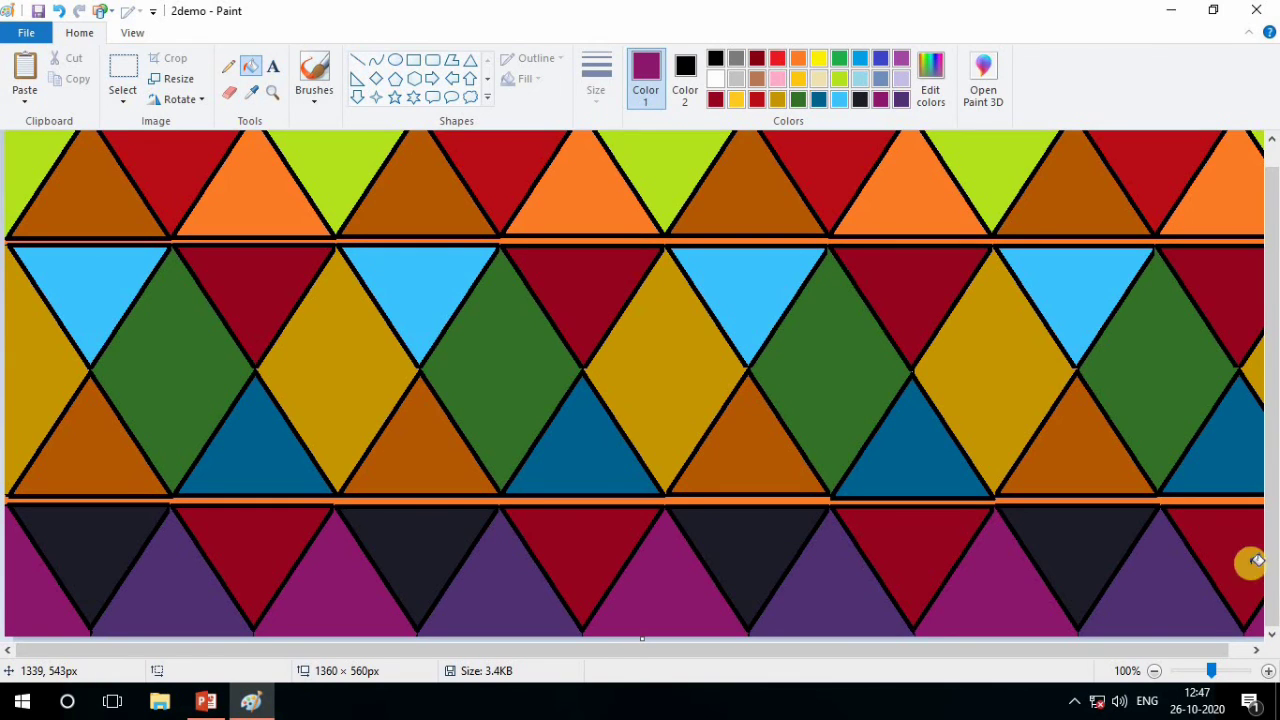
pyautogui.scroll(1, 1225, 423)
pyautogui.scroll(-1, 1143, 449)
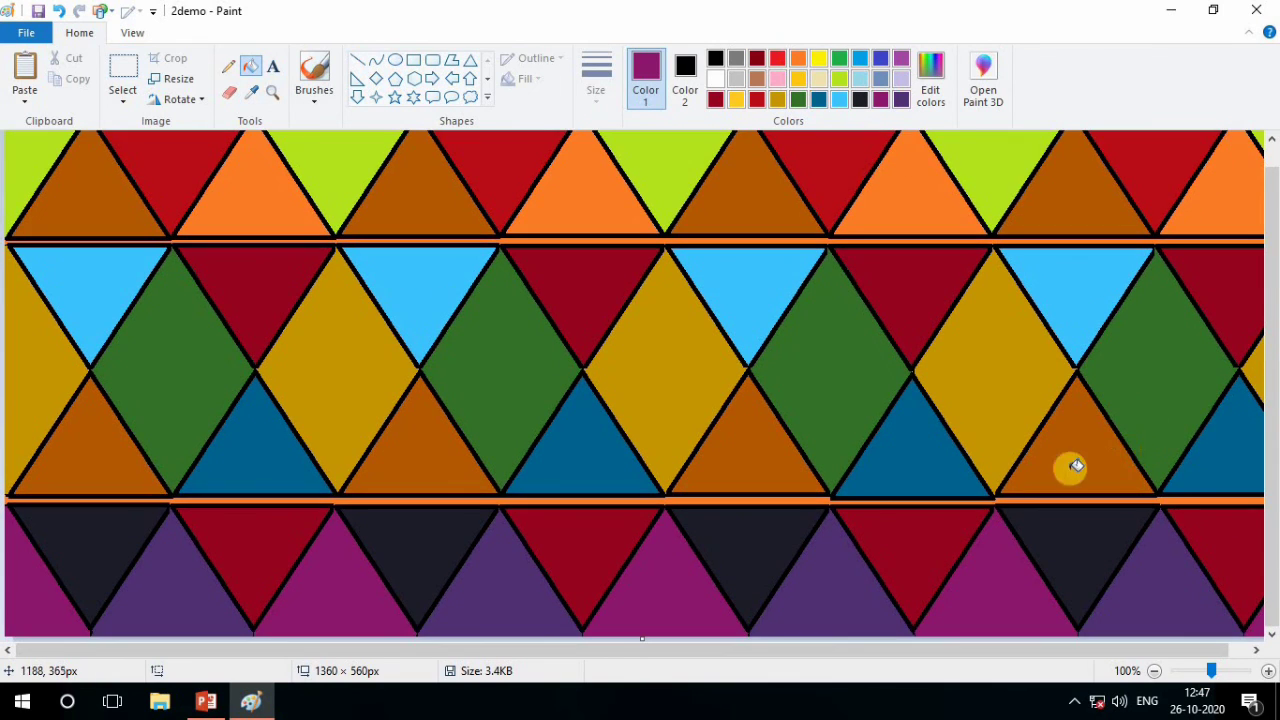
pyautogui.scroll(1, 810, 499)
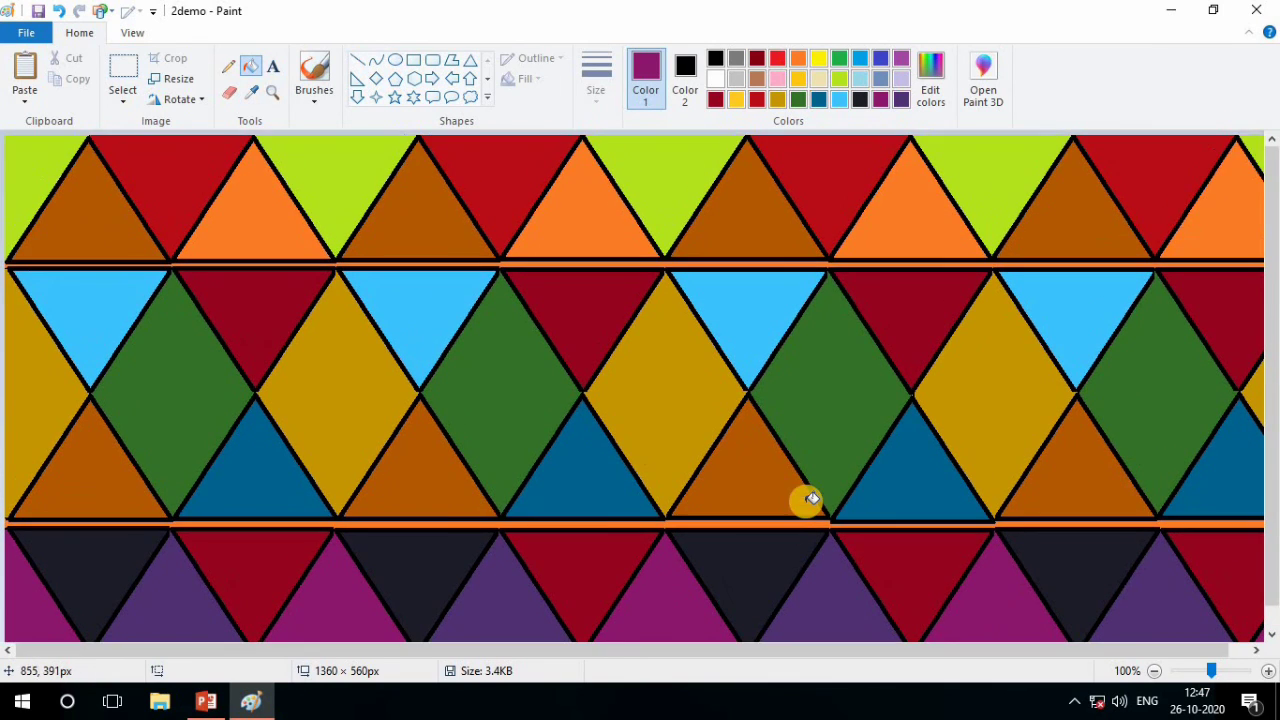
# Examine the whole pattern at 50% zoom and return to 100%
pyautogui.click(1203, 674)
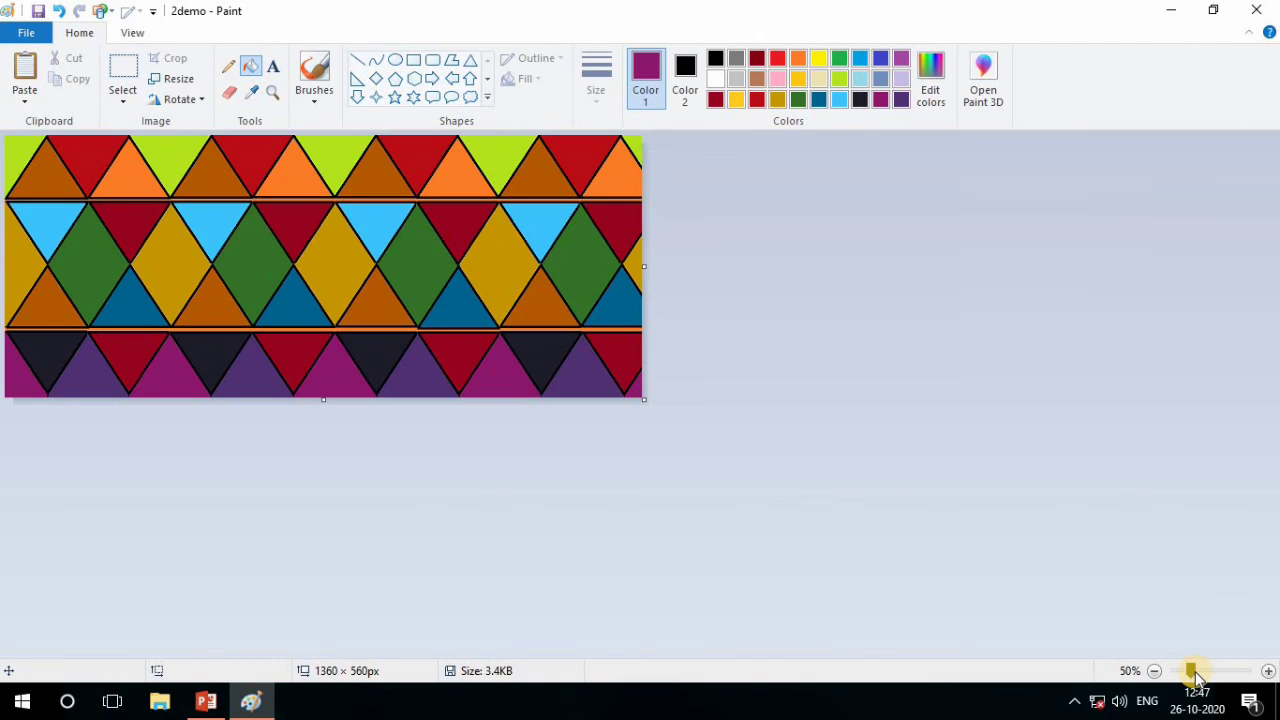
pyautogui.moveTo(1193, 676); pyautogui.dragTo(1211, 676)
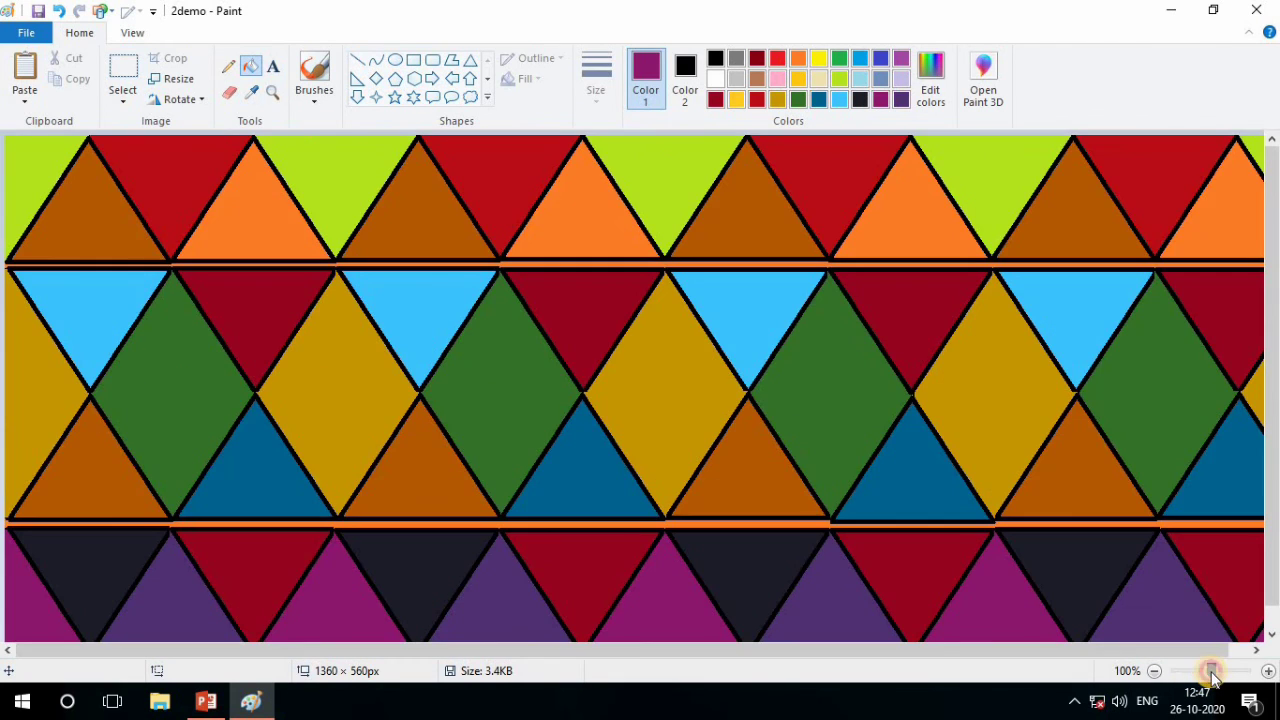
pyautogui.click(1192, 676)
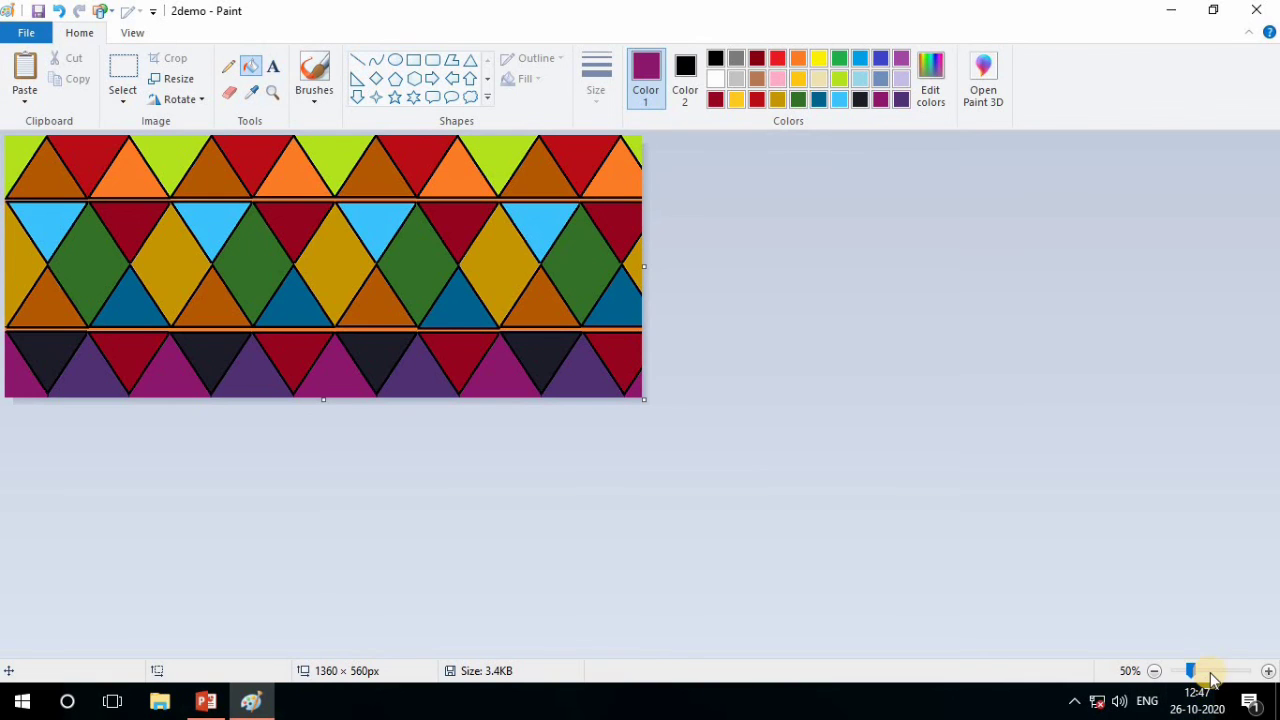
pyautogui.click(1211, 676)
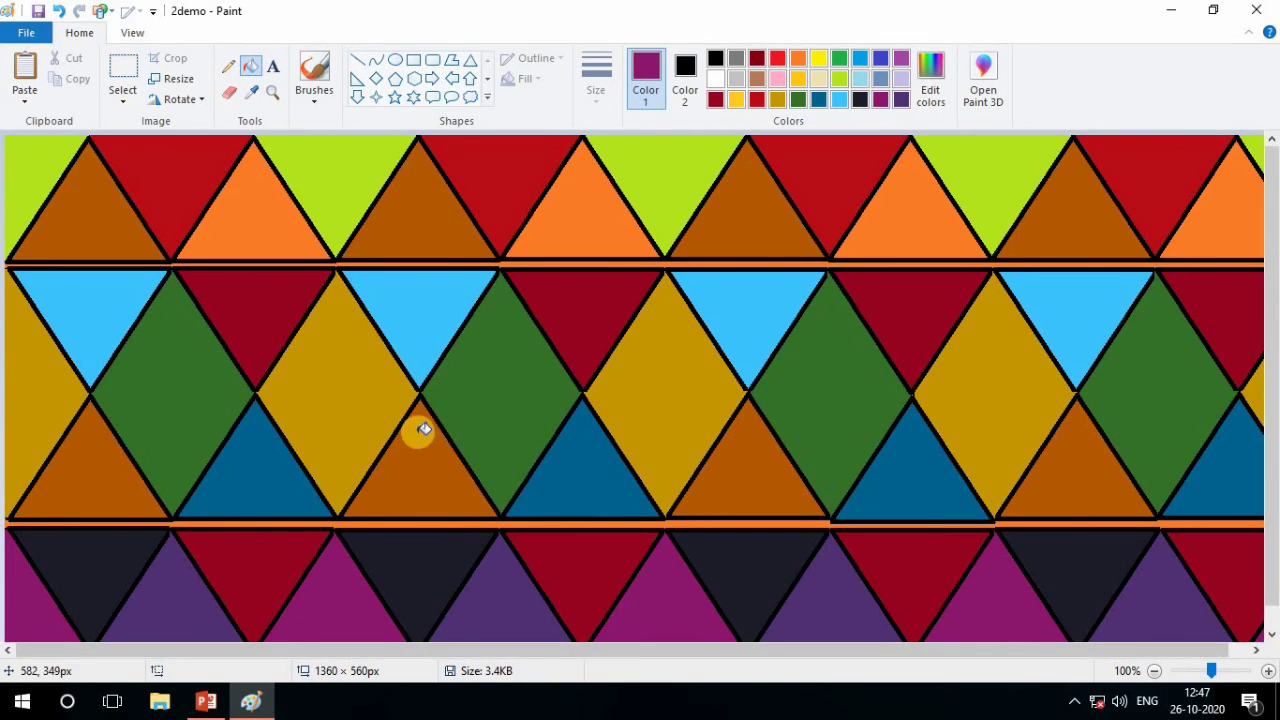
# Draw a small black four-point star, about 23 × 35 px, in the first lime green area of the top row
pyautogui.click(488, 97)
pyautogui.click(380, 103)
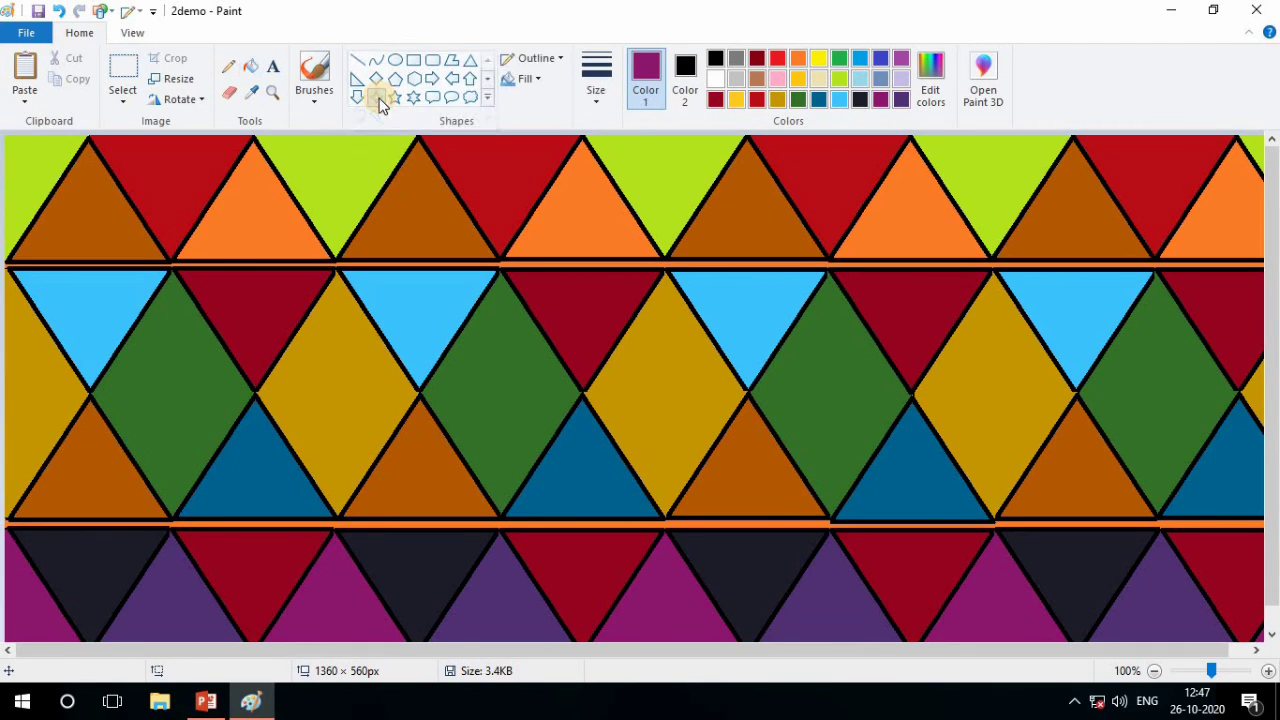
pyautogui.click(715, 60)
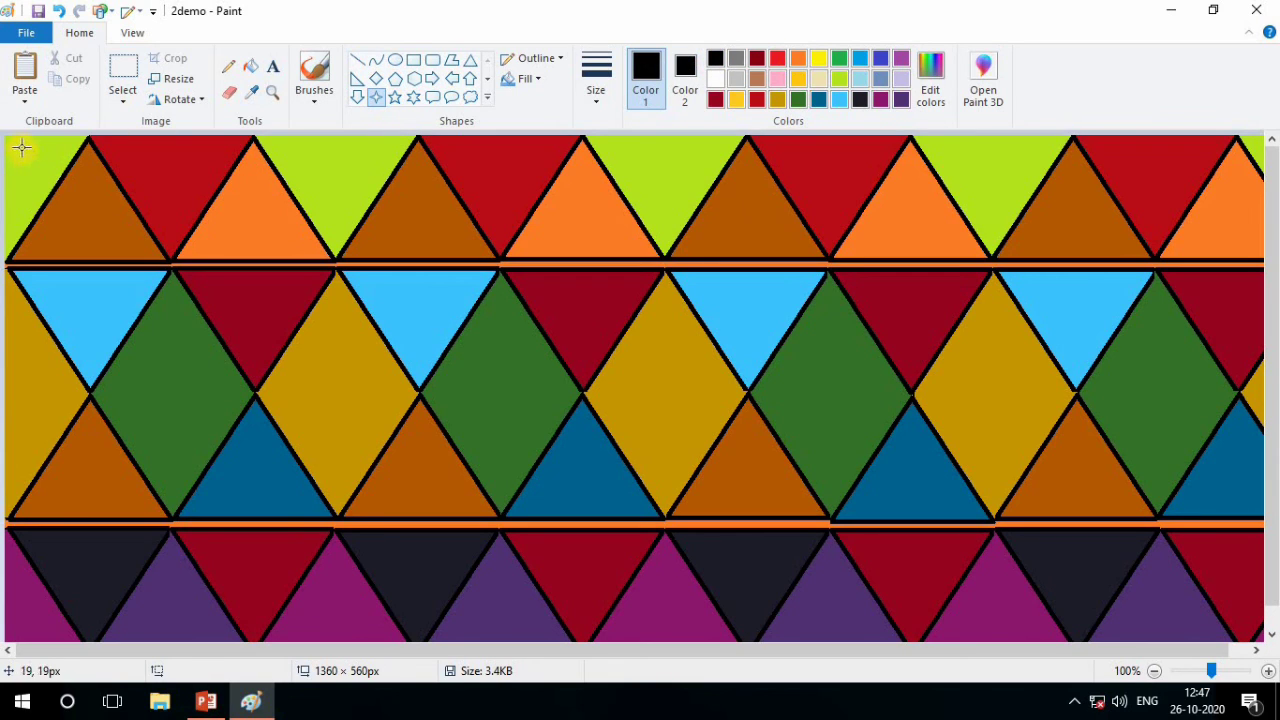
pyautogui.moveTo(25, 171); pyautogui.dragTo(35, 178)
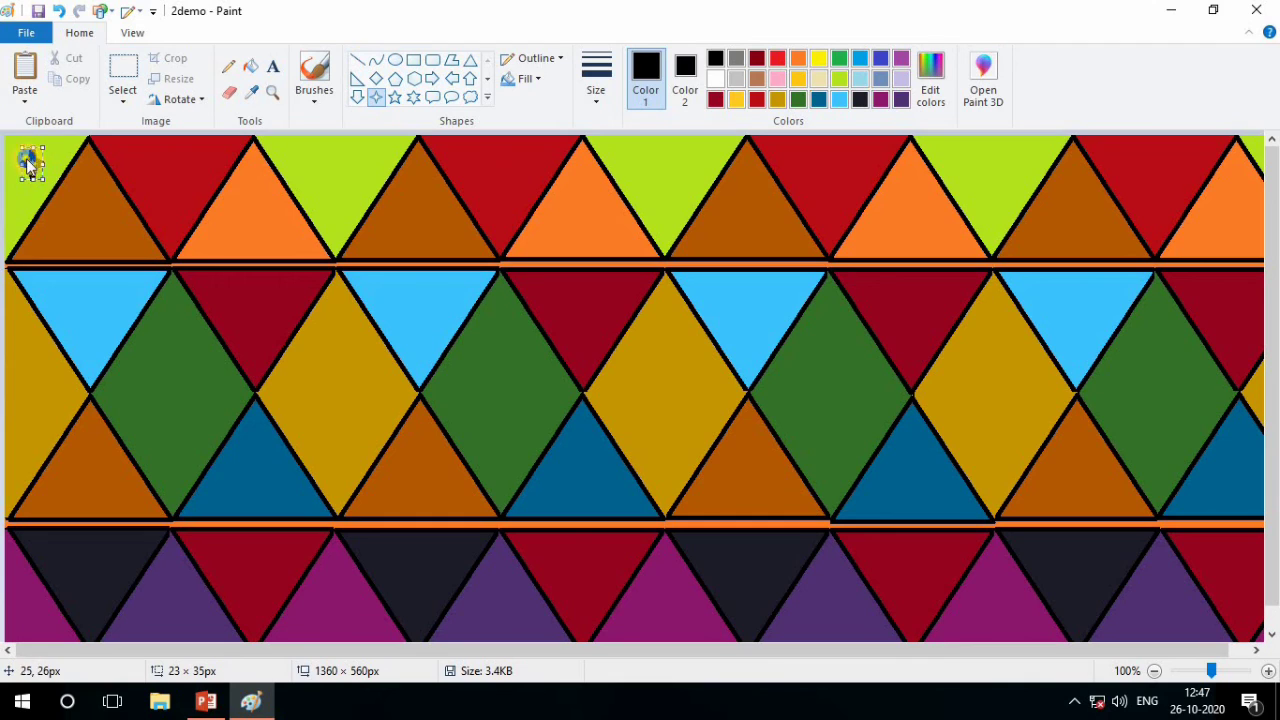
pyautogui.rightClick(30, 165)
pyautogui.click(56, 191)
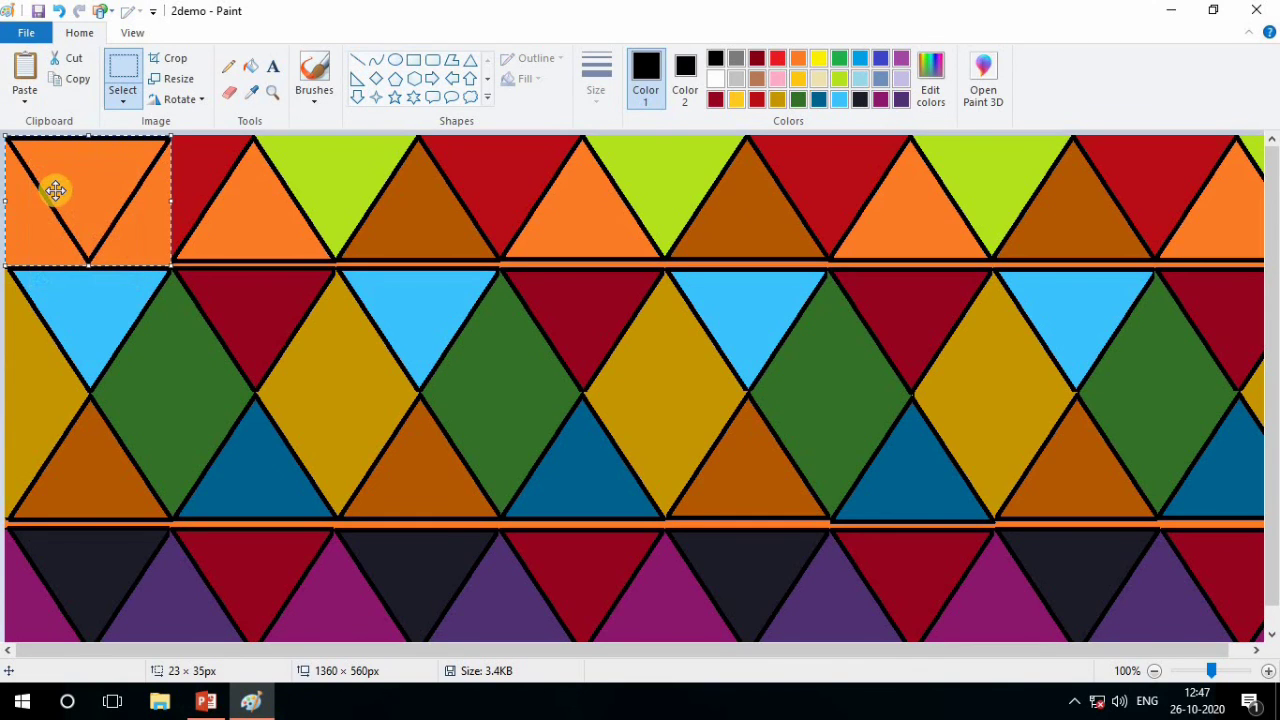
pyautogui.hotkey('ctrl', 'z')
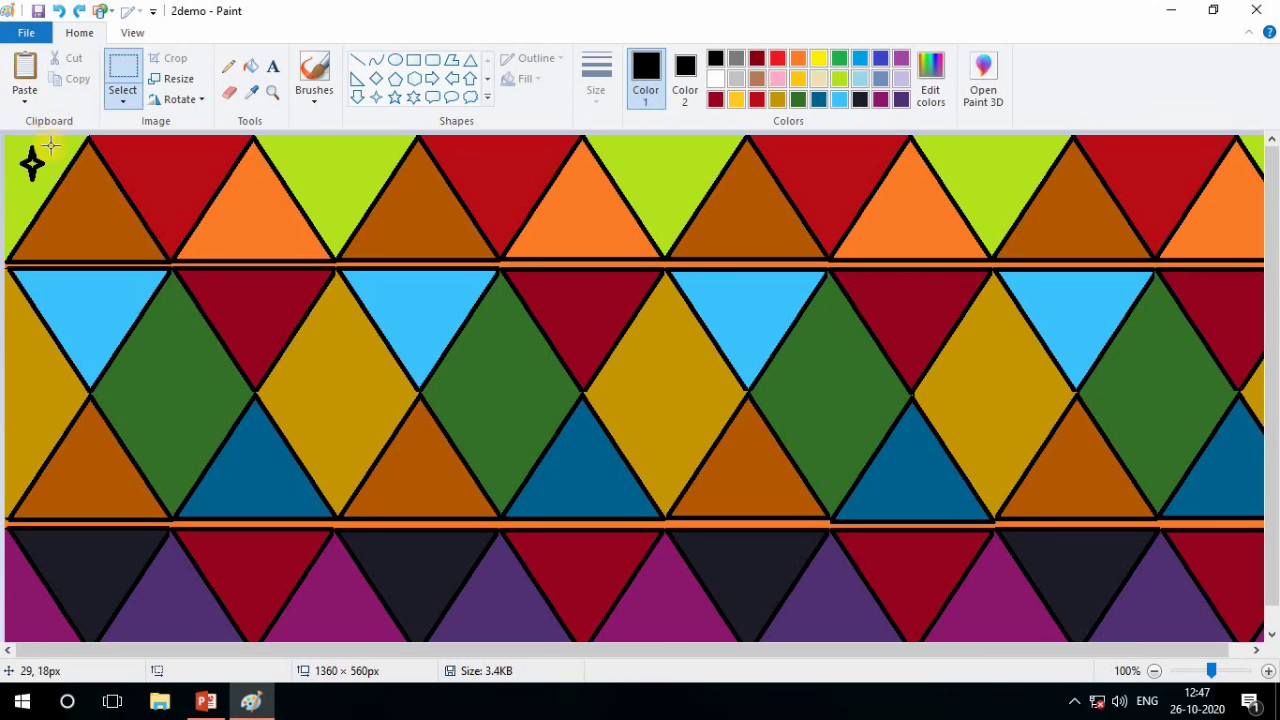
# Draw black four-point stars, about 35 to 43 px wide, in the next three lime green areas of the top row
pyautogui.click(377, 99)
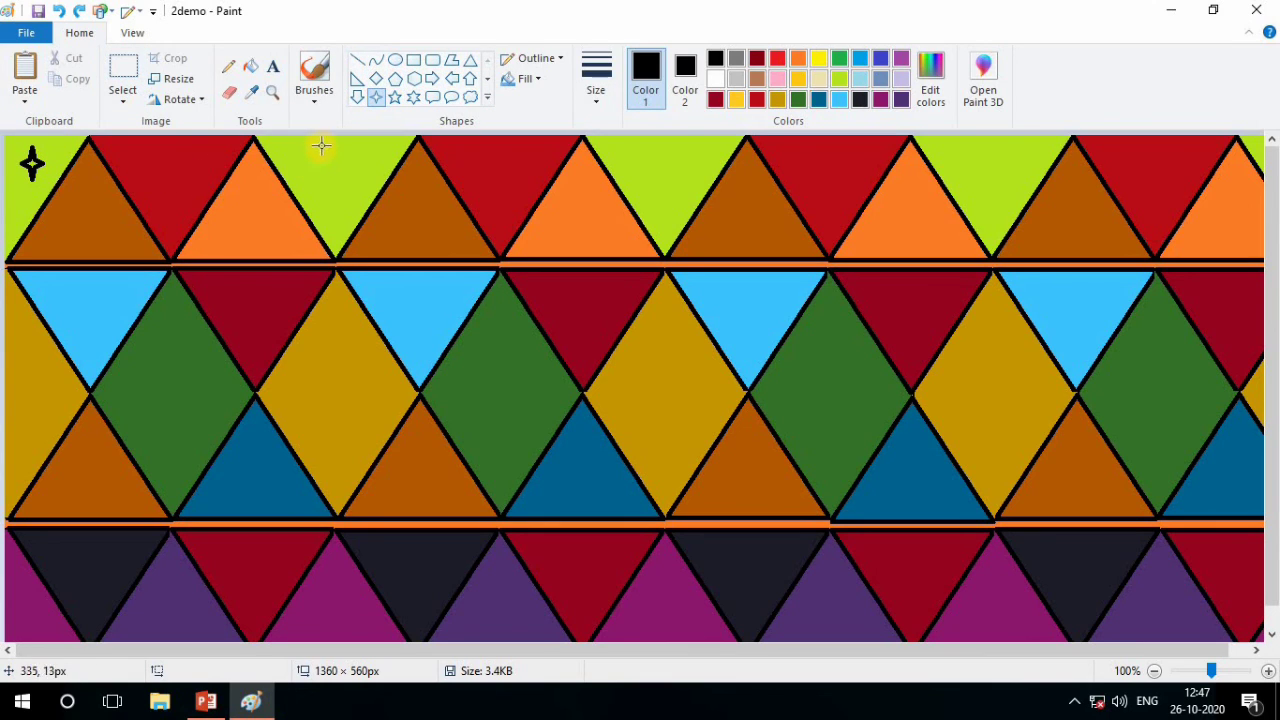
pyautogui.moveTo(334, 178); pyautogui.dragTo(355, 191)
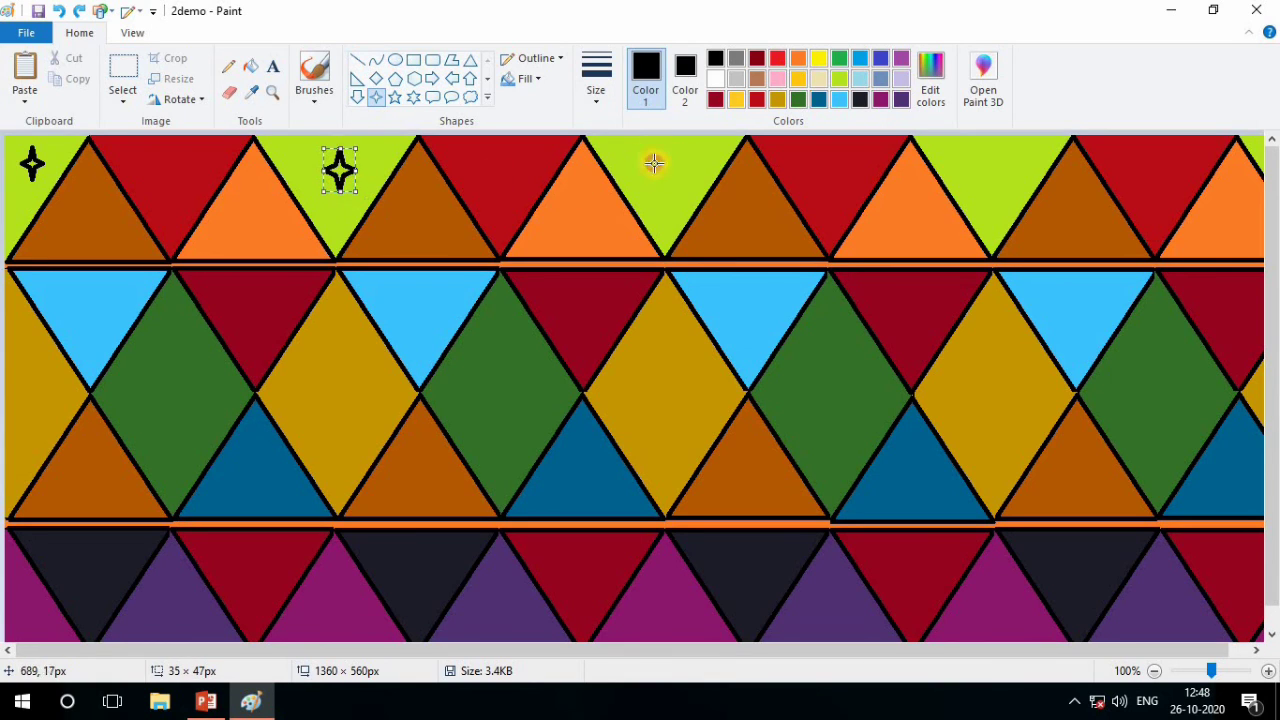
pyautogui.moveTo(654, 163); pyautogui.dragTo(722, 200)
pyautogui.moveTo(983, 147); pyautogui.dragTo(1022, 197)
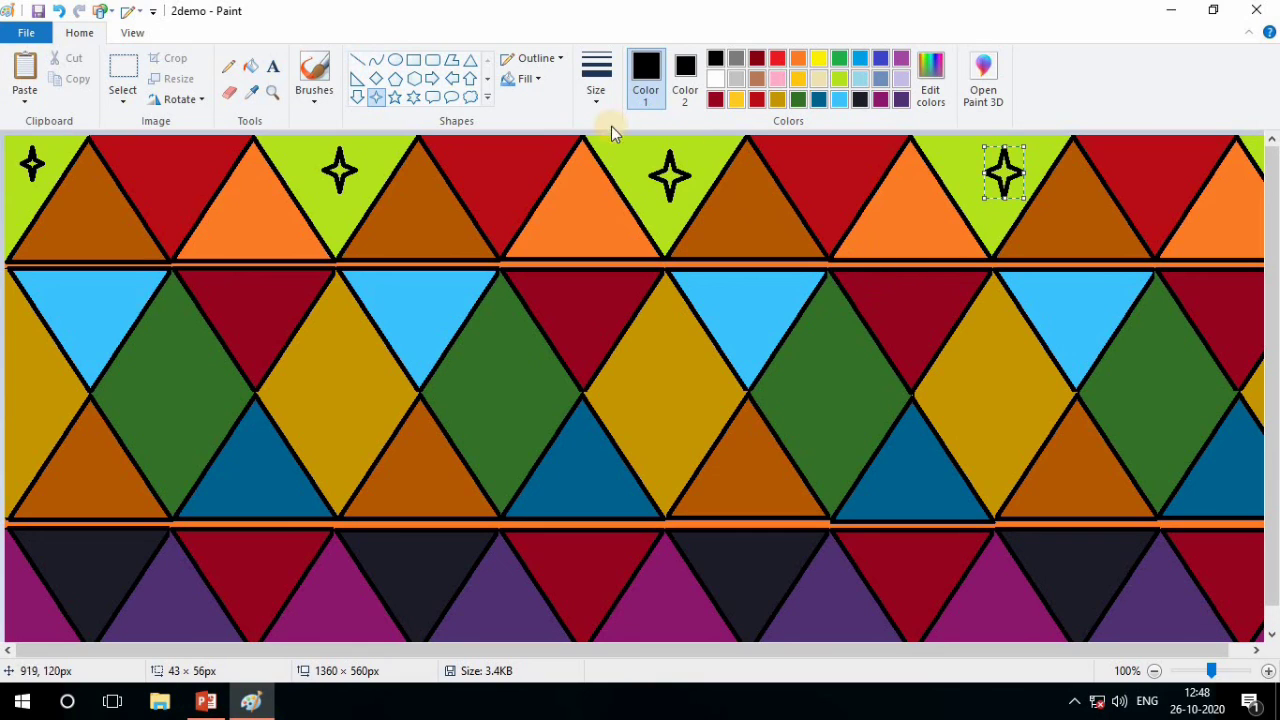
# Draw a black ellipse about 38 to 55 px wide inside each of the first eight gold and green areas between the middle rows
pyautogui.click(392, 62)
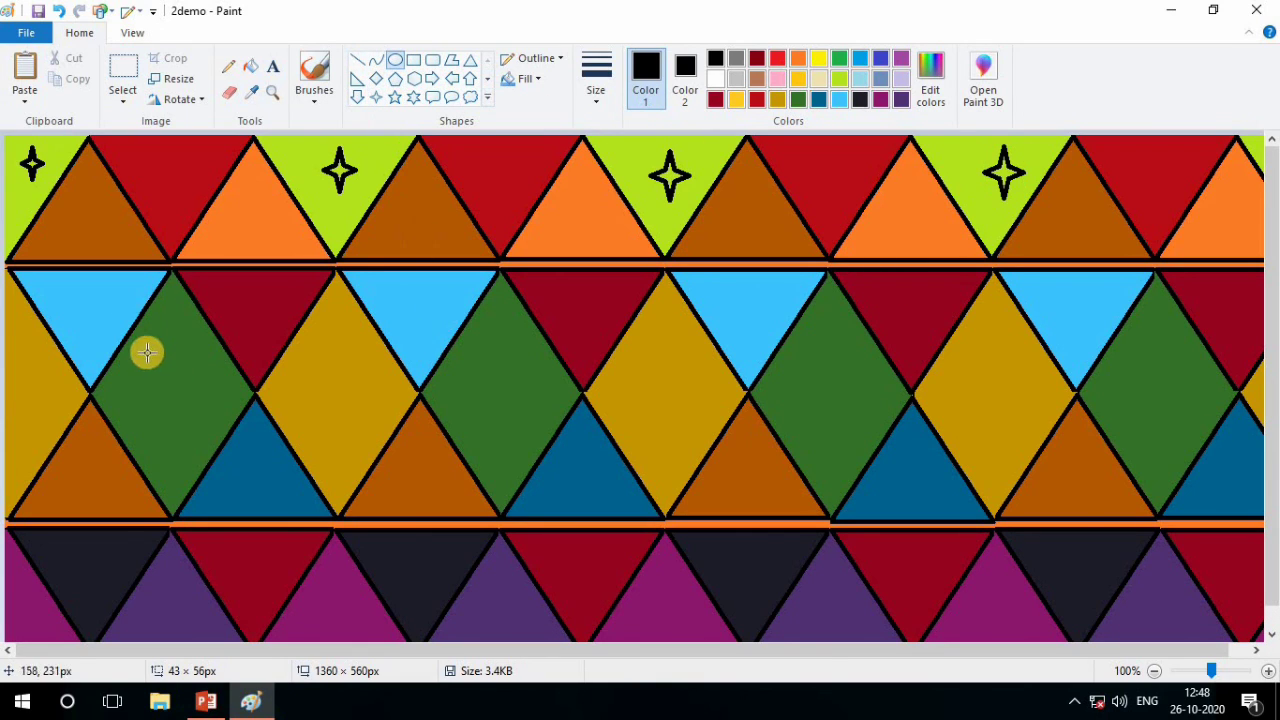
pyautogui.moveTo(14, 375); pyautogui.dragTo(58, 409)
pyautogui.moveTo(148, 370); pyautogui.dragTo(200, 413)
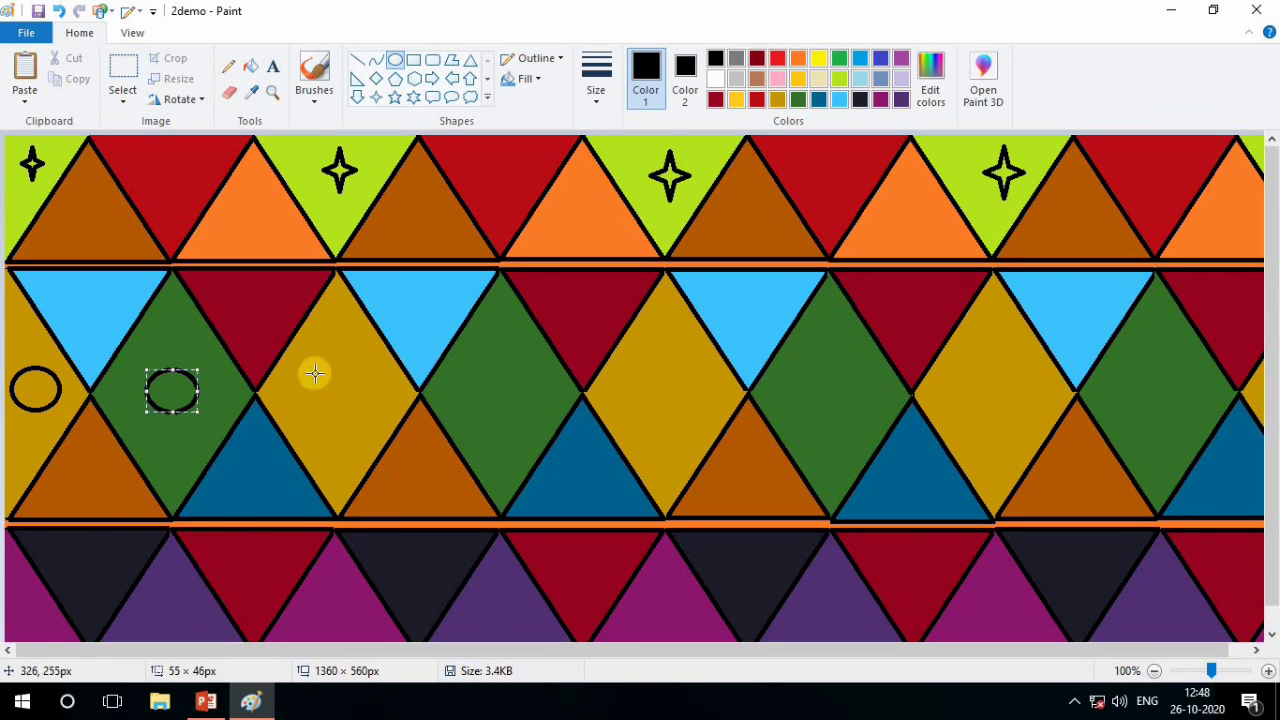
pyautogui.moveTo(314, 372); pyautogui.dragTo(364, 416)
pyautogui.moveTo(486, 374); pyautogui.dragTo(530, 420)
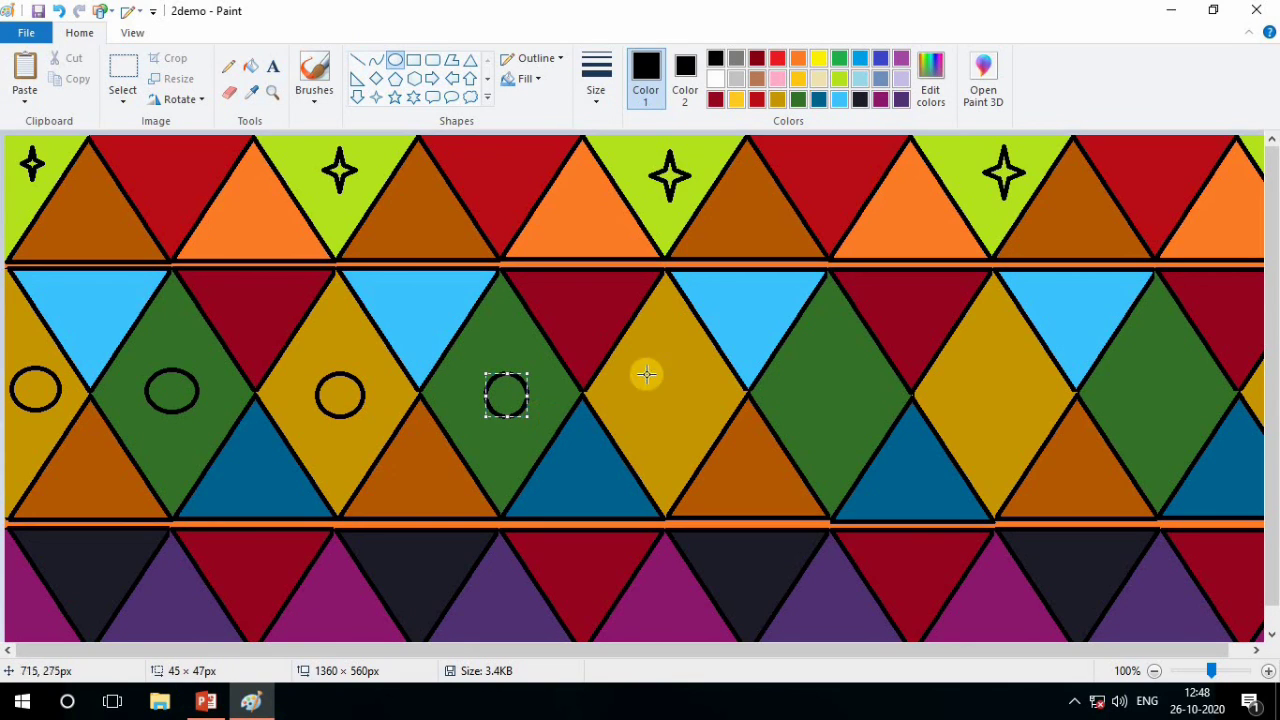
pyautogui.moveTo(646, 372); pyautogui.dragTo(689, 416)
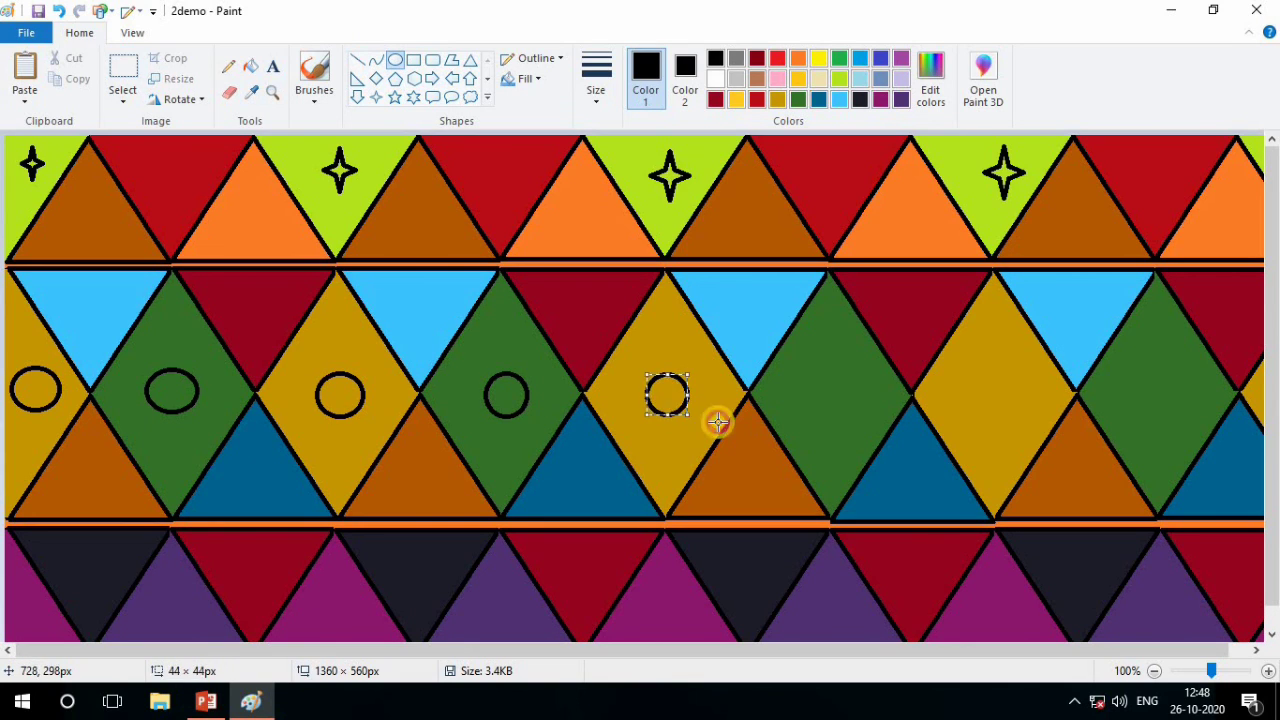
pyautogui.moveTo(812, 380)
pyautogui.mouseDown()
pyautogui.moveTo(856, 428)
pyautogui.moveTo(819, 393)
pyautogui.mouseUp()
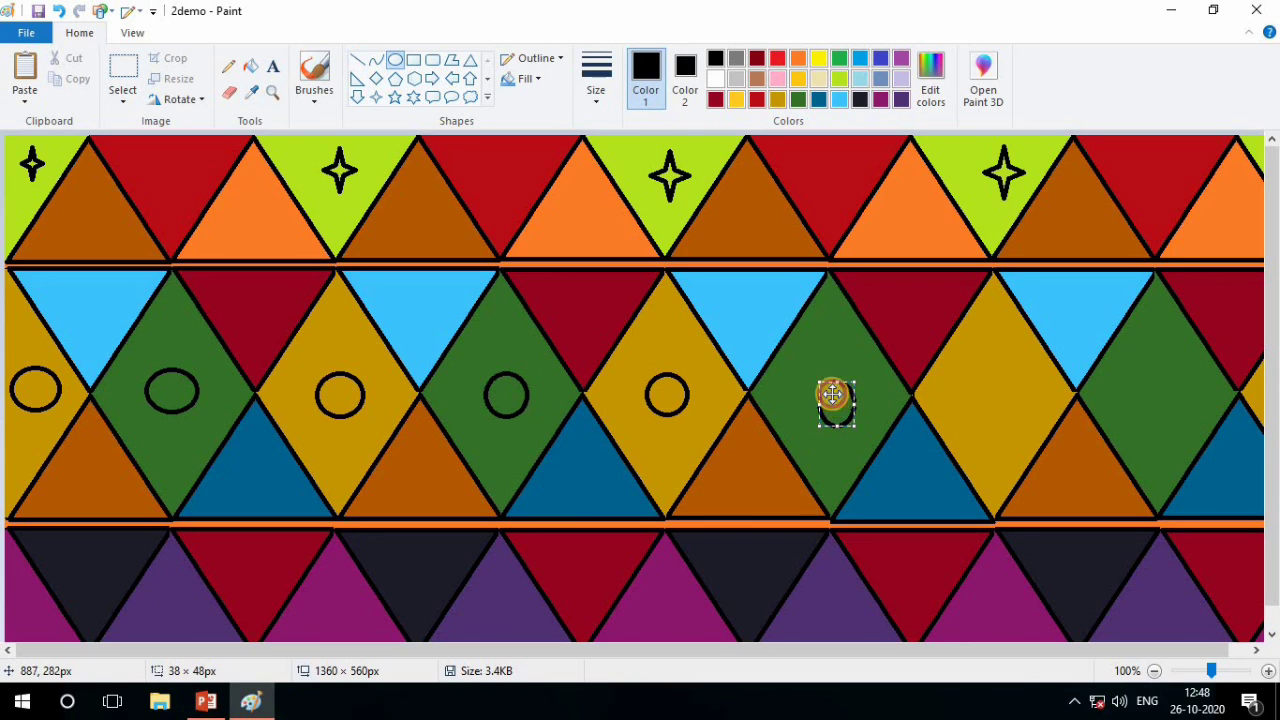
pyautogui.moveTo(971, 357)
pyautogui.mouseDown()
pyautogui.moveTo(997, 414)
pyautogui.moveTo(1021, 409)
pyautogui.moveTo(992, 401)
pyautogui.mouseUp()
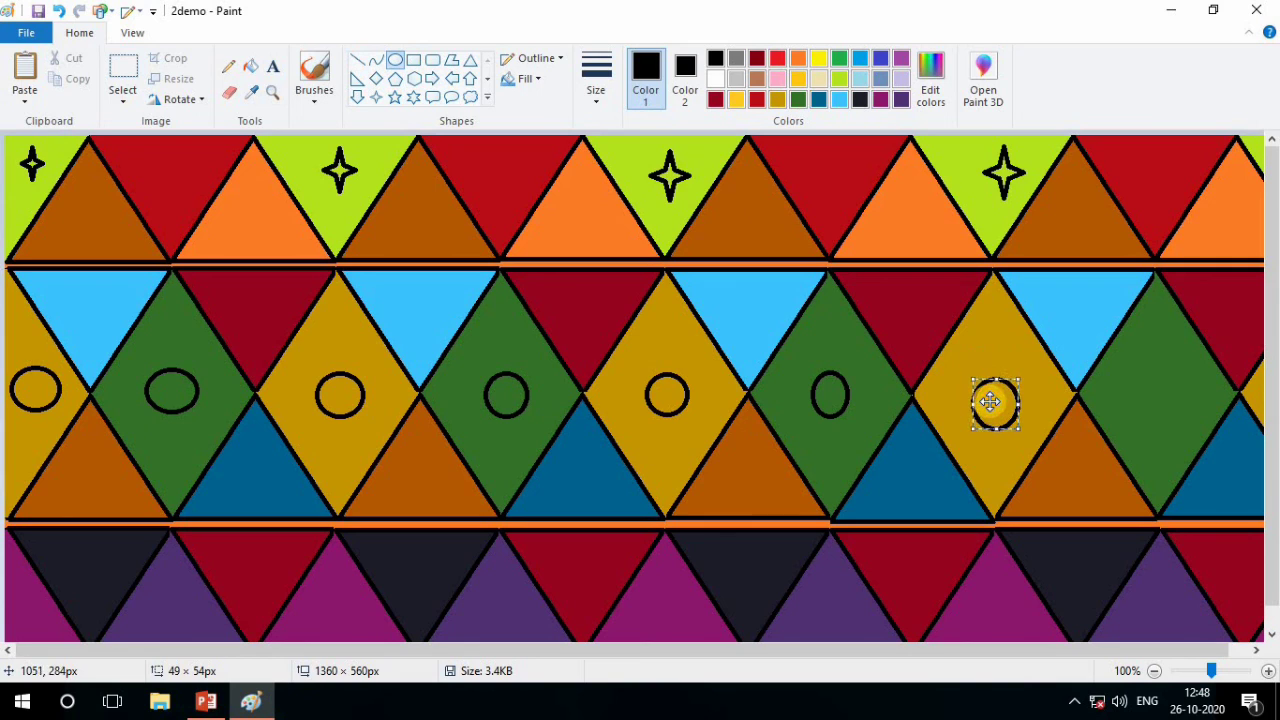
pyautogui.moveTo(1171, 415)
pyautogui.mouseDown()
pyautogui.moveTo(1180, 420)
pyautogui.moveTo(1160, 391)
pyautogui.mouseUp()
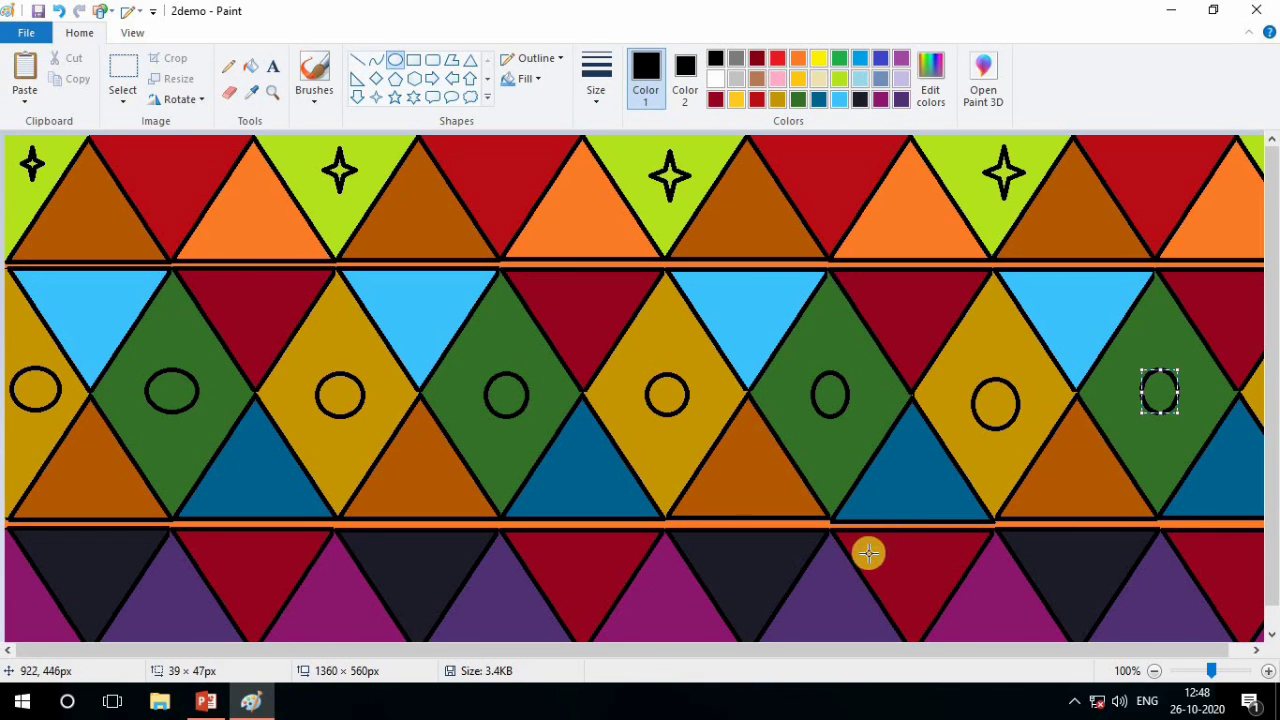
# Fill all eight ellipses with the custom dark red and make the last ellipse's outline black
pyautogui.click(839, 79)
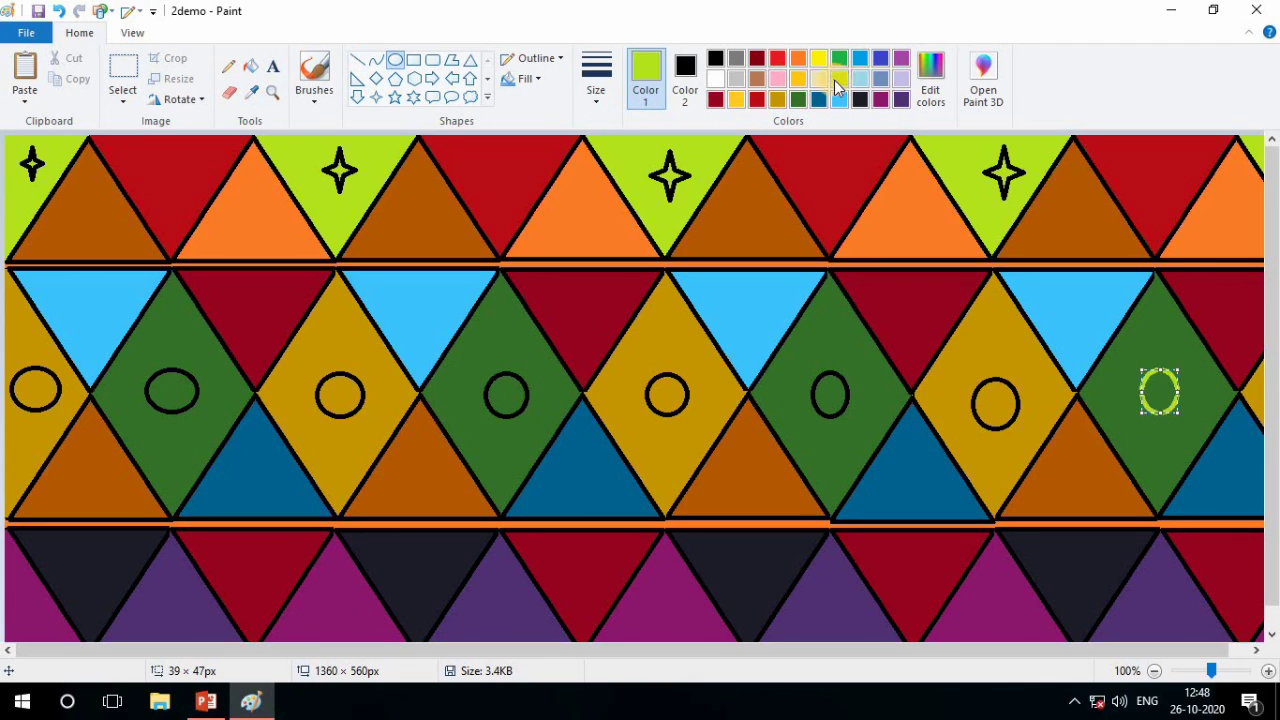
pyautogui.click(250, 68)
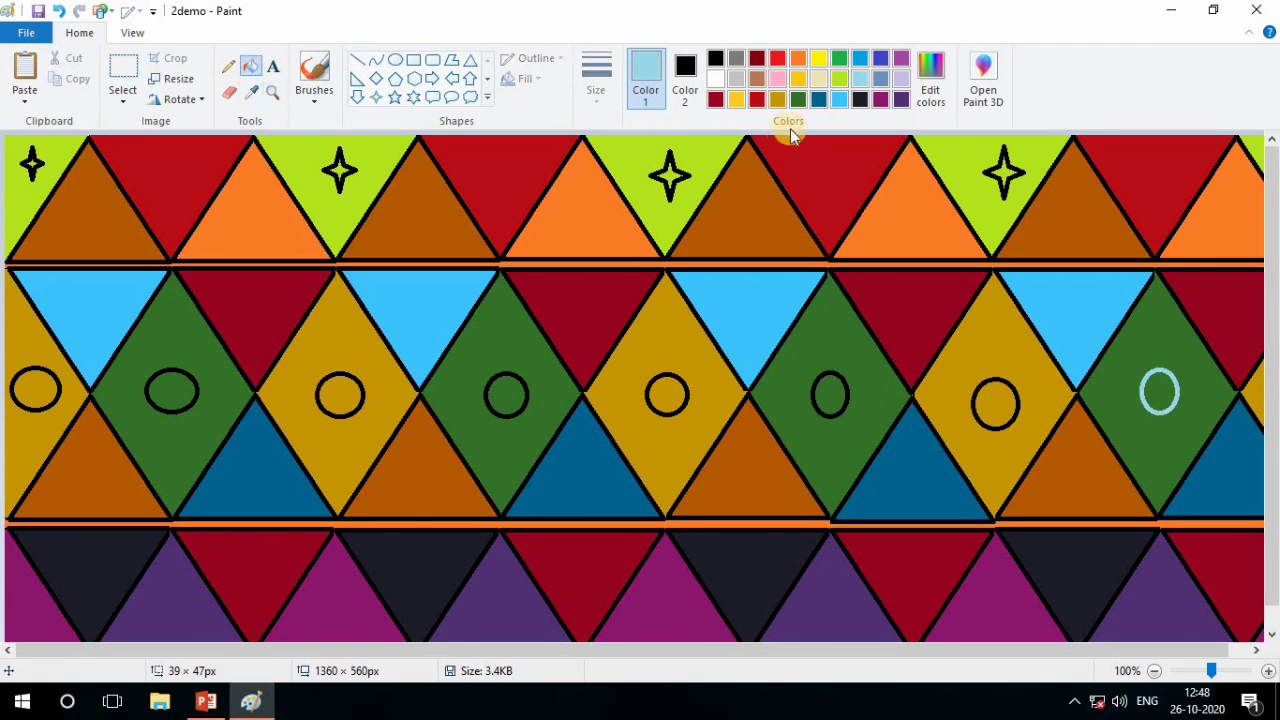
pyautogui.click(713, 101)
pyautogui.click(40, 390)
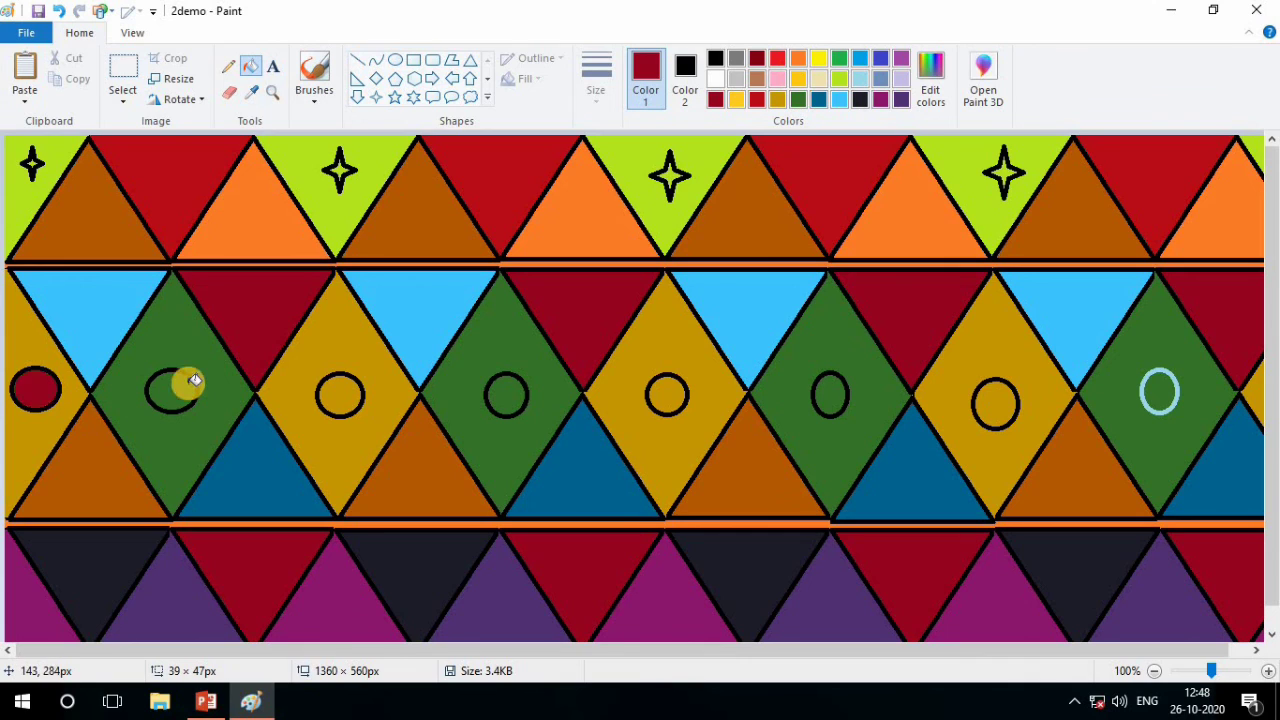
pyautogui.click(190, 385)
pyautogui.click(338, 390)
pyautogui.click(515, 390)
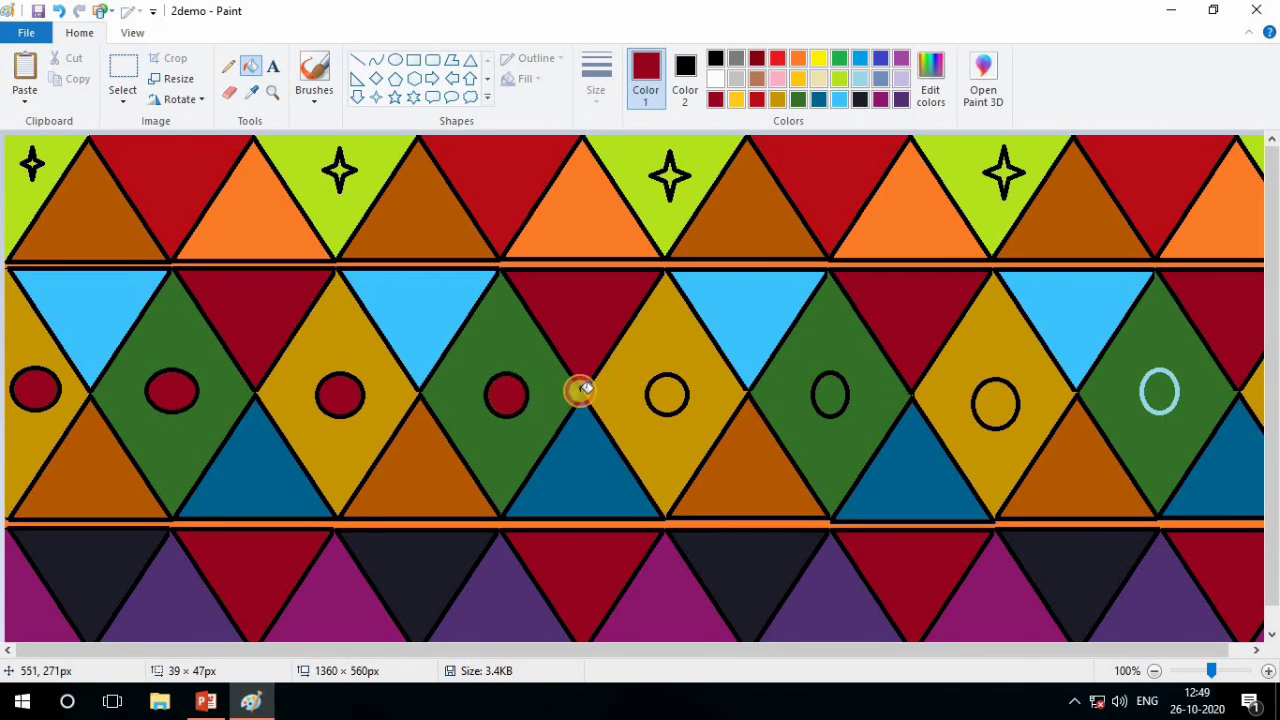
pyautogui.click(667, 395)
pyautogui.click(830, 393)
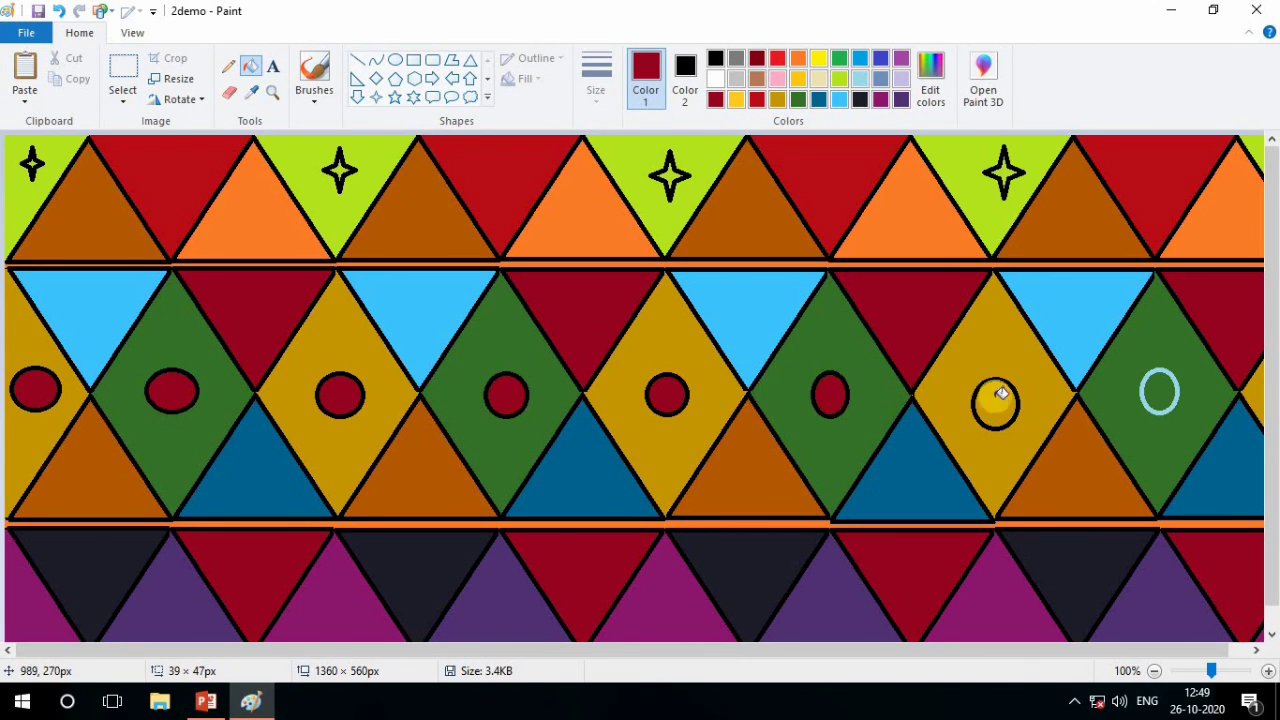
pyautogui.click(1001, 393)
pyautogui.click(1162, 390)
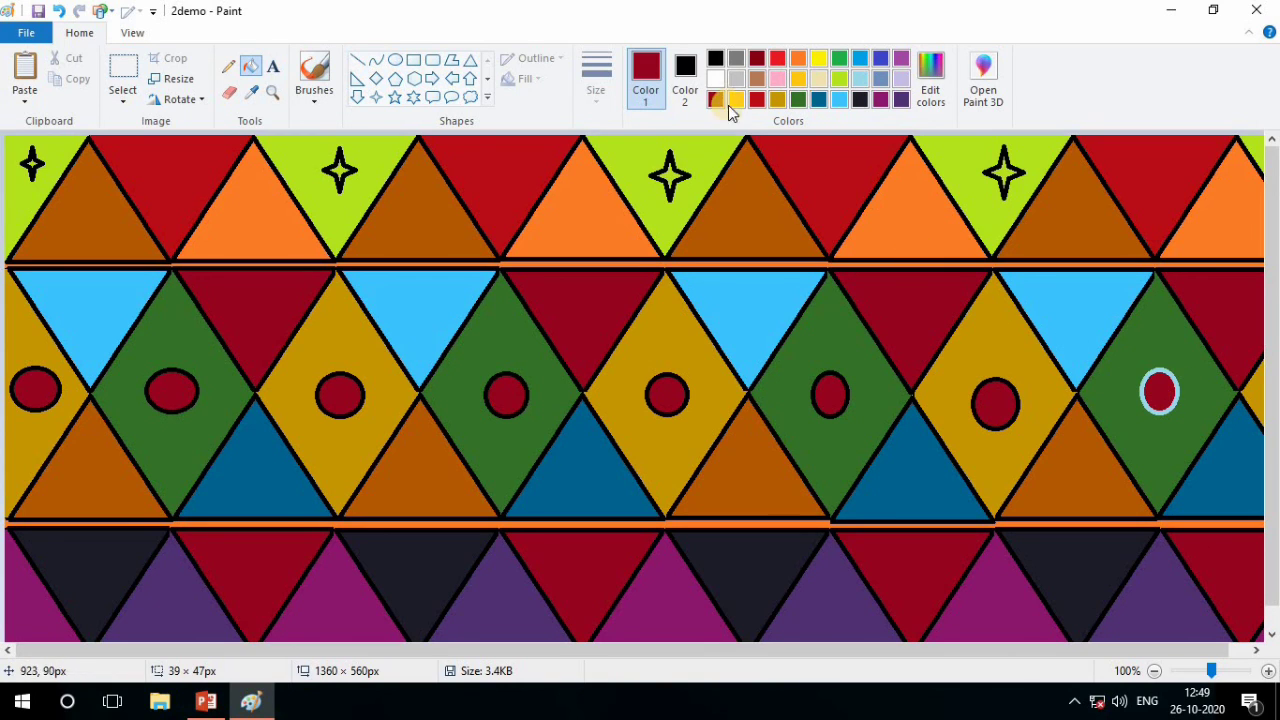
pyautogui.click(716, 58)
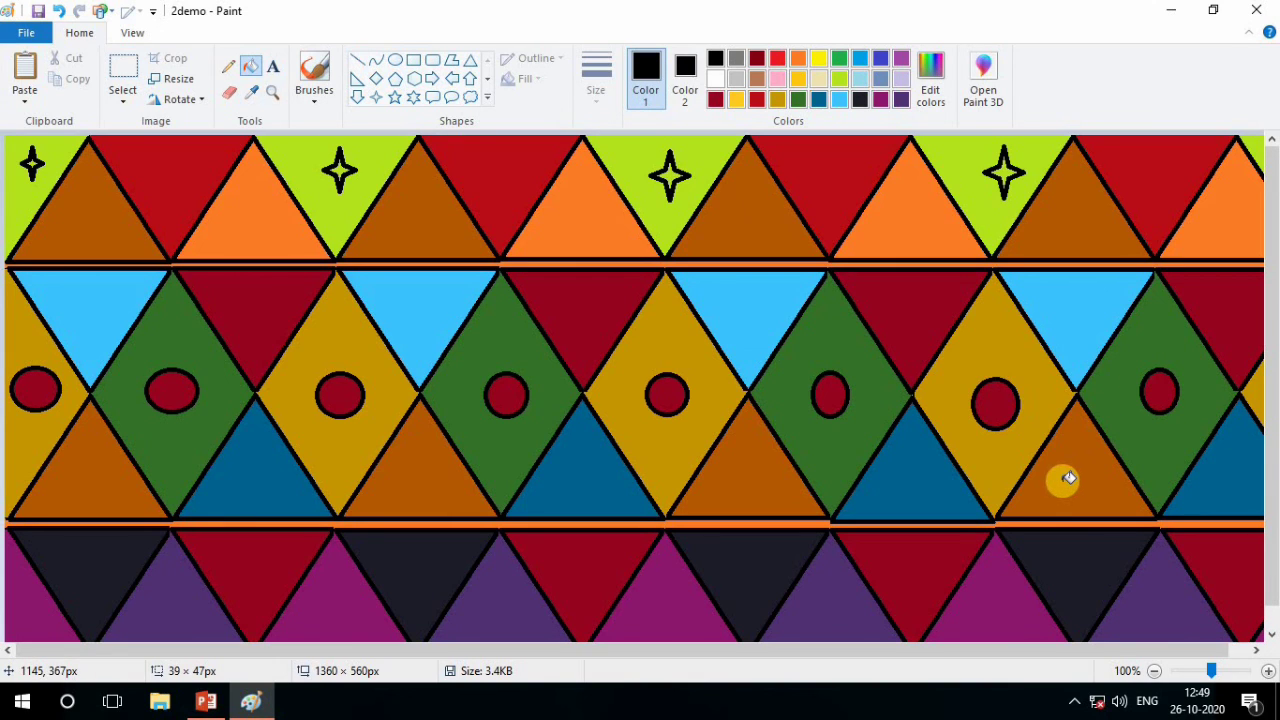
# Draw a black diamond, about 33 to 53 px wide, inside each of the first eight magenta and purple triangles of the bottom row
pyautogui.scroll(-1, 380, 510)
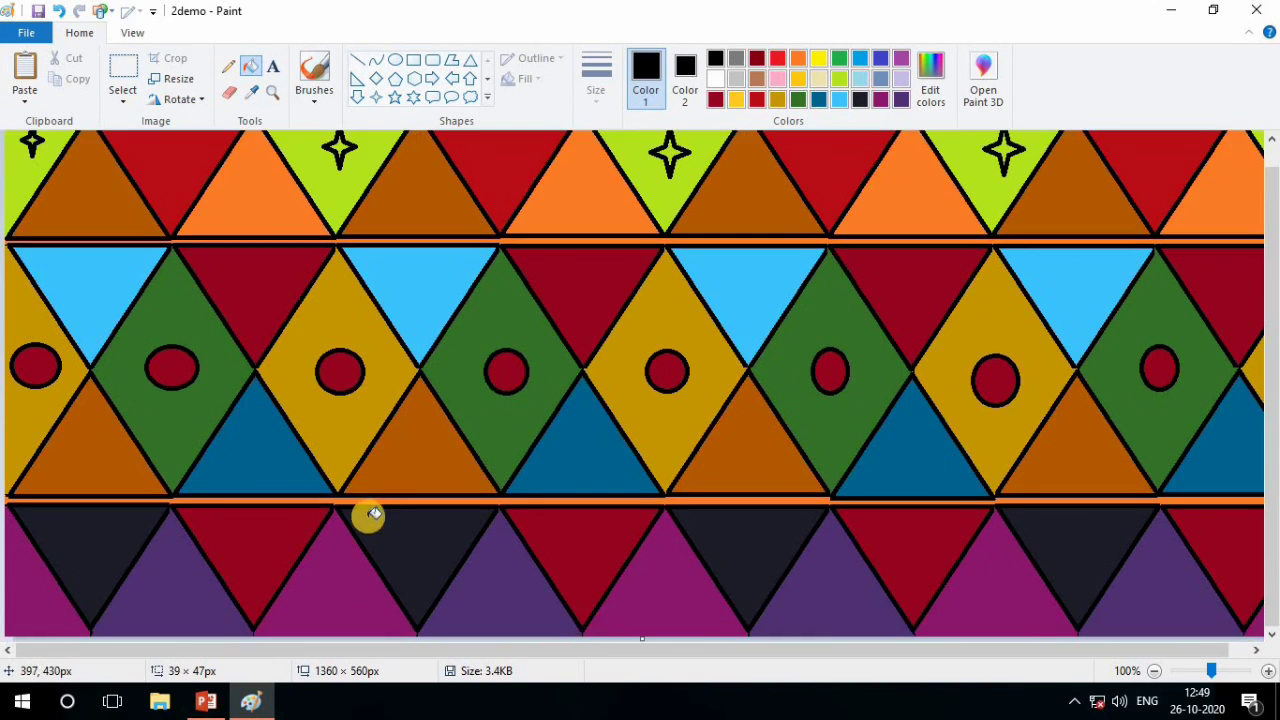
pyautogui.click(411, 99)
pyautogui.click(376, 79)
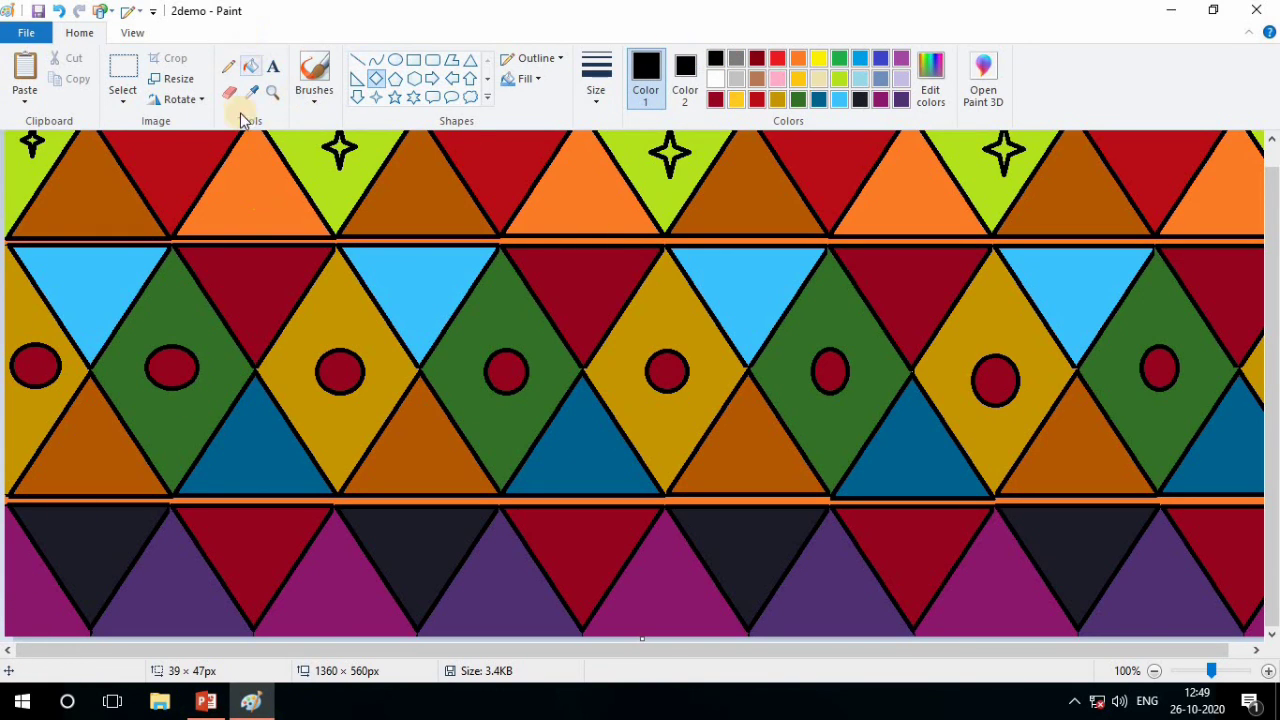
pyautogui.moveTo(14, 562); pyautogui.dragTo(47, 609)
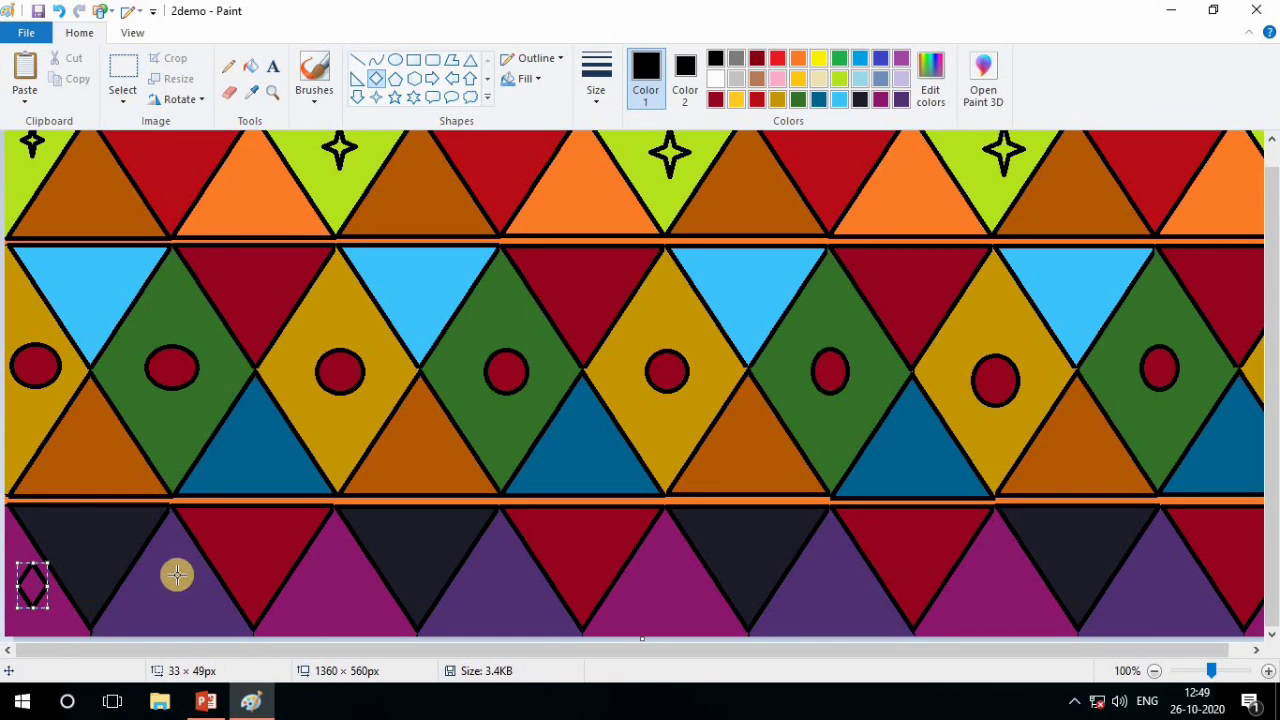
pyautogui.moveTo(171, 569)
pyautogui.mouseDown()
pyautogui.moveTo(216, 618)
pyautogui.moveTo(160, 588)
pyautogui.mouseUp()
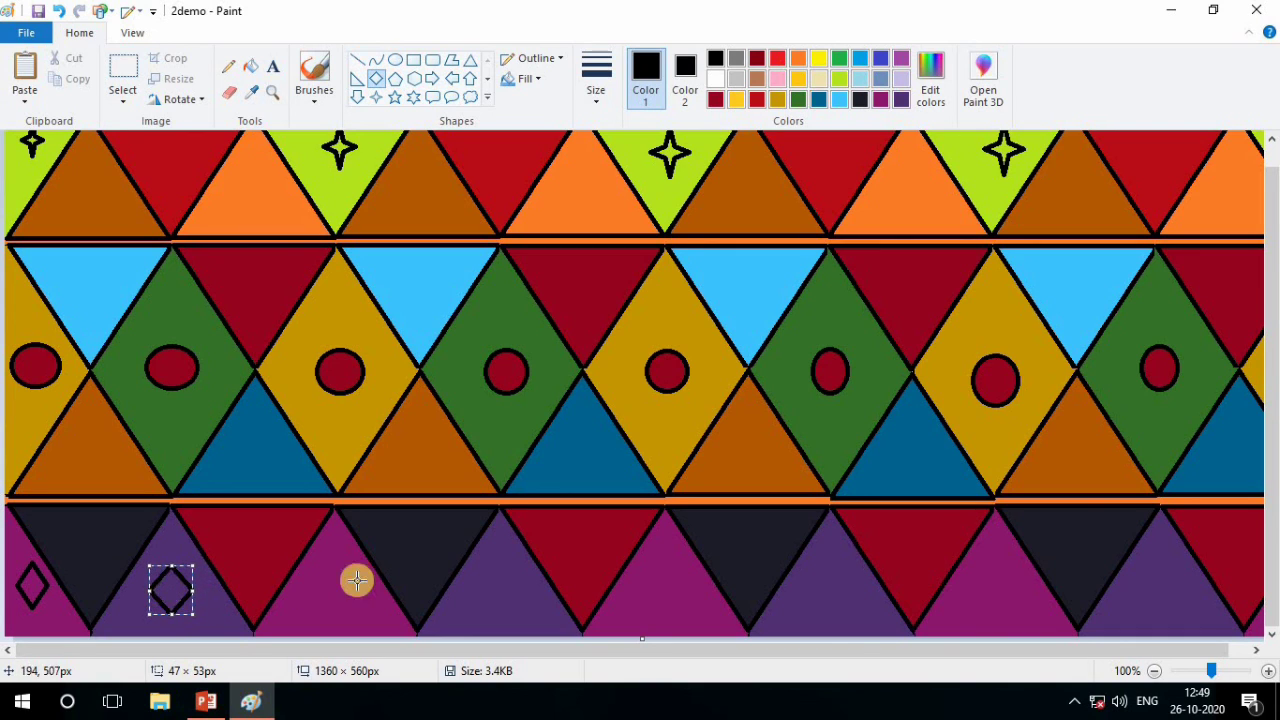
pyautogui.moveTo(316, 571); pyautogui.dragTo(364, 619)
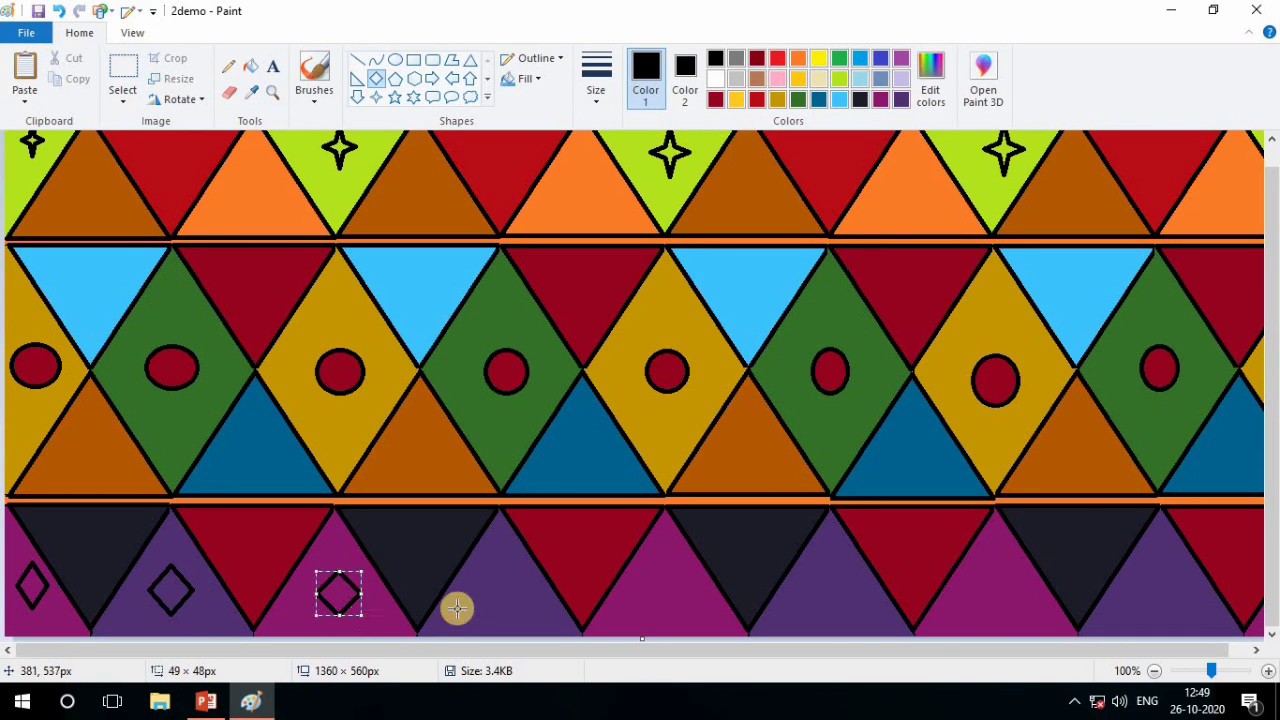
pyautogui.moveTo(484, 578); pyautogui.dragTo(529, 621)
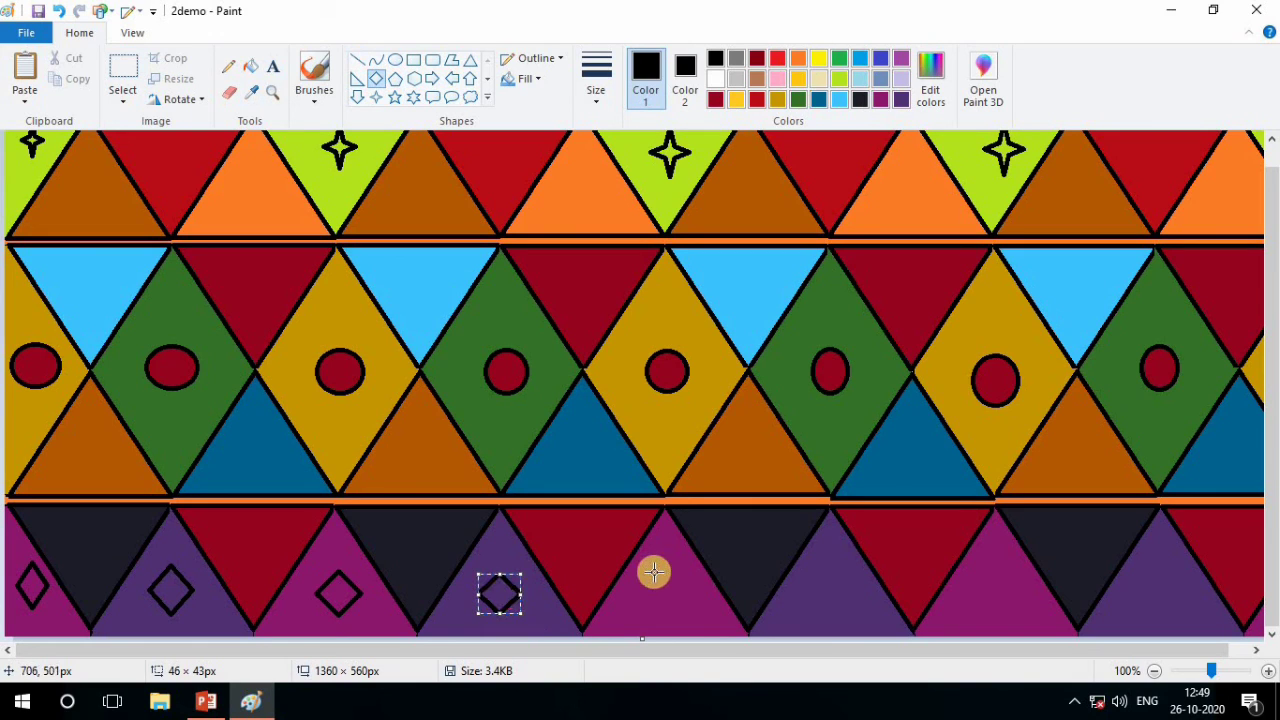
pyautogui.moveTo(654, 571)
pyautogui.mouseDown()
pyautogui.moveTo(697, 622)
pyautogui.moveTo(657, 593)
pyautogui.mouseUp()
pyautogui.moveTo(821, 579)
pyautogui.mouseDown()
pyautogui.moveTo(864, 626)
pyautogui.moveTo(830, 588)
pyautogui.mouseUp()
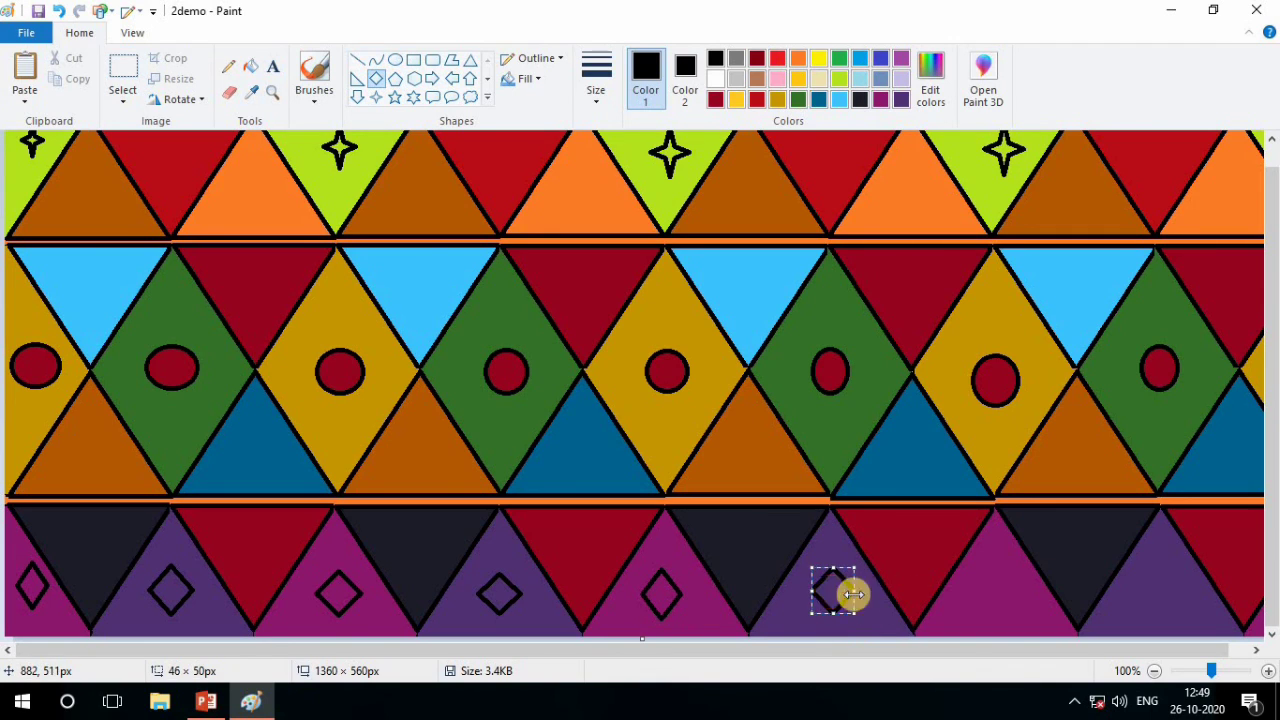
pyautogui.moveTo(981, 576)
pyautogui.mouseDown()
pyautogui.moveTo(1034, 625)
pyautogui.moveTo(994, 588)
pyautogui.mouseUp()
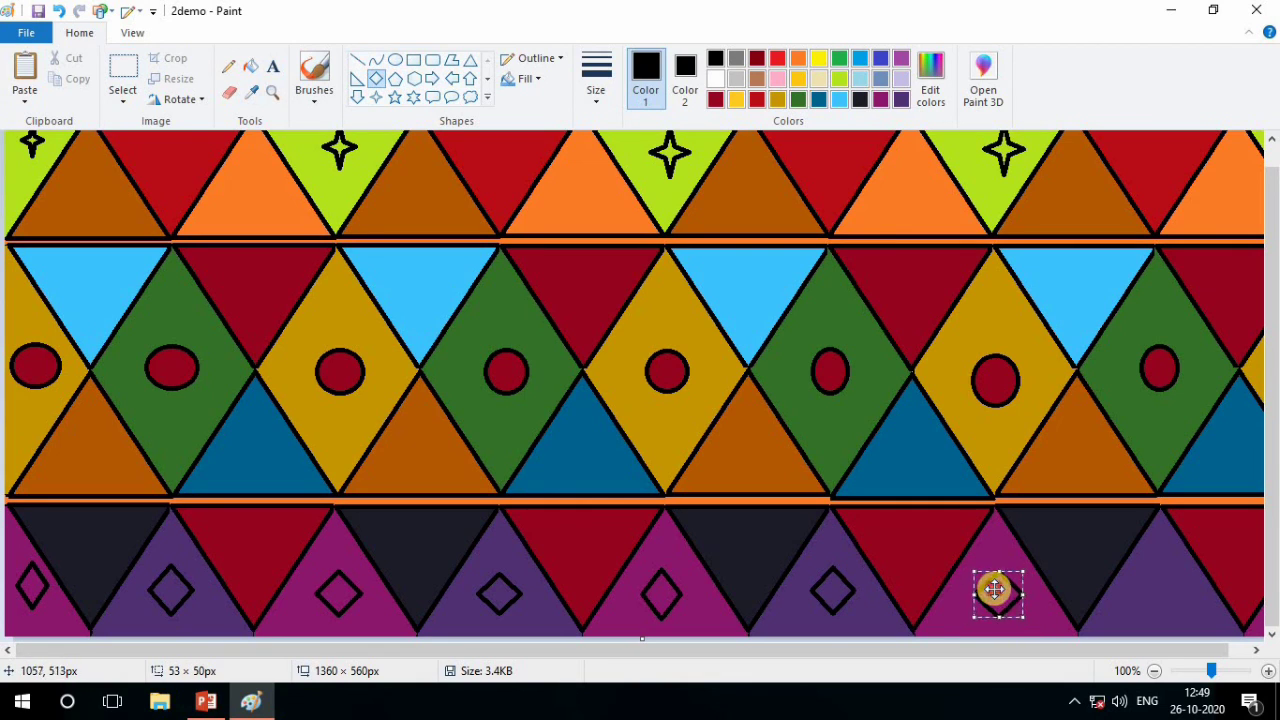
pyautogui.moveTo(1151, 572)
pyautogui.mouseDown()
pyautogui.moveTo(1196, 623)
pyautogui.moveTo(1157, 591)
pyautogui.mouseUp()
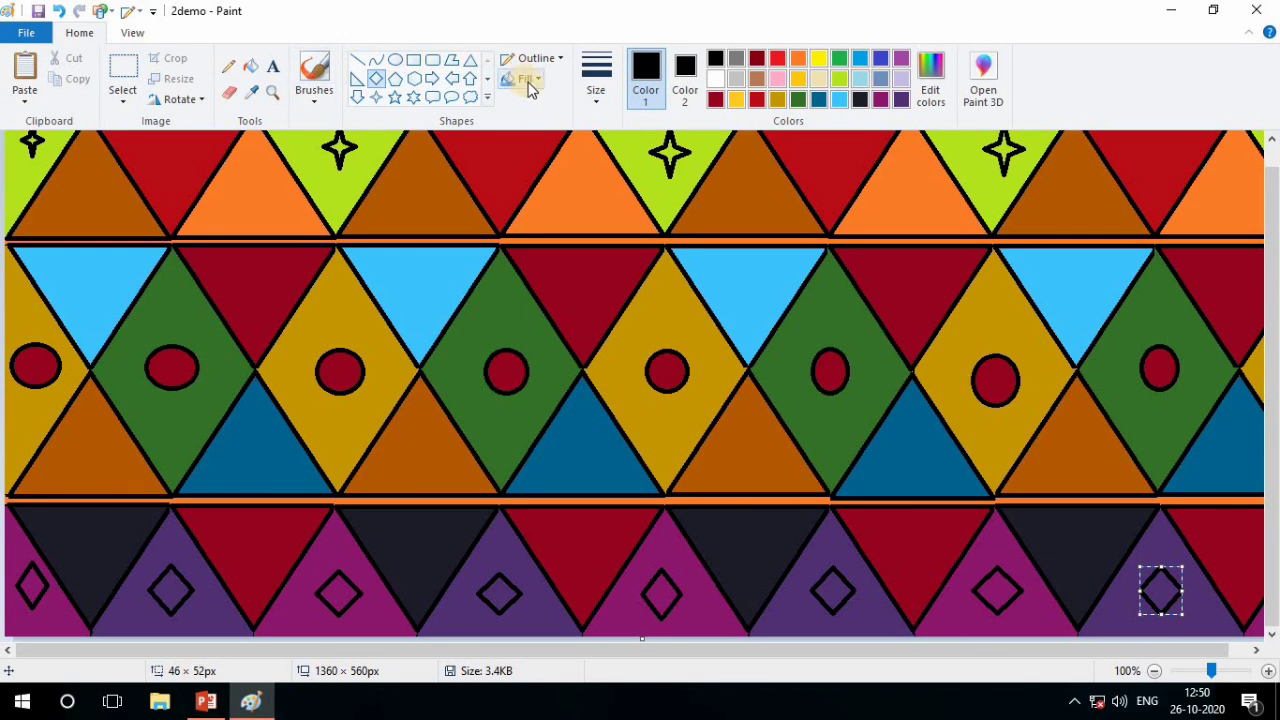
# Mix an olive green with red 104, green 130 and blue 2, add it to the custom colors and make it Color 1
pyautogui.click(841, 62)
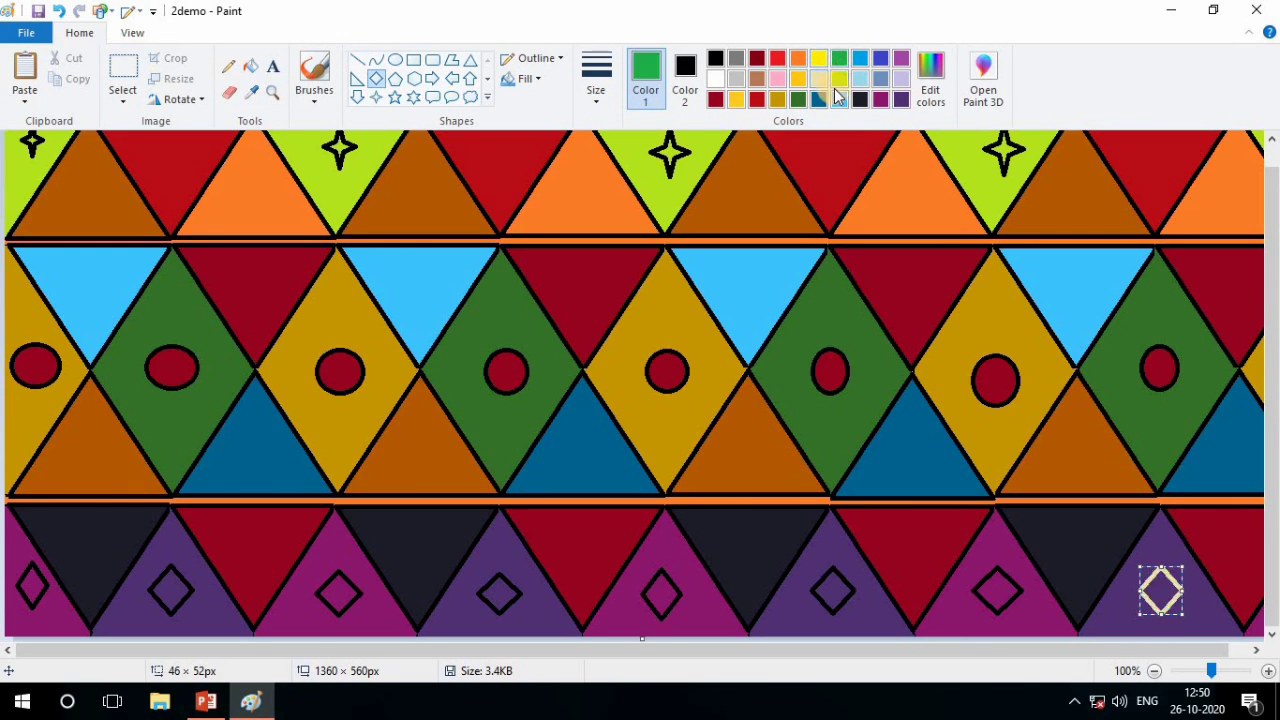
pyautogui.click(778, 99)
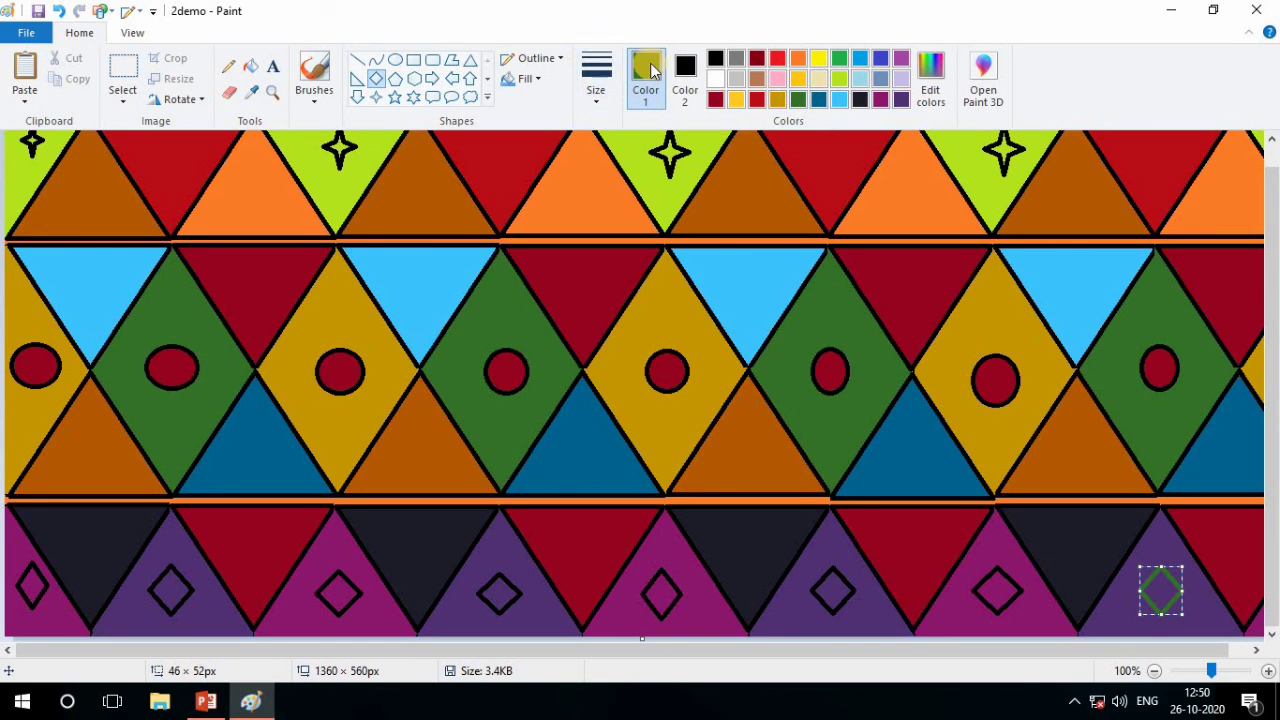
pyautogui.click(798, 99)
pyautogui.click(938, 98)
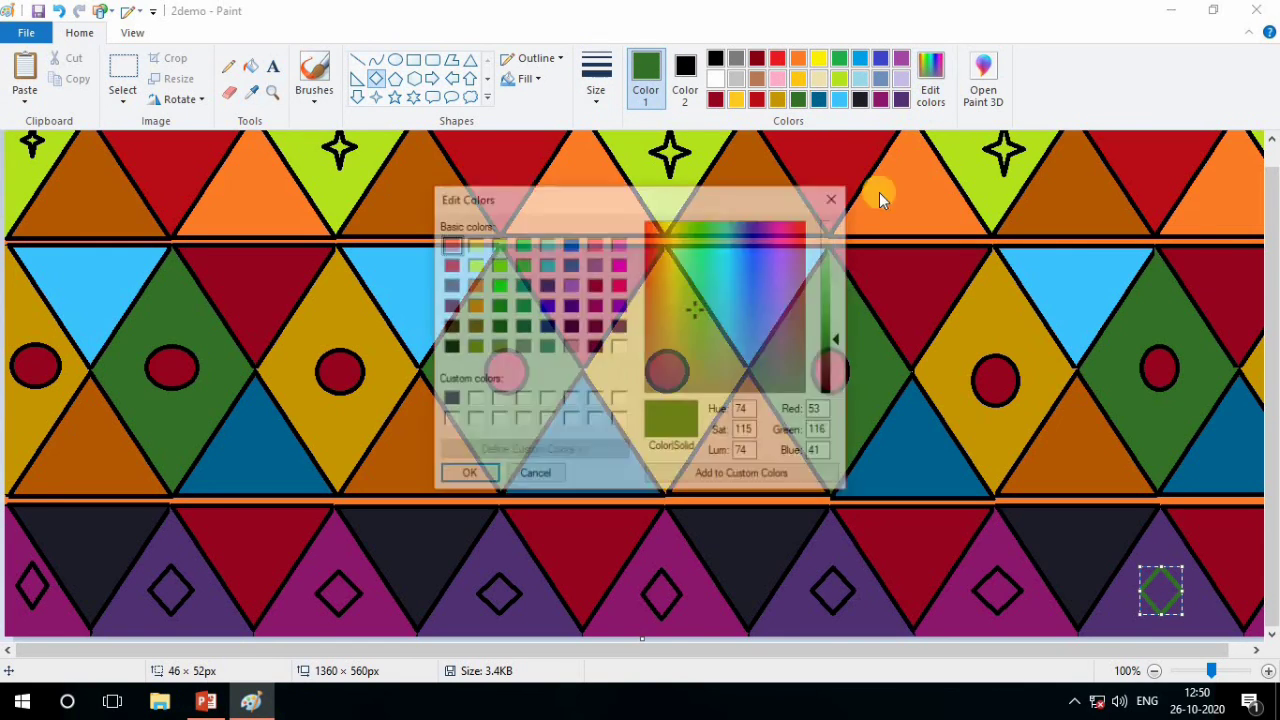
pyautogui.click(679, 227)
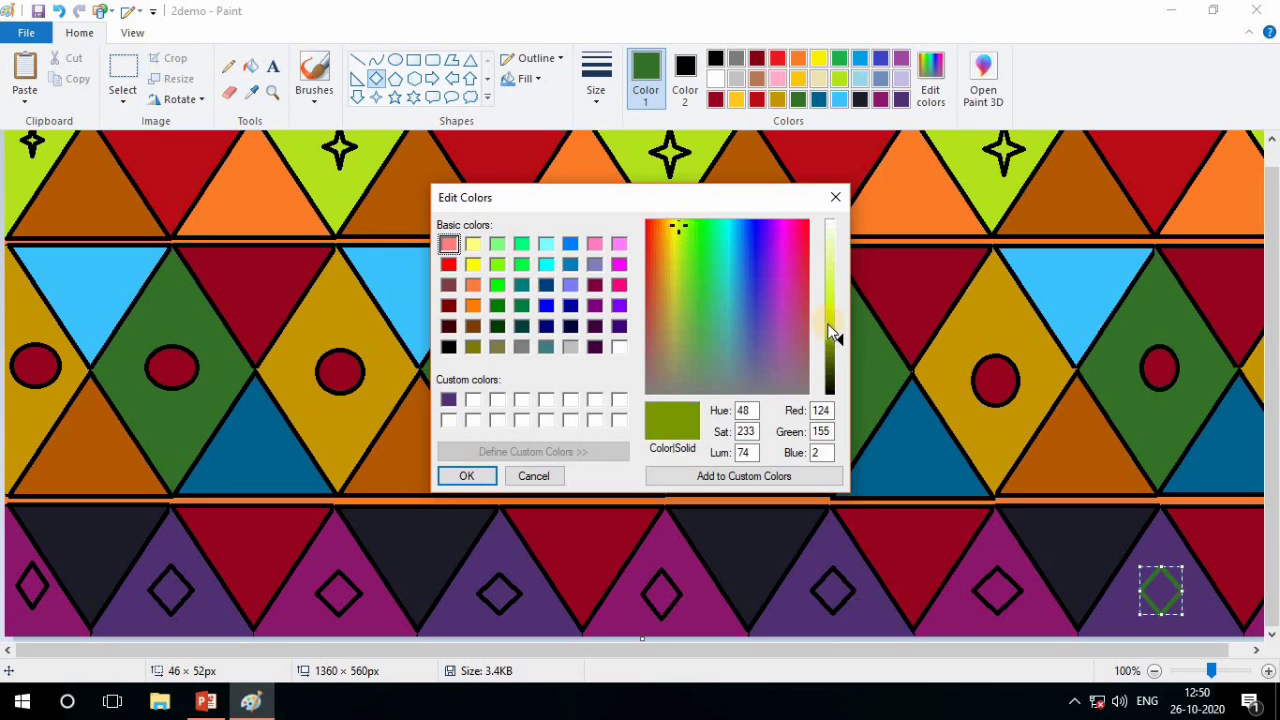
pyautogui.moveTo(840, 334); pyautogui.dragTo(843, 349)
pyautogui.click(705, 476)
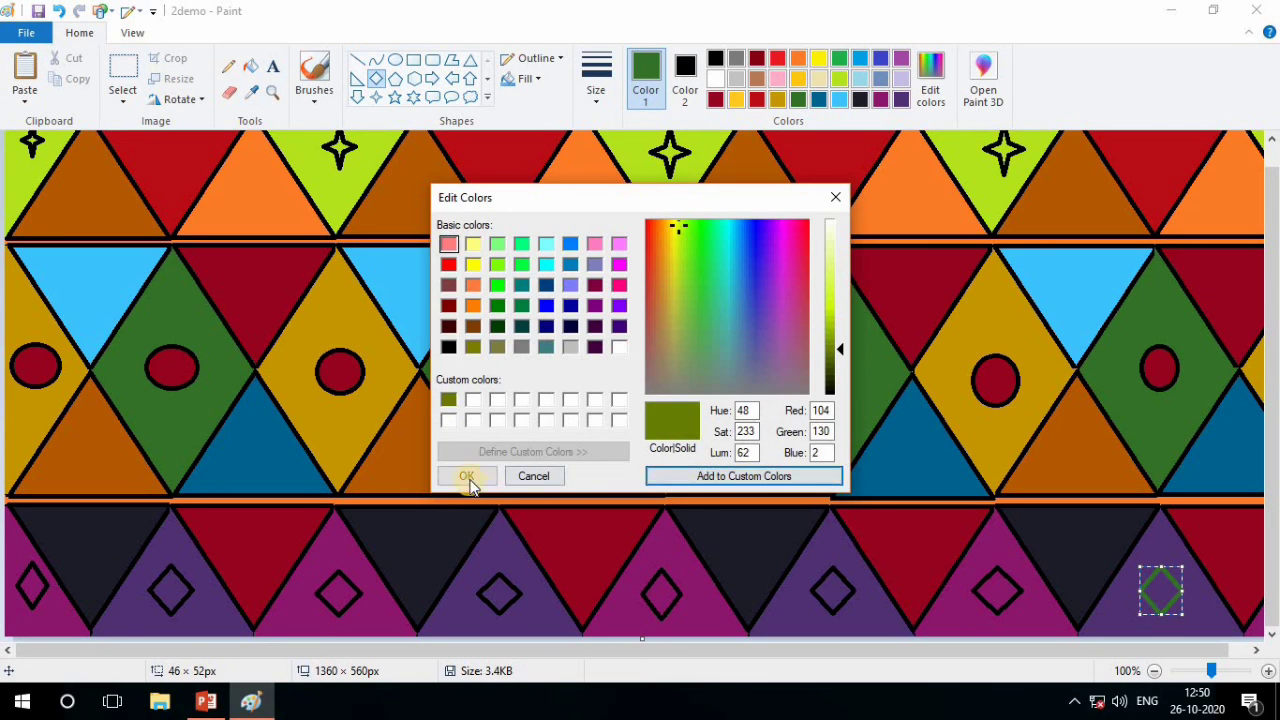
pyautogui.click(468, 477)
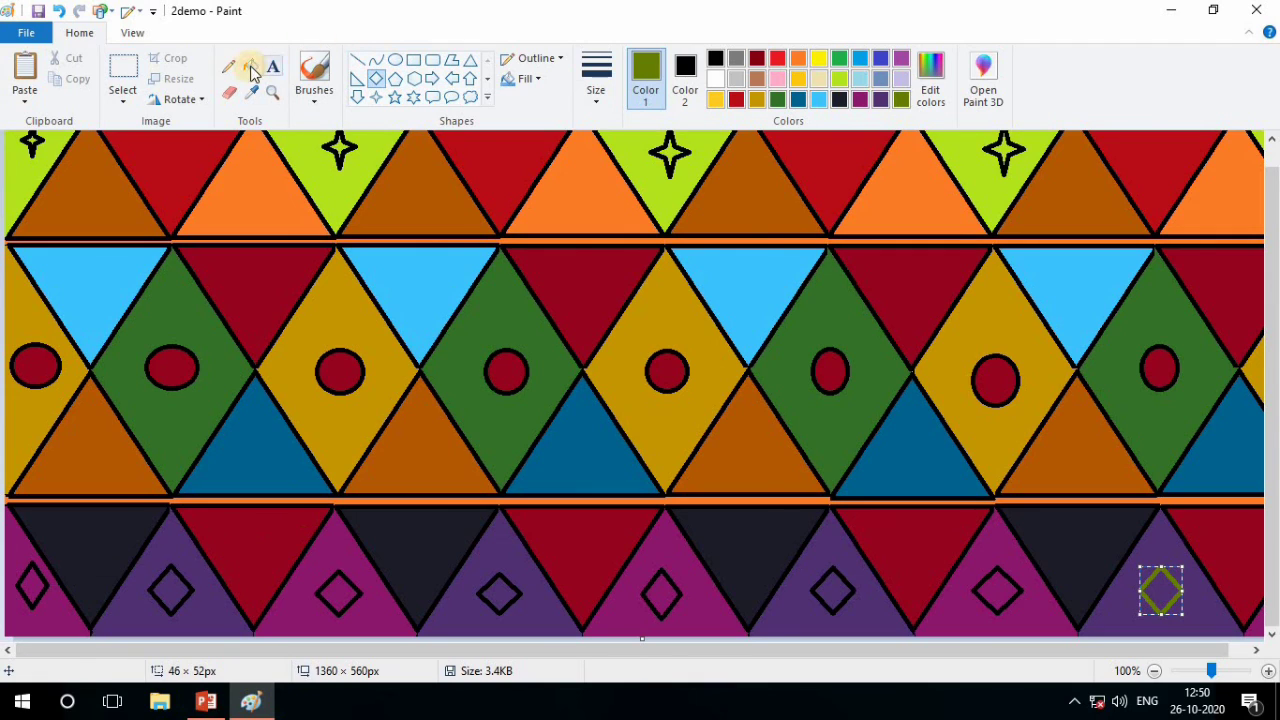
# Fill the first seven diamonds of the bottom row with the custom olive green, undoing any fill that lands on an outline
pyautogui.click(250, 66)
pyautogui.click(32, 590)
pyautogui.click(172, 592)
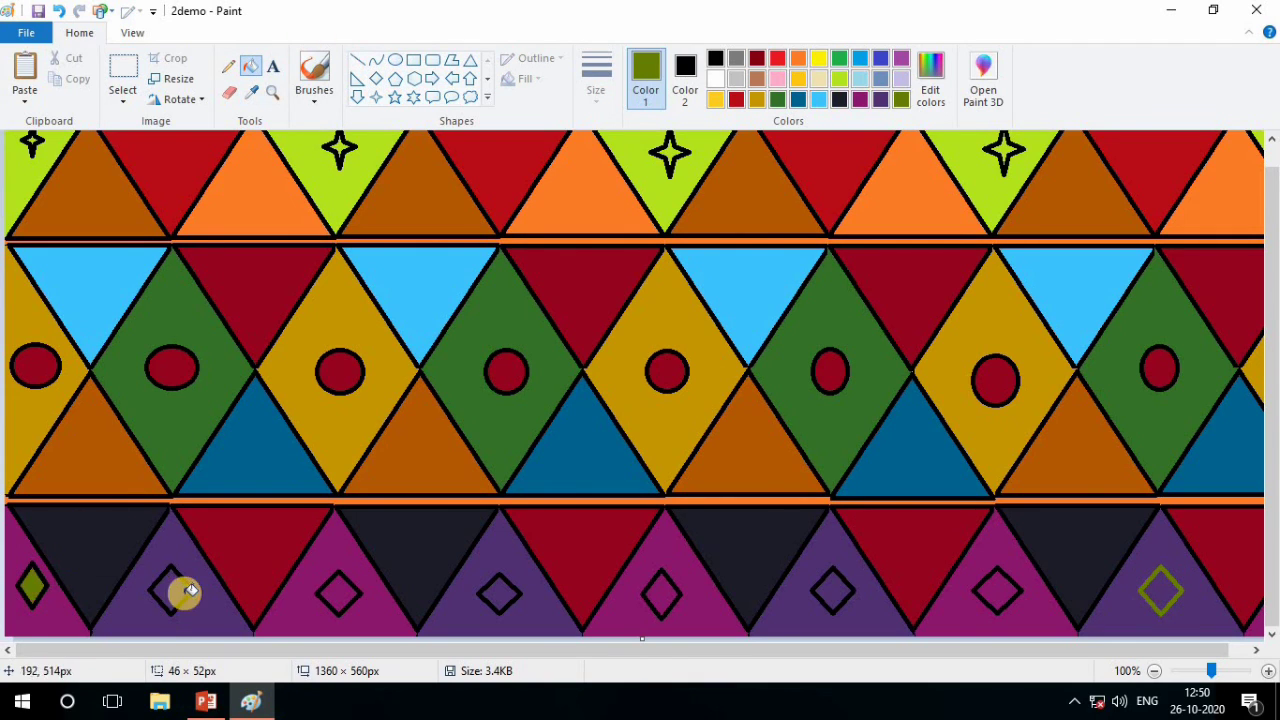
pyautogui.click(338, 592)
pyautogui.click(500, 592)
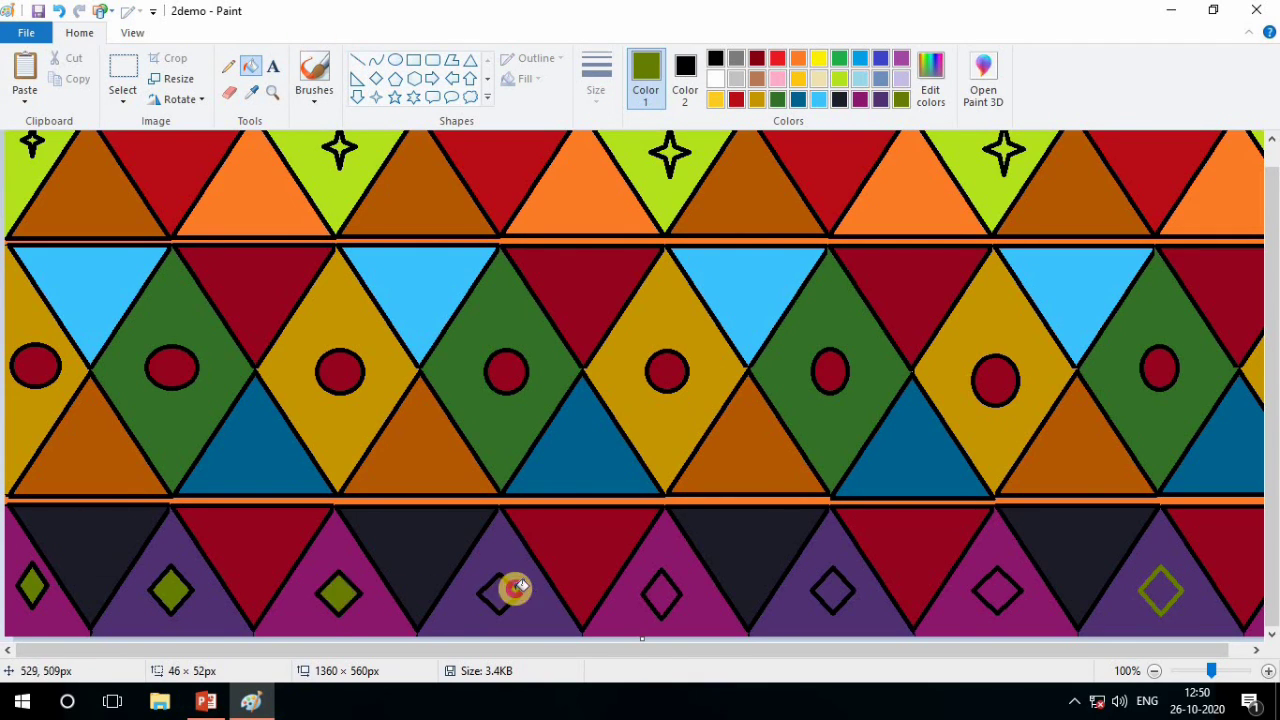
pyautogui.click(654, 589)
pyautogui.click(845, 590)
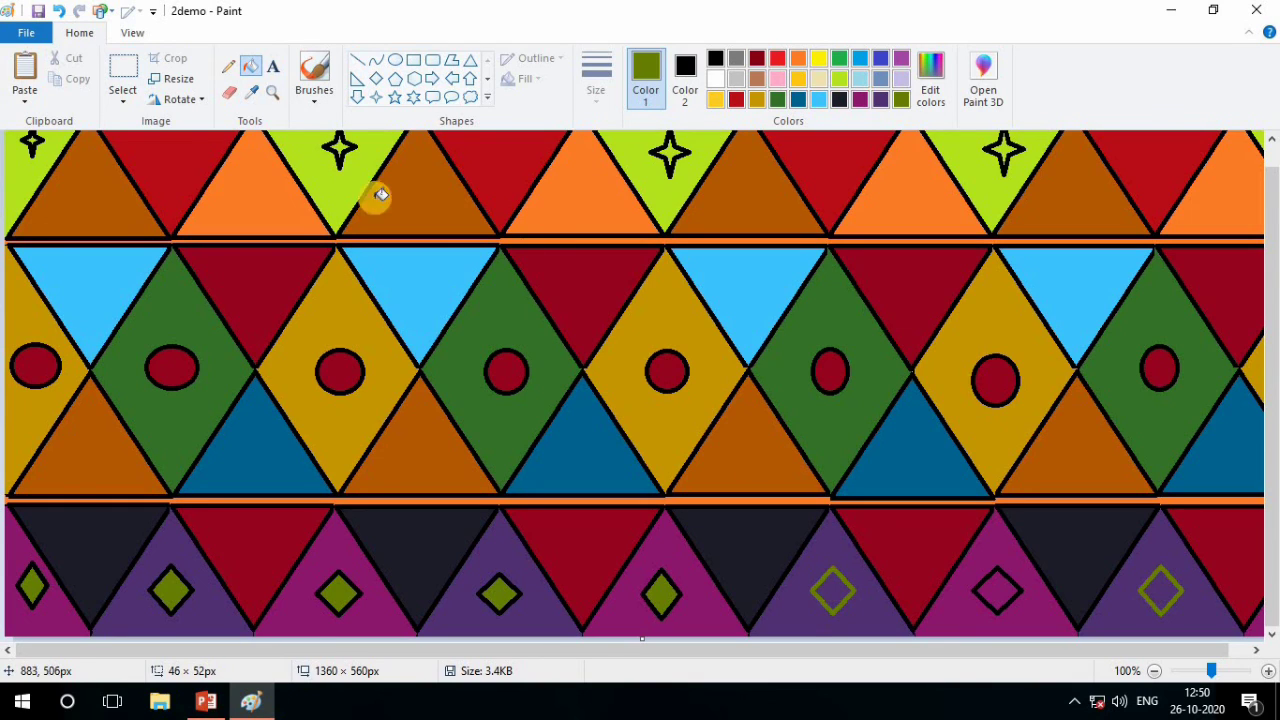
pyautogui.click(59, 11)
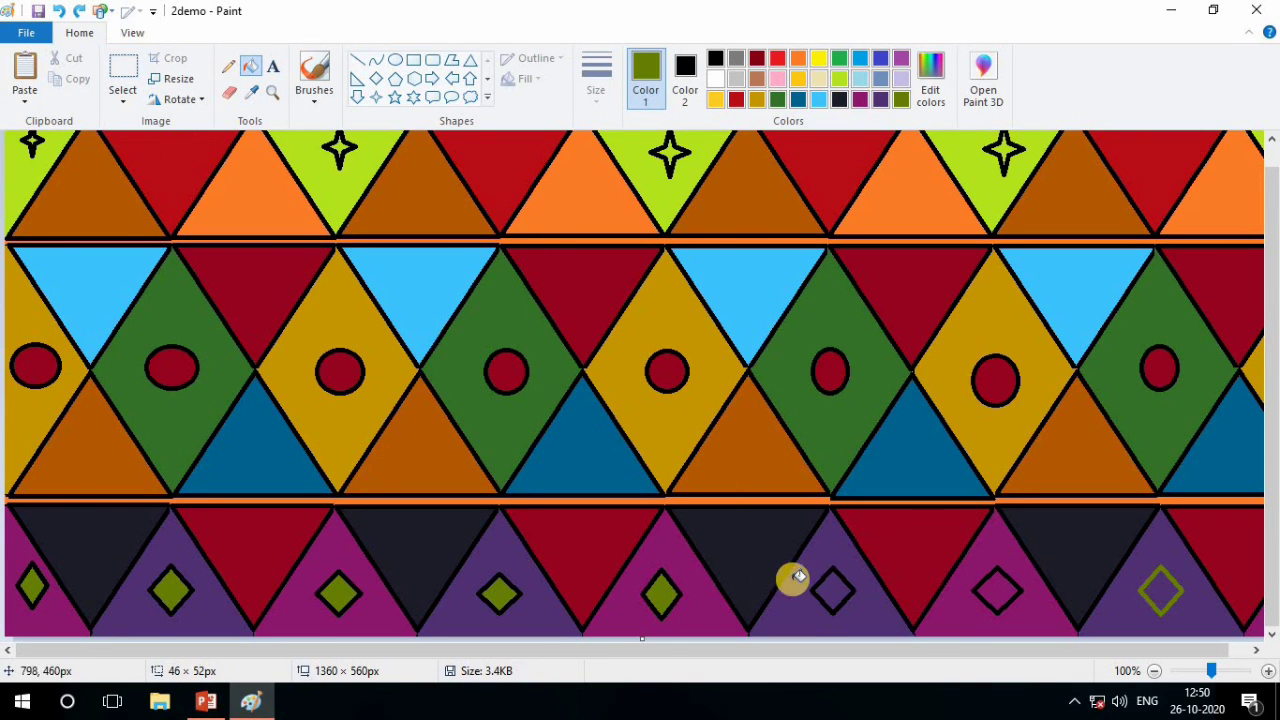
pyautogui.click(836, 588)
pyautogui.click(1005, 590)
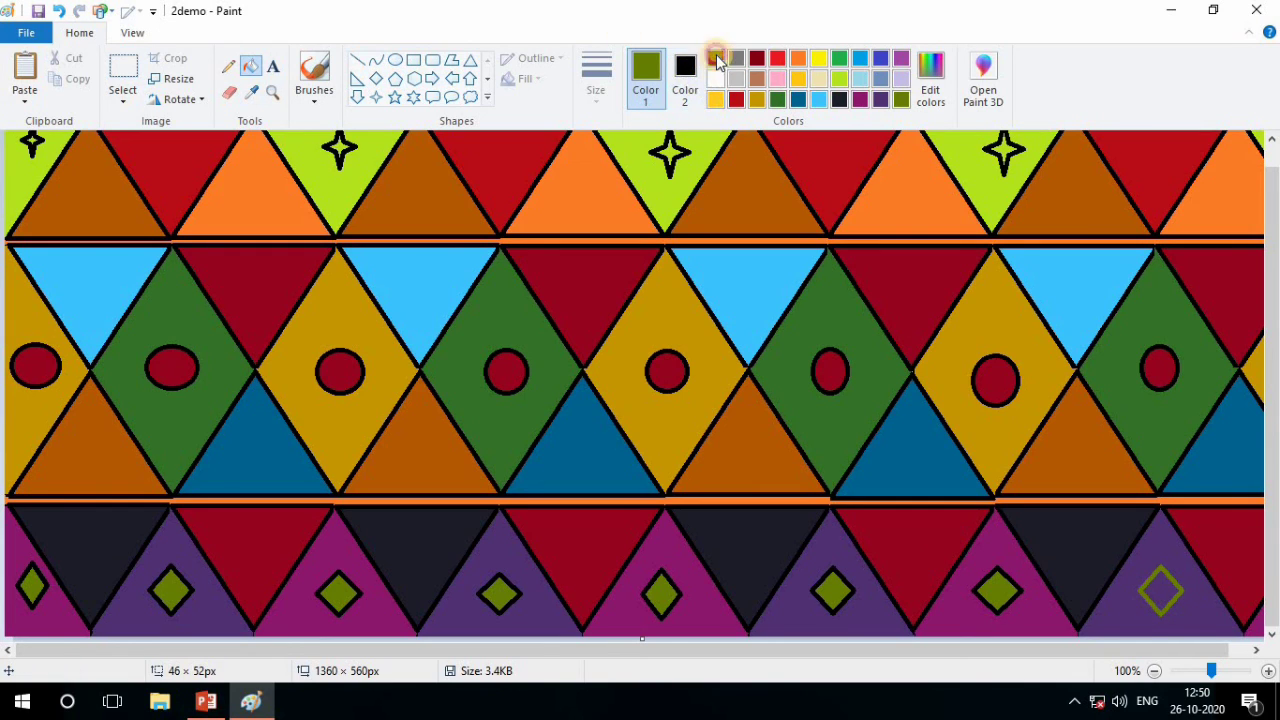
# Recolor the eighth diamond's outline black and fill its inside with the custom dark green
pyautogui.click(716, 59)
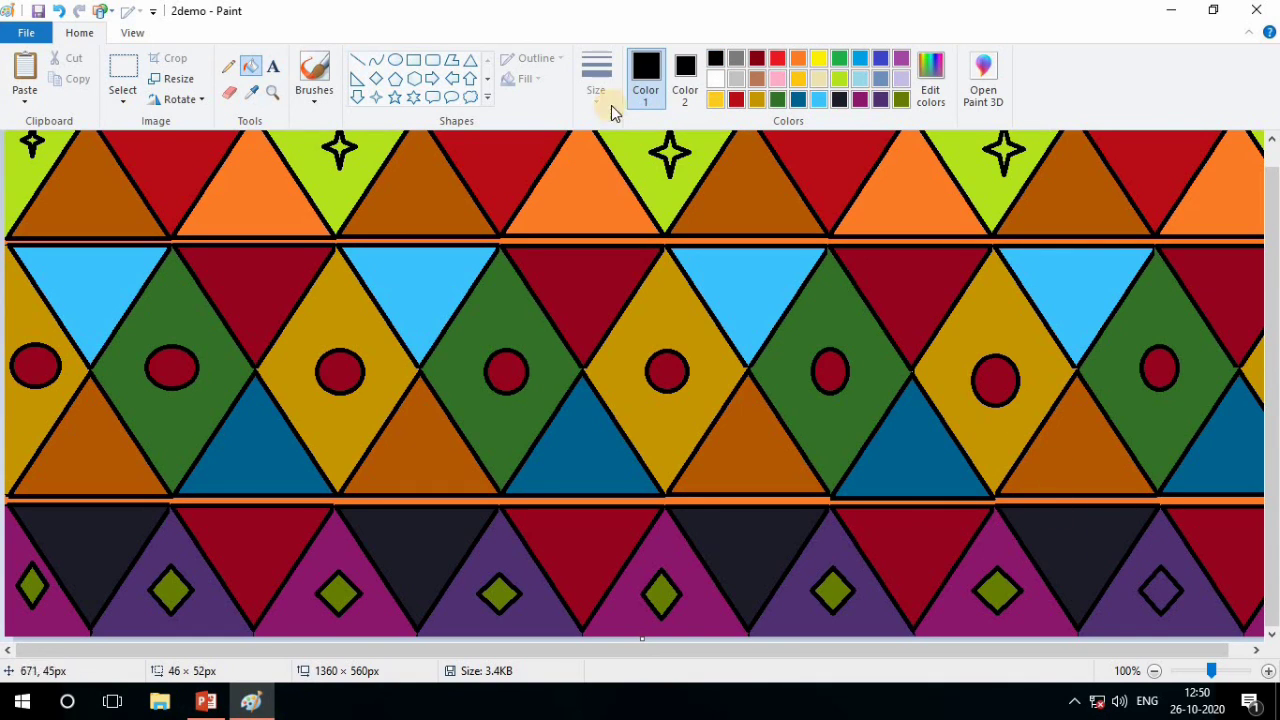
pyautogui.click(778, 99)
pyautogui.click(1158, 587)
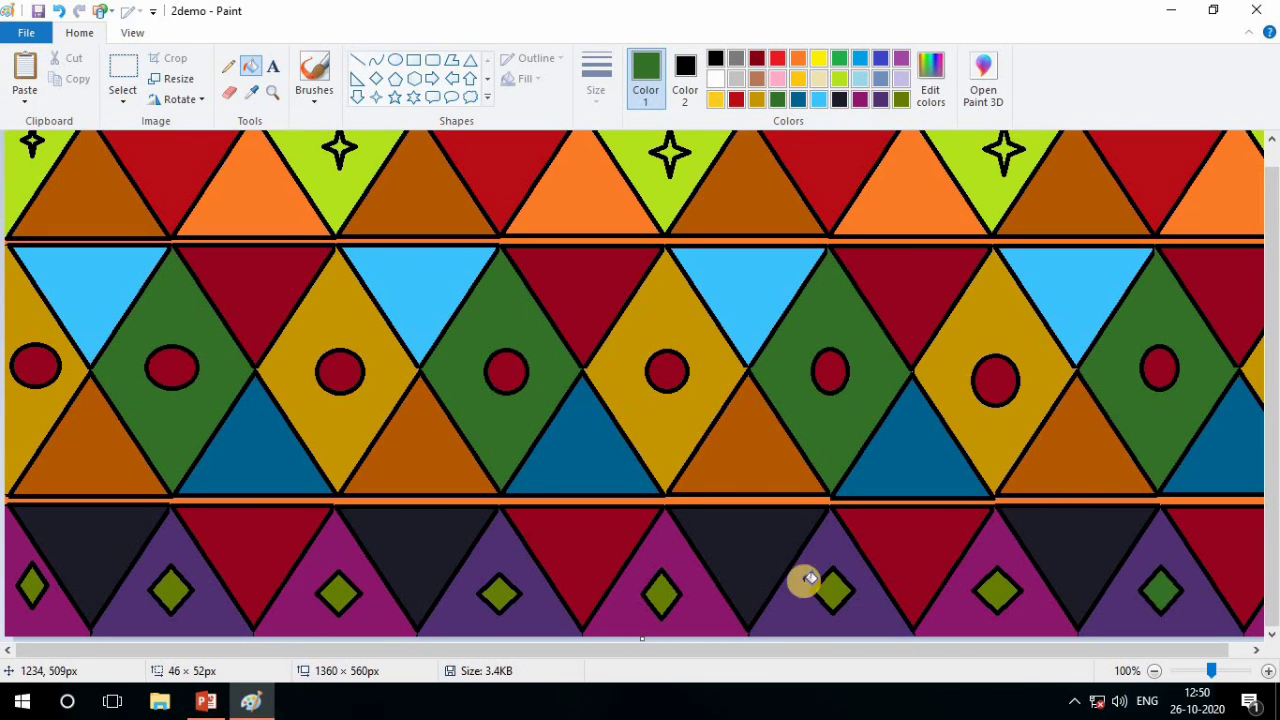
# Place a text box across the upper part of the second triangle row and set its text color to black
pyautogui.scroll(2, 555, 406)
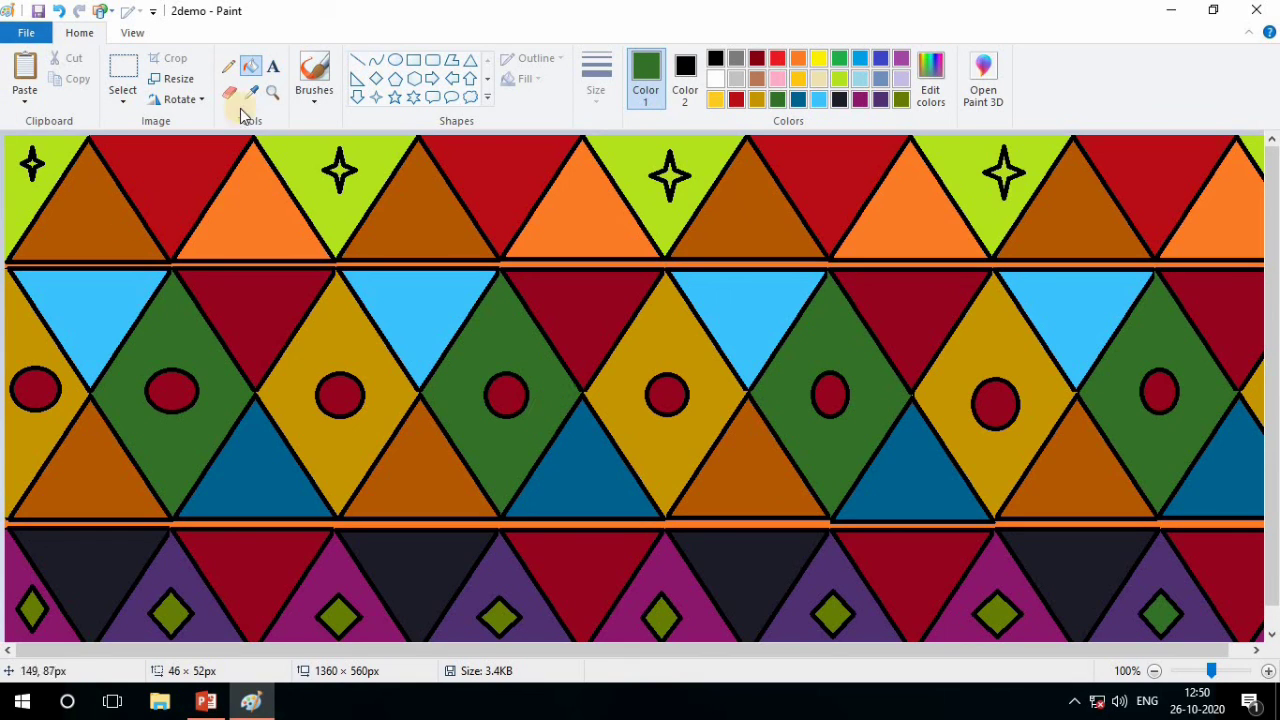
pyautogui.click(252, 68)
pyautogui.click(271, 68)
pyautogui.click(274, 300)
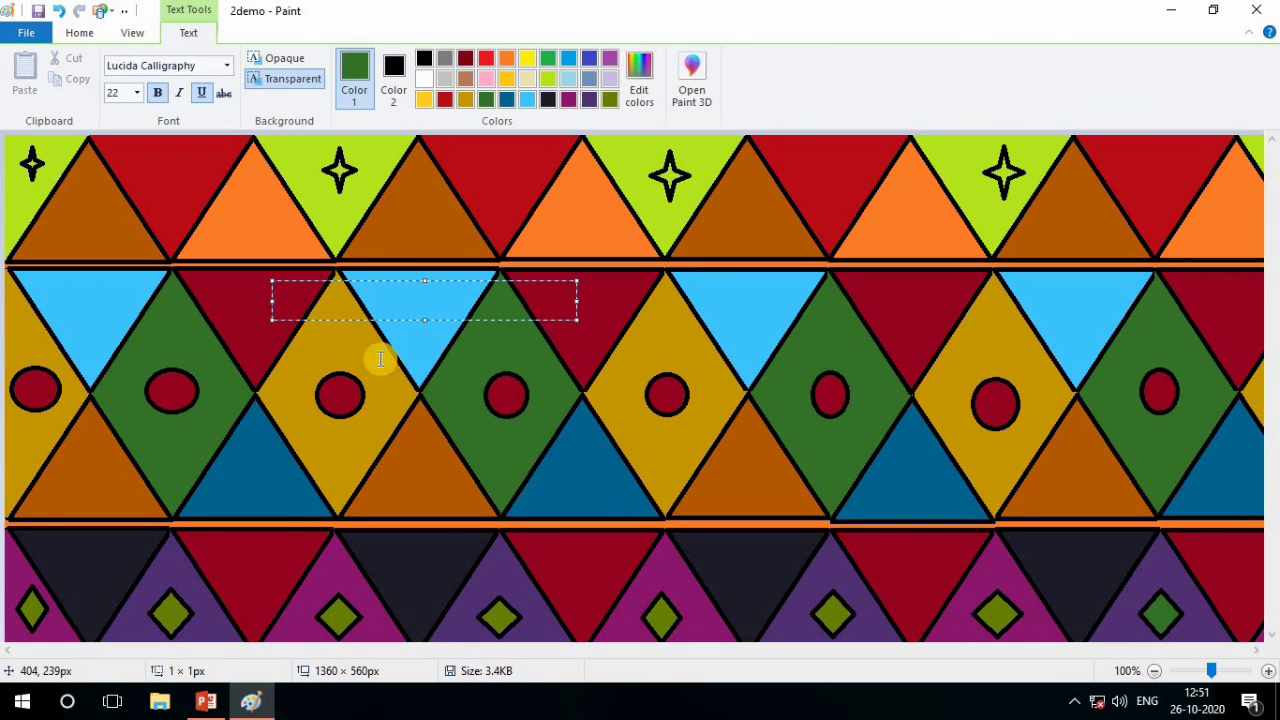
pyautogui.click(465, 99)
pyautogui.click(424, 58)
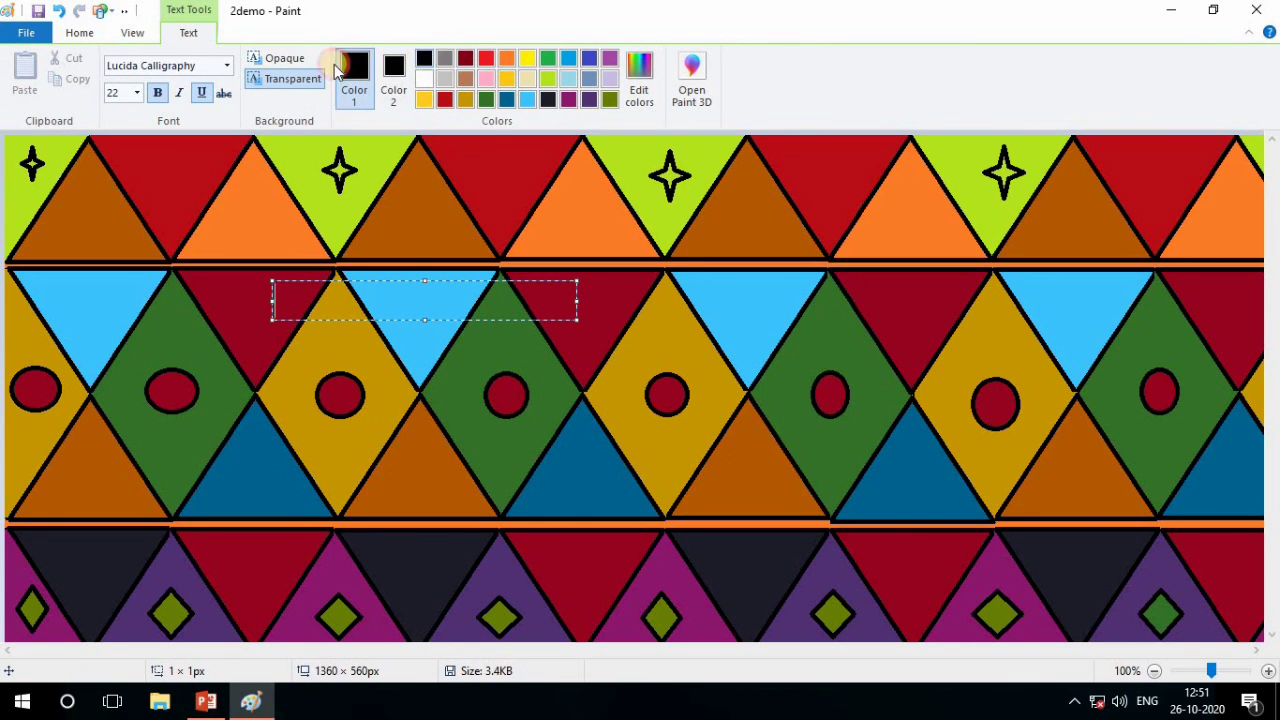